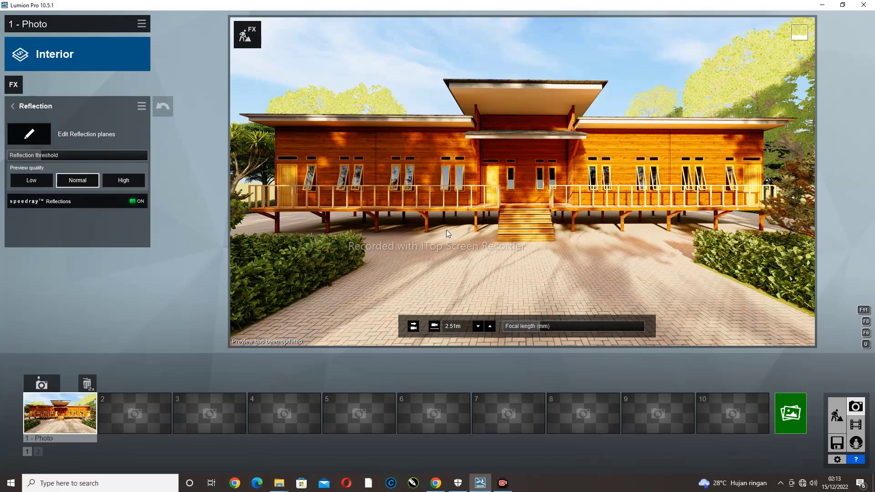
Leave photo mode and save the project as "RENDER RMH PANGUNGUN 1" in the PROYEK RUMAH PANGGUNG folder
mouse_move(352, 418)
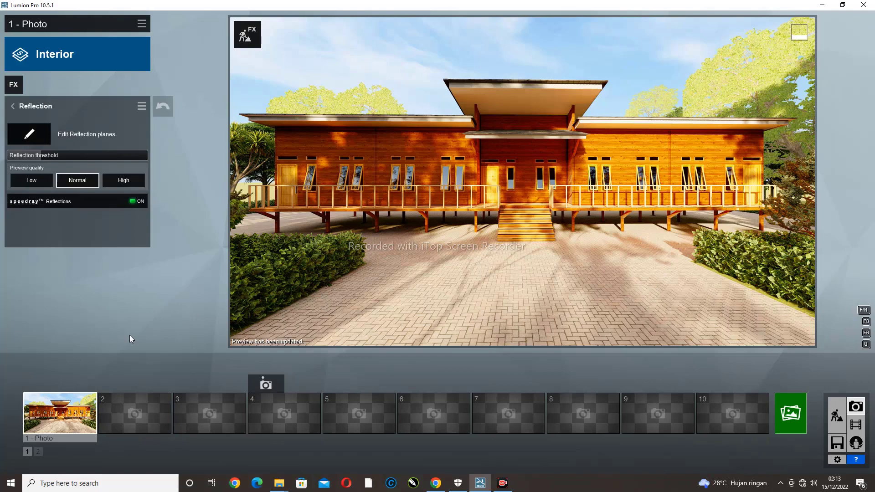
click(839, 422)
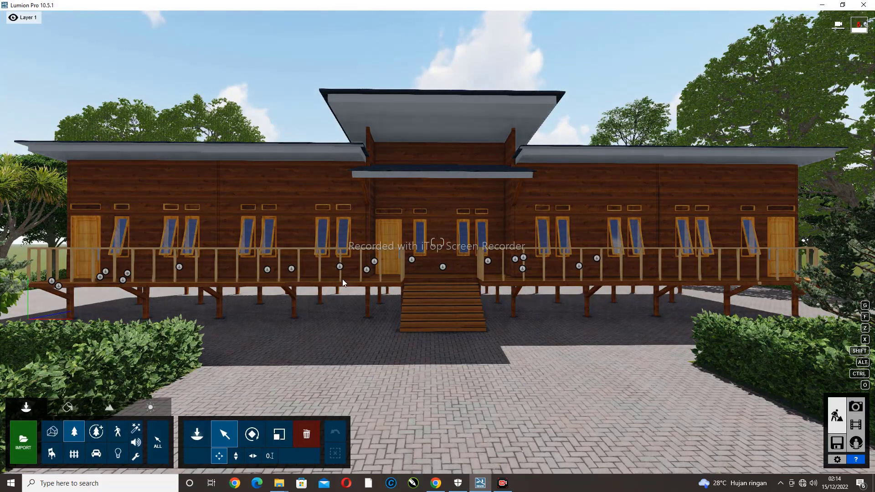
click(837, 443)
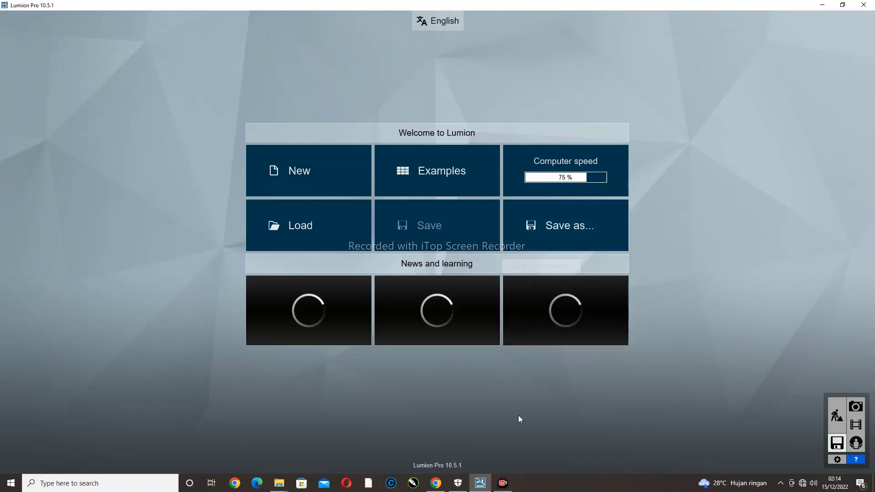
click(535, 225)
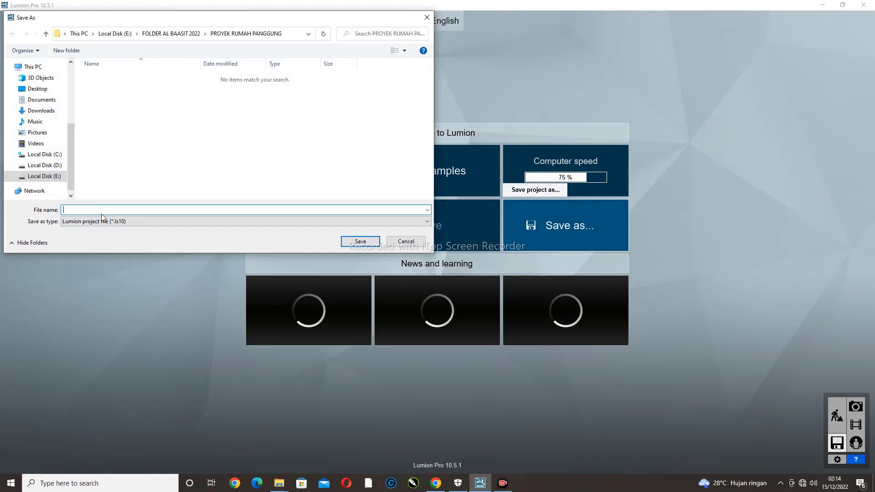
text(RENDER )
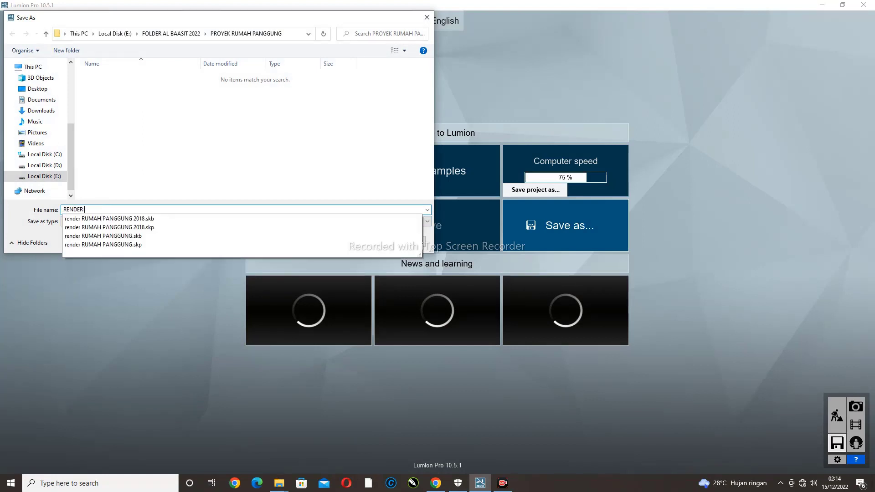
text(RMH PANGUNGUN 1)
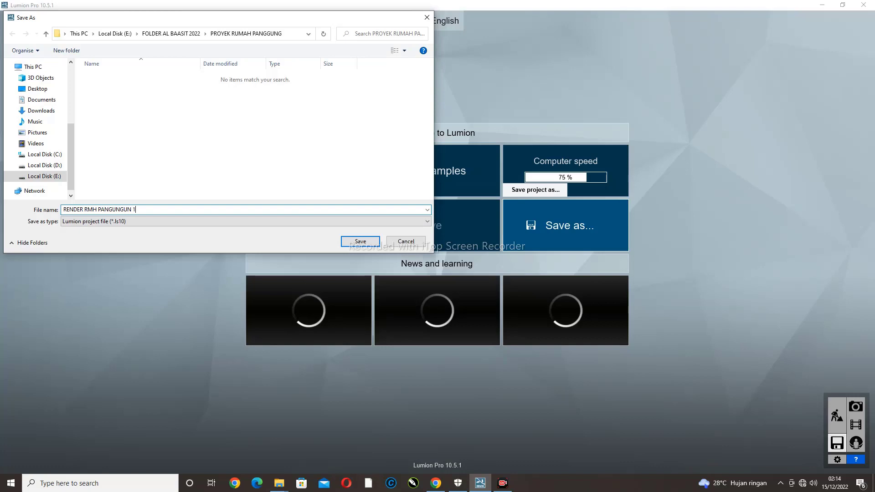
key(Return)
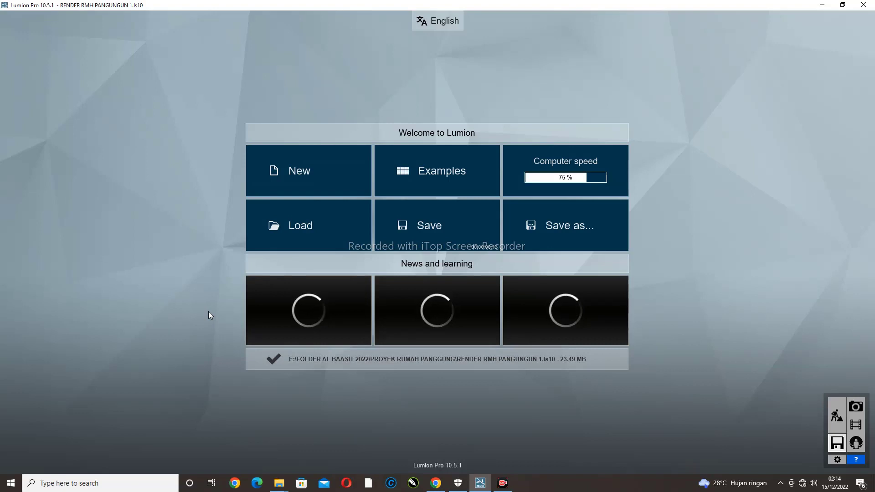
Return to build mode and look over the stilt house, the paved driveway and the surrounding garden from above
click(841, 417)
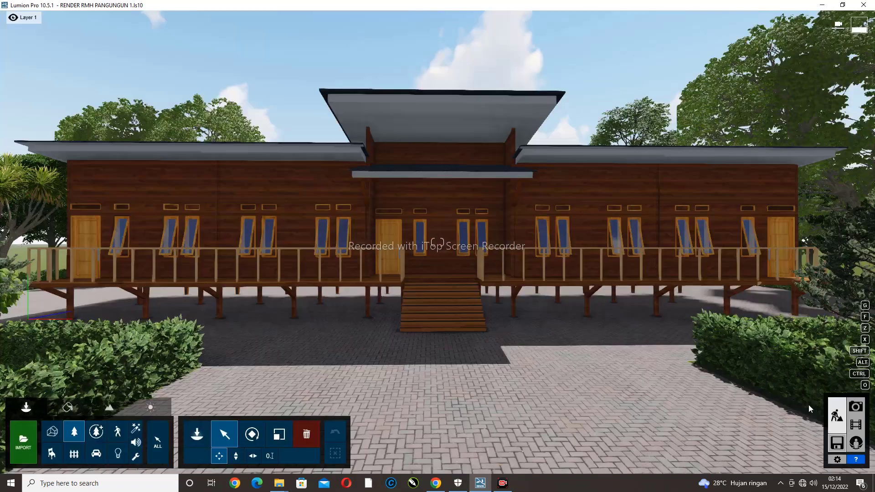
right_drag(617, 396, 653, 483)
click(604, 370)
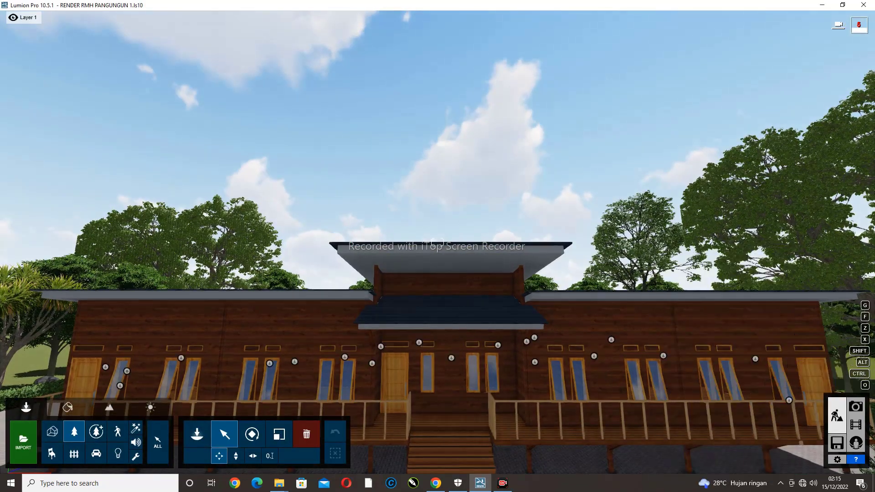
right_drag(604, 371, 480, 300)
scroll(479, 299, down, 10)
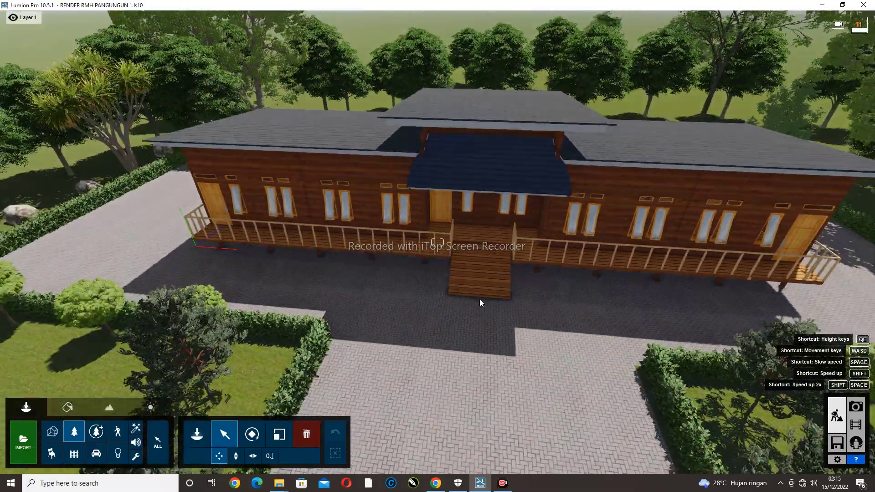
scroll(480, 299, up, 10)
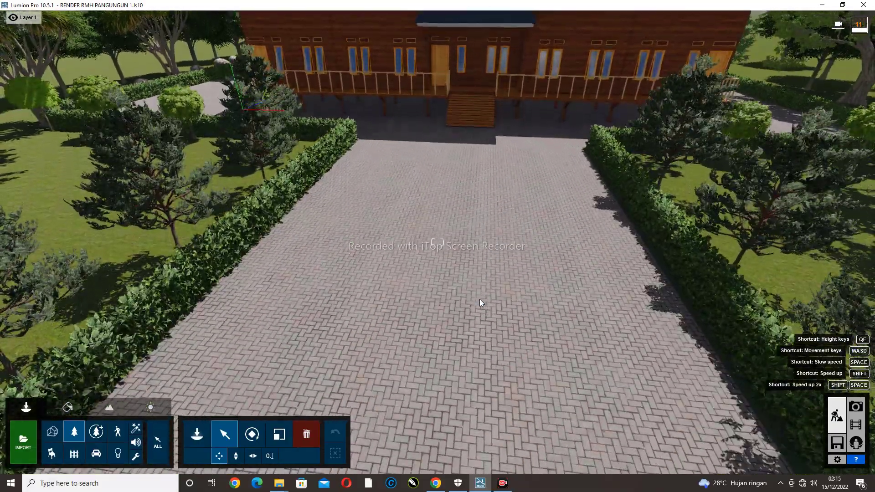
scroll(480, 299, down, 10)
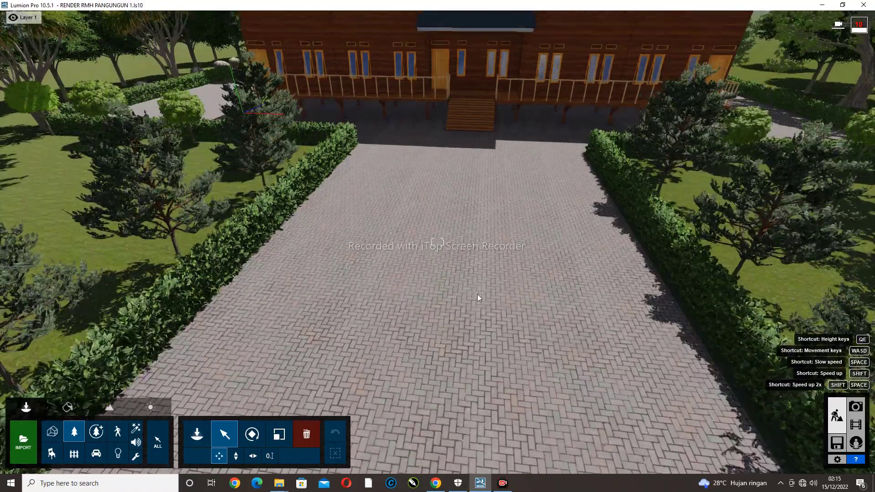
scroll(485, 361, up, 8)
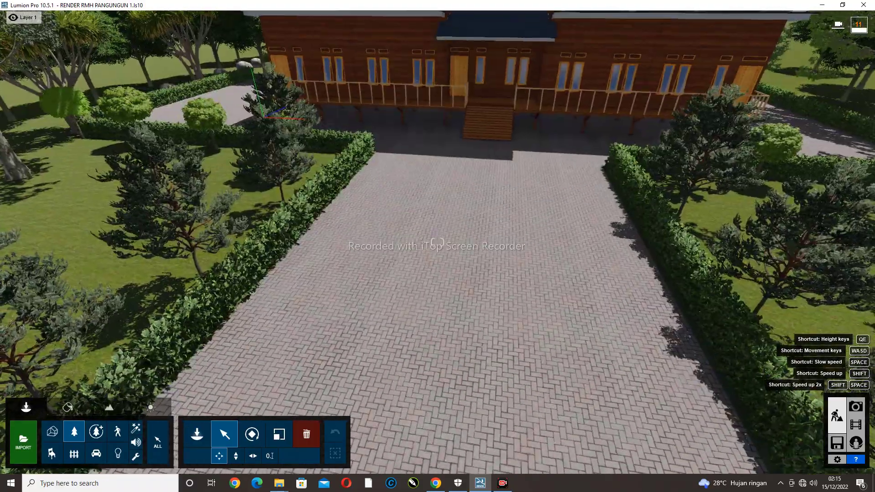
scroll(478, 353, down, 5)
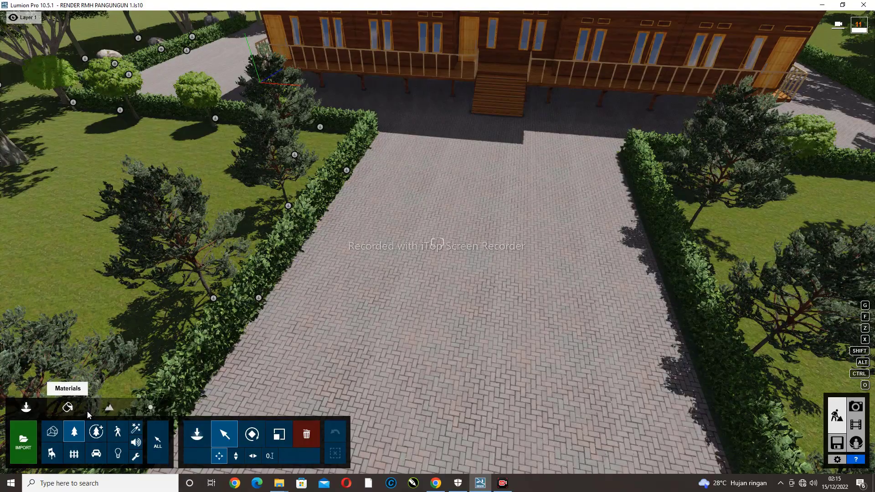
scroll(414, 213, down, 3)
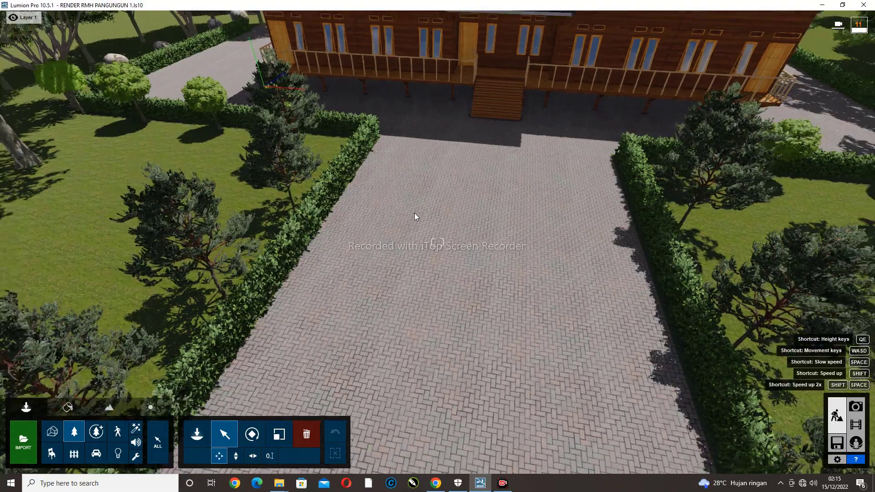
scroll(414, 213, down, 5)
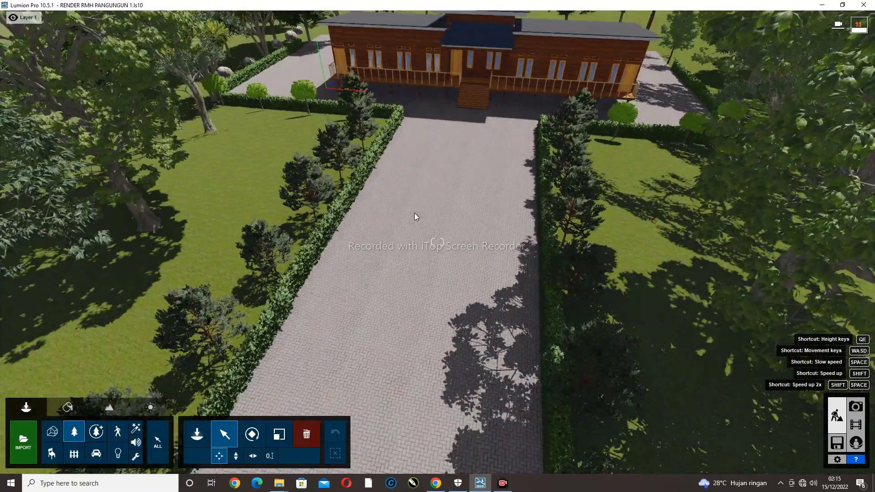
scroll(415, 212, down, 5)
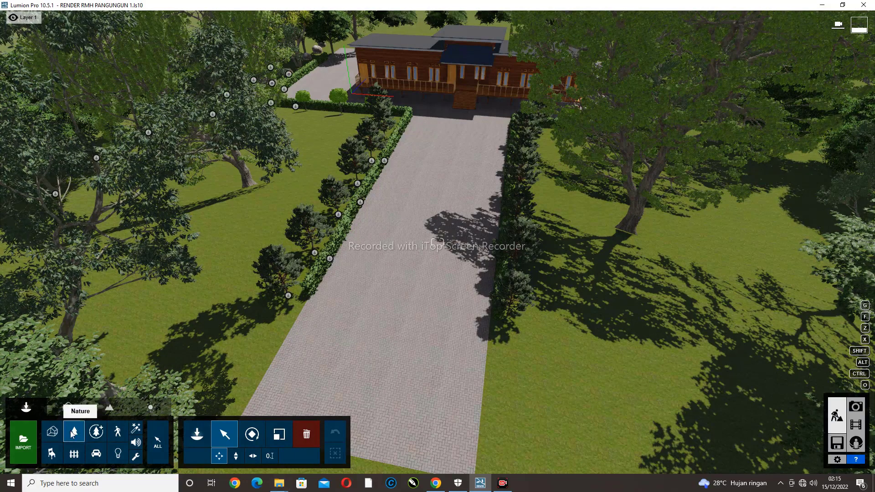
Place a sweet chestnut 001 tree from the fine-detail nature library at the near end of the driveway
click(95, 432)
click(96, 431)
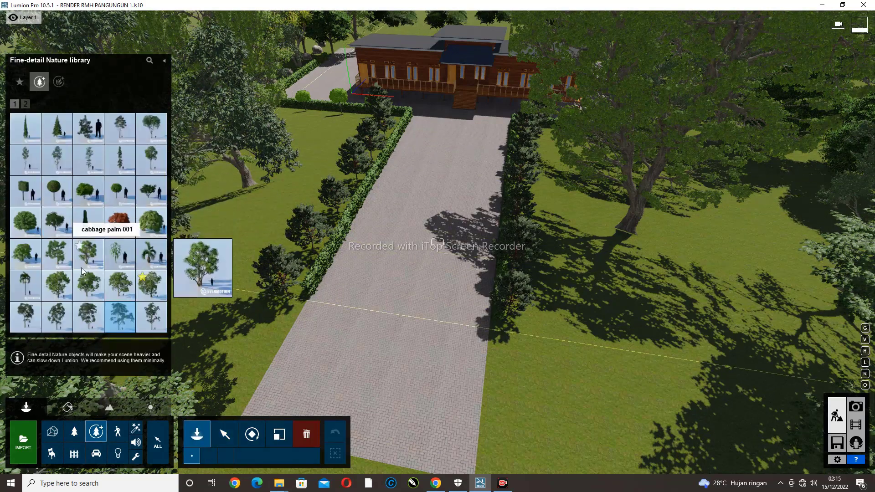
click(59, 283)
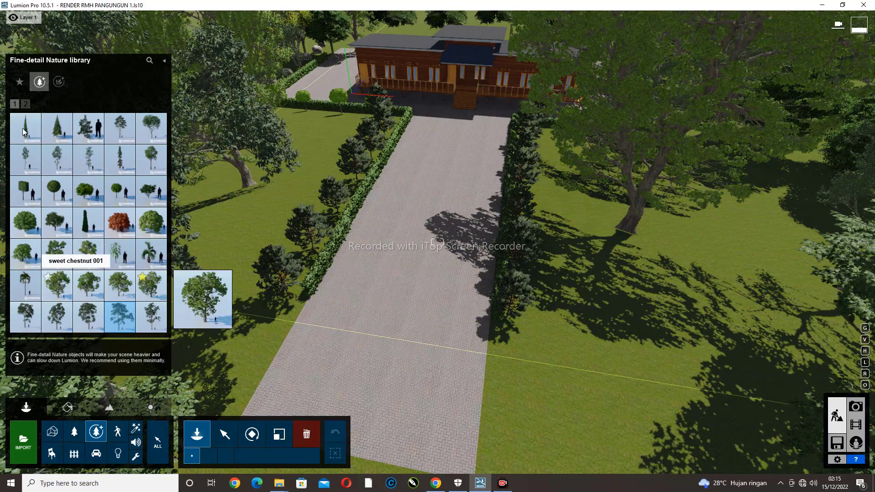
click(287, 383)
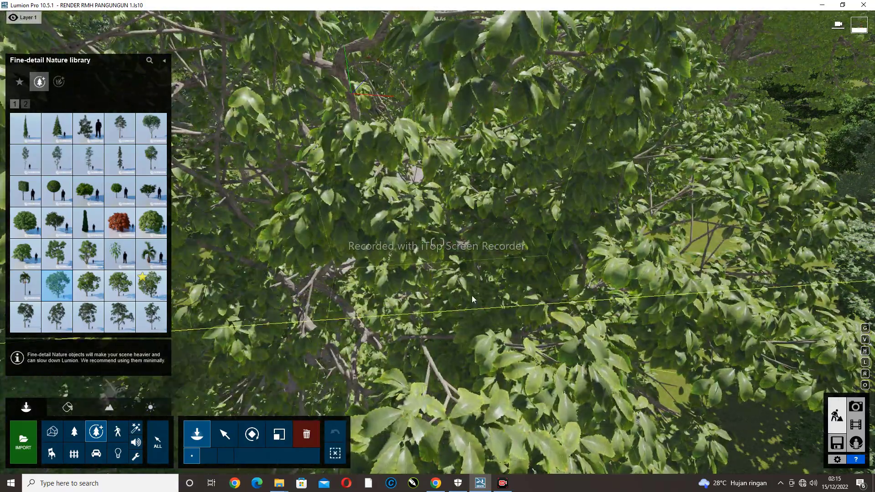
Try to place a dead branch from the nature library's wood category on the paving near the left hedge
right_drag(472, 296, 465, 111)
key(s)
key(s)
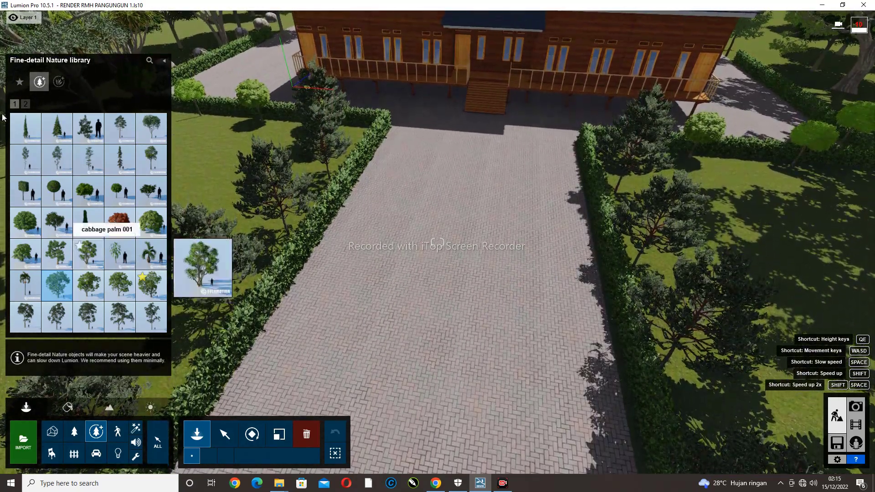
click(73, 429)
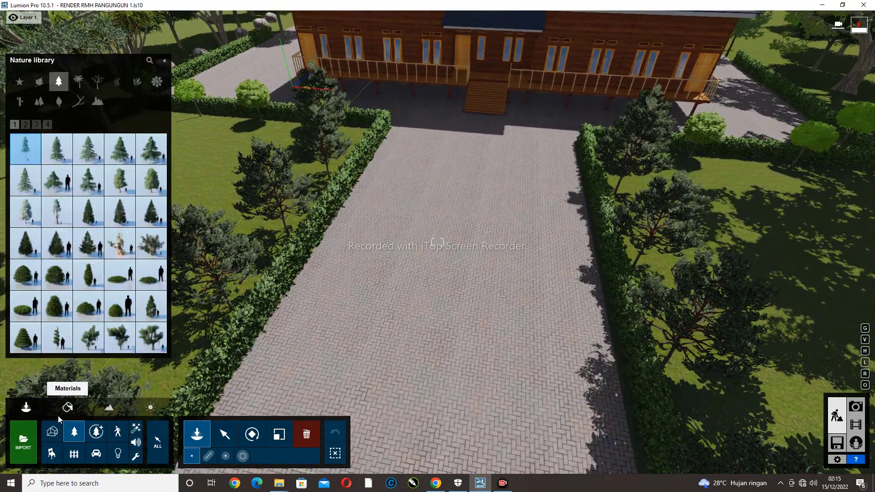
click(77, 103)
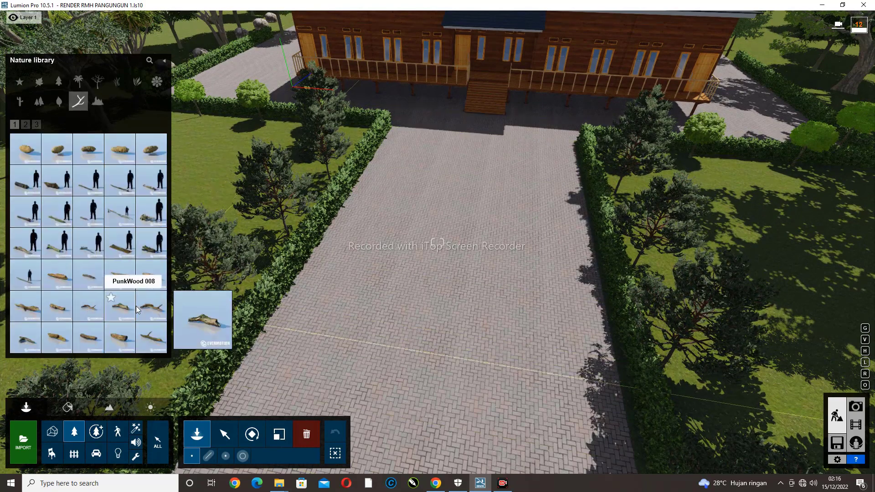
click(25, 306)
click(330, 286)
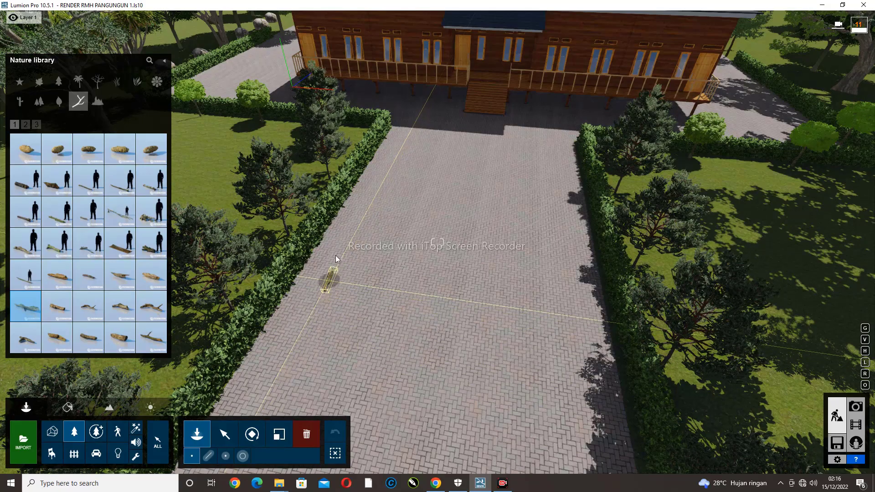
Place a jagged driftwood piece from the second page of wood models on the paving beside the left hedge
right_drag(331, 280, 319, 149)
key(w)
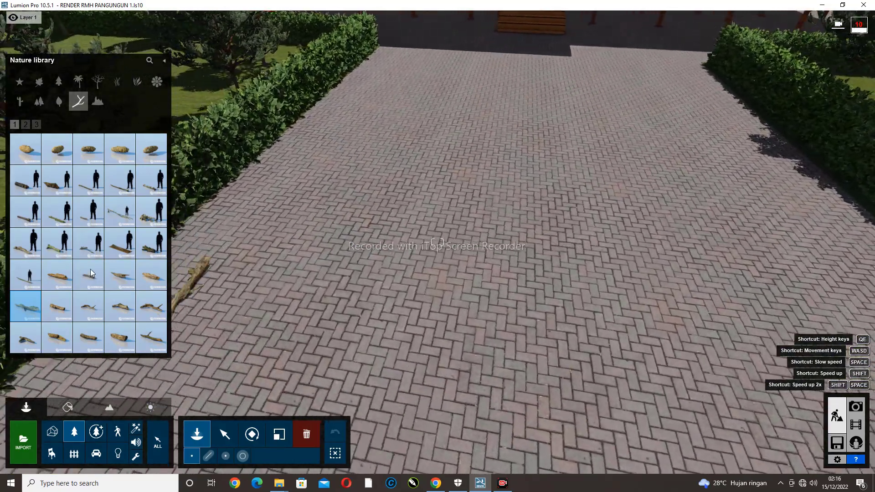
click(26, 125)
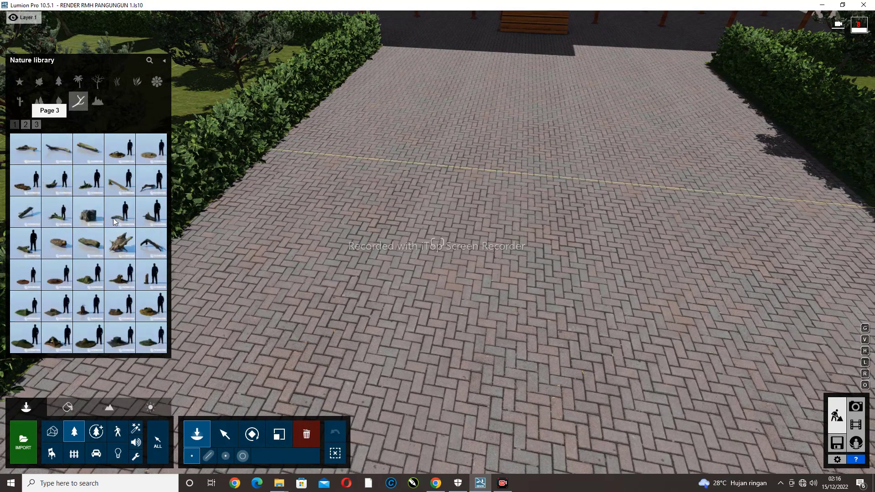
click(120, 244)
click(257, 222)
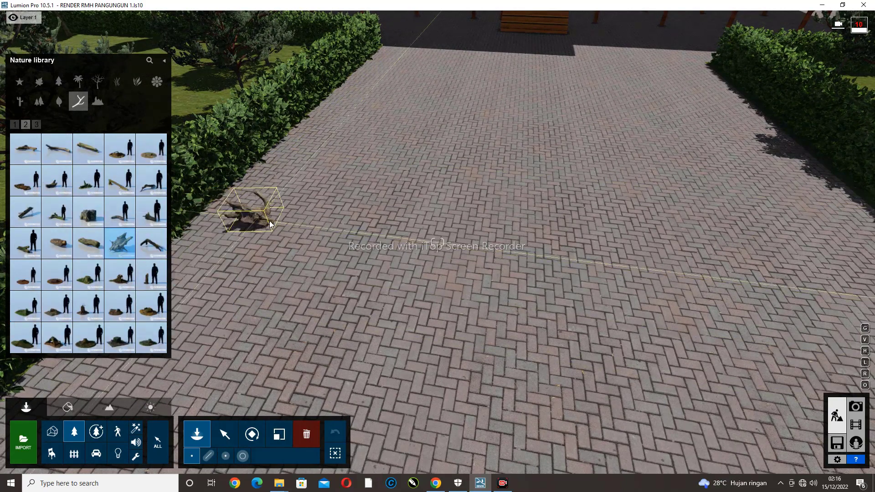
Place a large upright tree stump on the paving directly behind the driftwood piece
click(151, 243)
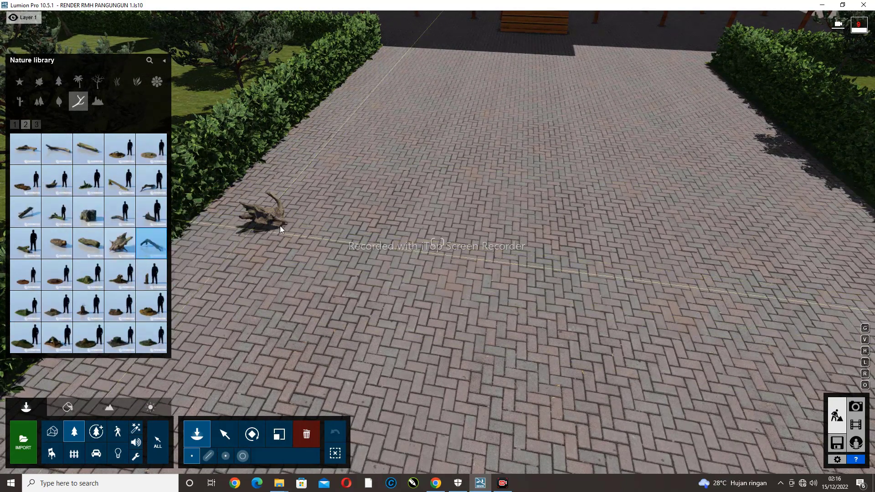
click(142, 219)
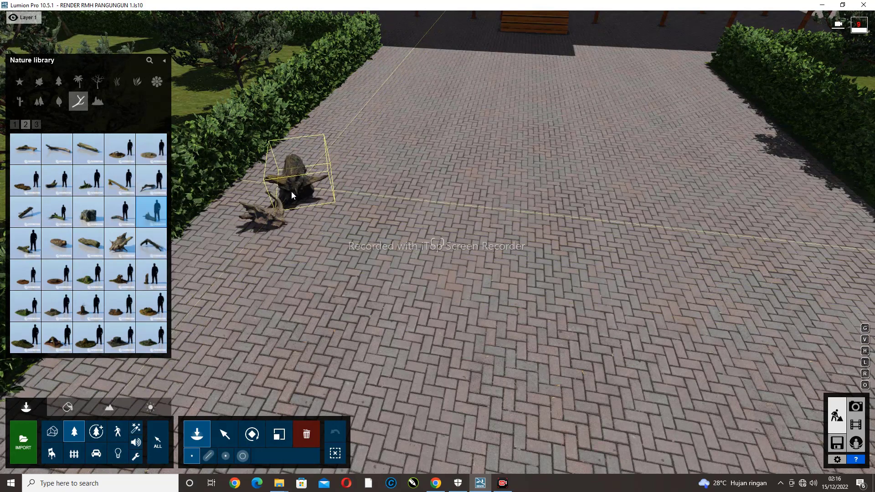
click(291, 192)
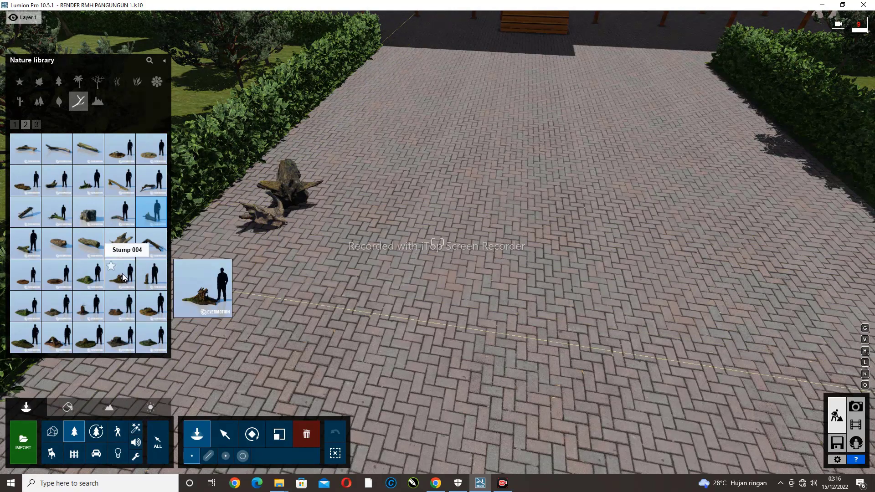
Place the mossy PunkWood 030 log next to the tree stump and rotate it to point across the driveway
click(89, 243)
click(277, 230)
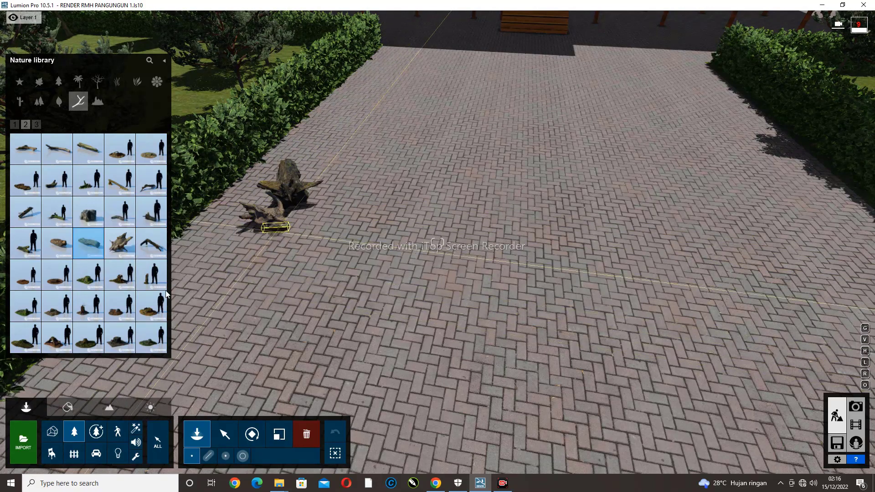
click(28, 246)
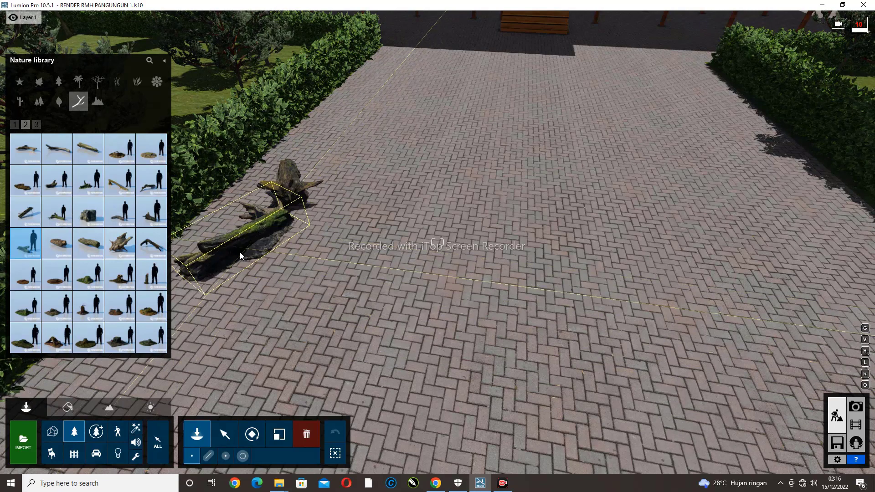
click(335, 173)
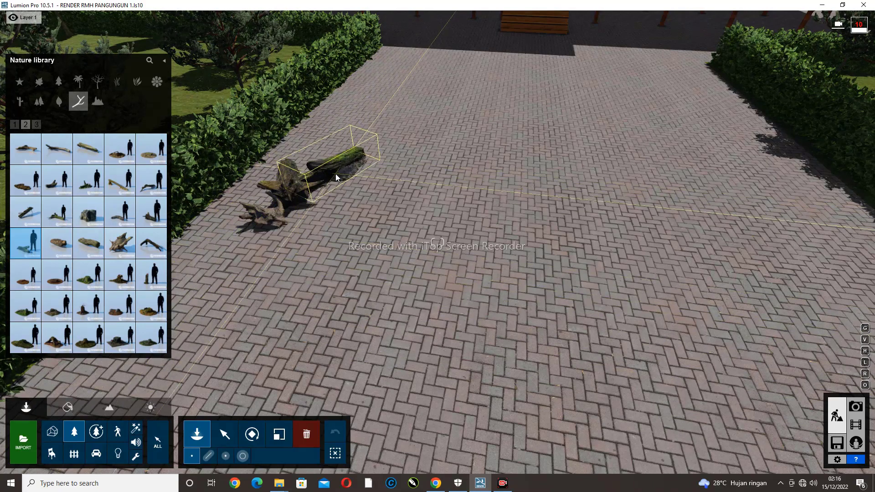
click(336, 174)
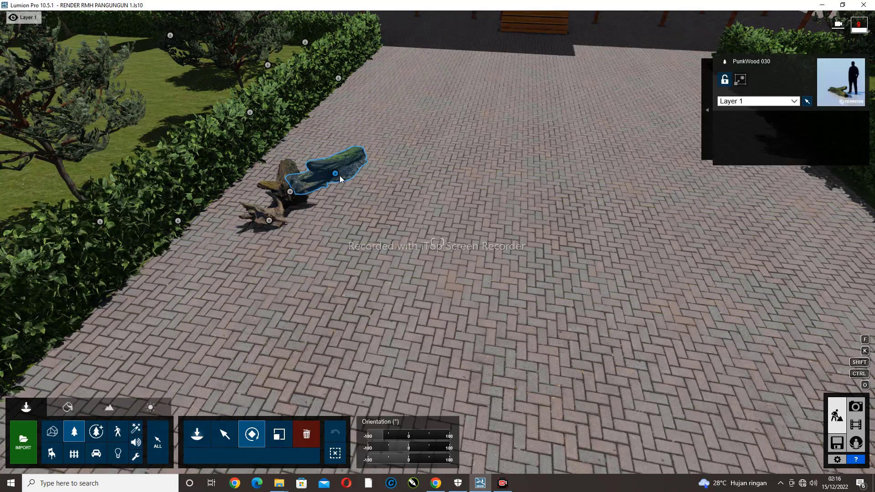
drag(337, 189, 617, 201)
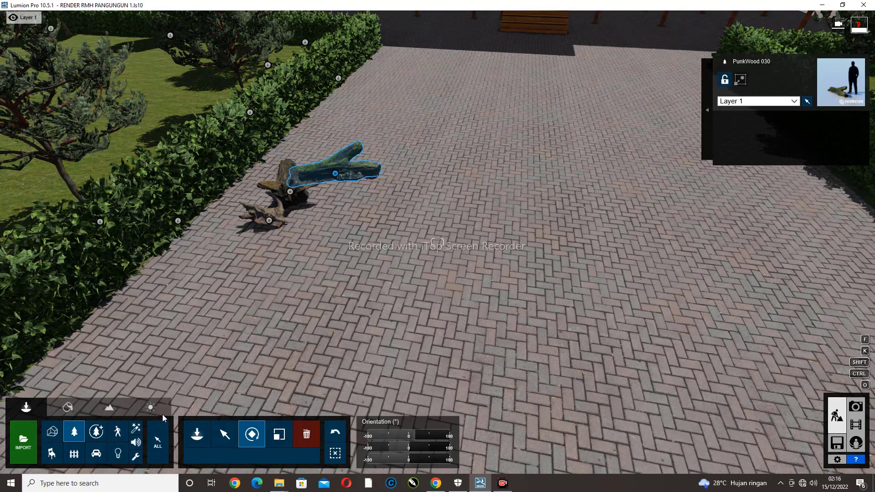
Try out a mossy log and a thin branch from the third page of wood models beside the existing logs
click(81, 436)
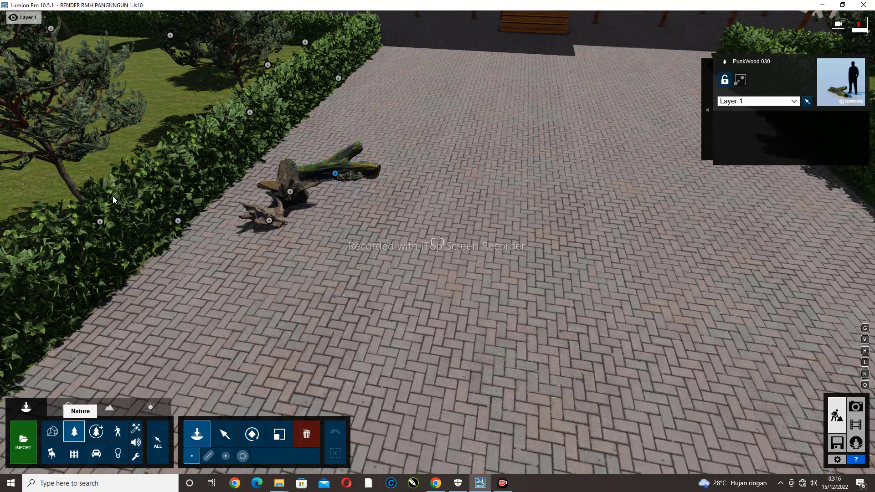
click(37, 124)
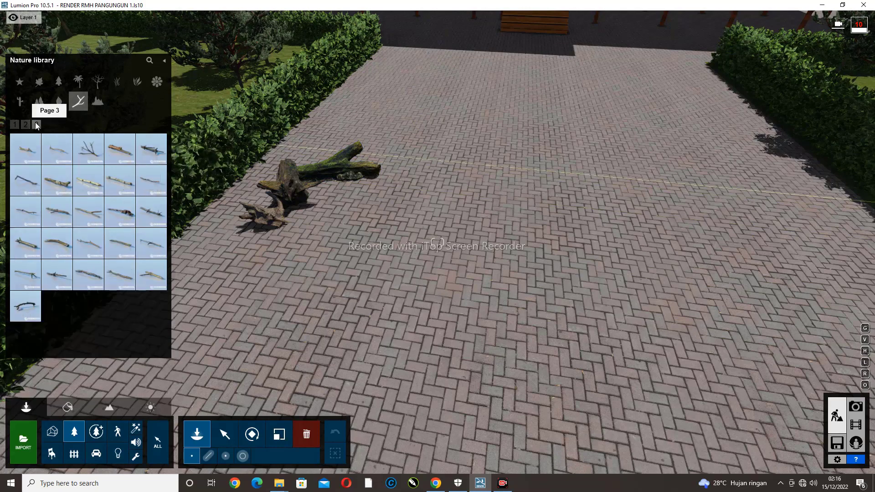
click(55, 185)
click(334, 219)
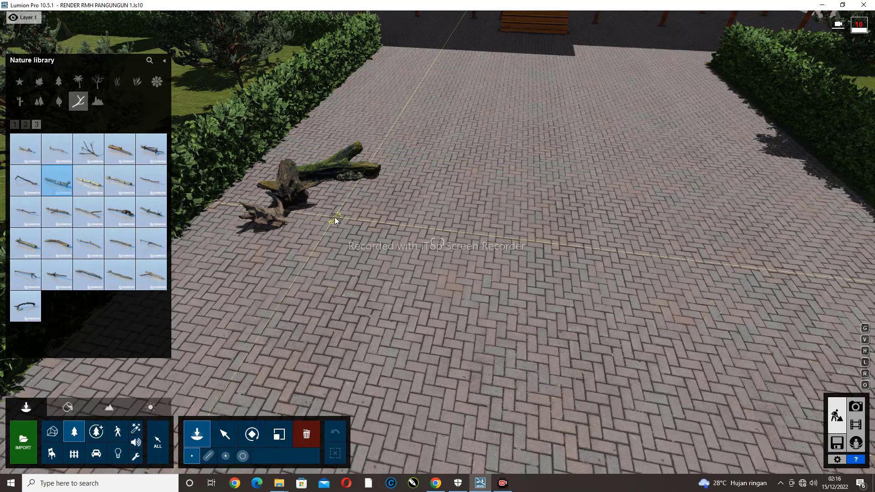
click(68, 150)
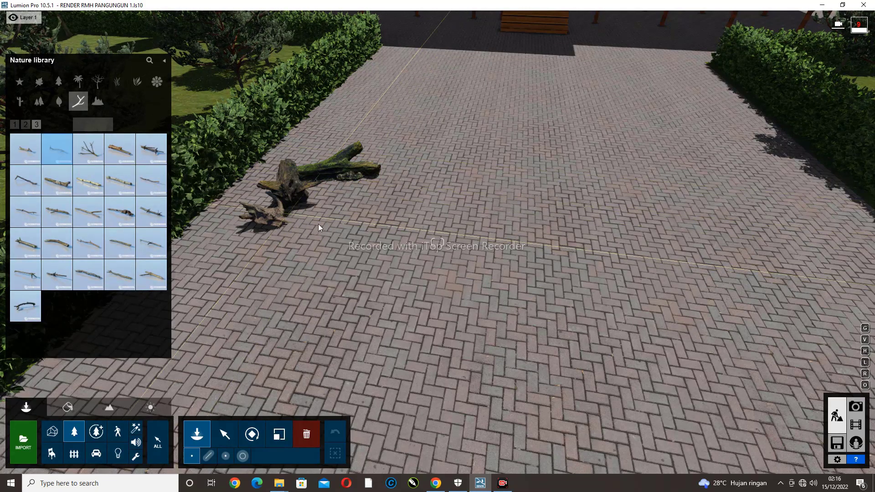
key(ctrl+z)
Try to place a mossy ground stump from the second page of wood models on the paving around the driftwood
click(26, 124)
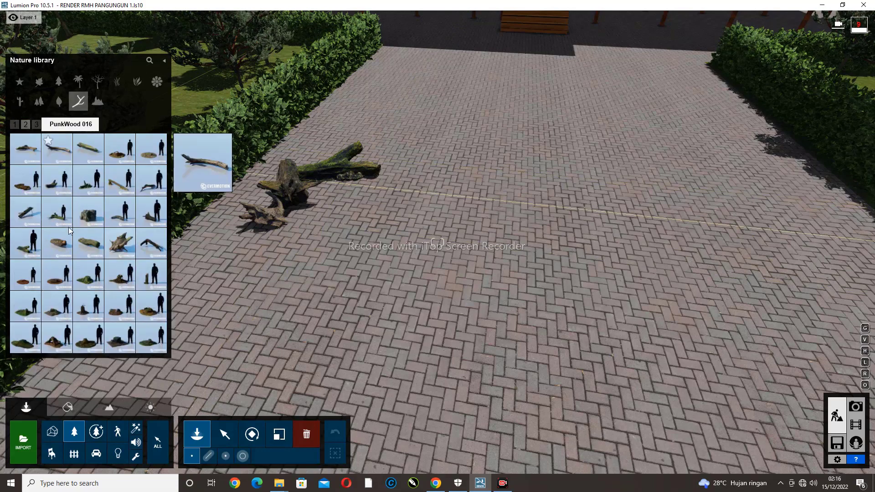
click(310, 211)
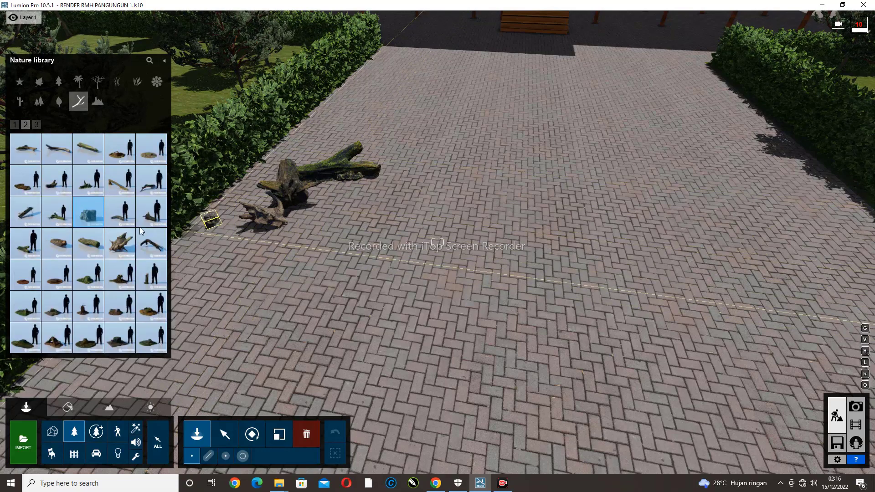
click(89, 337)
click(243, 250)
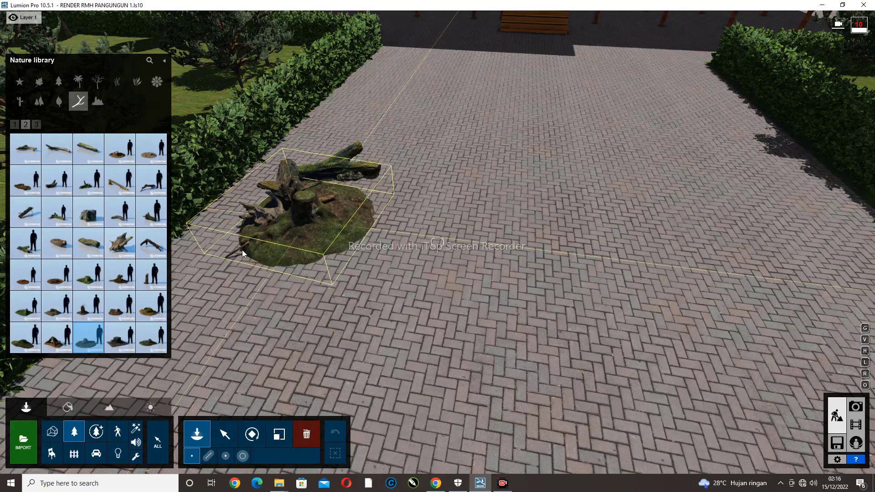
key(ctrl+z)
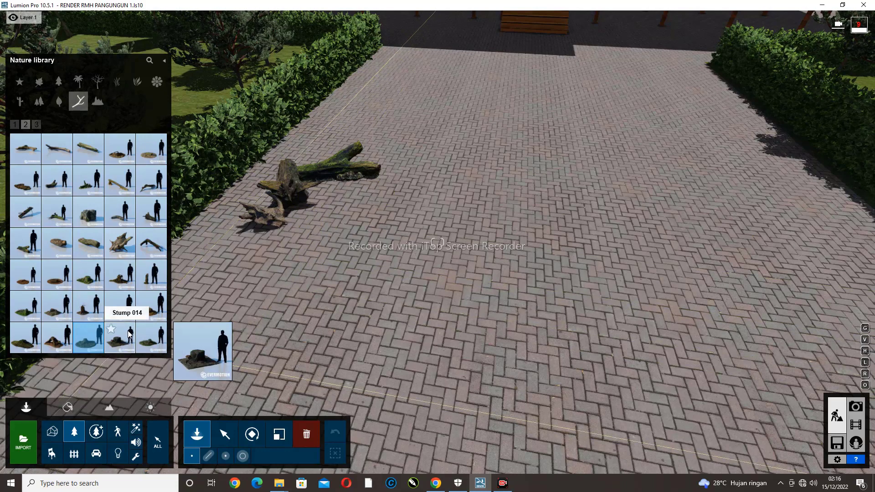
Place Stump 014 against the left hedge, directly behind the upright stump and driftwood
click(121, 341)
click(287, 242)
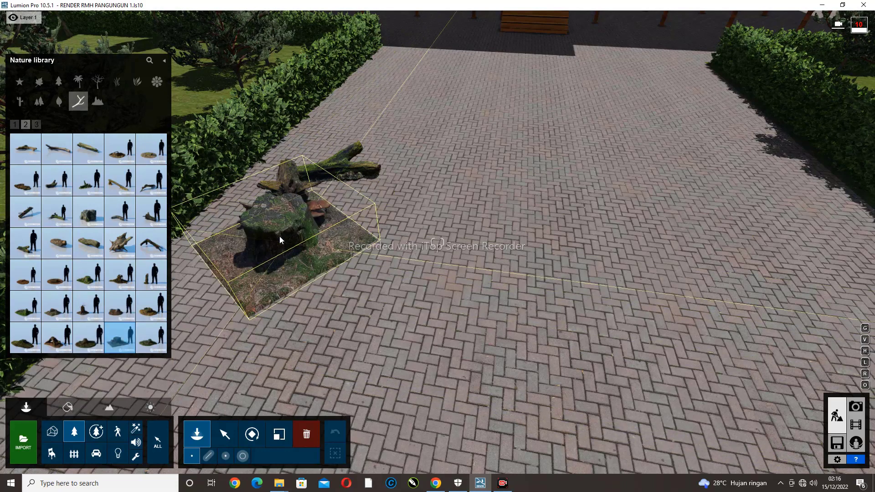
drag(280, 236, 245, 177)
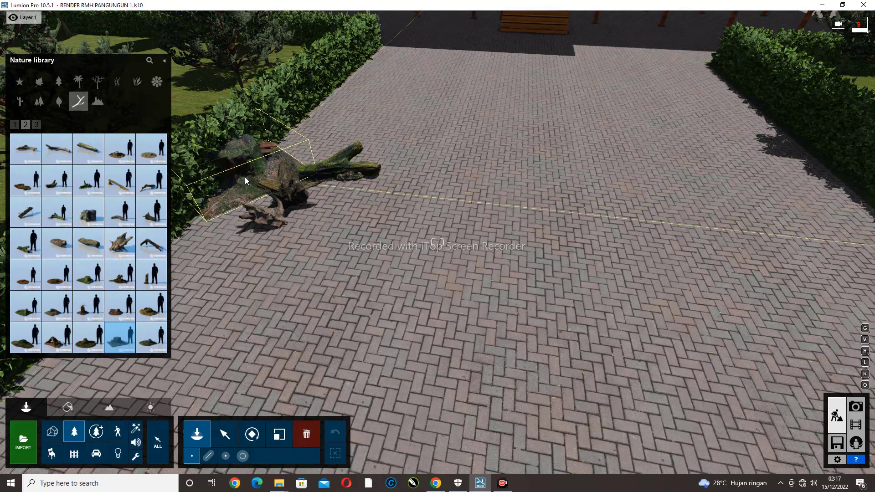
Place a forked root stump from the second page of wood models between the left hedge and the driftwood
click(25, 212)
click(303, 150)
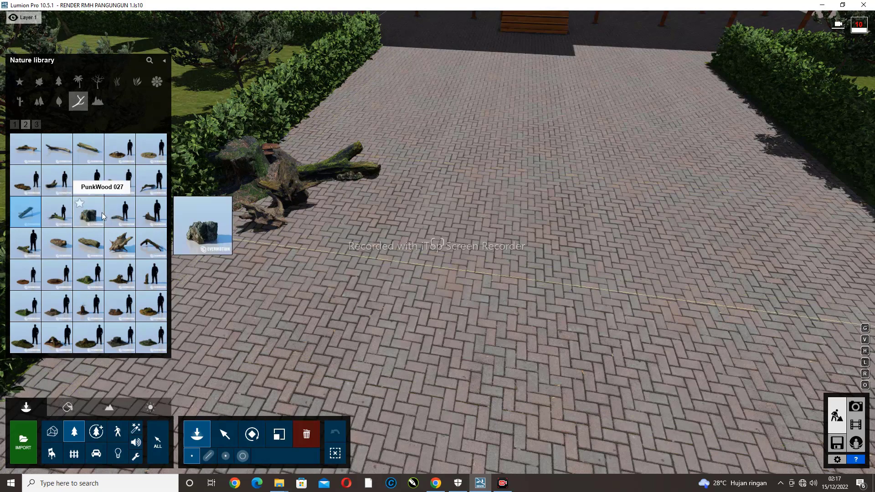
click(151, 211)
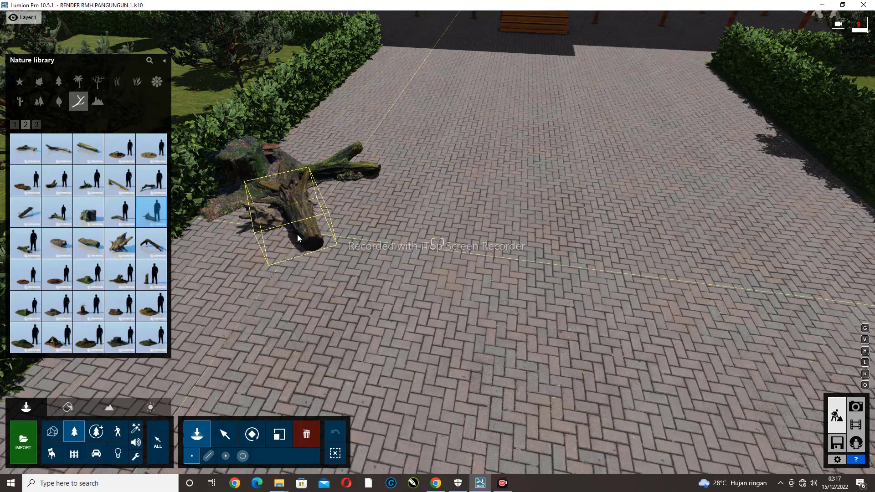
click(228, 224)
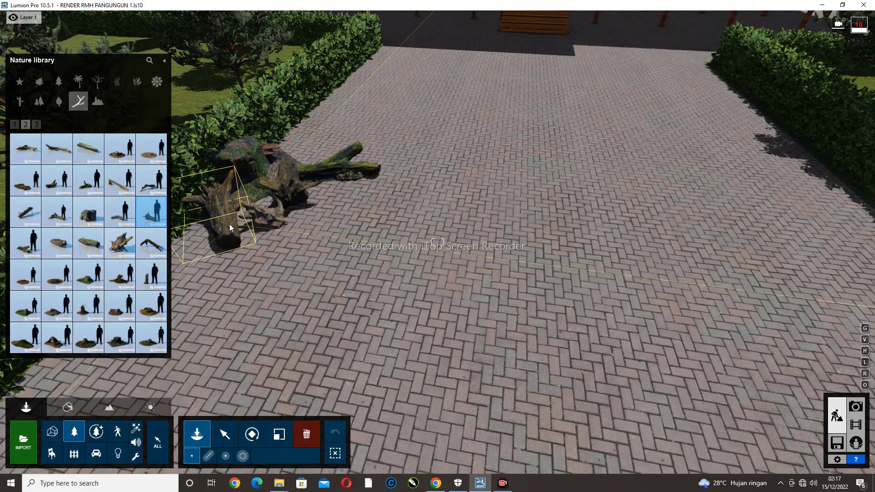
click(469, 236)
right_drag(468, 236, 436, 242)
Scatter a small patch of fallen leaves on the paving near the house end of the left hedge
click(15, 125)
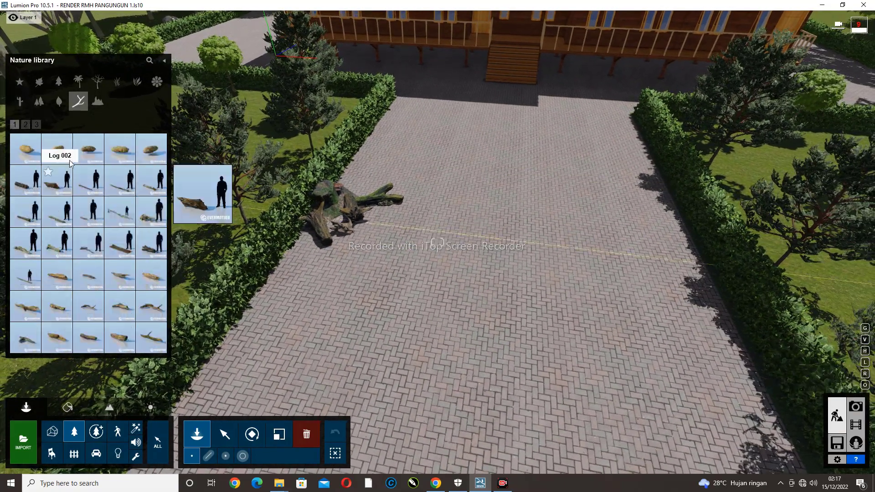
click(61, 103)
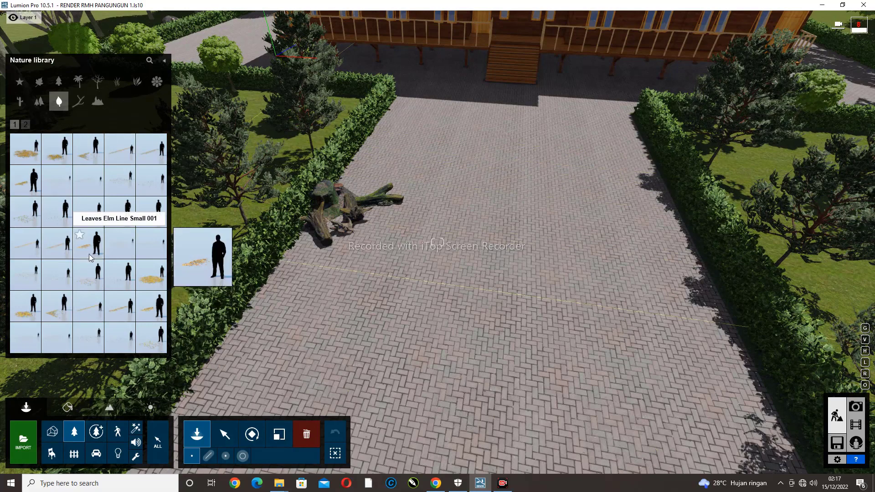
click(26, 305)
click(475, 185)
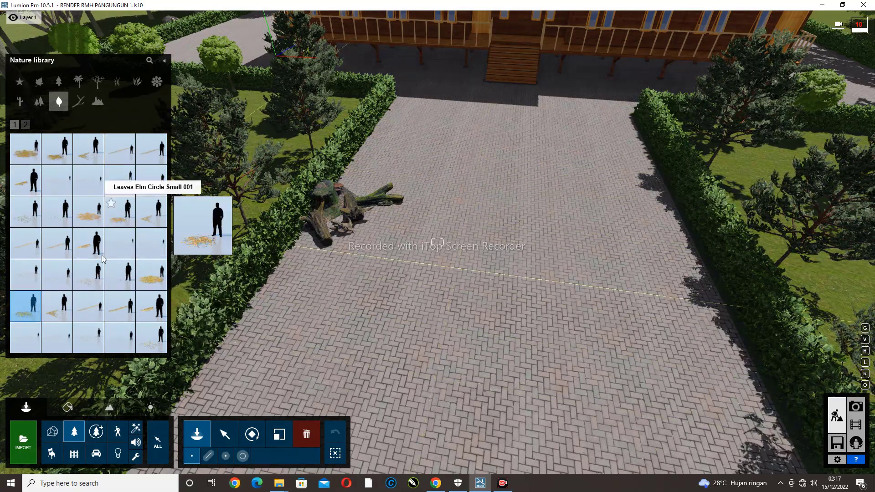
Scatter small patches of fallen leaves on the paving around the driftwood and the mossy log
click(88, 273)
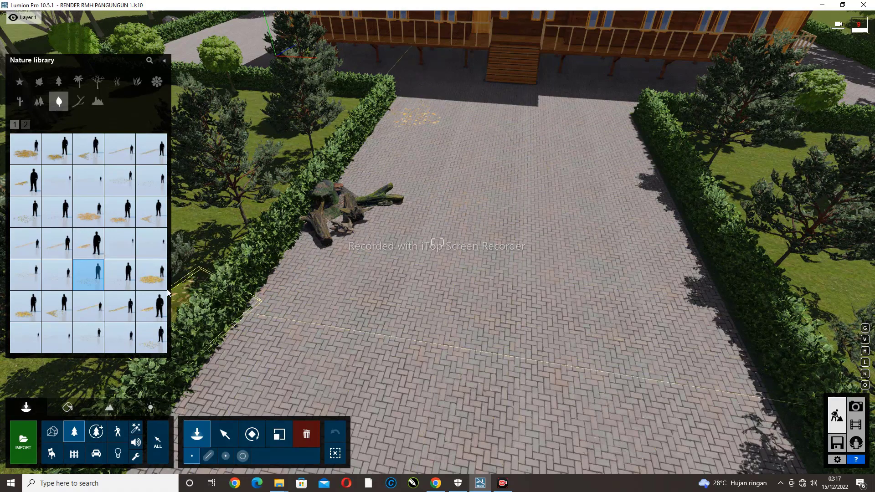
click(151, 274)
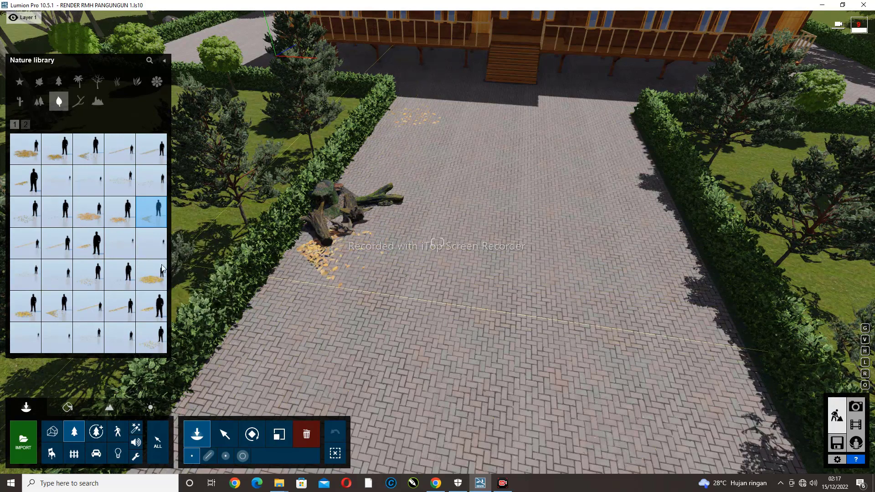
click(48, 314)
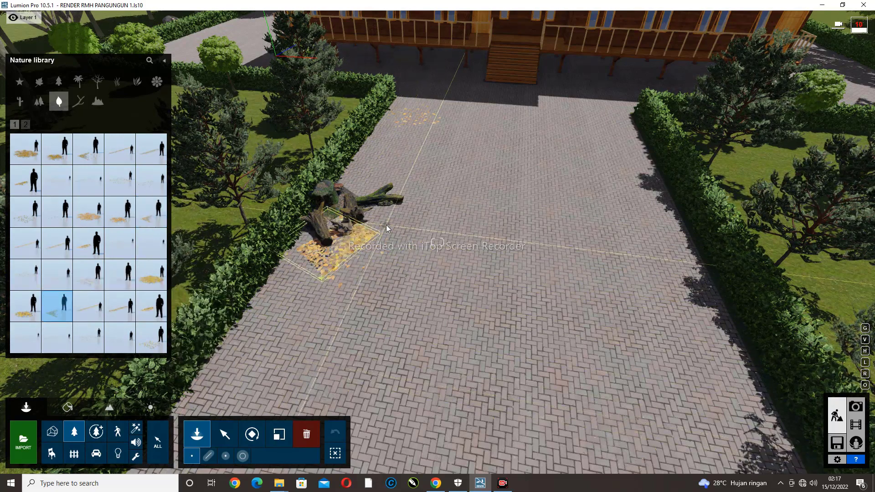
click(387, 225)
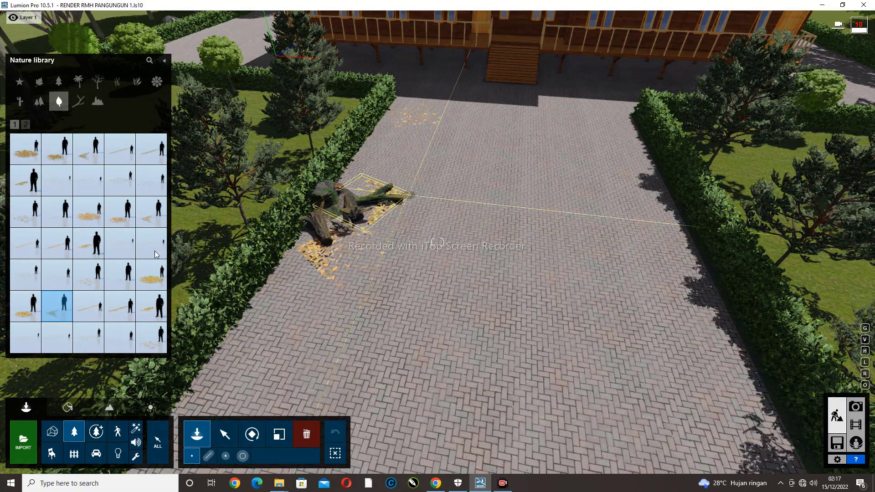
Place small square maple leaf patches beside the right hedge and behind the mossy log
mouse_move(151, 213)
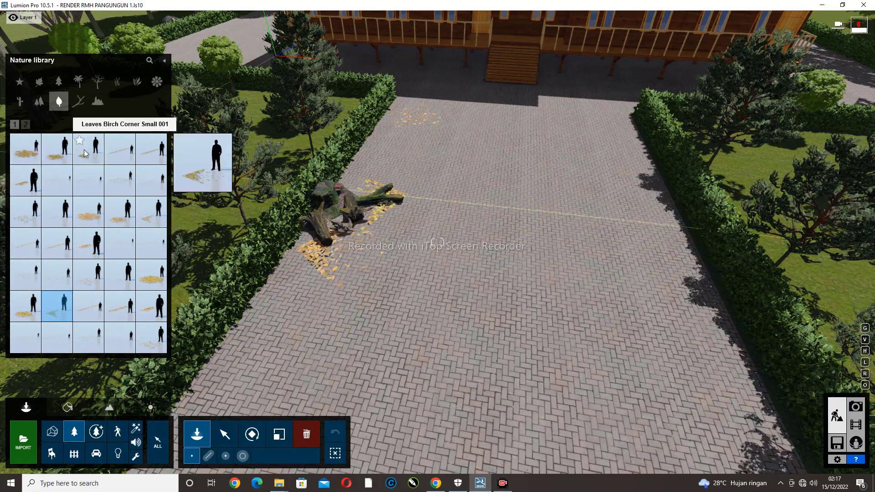
click(609, 129)
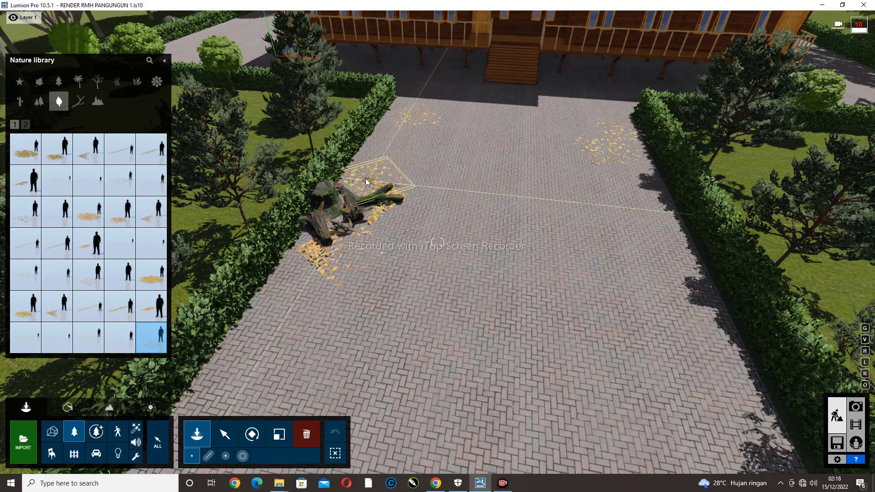
mouse_move(739, 487)
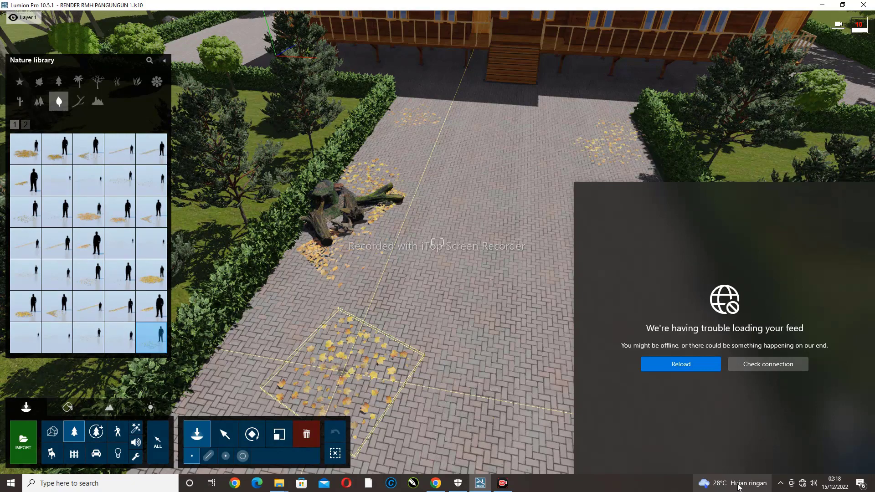
click(450, 297)
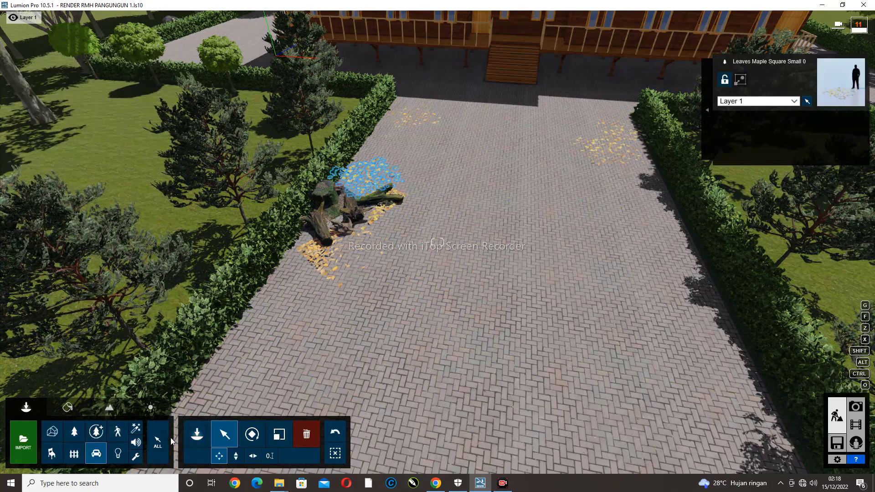
Place SUV 001 from the transport library's SUVs category on the driveway along the left hedge, in front of the logs
click(96, 454)
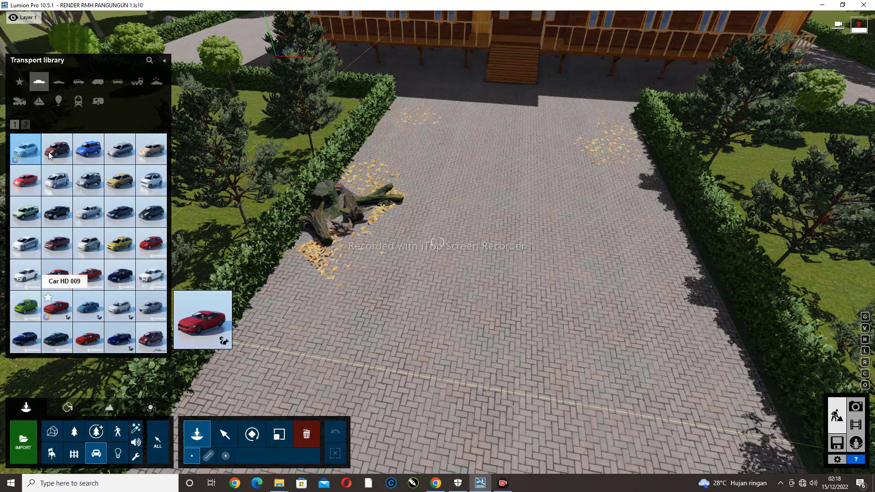
click(57, 84)
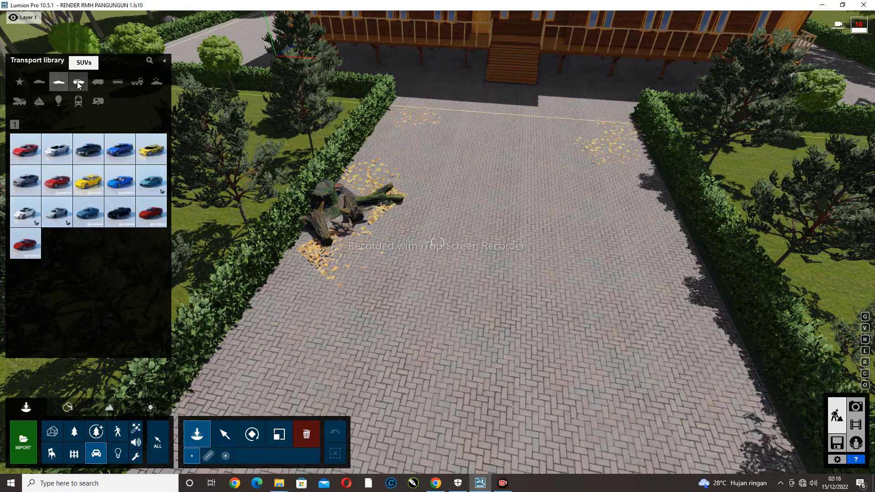
click(77, 82)
mouse_move(74, 178)
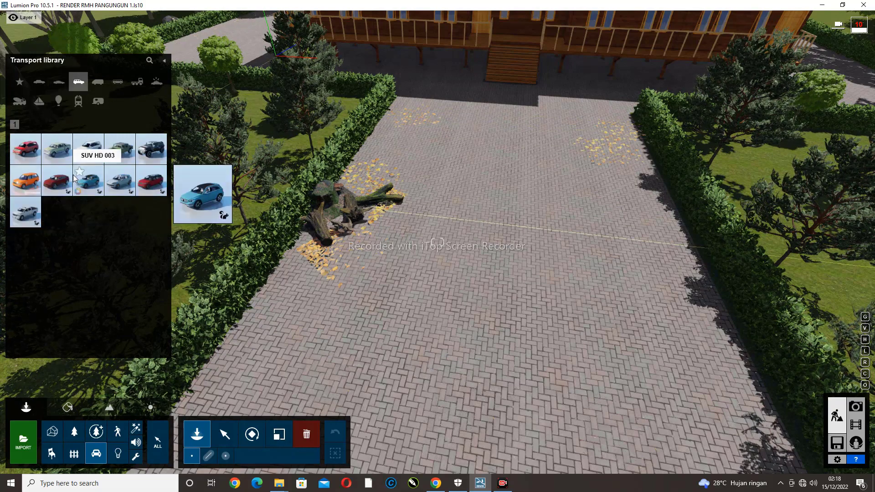
click(27, 150)
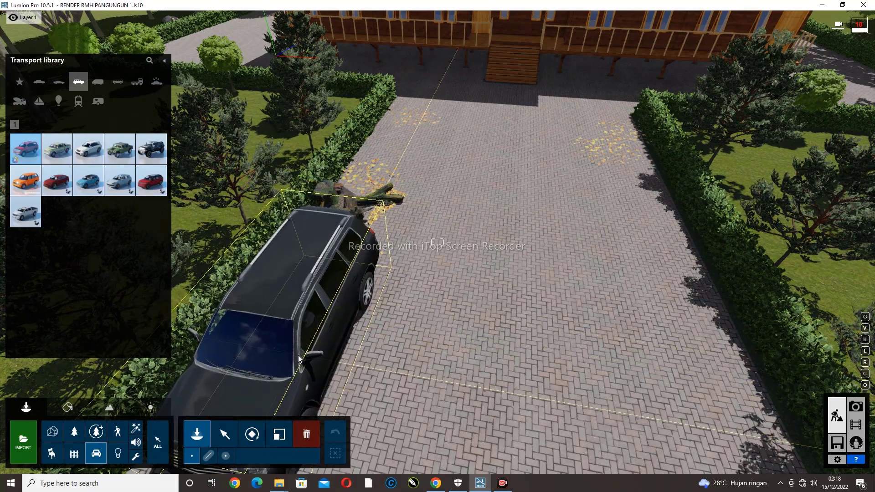
click(298, 355)
key(s)
right_drag(298, 354, 304, 347)
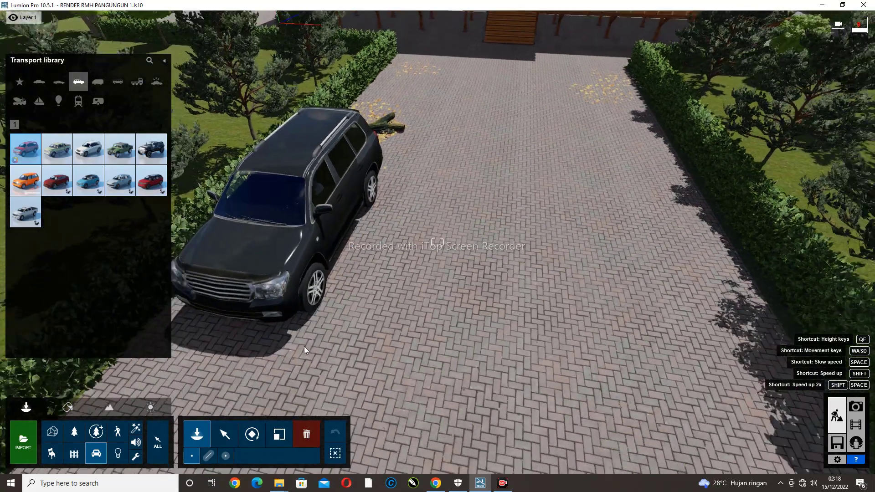
Rotate the SUV to face the house and move it back along the left hedge, clear of the logs
click(251, 434)
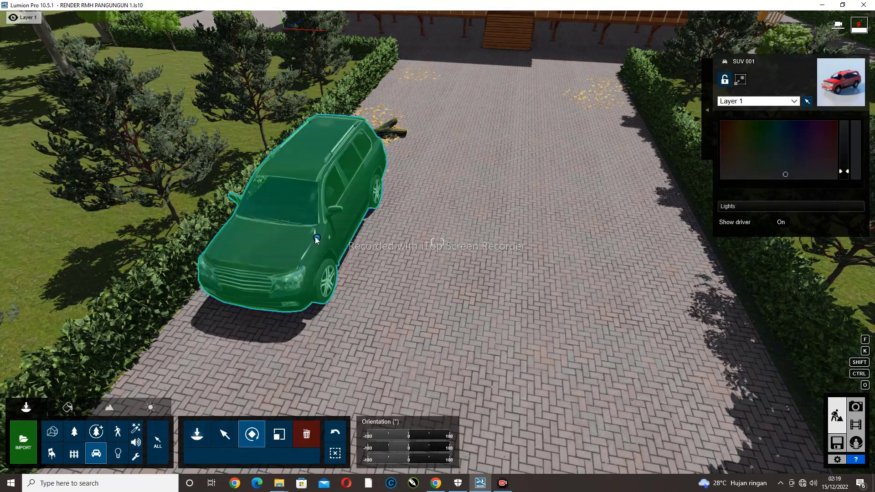
drag(332, 239, 367, 162)
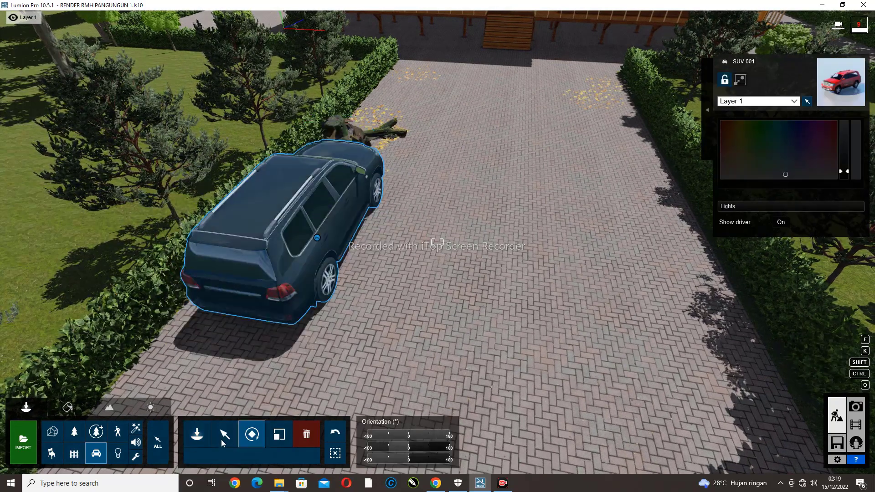
click(225, 434)
click(319, 241)
drag(318, 245, 295, 279)
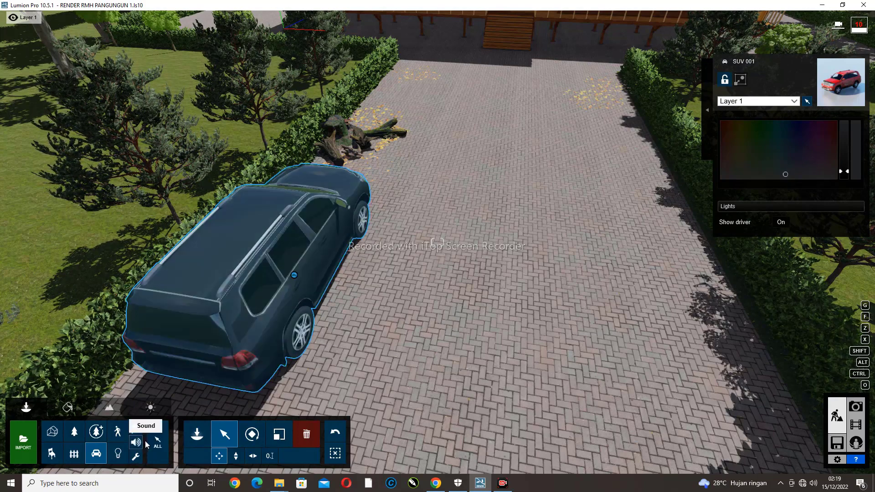
Place Man Arab 0002 Seated from the character library at the foot of the house's entrance stairs
click(118, 430)
key(w)
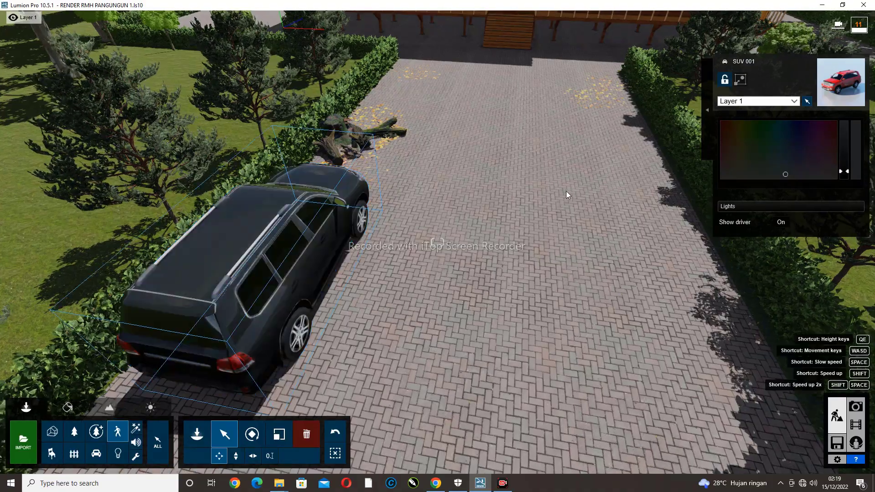
key(w)
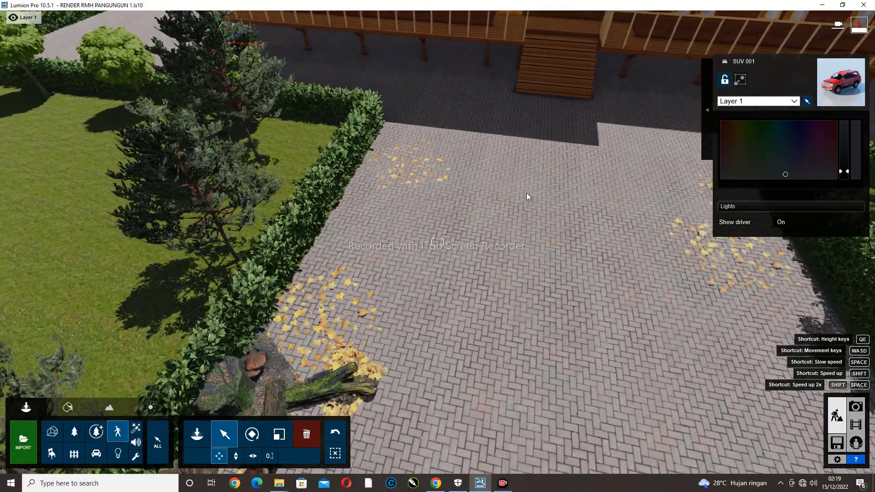
right_drag(526, 193, 571, 93)
key(w)
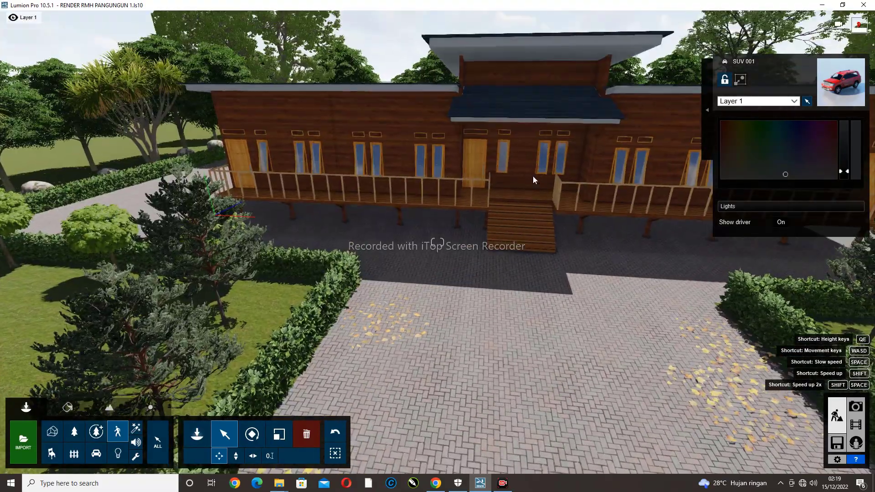
key(w)
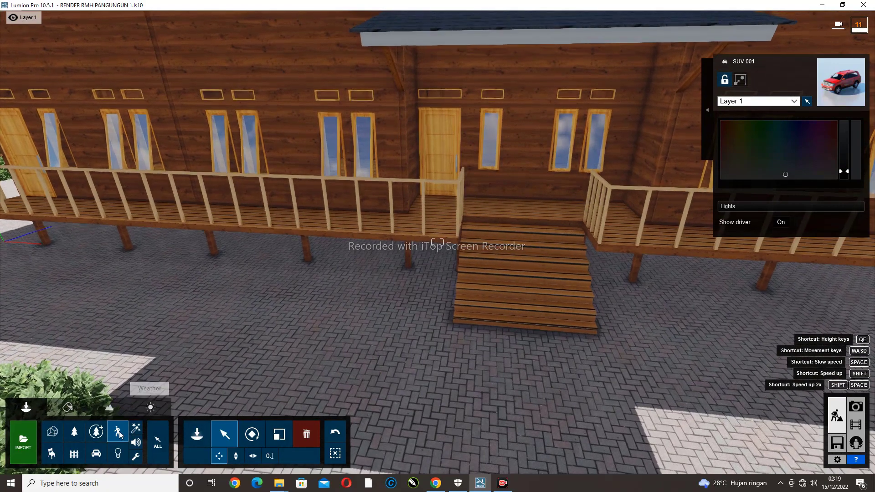
click(118, 432)
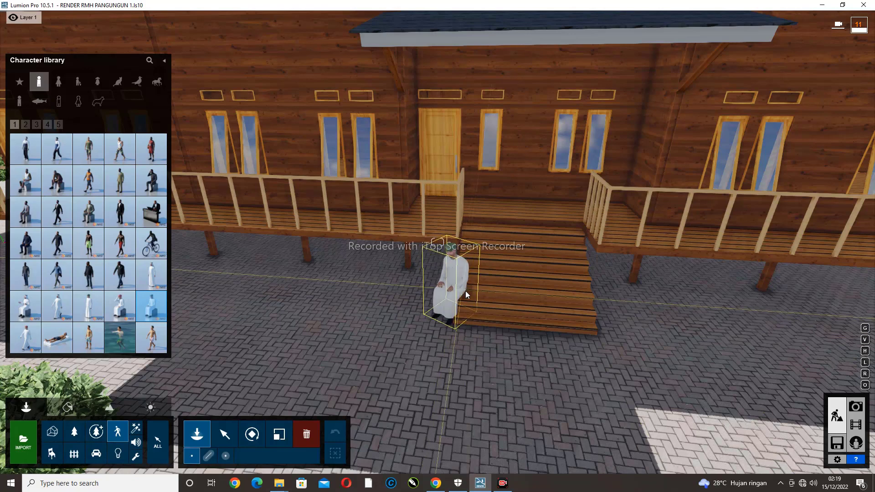
click(466, 290)
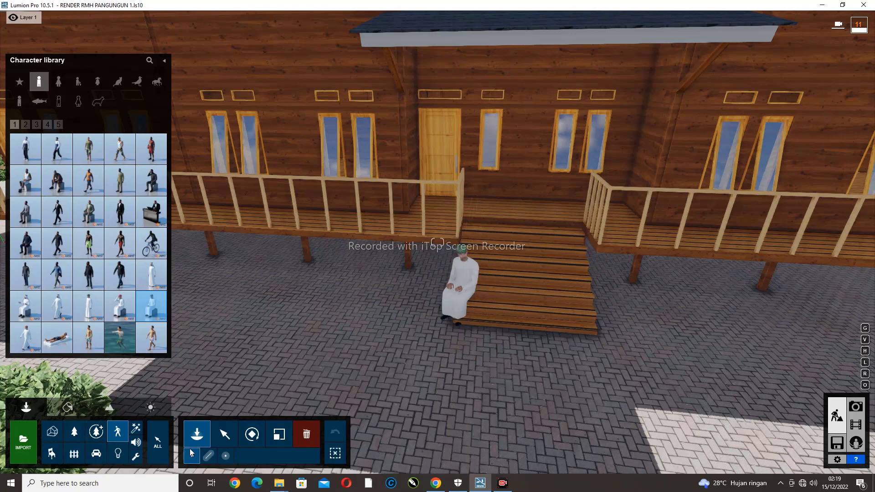
Move the seated man in white onto the lower treads of the entrance stairs so he sits on them
click(468, 297)
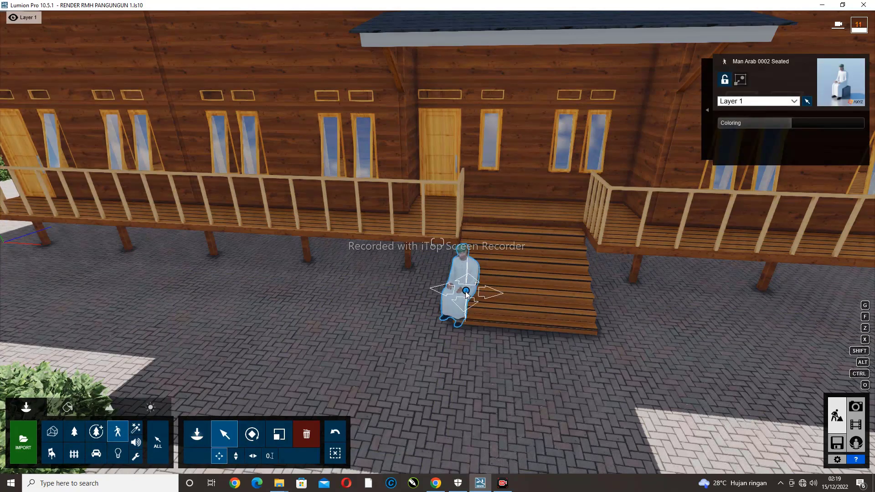
drag(467, 298, 467, 299)
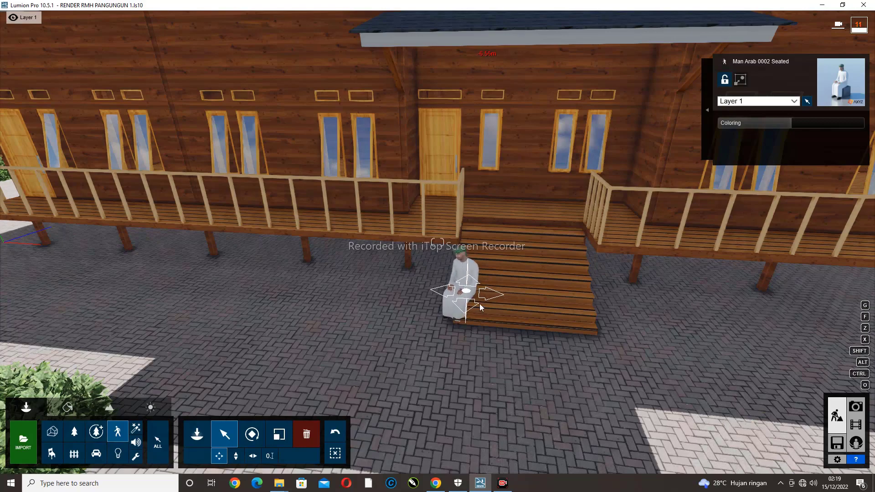
scroll(483, 303, up, 10)
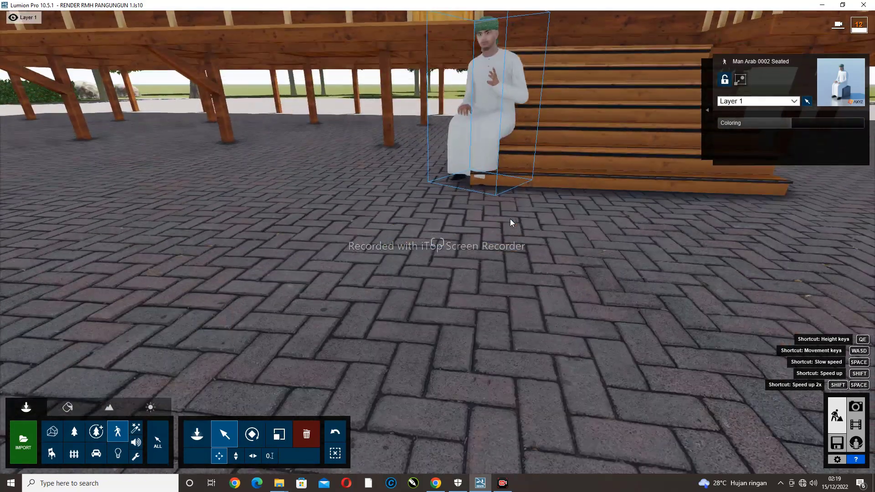
scroll(511, 219, up, 5)
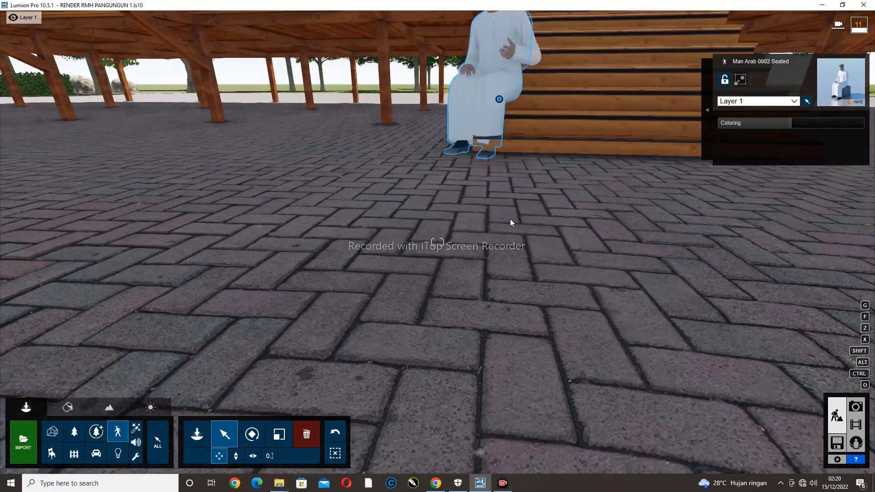
scroll(510, 219, down, 10)
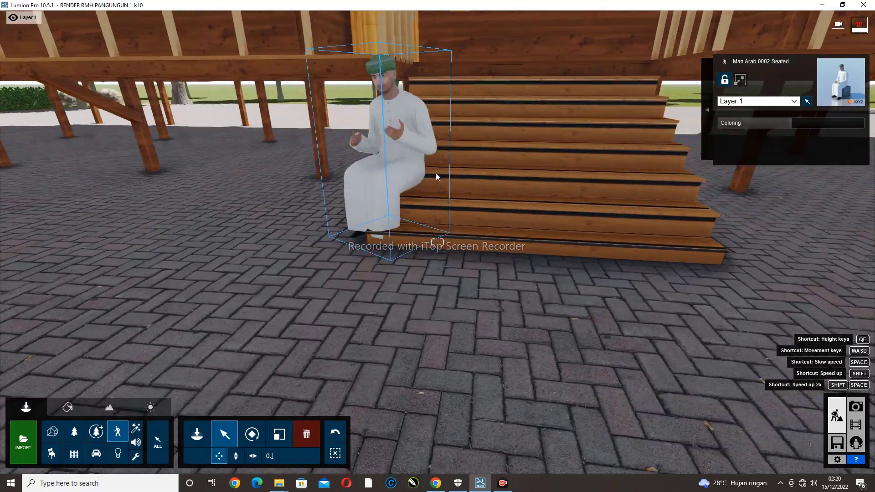
middle_drag(436, 173, 328, 191)
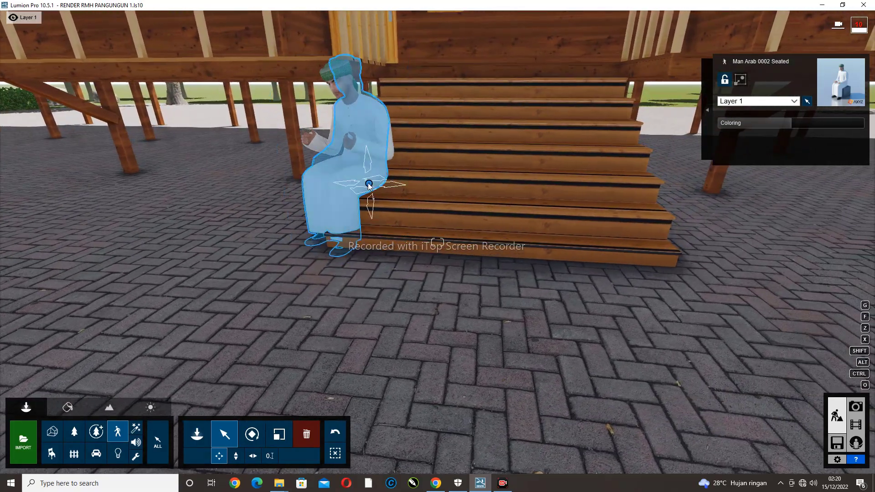
drag(370, 185, 409, 171)
Place Man Caucasian 0015 Phone from the character library on the veranda, behind the railing left of the stairs
key(s)
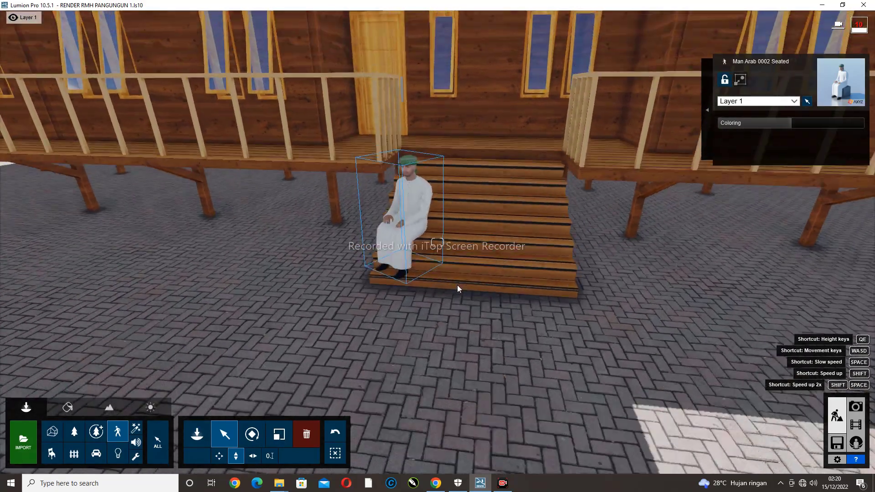
click(111, 437)
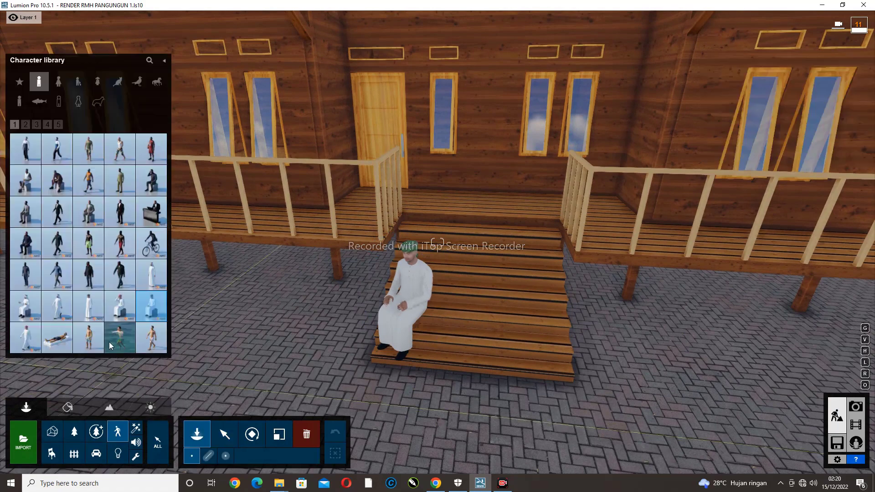
click(25, 124)
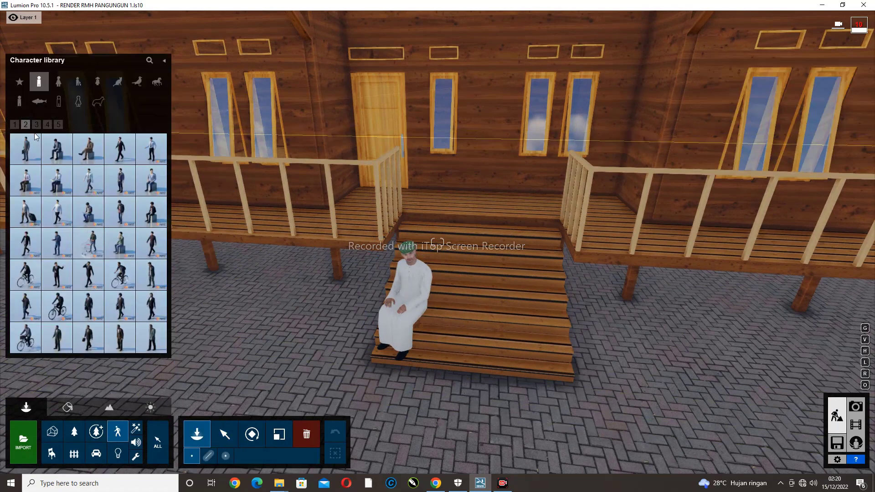
click(38, 124)
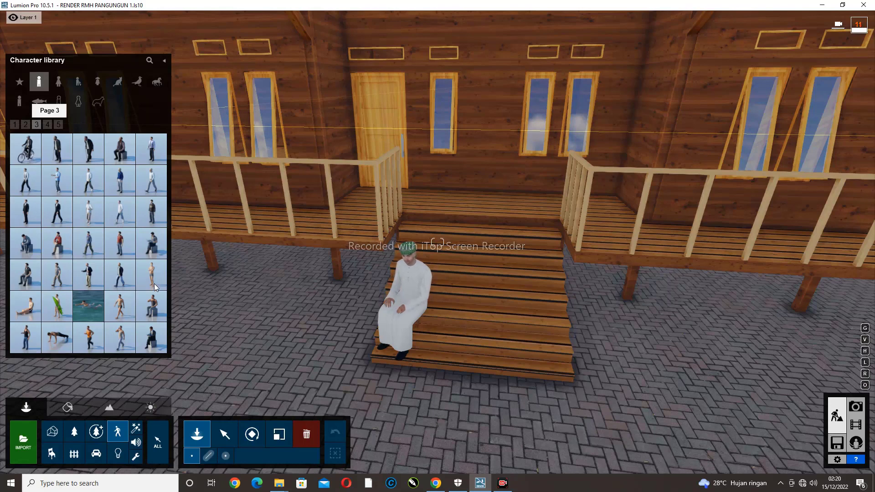
mouse_move(152, 283)
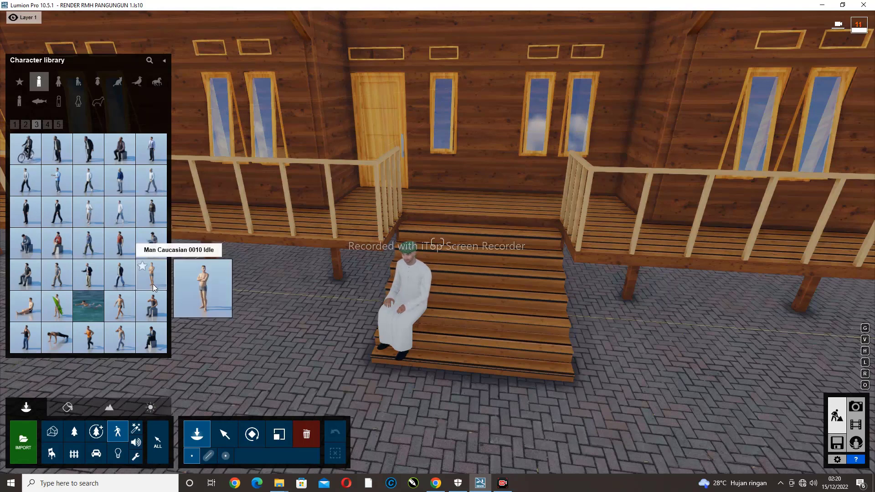
click(58, 125)
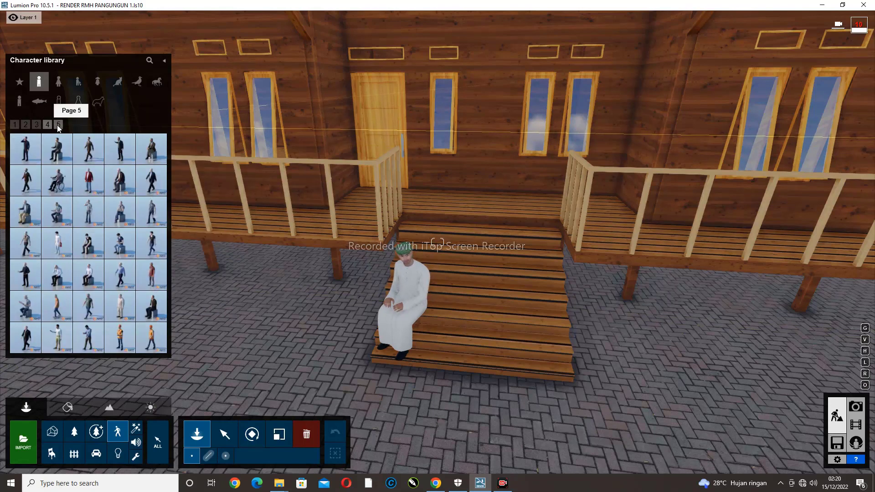
click(85, 227)
click(354, 225)
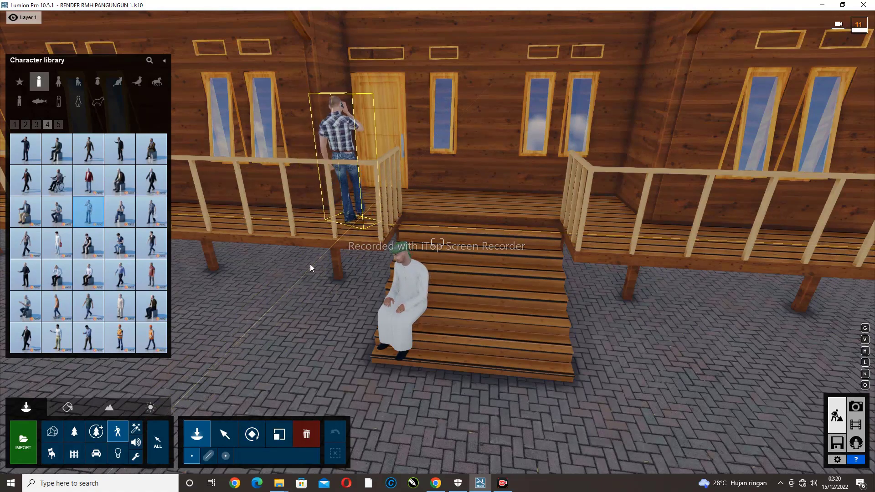
Rotate the man on the phone so he faces the driveway instead of the house wall
click(252, 434)
click(355, 219)
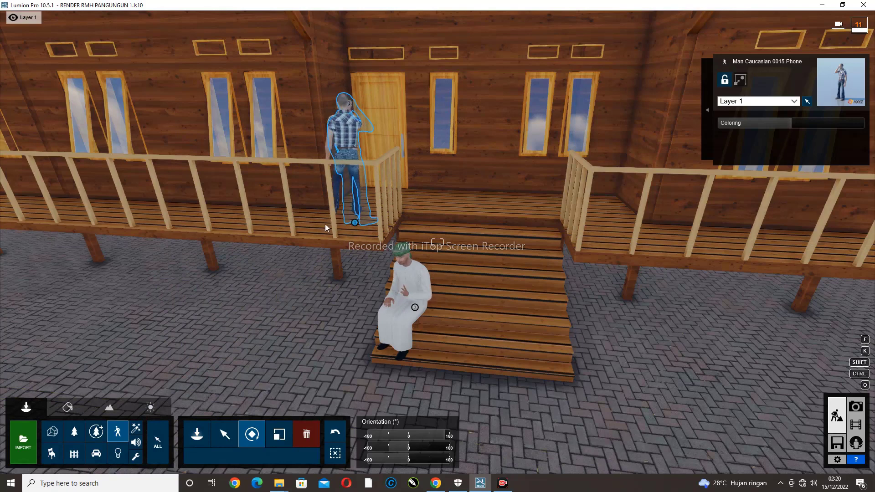
drag(354, 222, 248, 289)
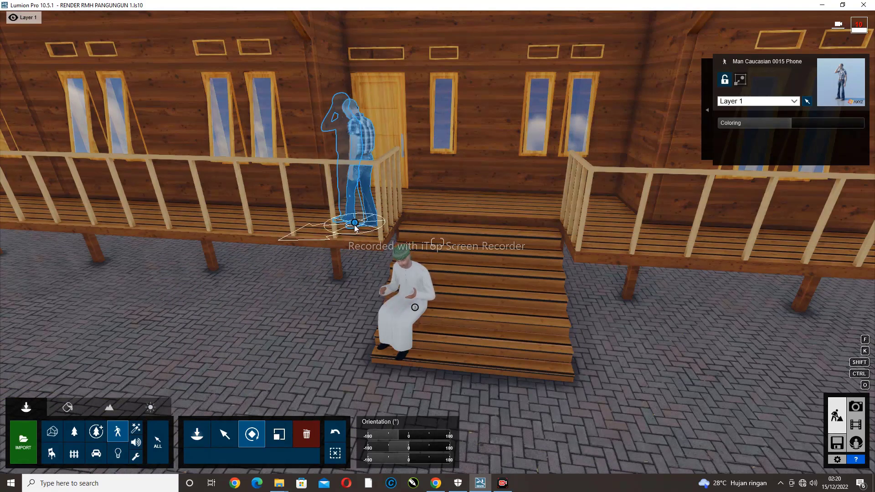
drag(356, 228, 360, 258)
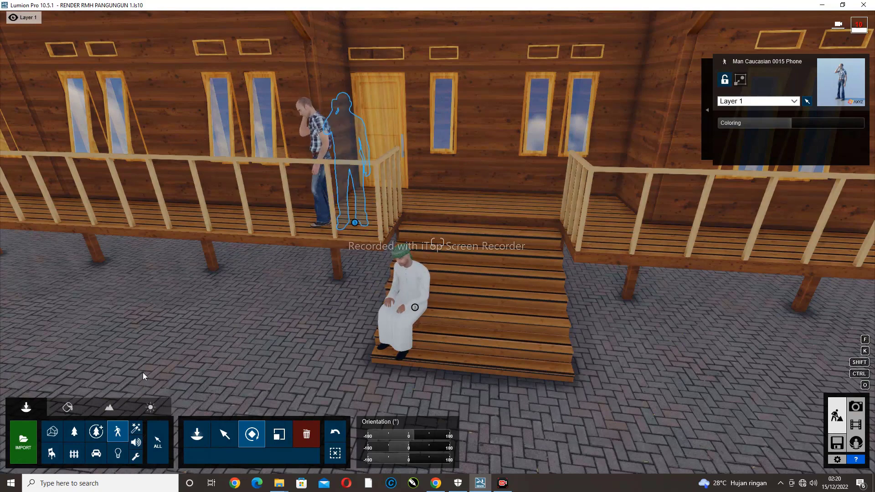
Place man caucasian 0026 idle on the paving left of the stairs and rotate him toward the seated man
click(118, 435)
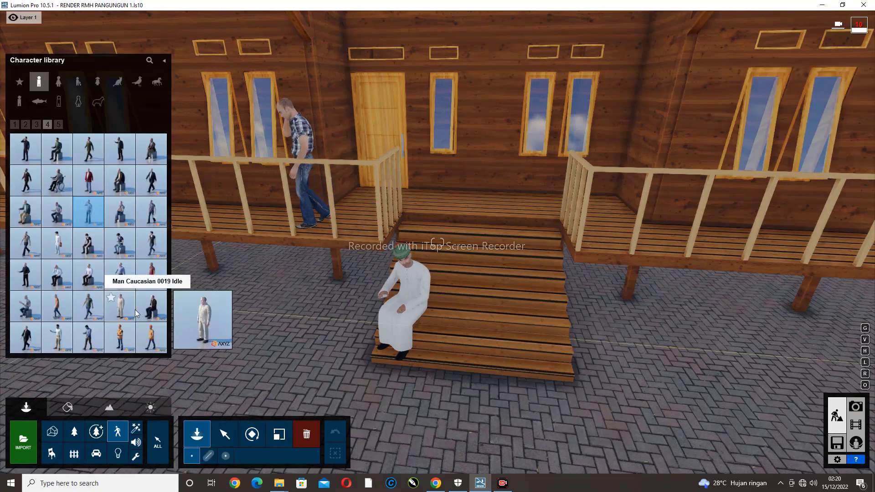
click(59, 124)
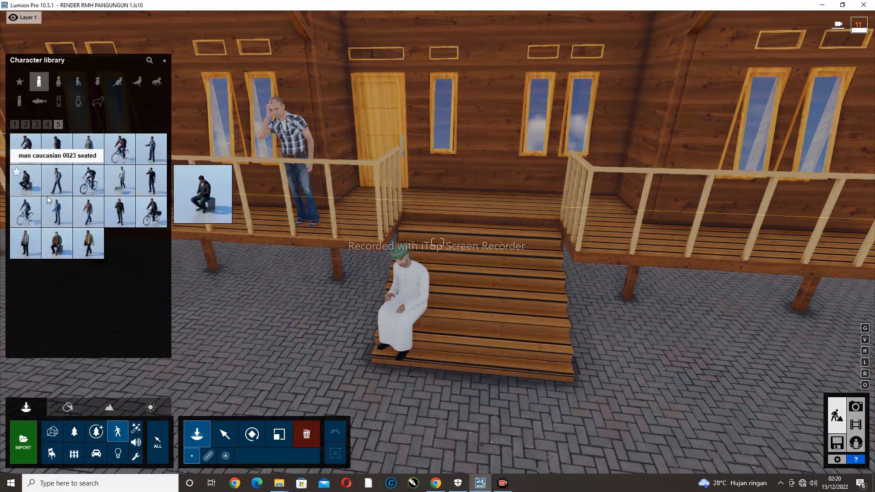
click(120, 208)
click(608, 218)
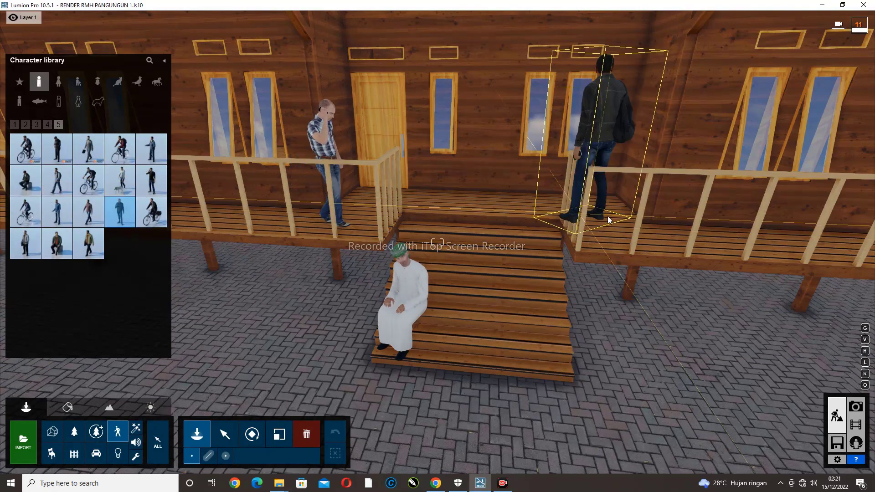
drag(374, 385, 327, 389)
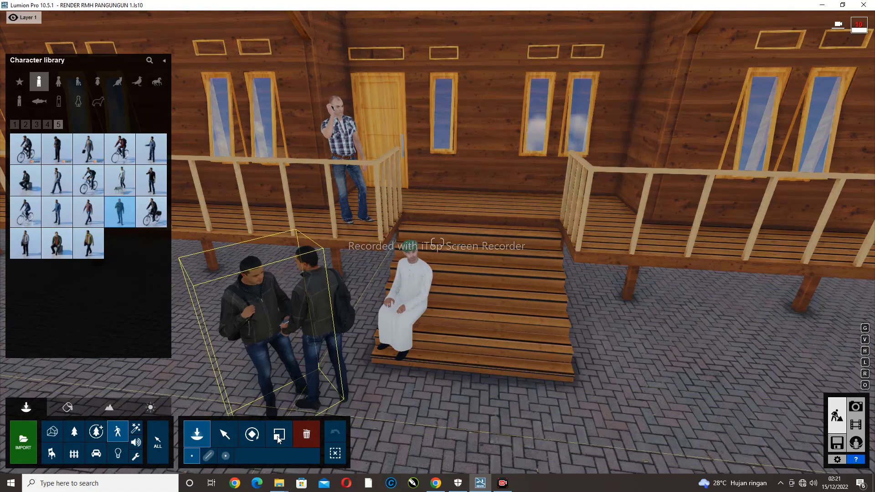
click(251, 434)
drag(327, 389, 627, 418)
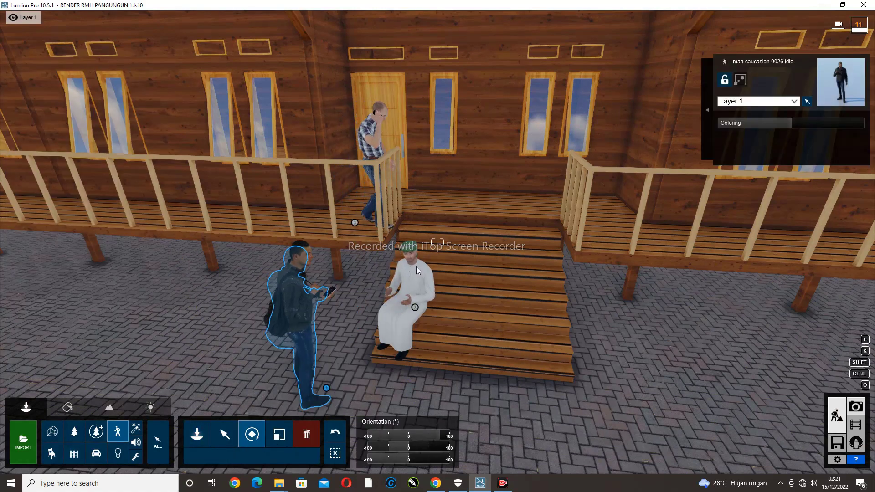
Switch to Photo mode, restore the saved camera of photo 1, and update the preview with the people in place
key(F10)
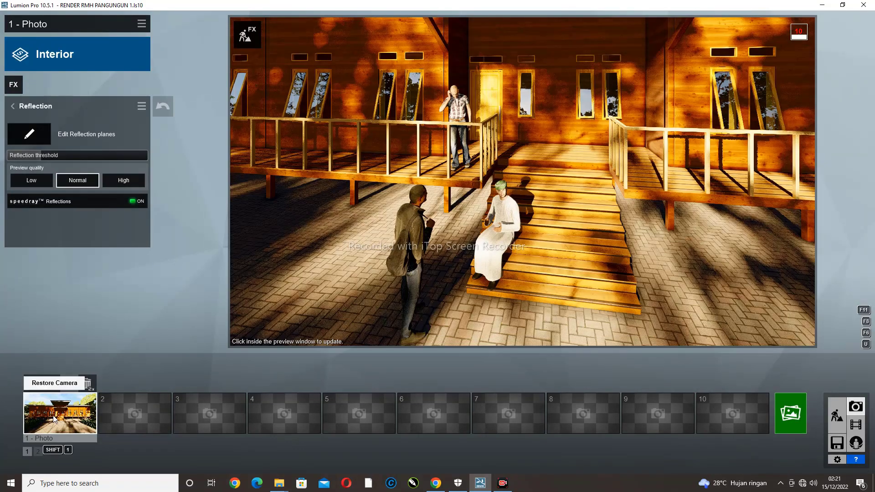
click(57, 420)
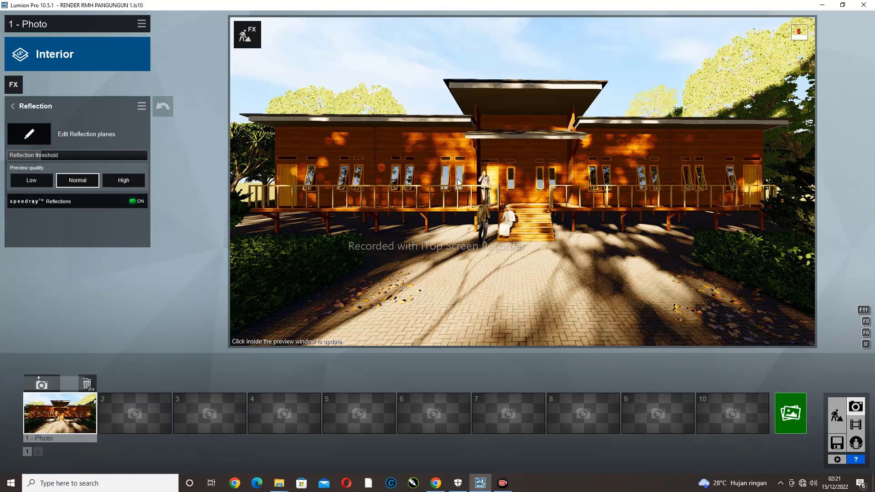
click(510, 250)
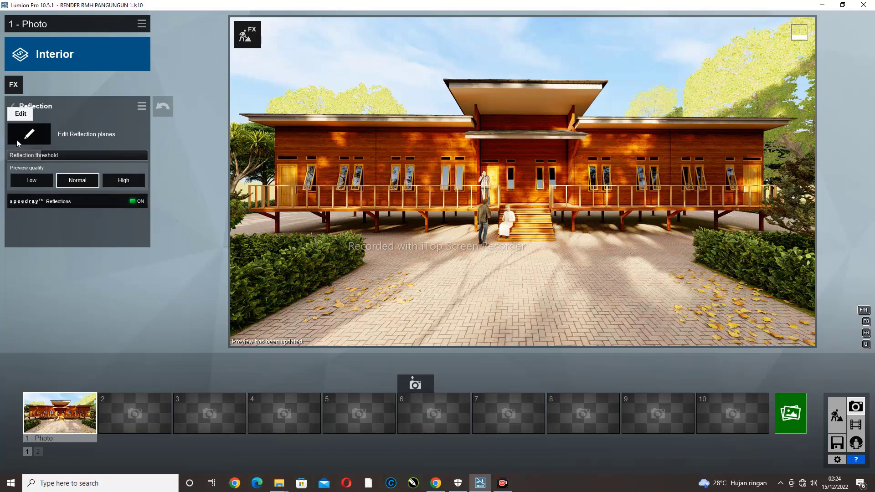
Open the Exposure effect's settings for photo 1 and refresh the preview image
click(15, 105)
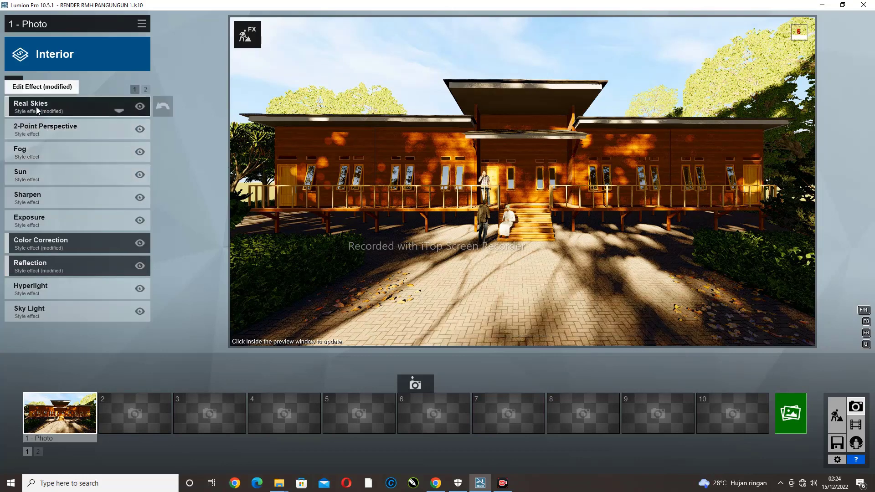
click(46, 216)
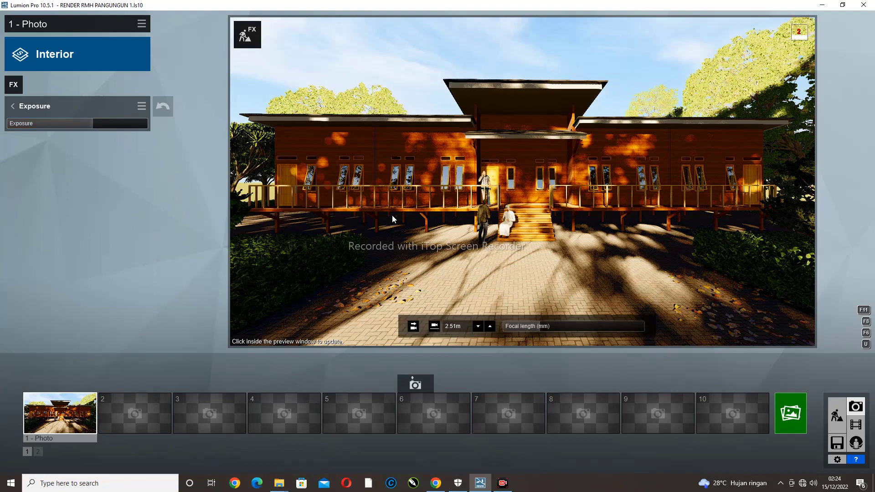
click(466, 230)
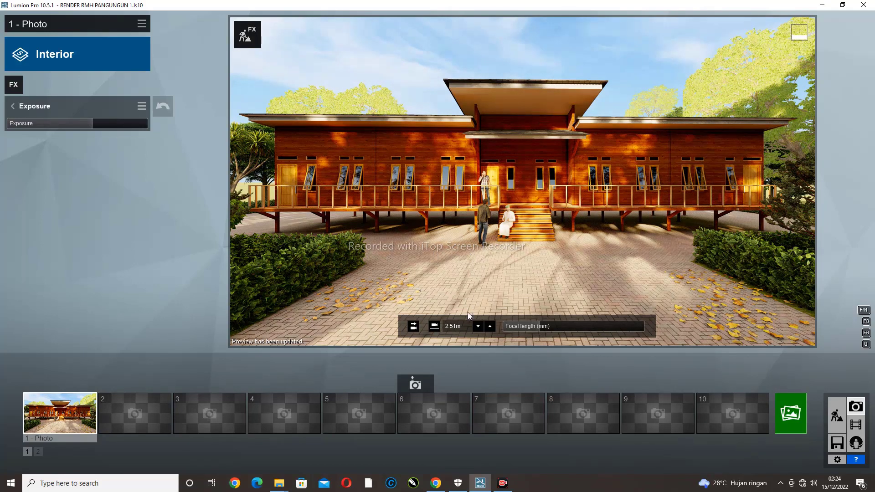
Move the camera back along the driveway, set the focal length to 14.6 mm, and update the preview
scroll(482, 272, down, 1)
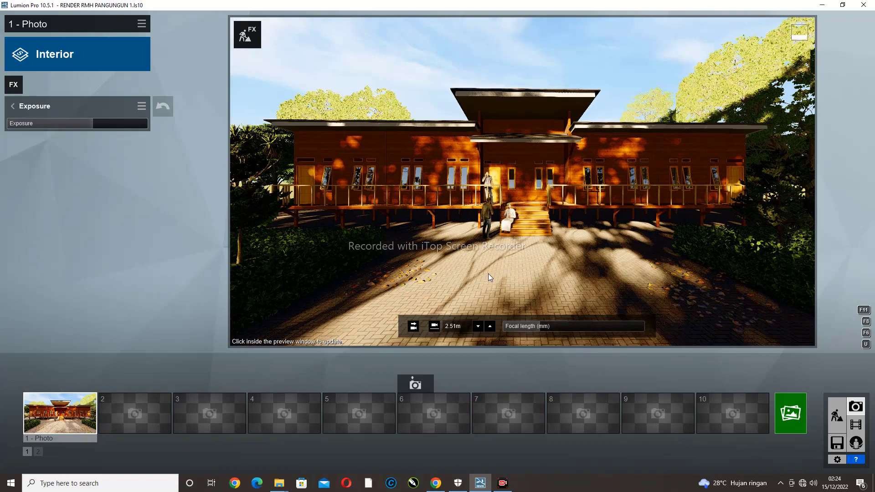
scroll(488, 273, down, 3)
scroll(488, 273, down, 3)
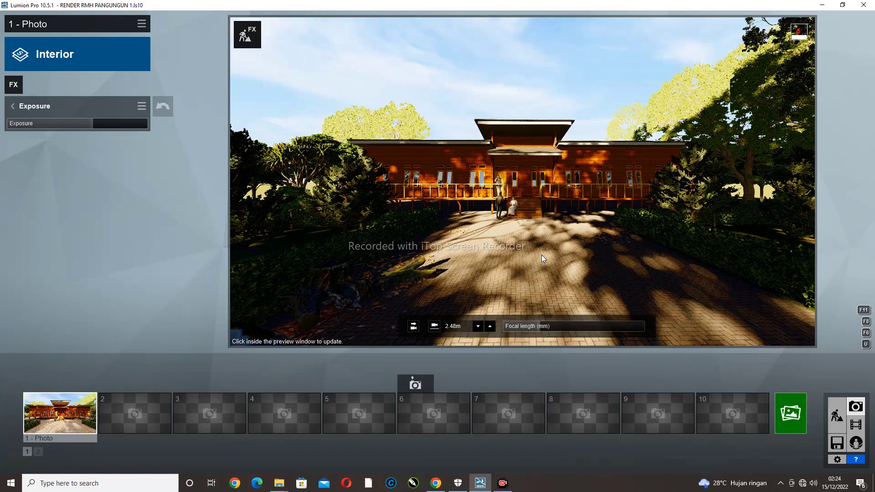
click(538, 327)
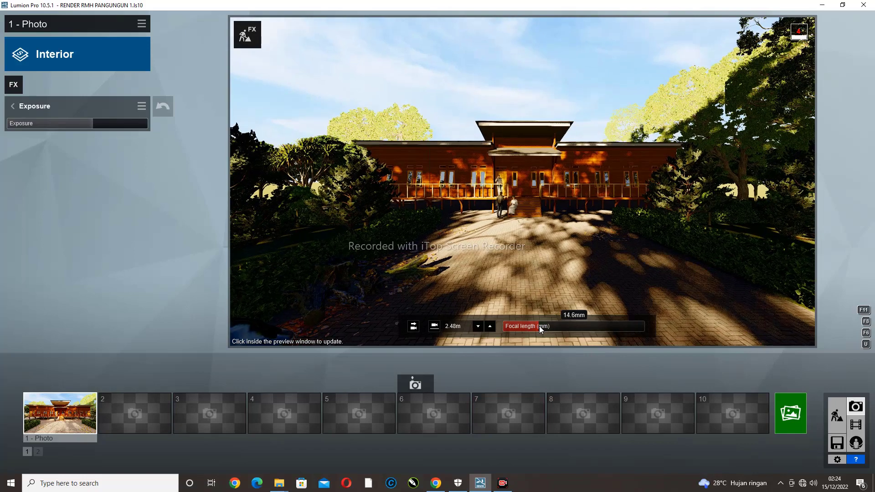
click(477, 243)
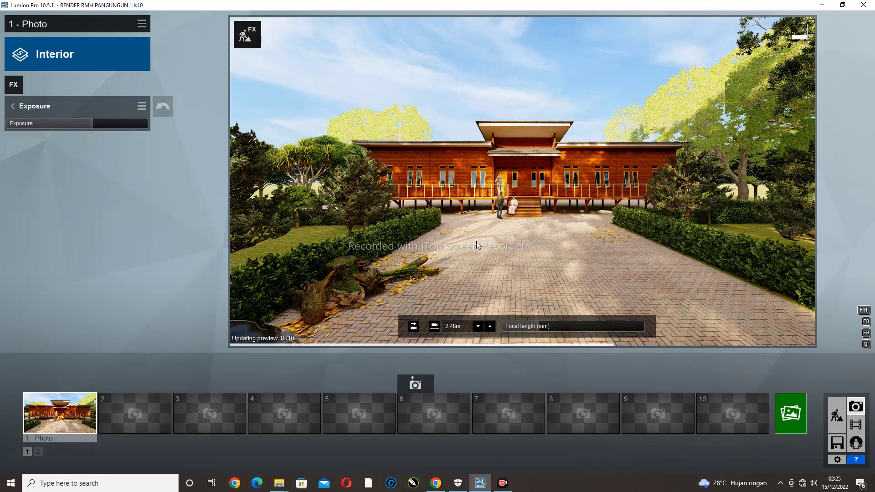
Change the Real Skies effect's sky to Morning 4 and update the preview
click(13, 106)
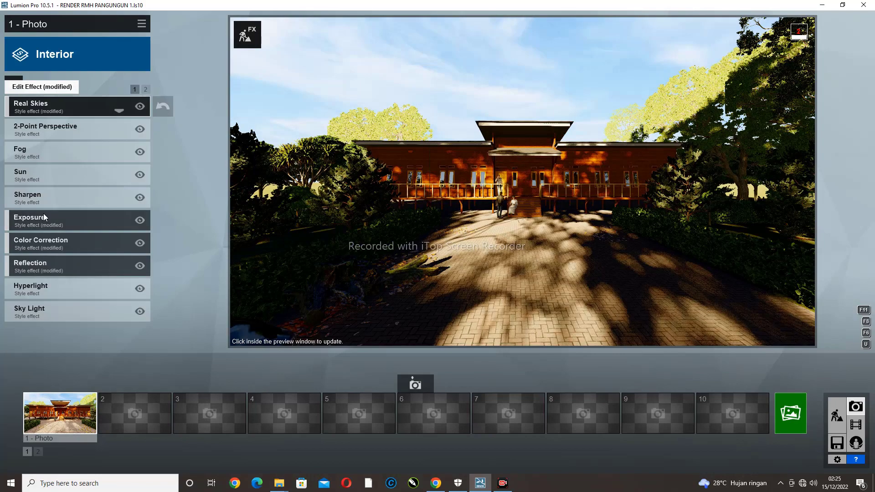
click(34, 106)
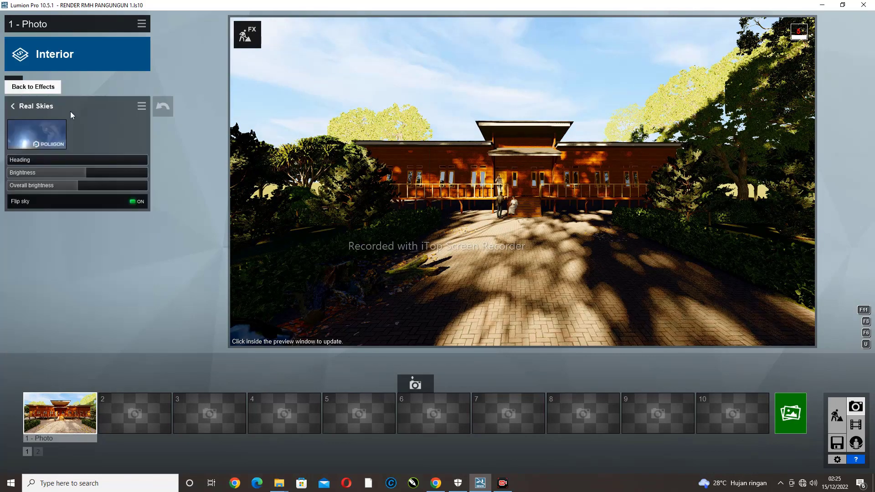
click(48, 133)
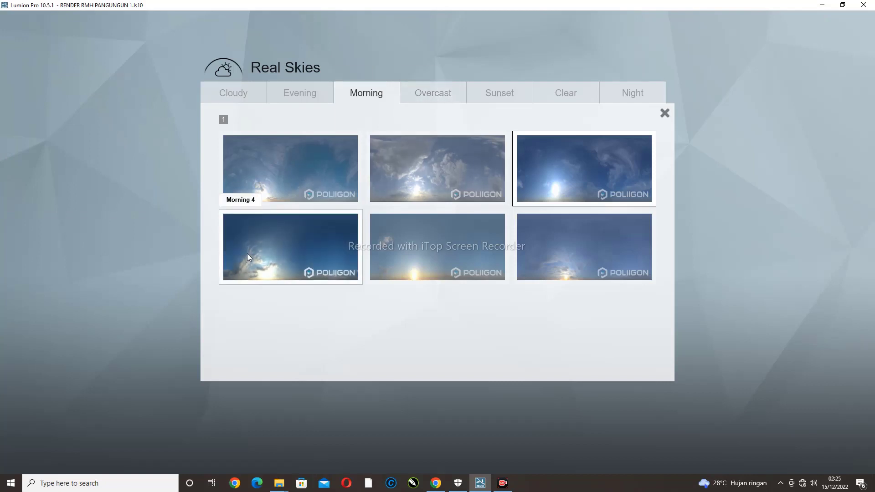
click(199, 105)
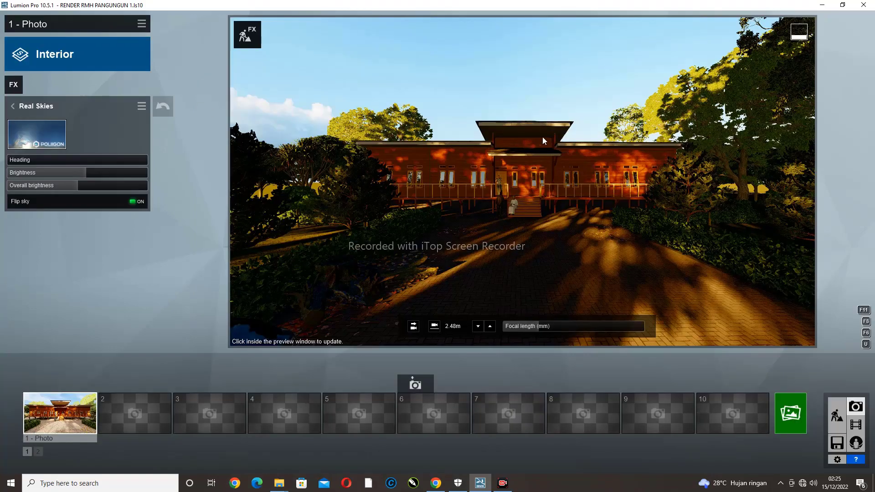
click(543, 137)
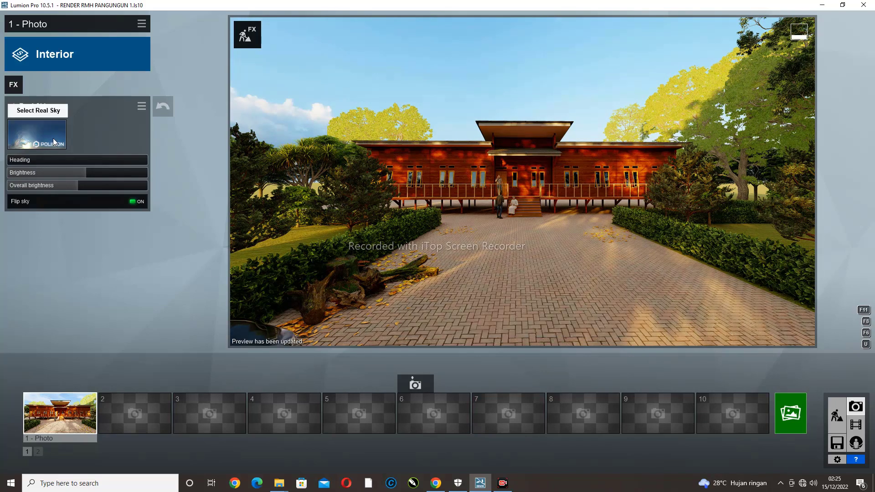
Switch the Real Skies effect back to the third Morning sky and update the preview
click(21, 133)
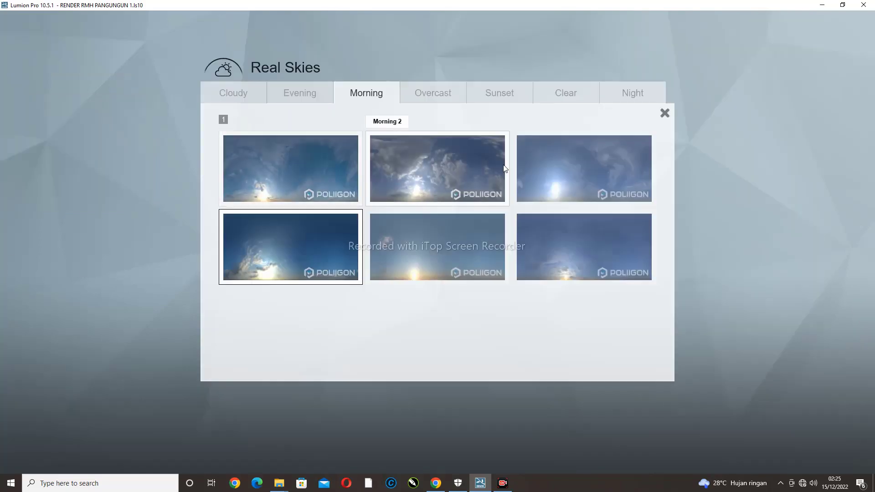
click(558, 200)
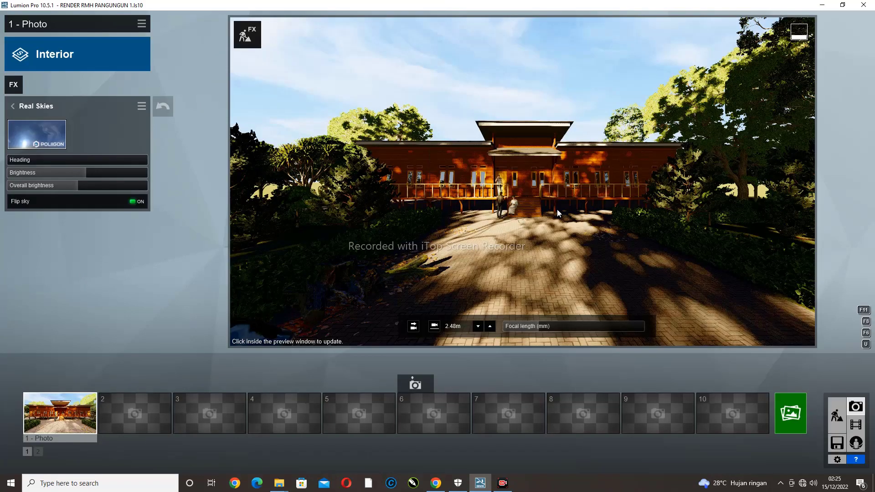
click(561, 209)
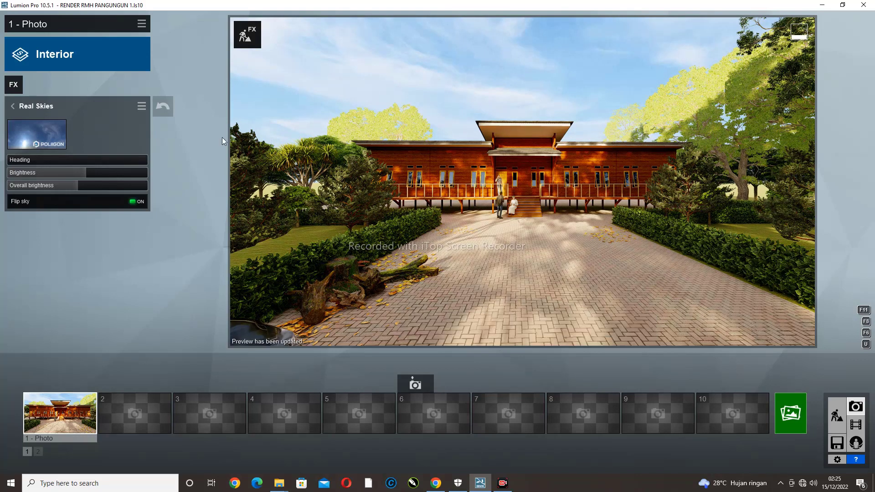
Store the current camera view as photo 2 and delete that photo again
mouse_move(59, 414)
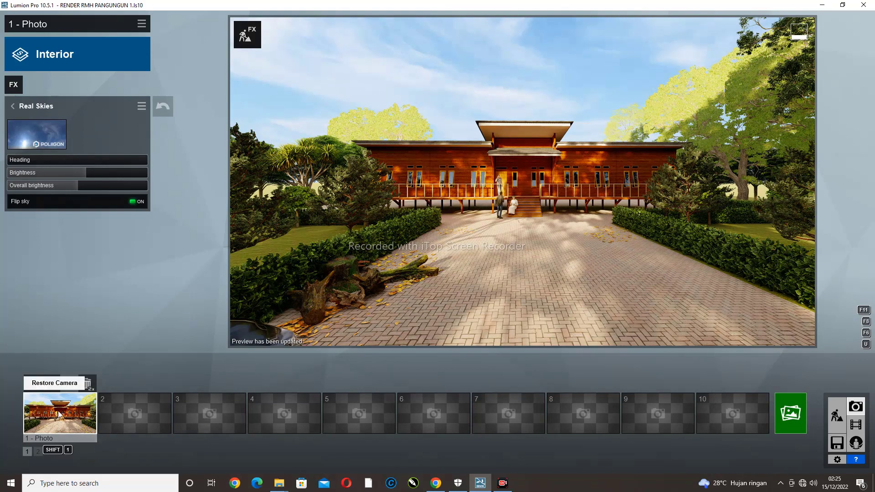
mouse_move(140, 421)
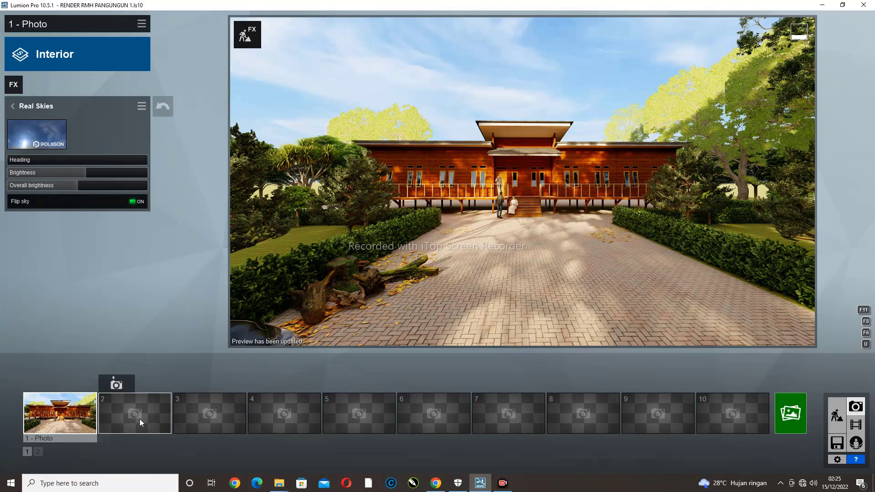
click(117, 384)
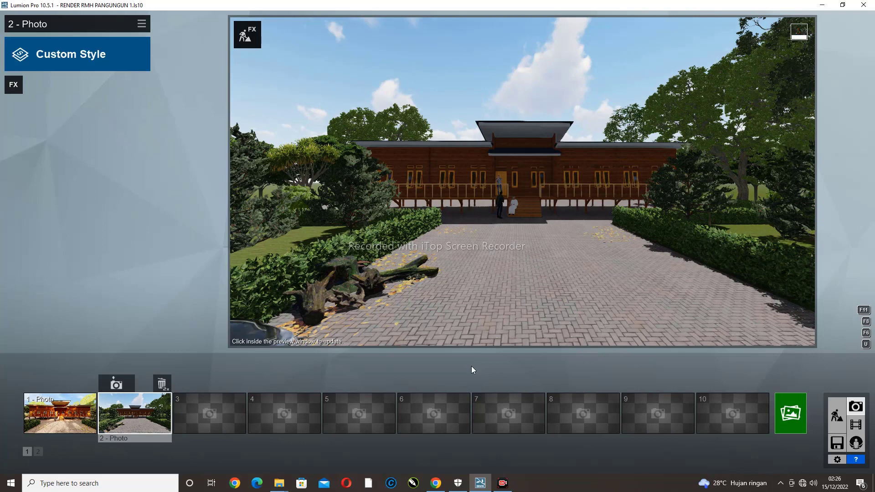
double_click(165, 387)
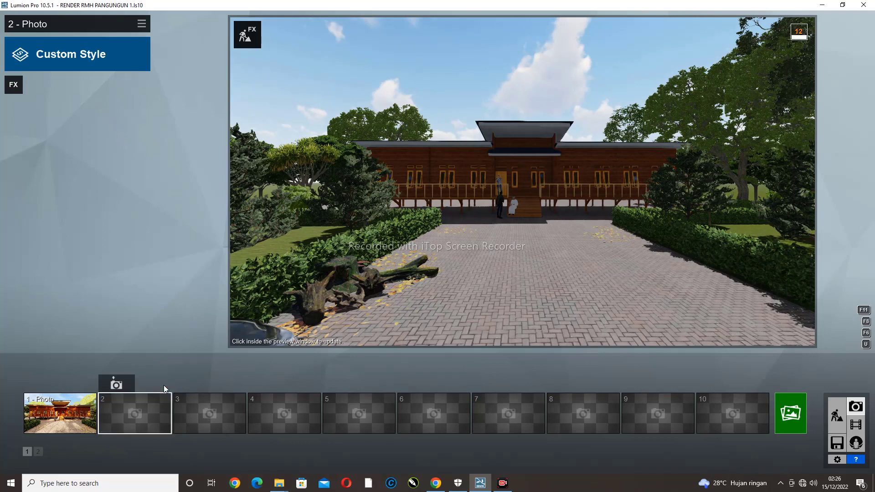
Restore the saved camera of photo 1 and refresh its preview to check the lighting on the house
click(72, 420)
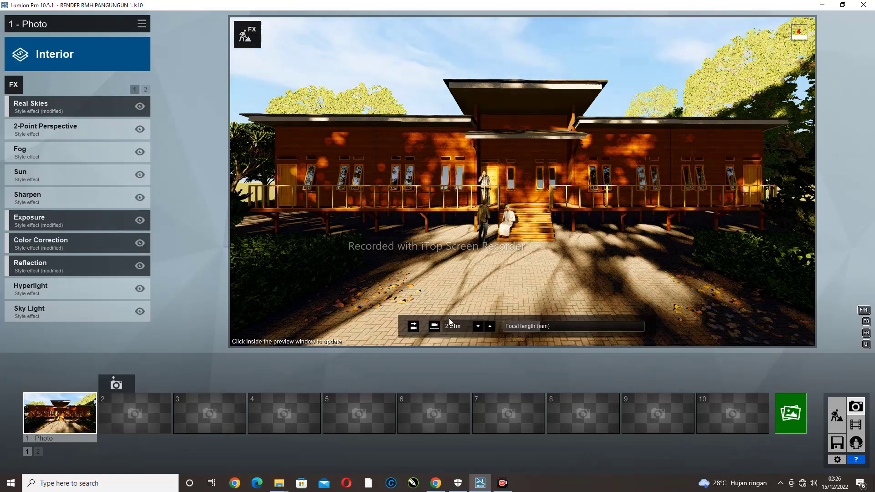
click(470, 259)
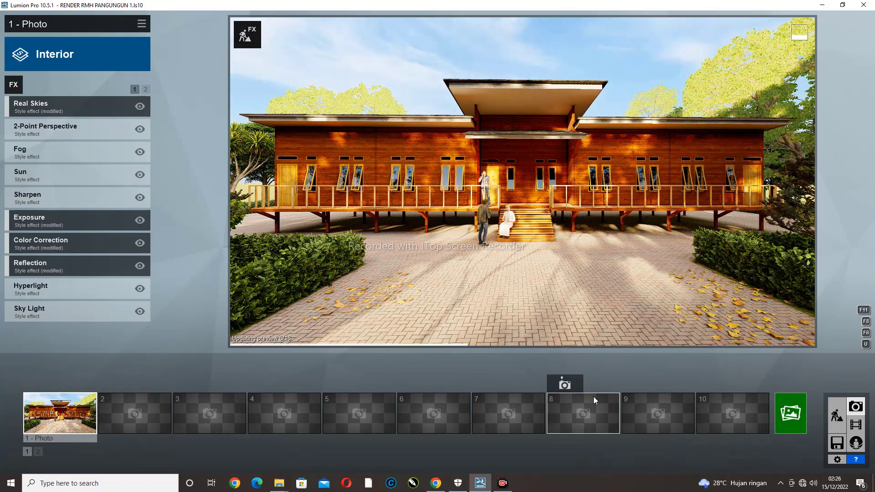
click(62, 418)
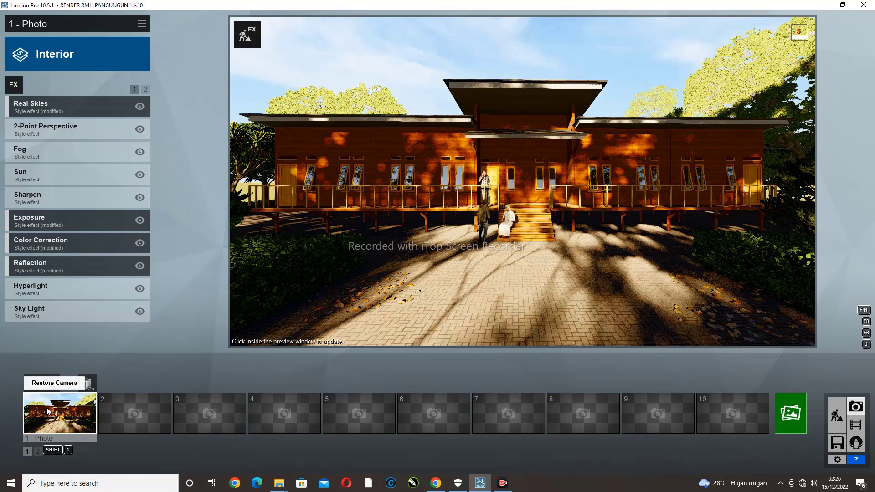
click(501, 253)
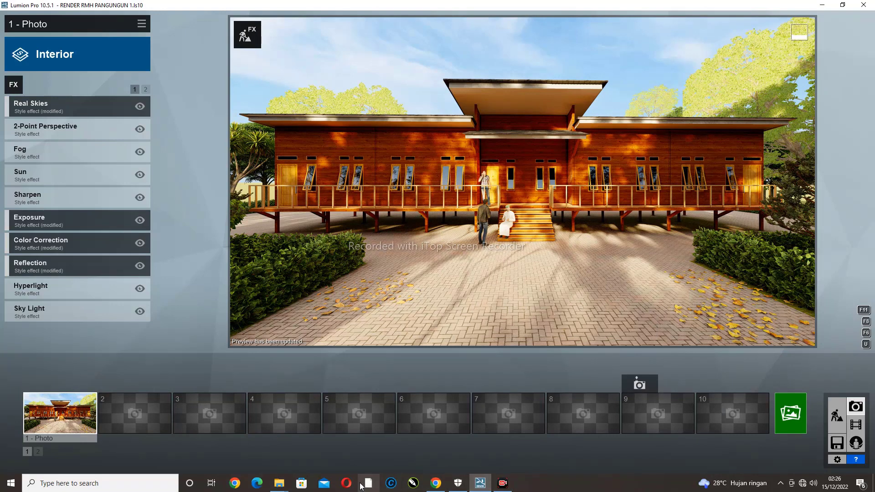
click(58, 422)
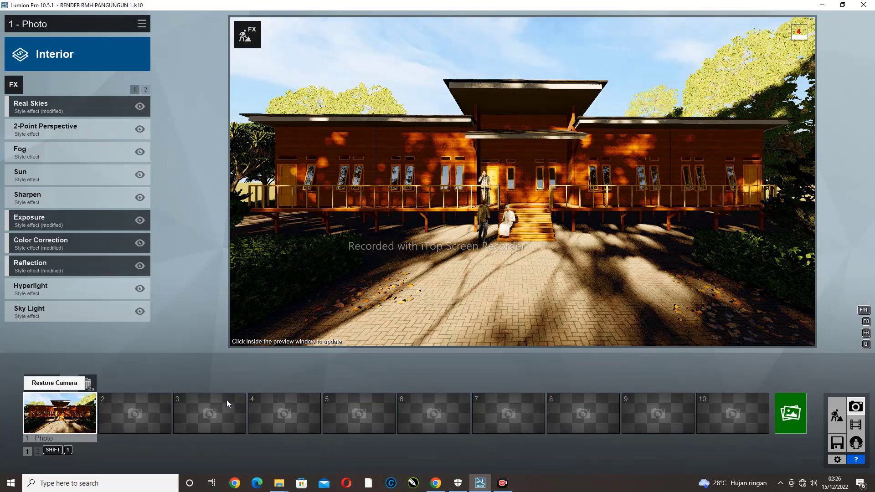
mouse_move(227, 403)
mouse_move(418, 235)
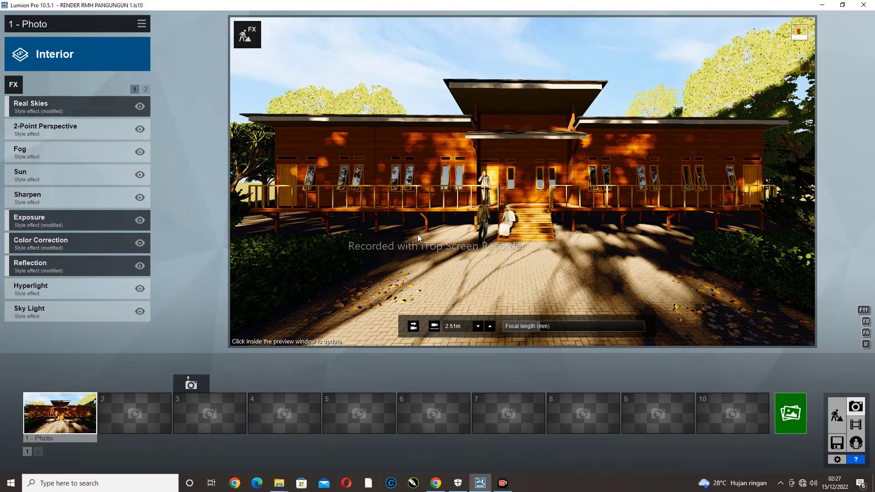
click(412, 200)
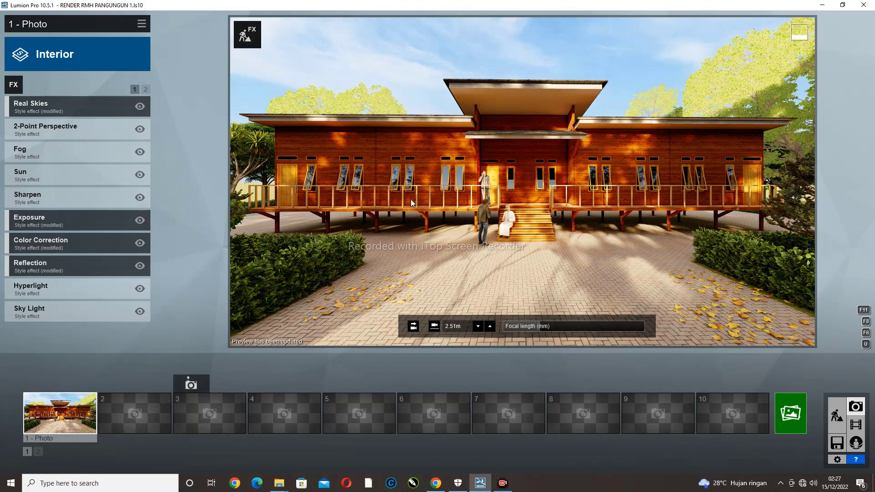
mouse_move(44, 401)
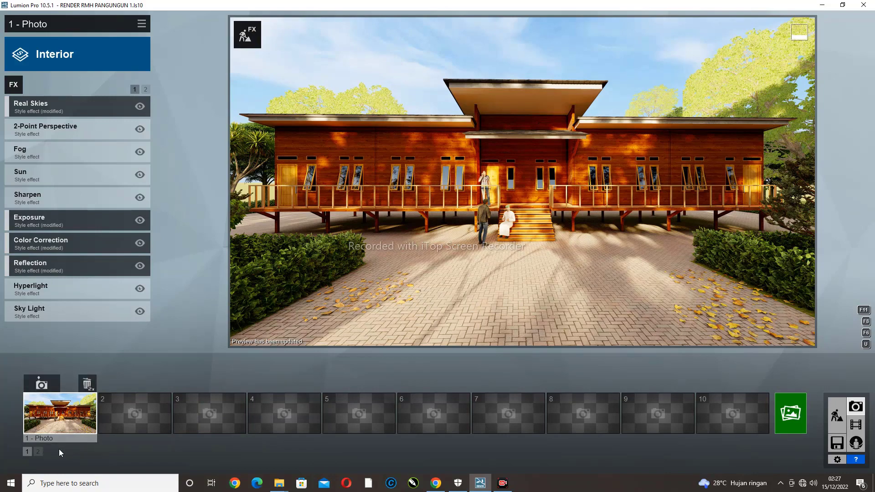
click(52, 413)
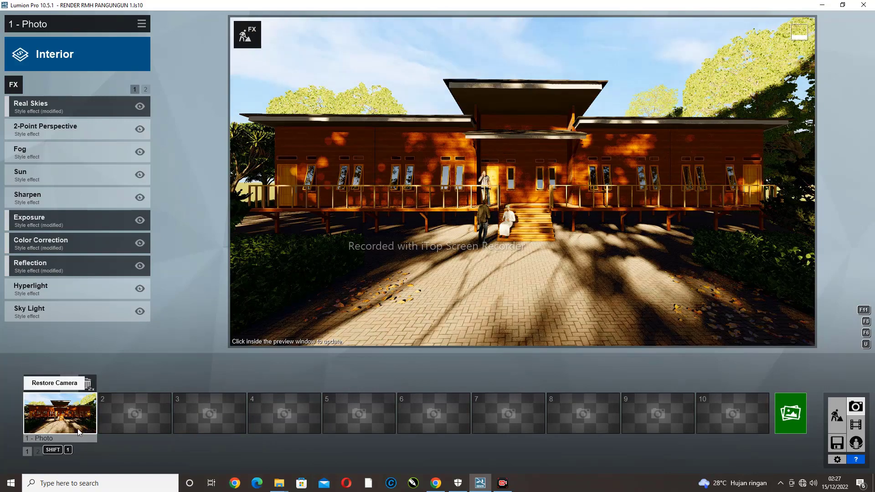
mouse_move(637, 411)
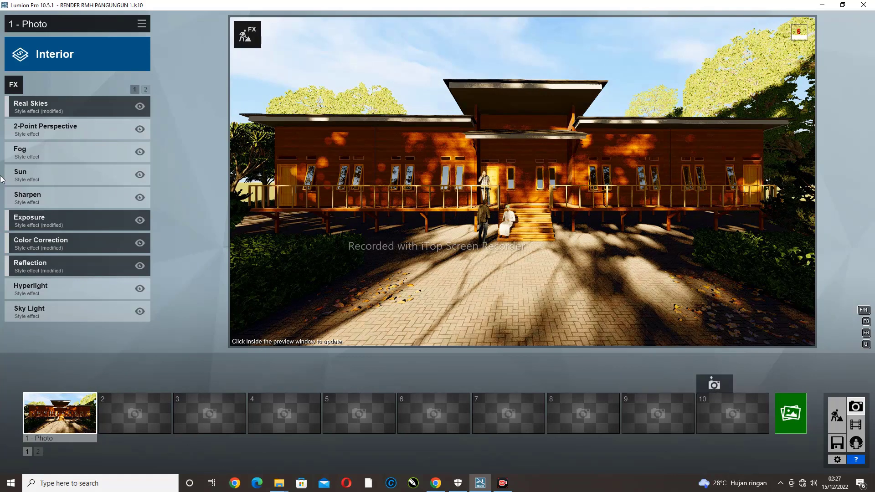
Set the Real Skies brightness to 1.2, turn off Flip sky, and update the preview
mouse_move(34, 106)
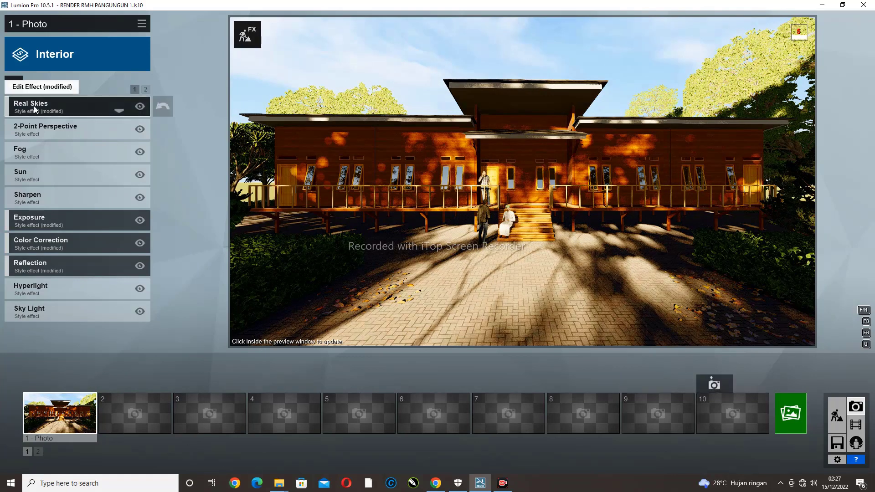
click(34, 106)
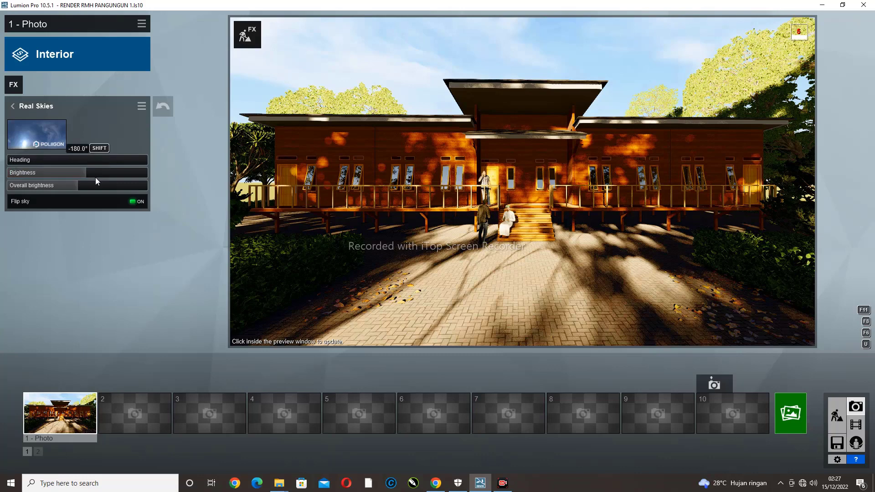
click(92, 173)
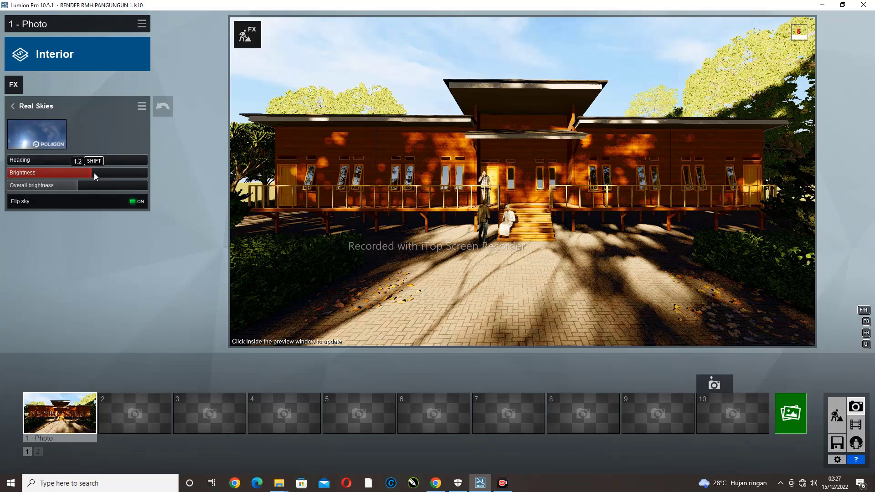
click(513, 258)
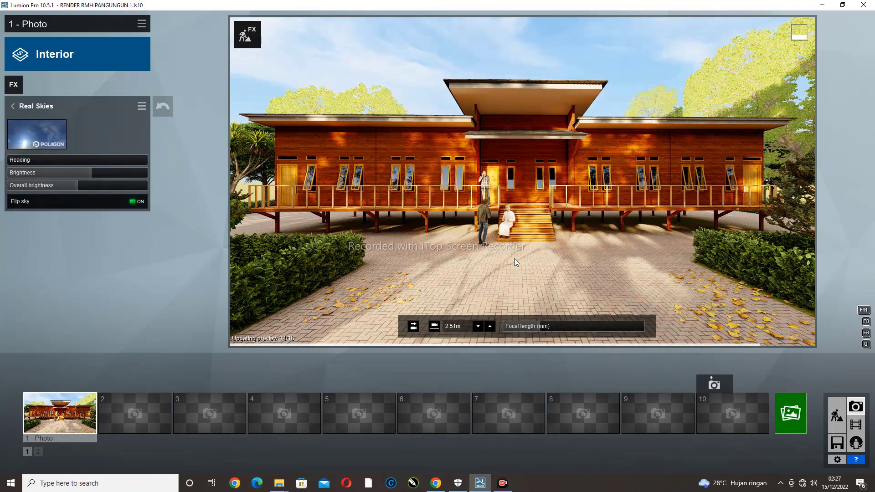
click(135, 201)
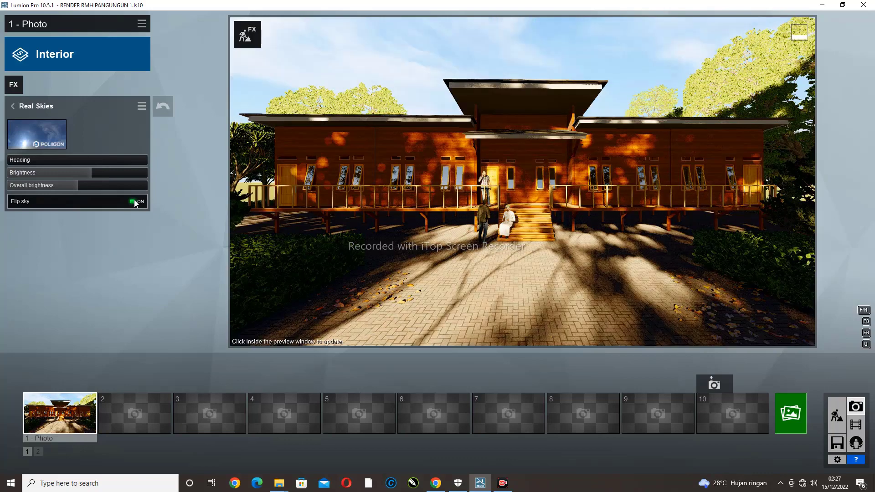
click(445, 214)
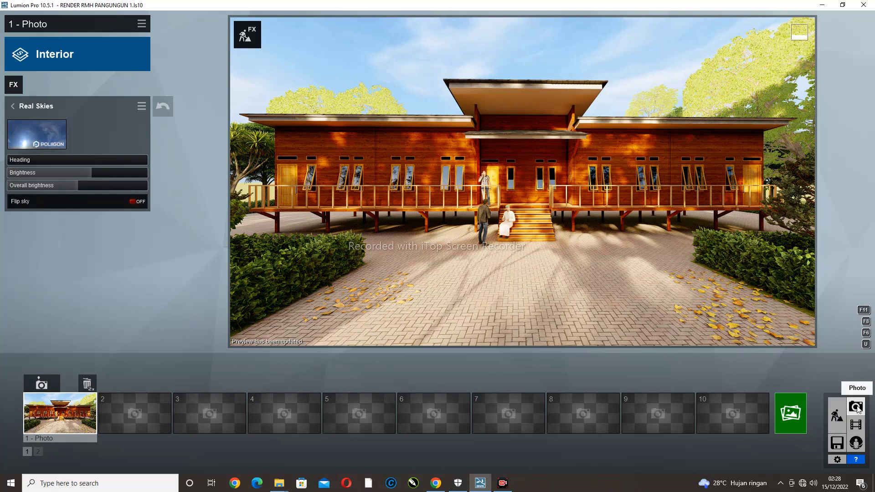
Review the render output options for the current shot and return to photo 1's effects list
click(795, 420)
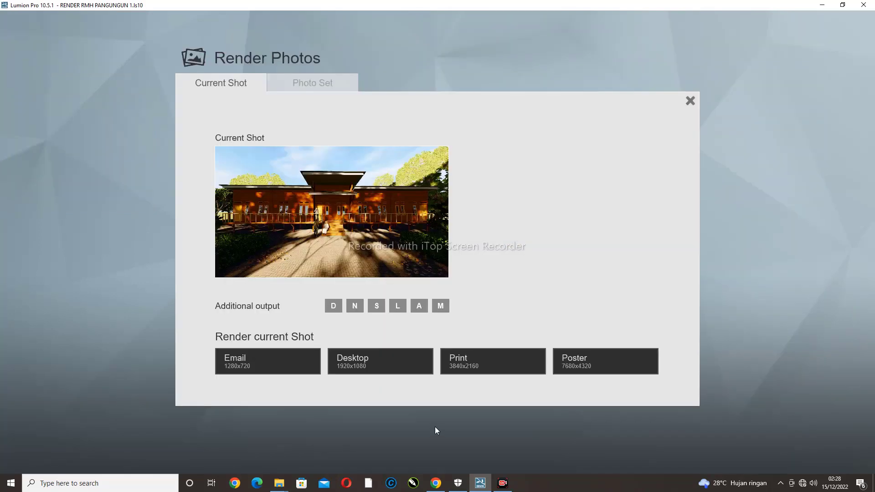
click(398, 306)
click(690, 100)
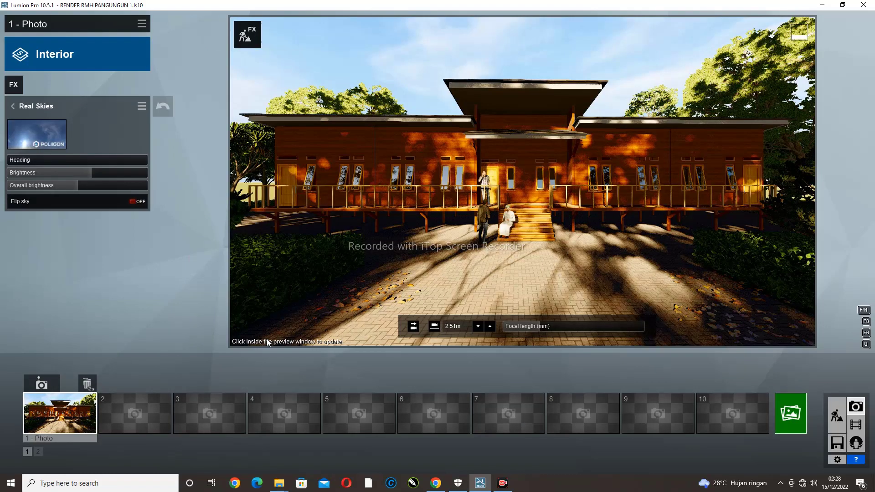
click(12, 108)
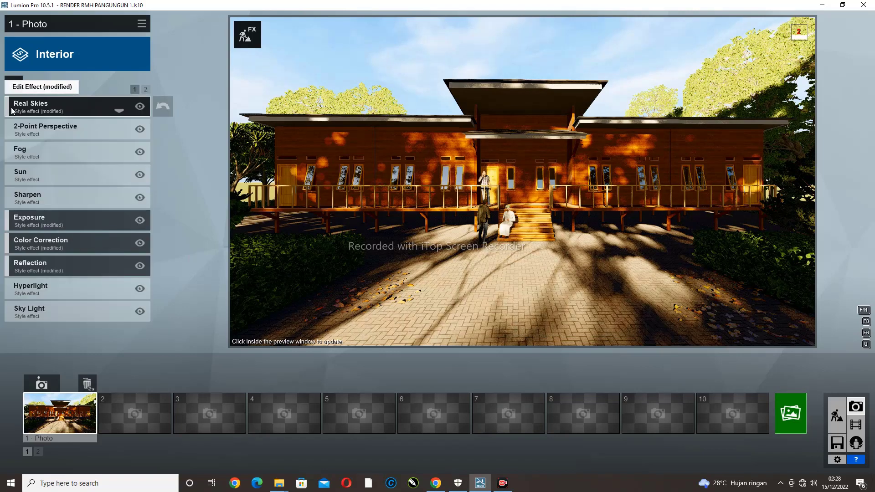
Set photo 1's Color Correction temperature to 0.5, update the preview, and restore the photo's saved camera
click(48, 244)
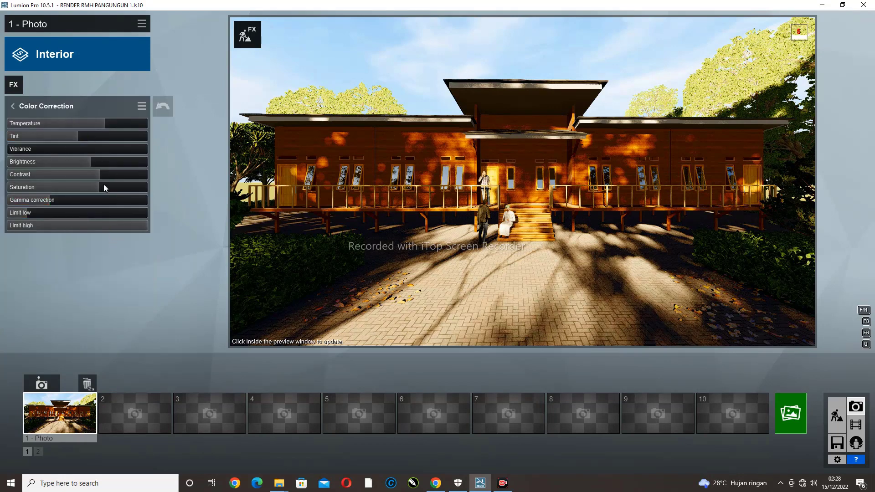
click(114, 124)
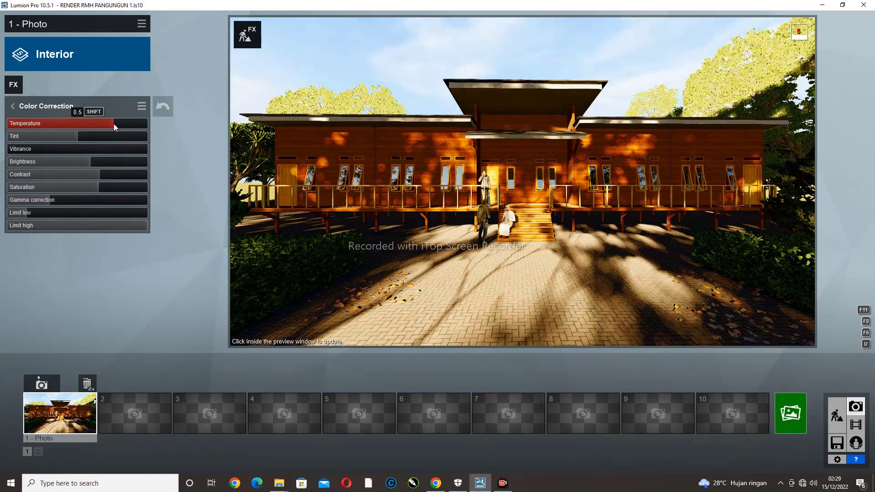
click(497, 189)
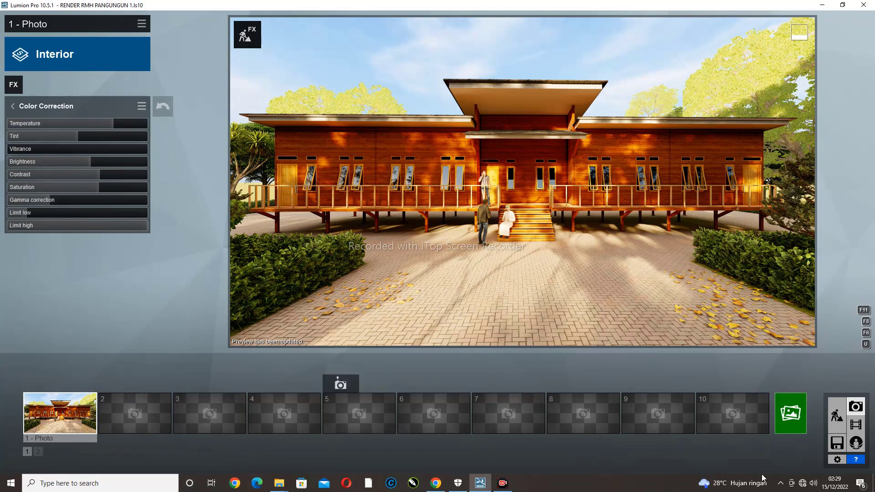
click(60, 413)
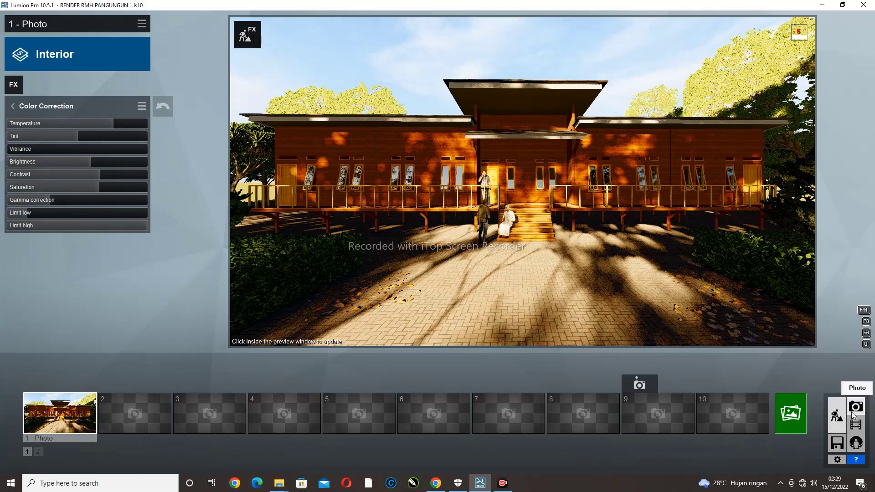
Delete the two large fine-detail trees standing on either side of the house in the scene
click(447, 136)
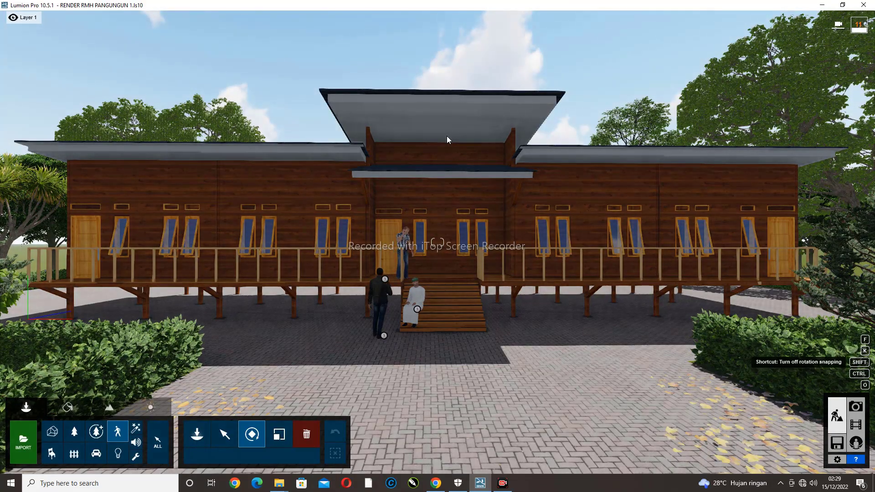
key(e)
right_drag(446, 136, 679, 416)
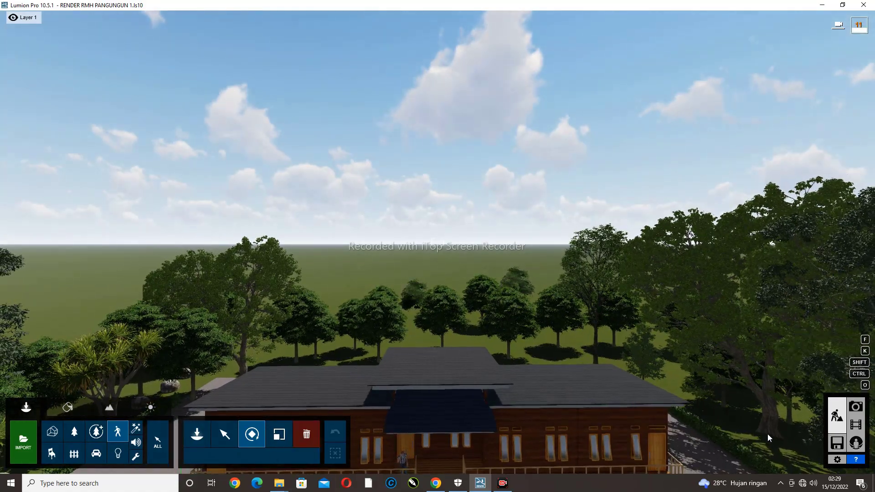
click(97, 432)
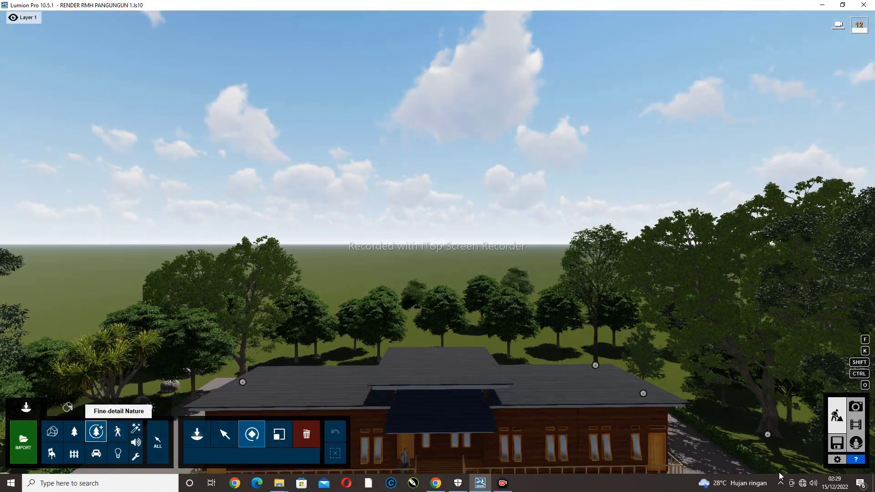
click(768, 436)
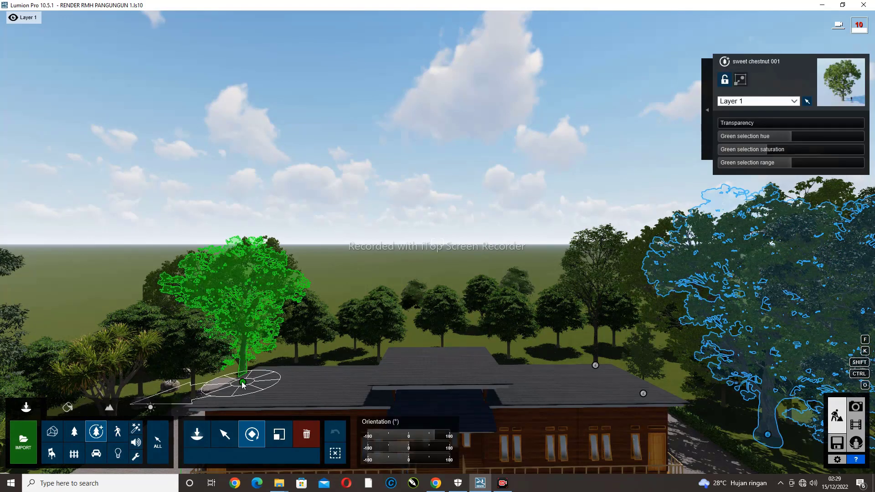
click(242, 382)
click(306, 434)
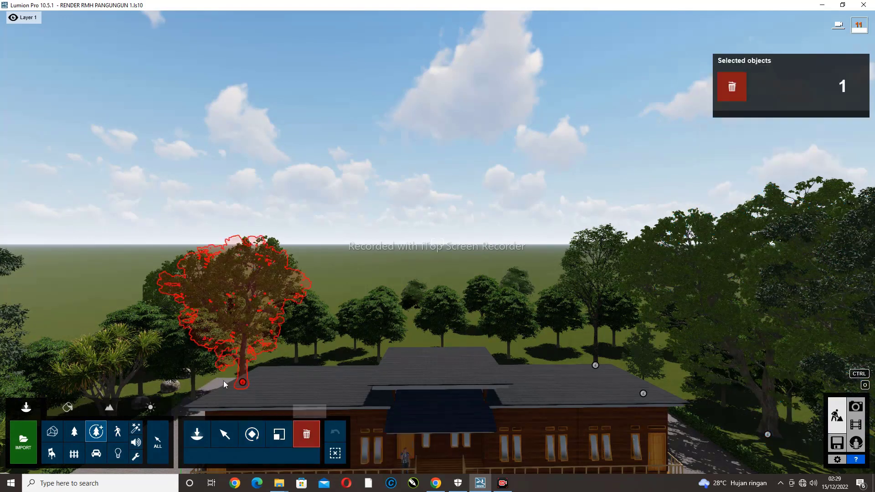
click(243, 382)
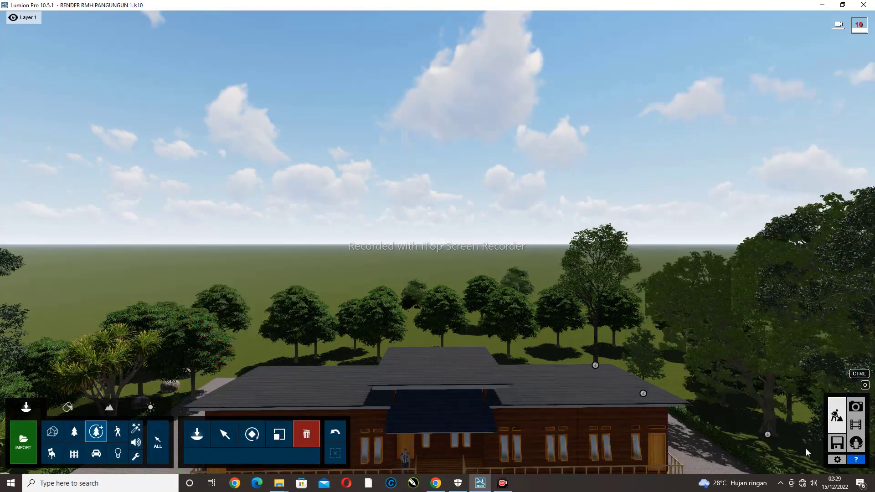
click(769, 437)
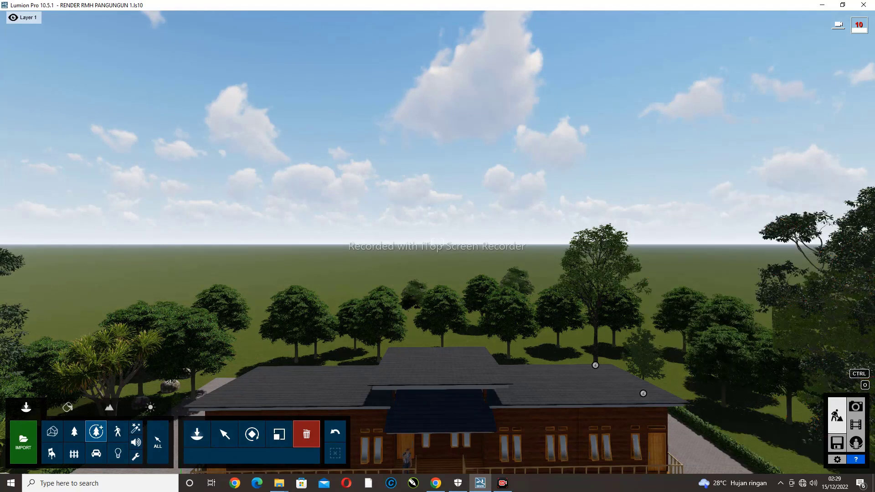
Place two broad-crowned trees from the conifers in the Nature library, one on each side of the house
click(74, 433)
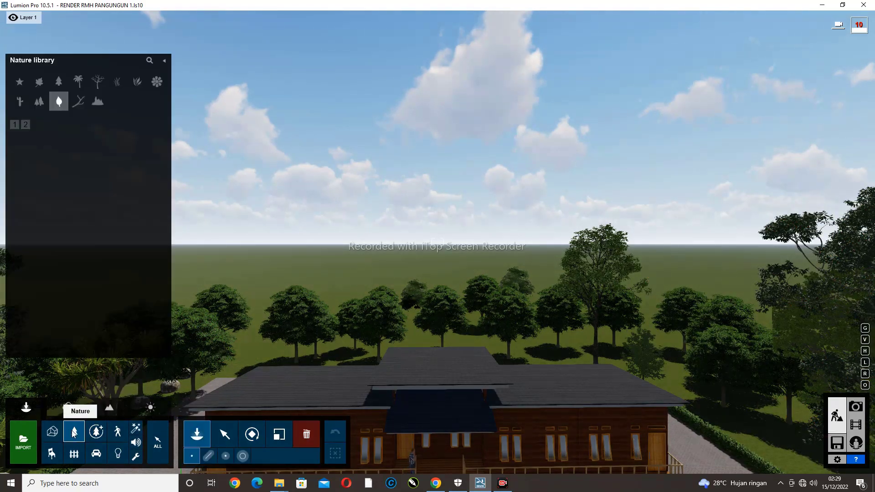
click(172, 381)
key(e)
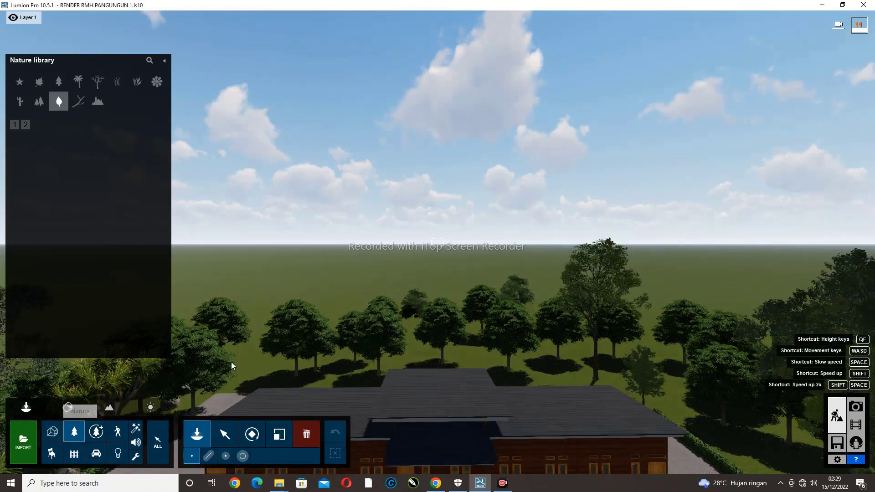
right_drag(232, 365, 422, 245)
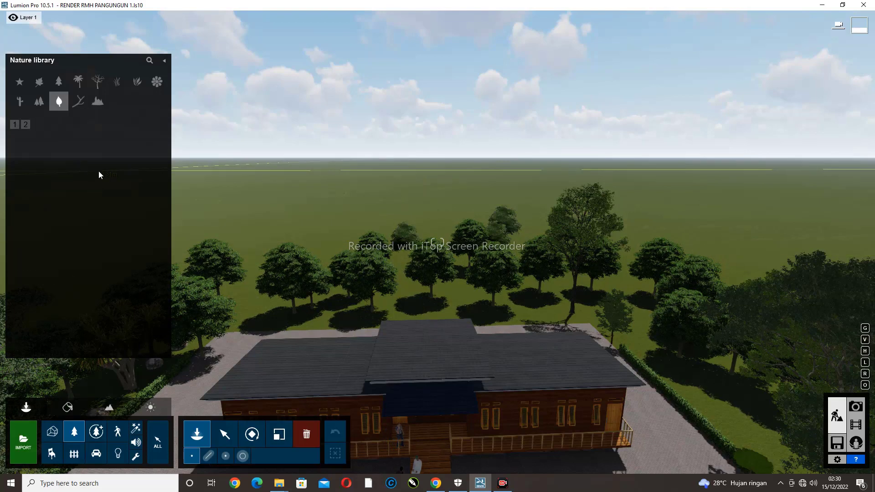
click(95, 89)
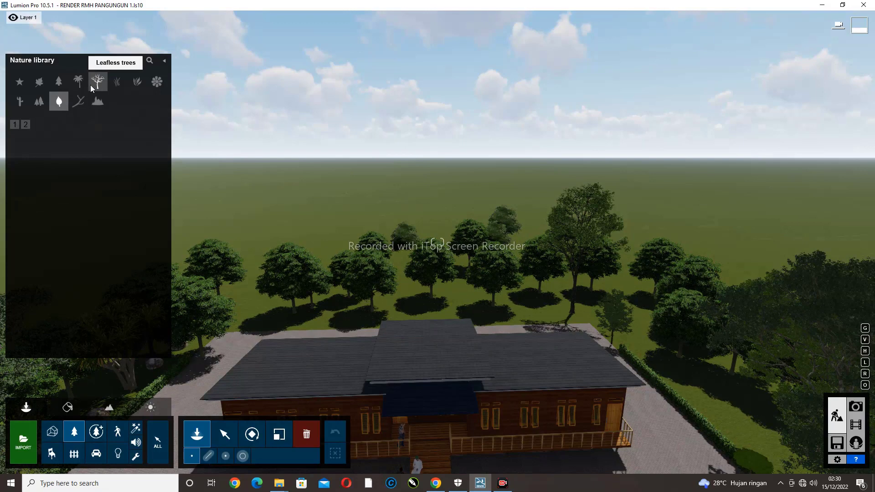
click(76, 87)
click(61, 89)
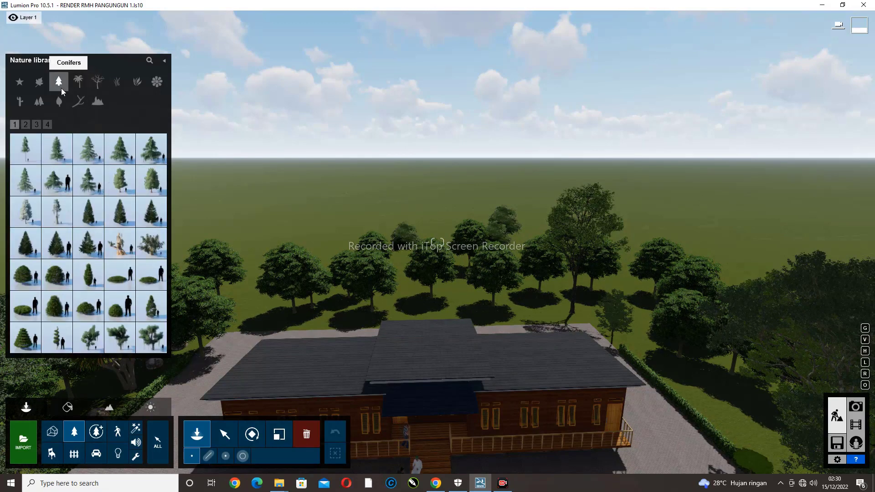
click(26, 127)
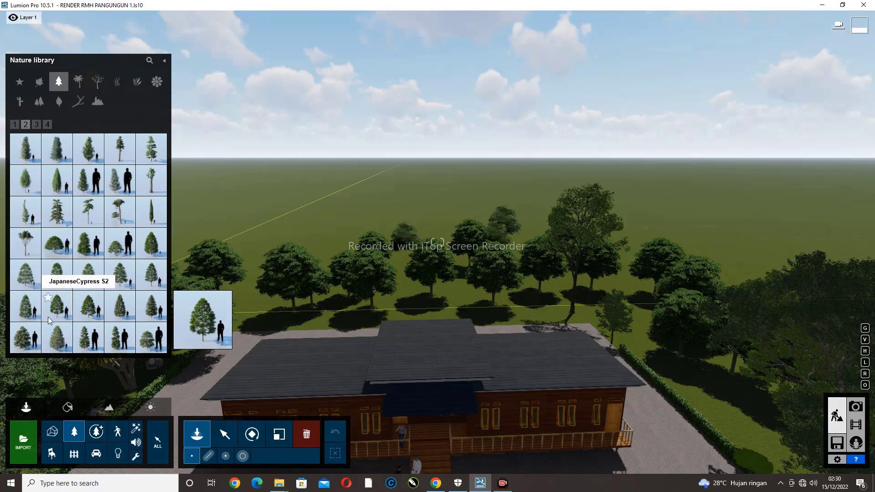
click(15, 125)
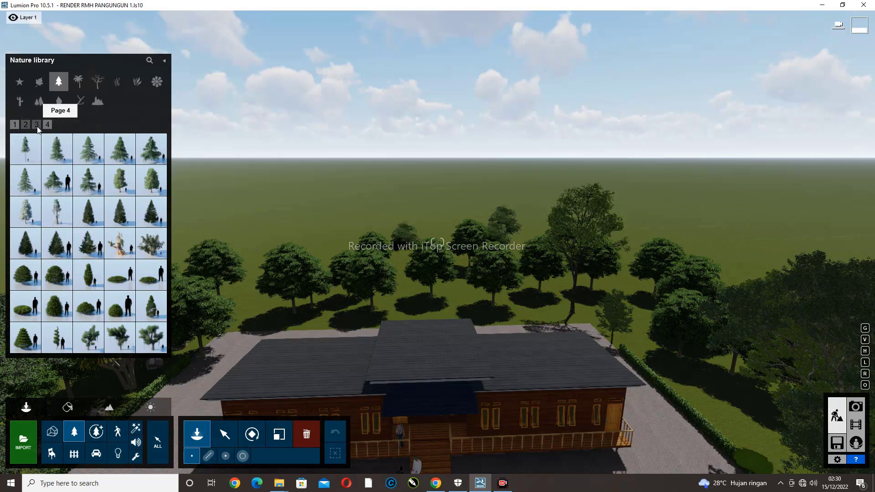
click(37, 127)
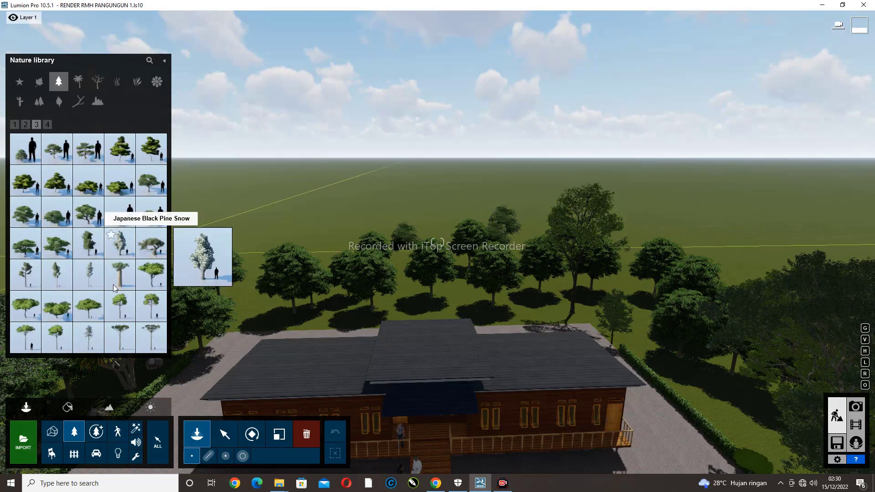
click(151, 275)
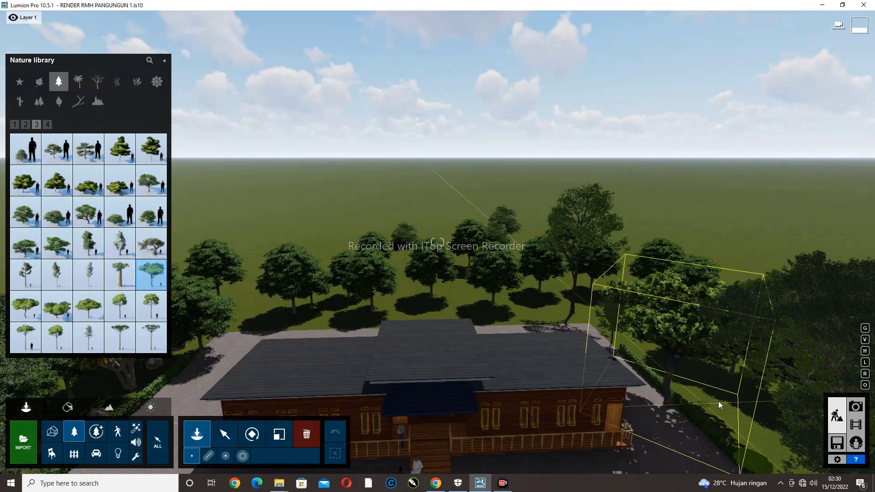
click(717, 411)
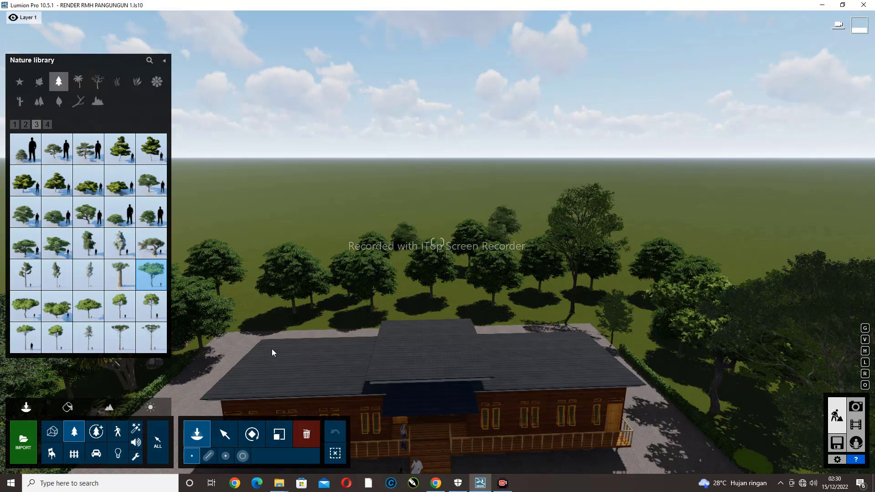
click(244, 340)
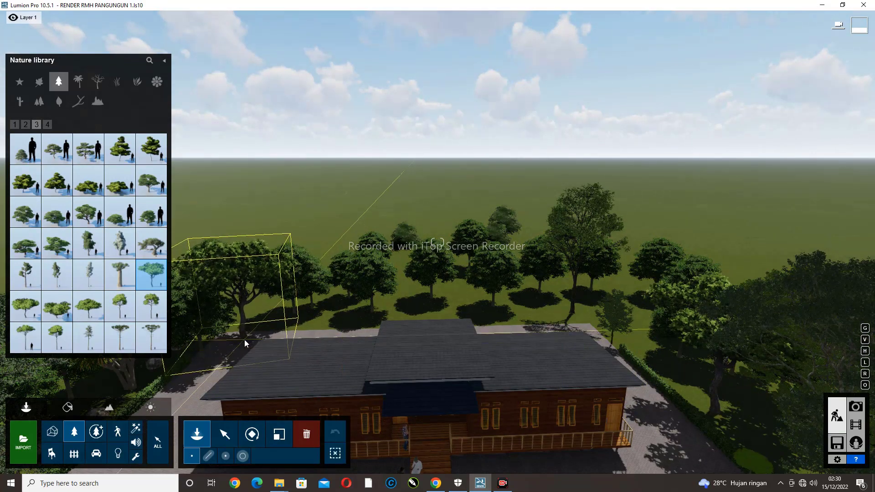
Compare further conifers and place a larger, wide-canopied tree near each rear corner of the house
click(88, 246)
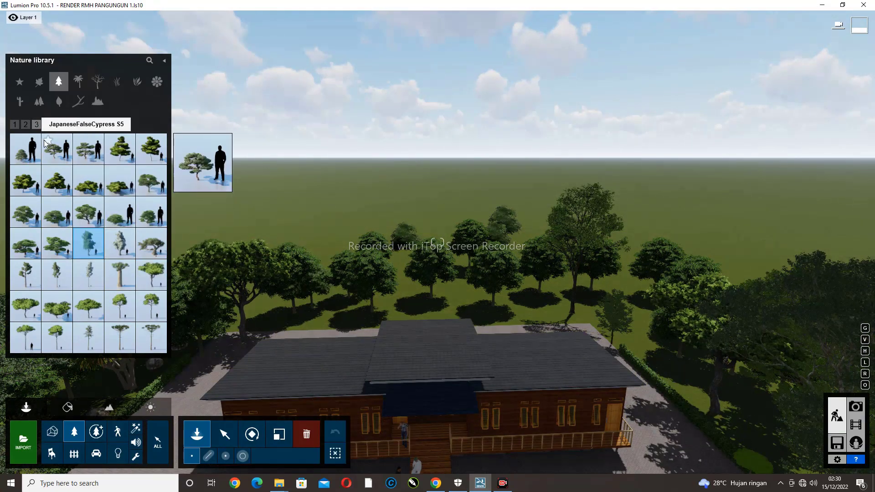
click(47, 124)
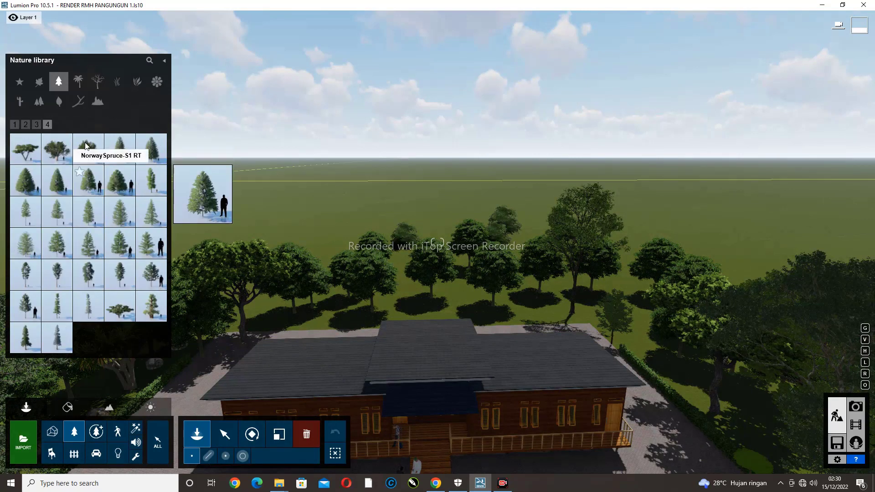
click(78, 82)
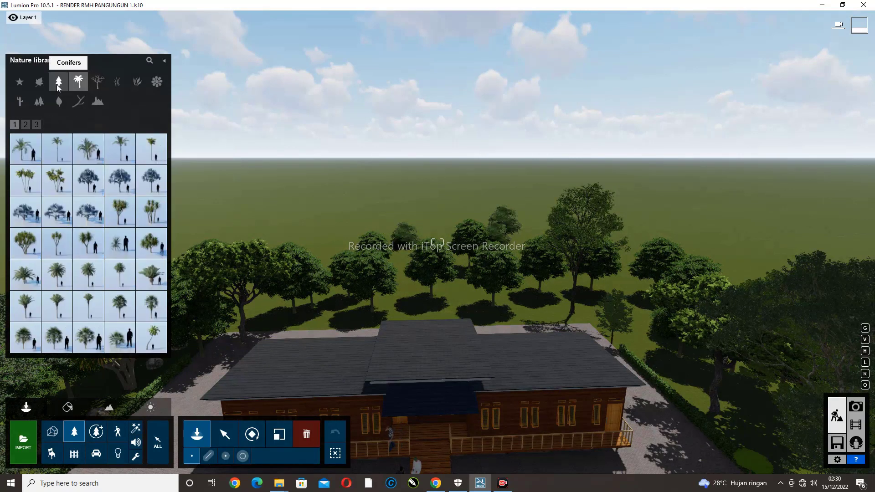
click(59, 83)
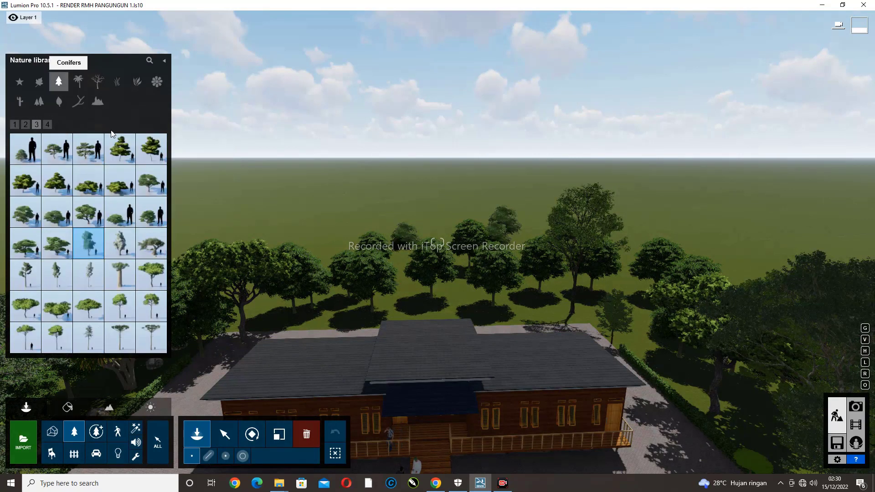
click(154, 316)
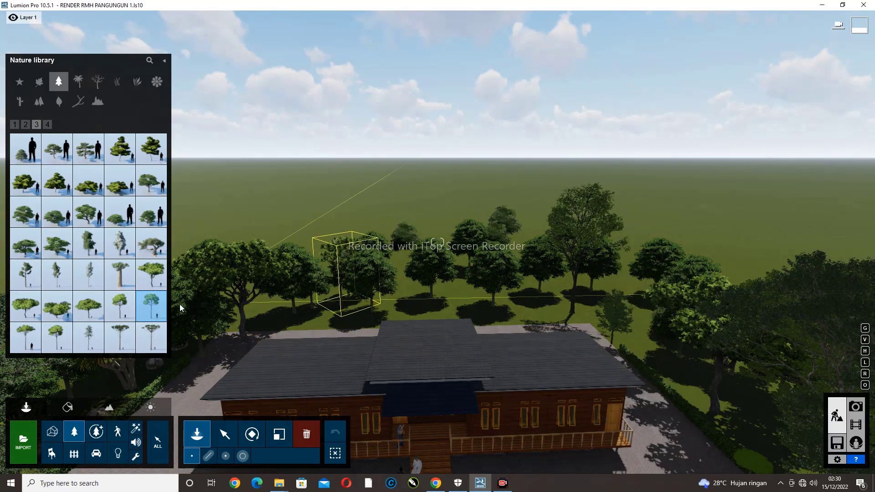
click(25, 274)
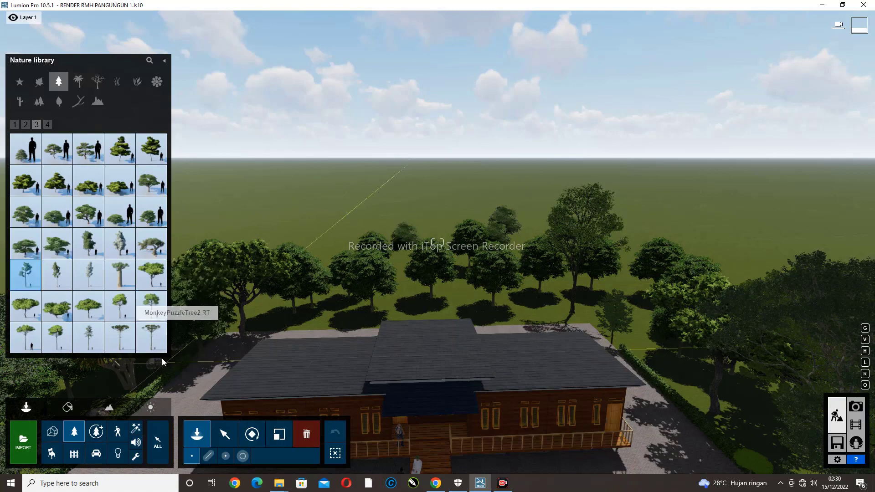
click(114, 285)
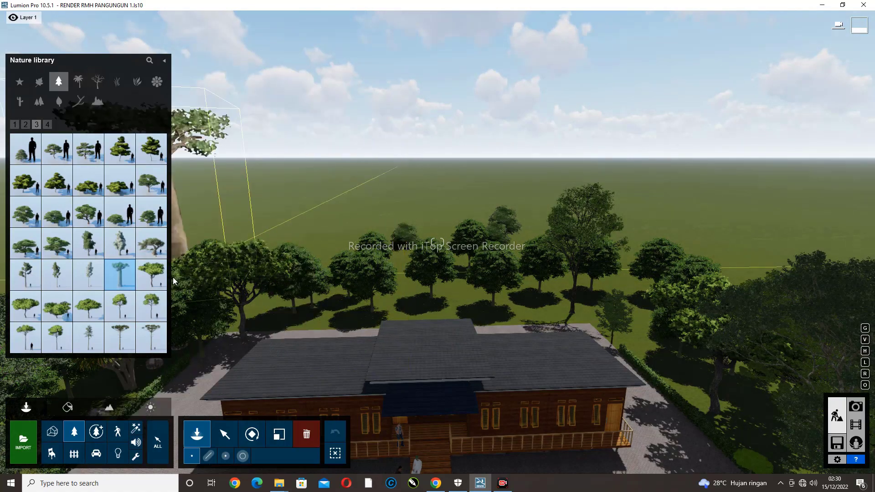
click(150, 243)
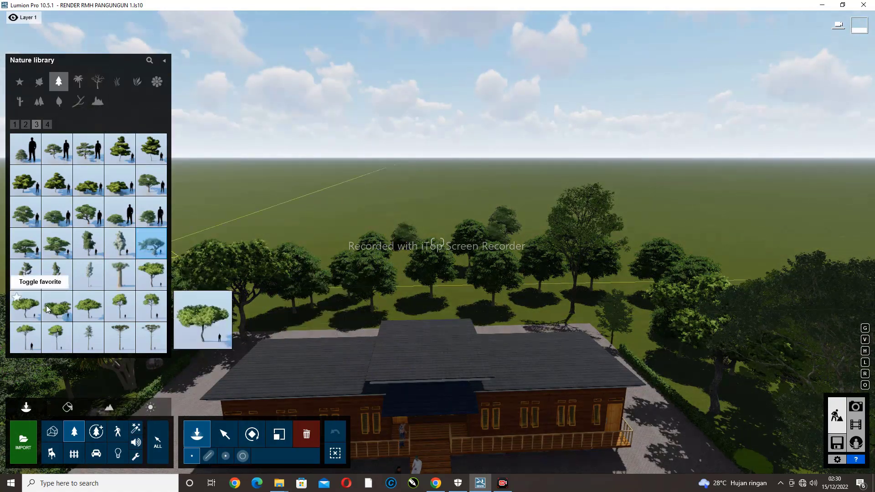
click(89, 310)
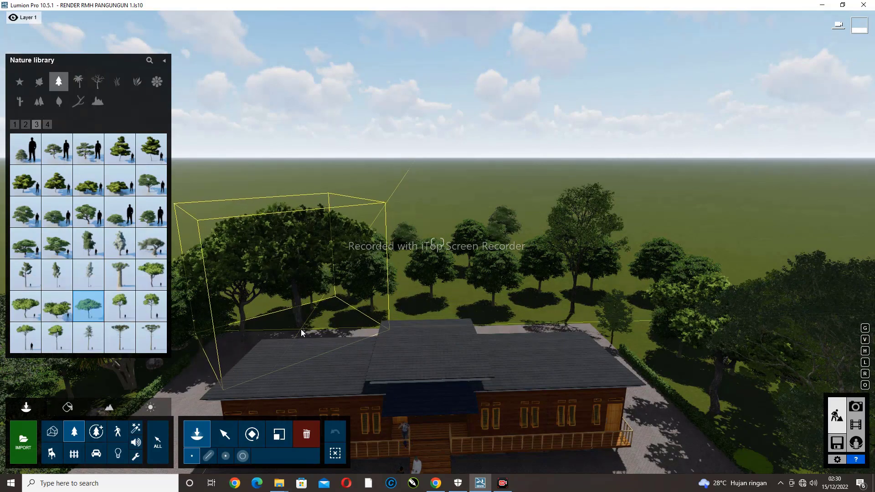
click(657, 352)
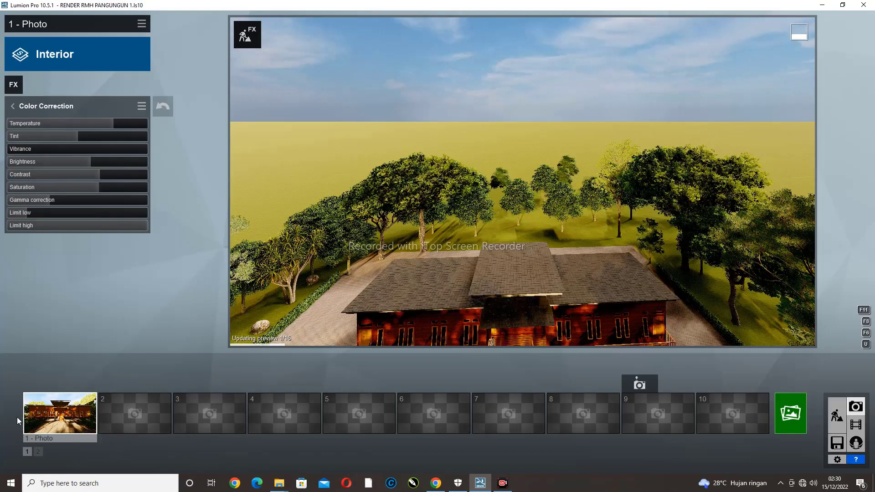
Restore photo 1's saved camera, update its preview with the new trees, and bring up the render options for the current shot
click(53, 412)
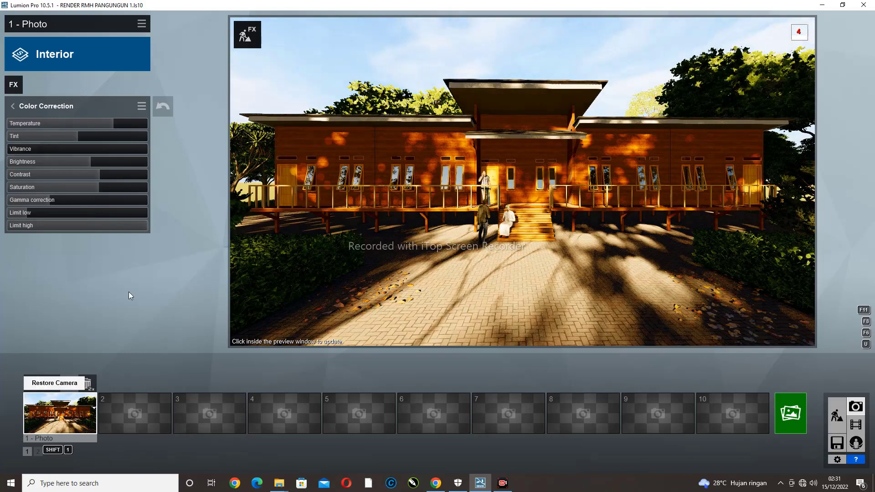
click(336, 259)
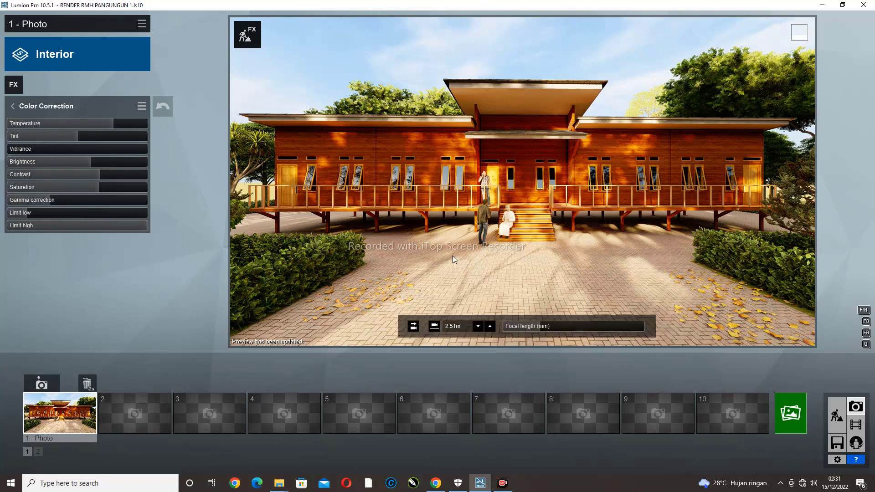
click(784, 414)
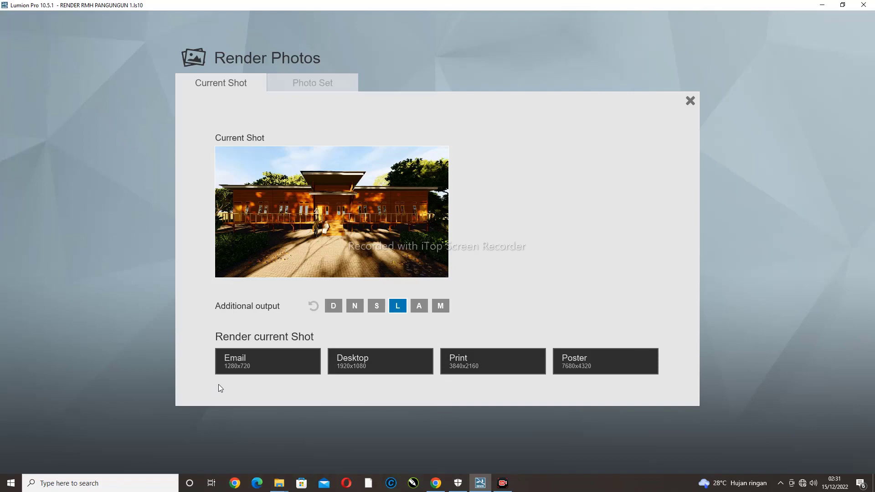
click(359, 369)
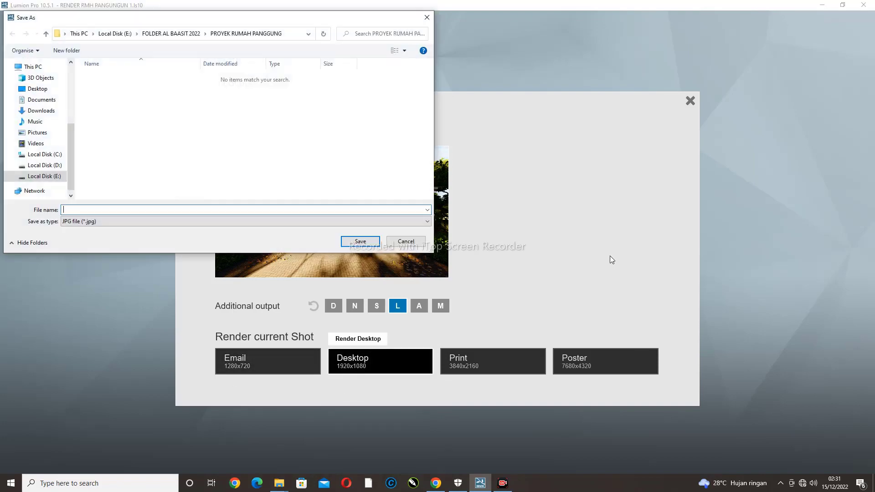
click(107, 220)
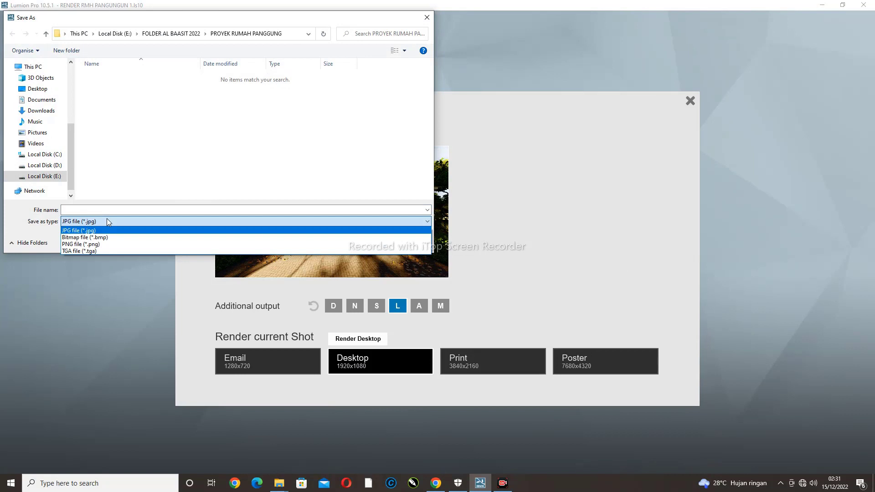
click(427, 17)
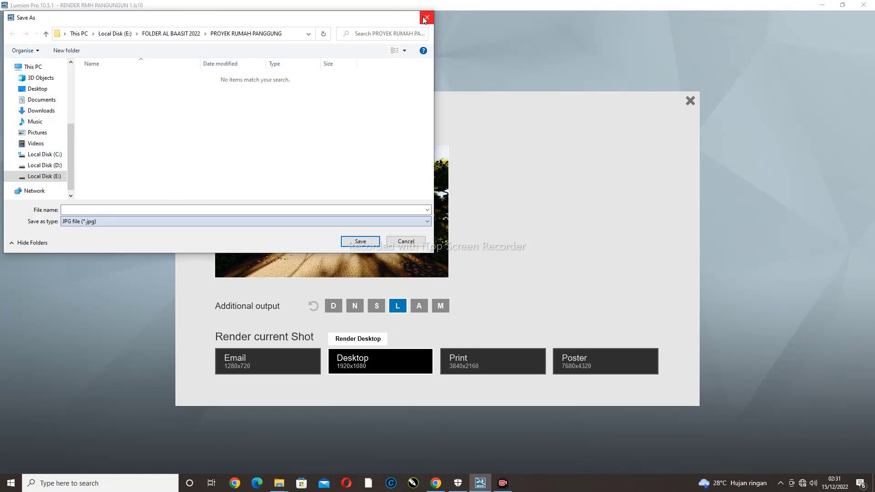
click(400, 244)
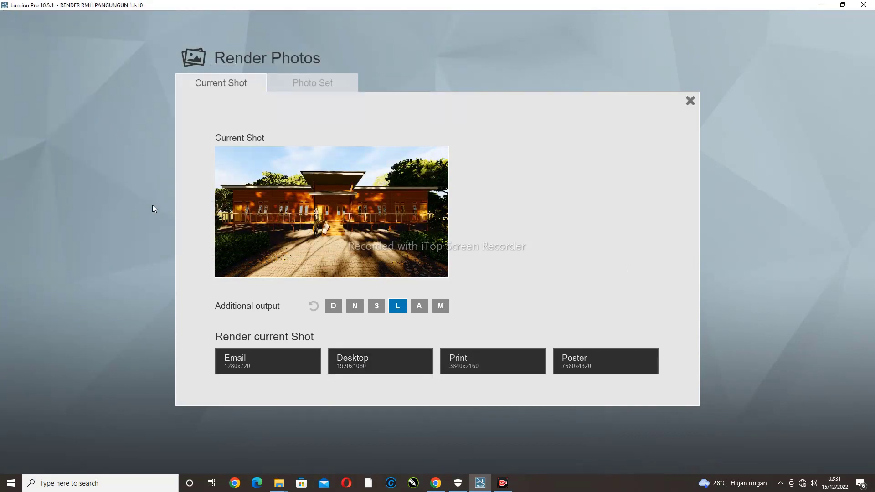
Render the current shot at Desktop size, 1920x1080, as a PNG file named RENDER 1 a, and return to the photo
click(380, 362)
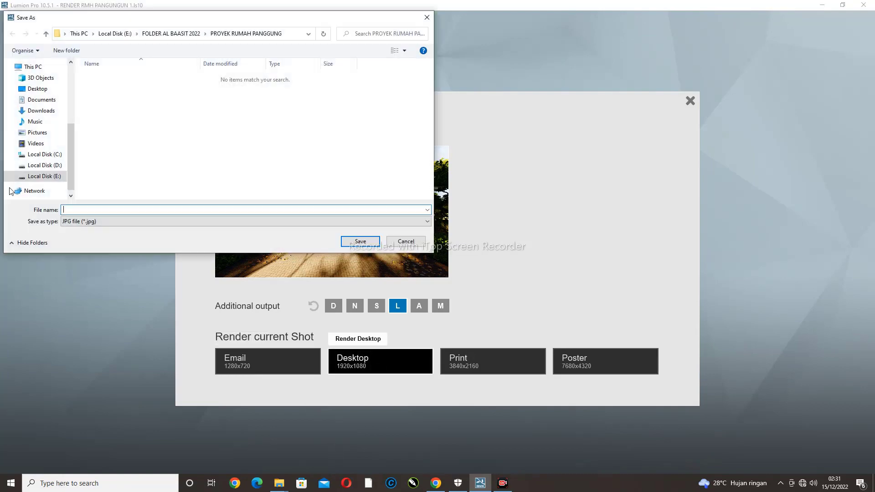
click(87, 223)
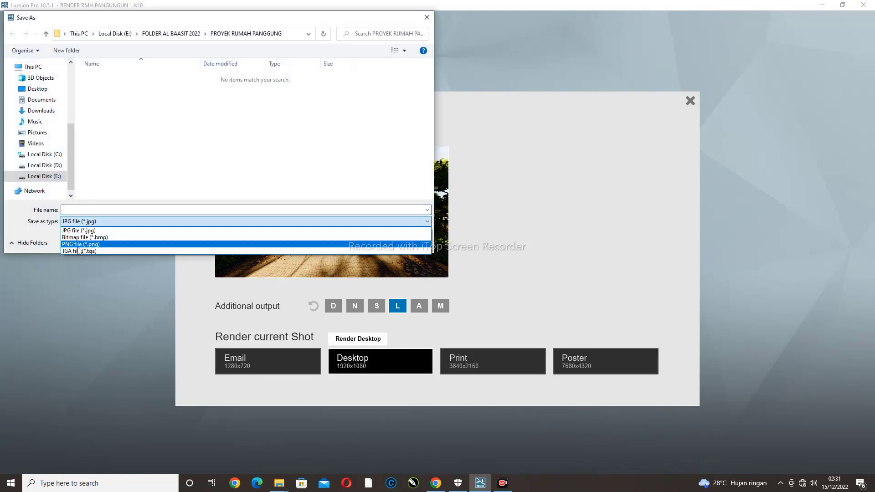
click(78, 245)
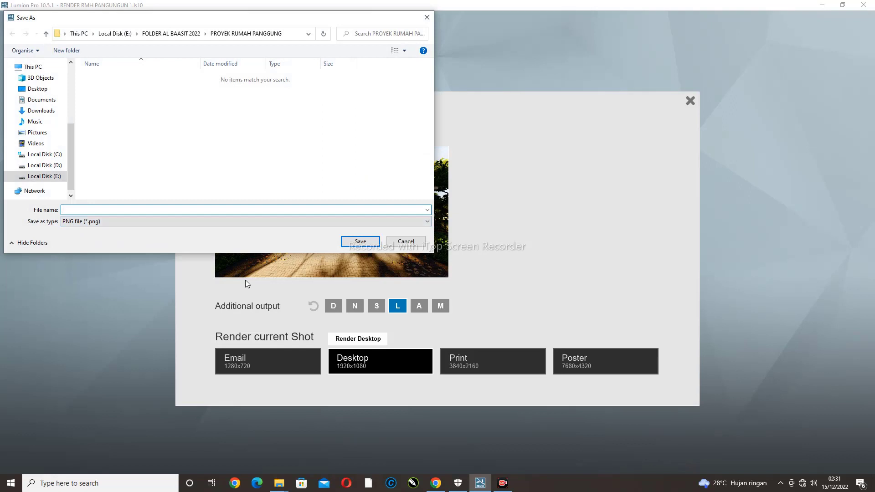
text(RENDER 1)
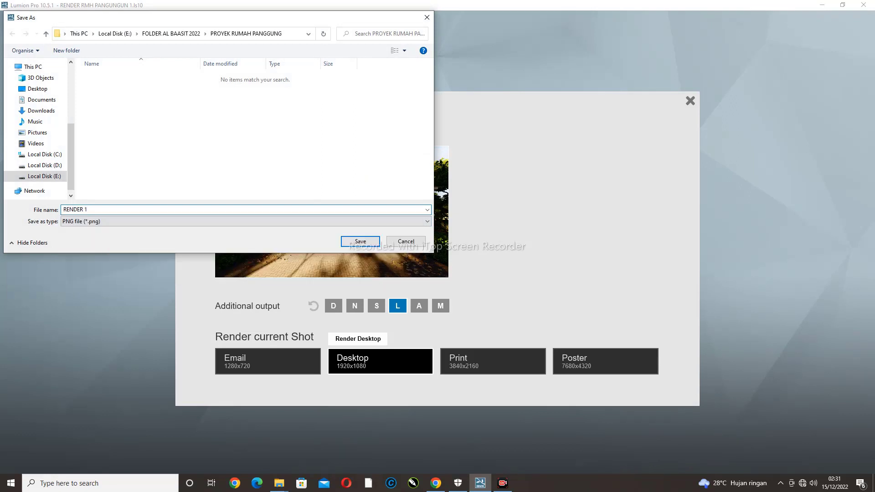
key(Return)
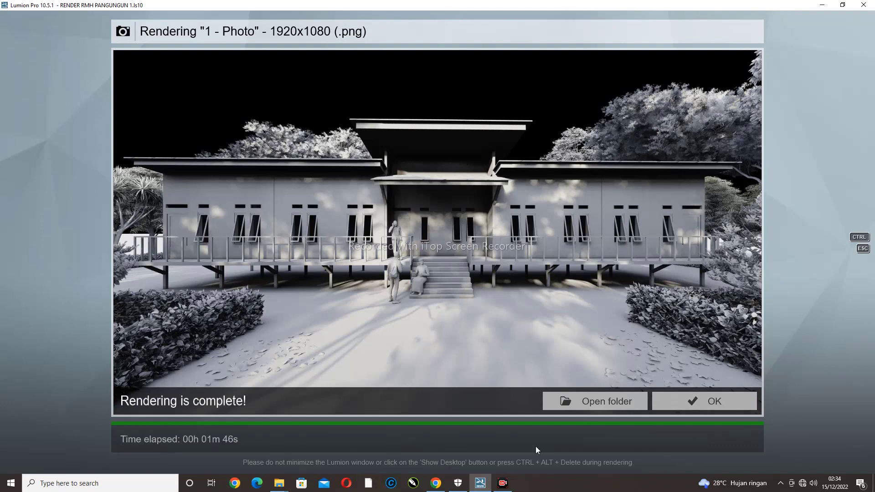
click(686, 403)
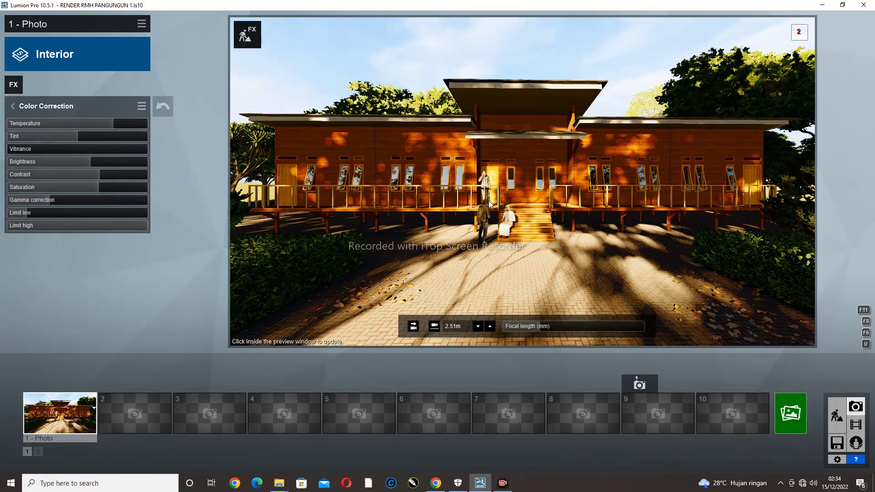
Pull the camera back along the paved path to frame the house with both hedges and the surrounding trees, and update the preview
key(s)
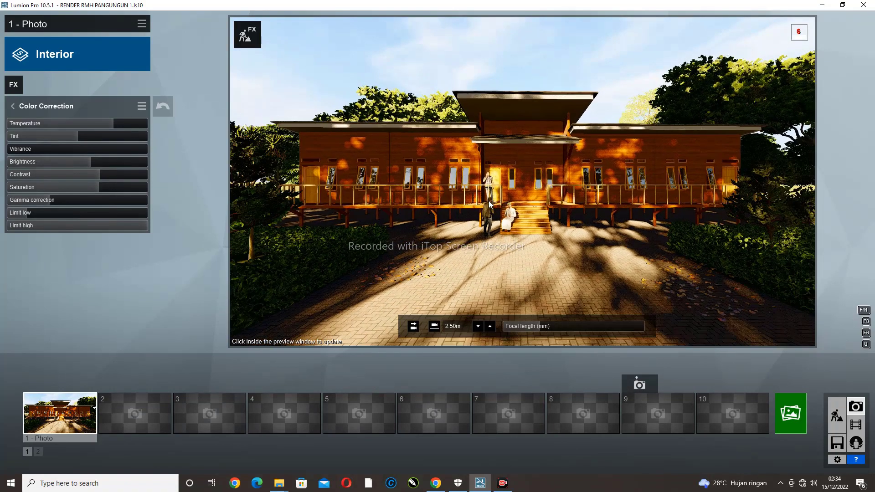
key(s)
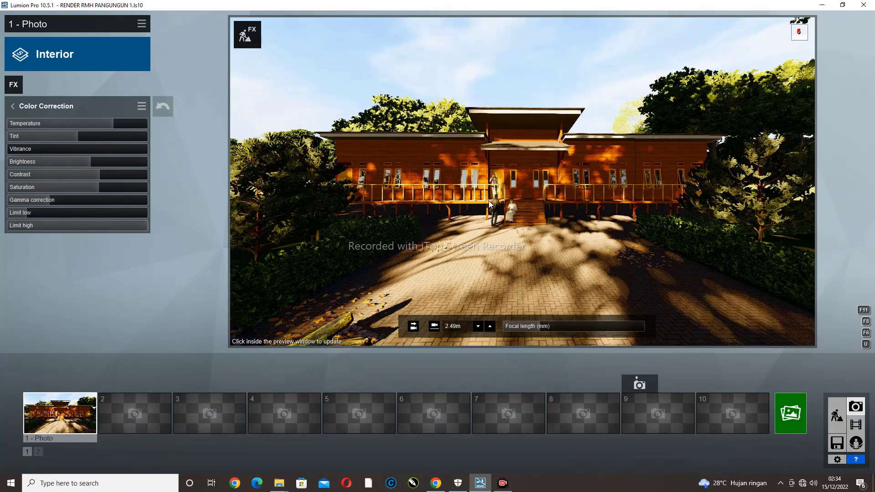
key(s)
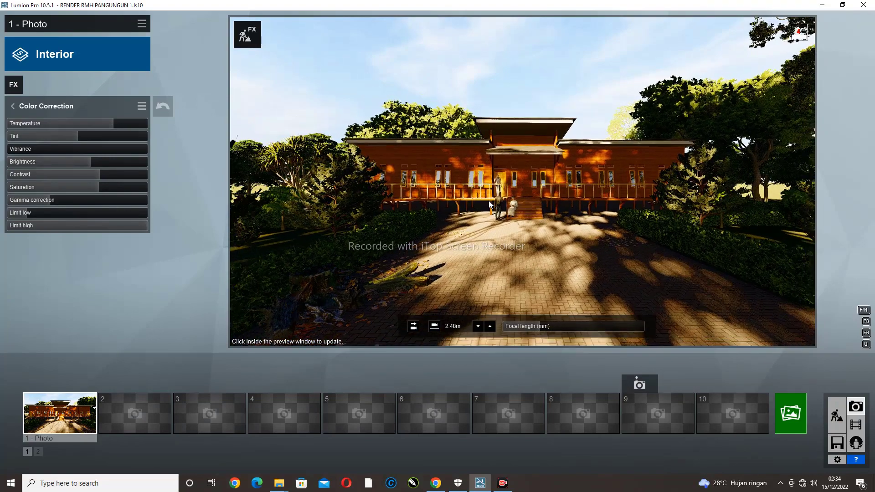
key(s)
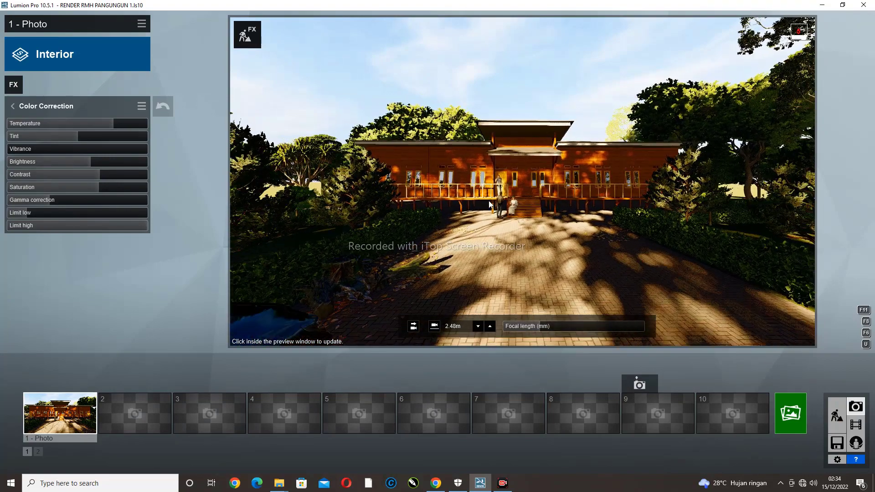
key(s)
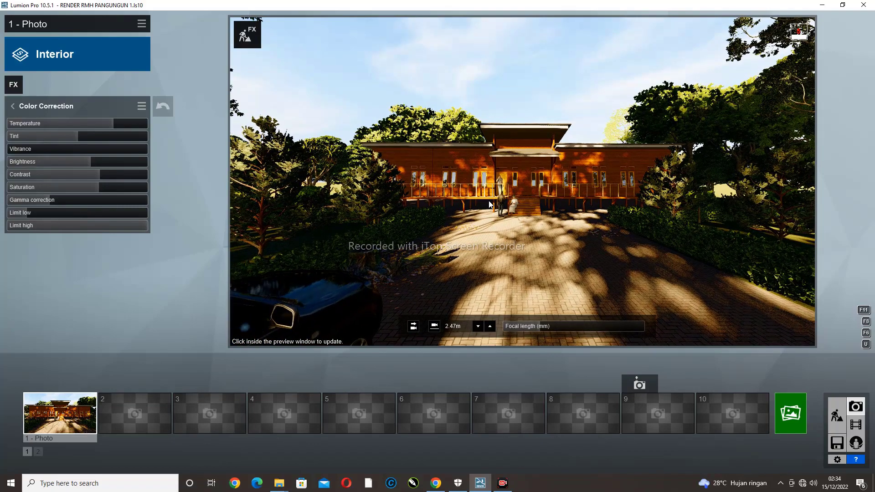
key(w)
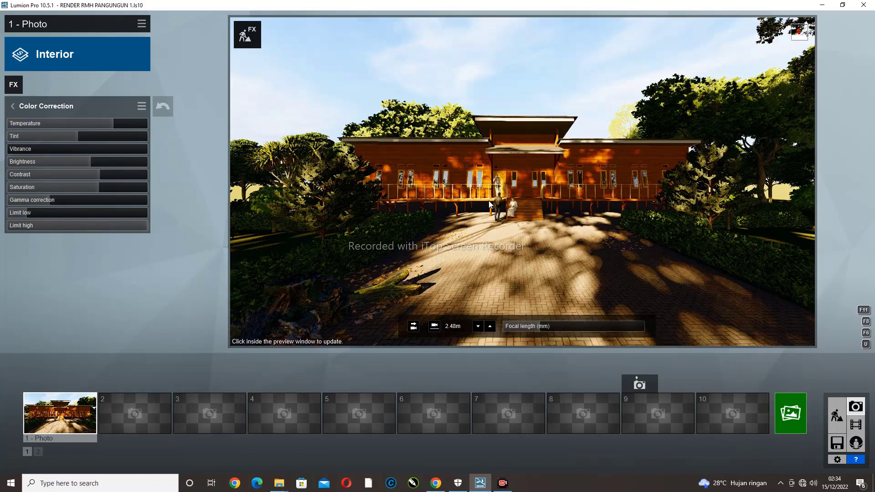
key(e)
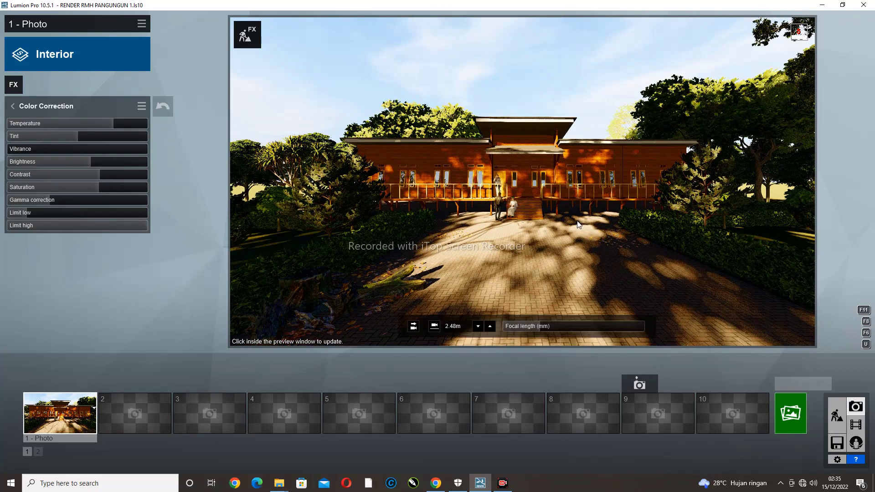
click(537, 250)
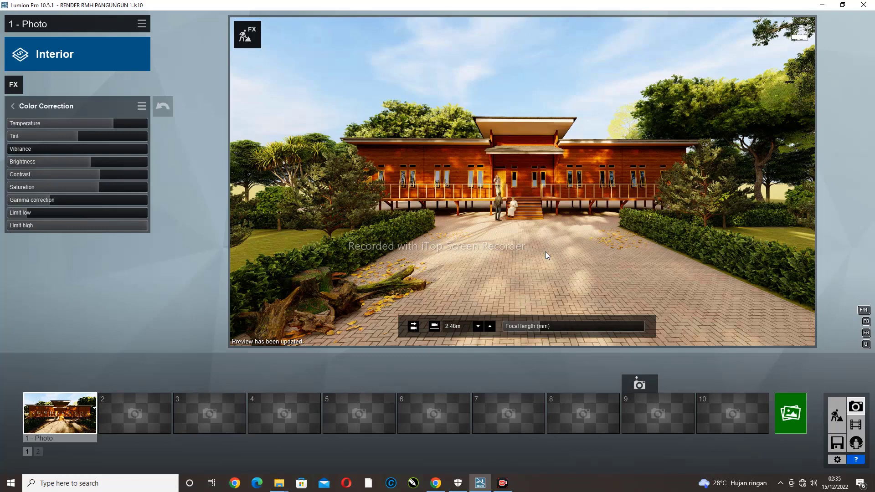
Set up a Desktop 1920x1080 render of the wider shot and enter RENDER VIEW 2 as its PNG file name
click(791, 413)
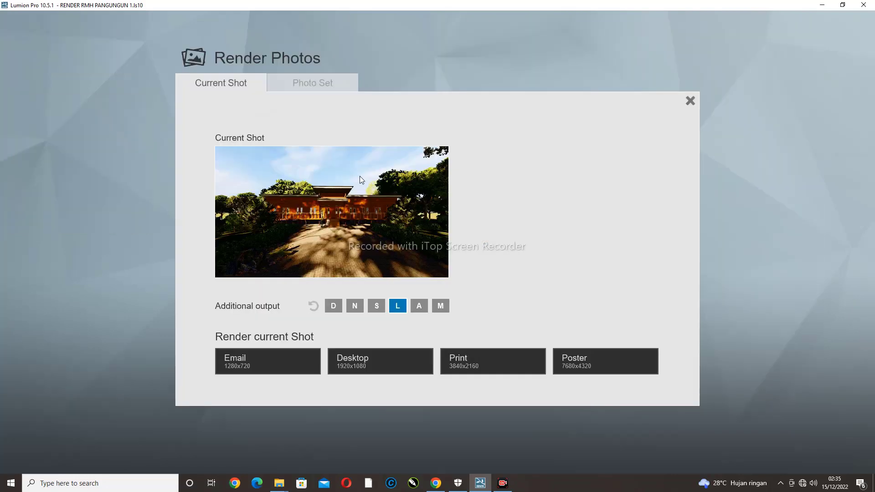
click(343, 369)
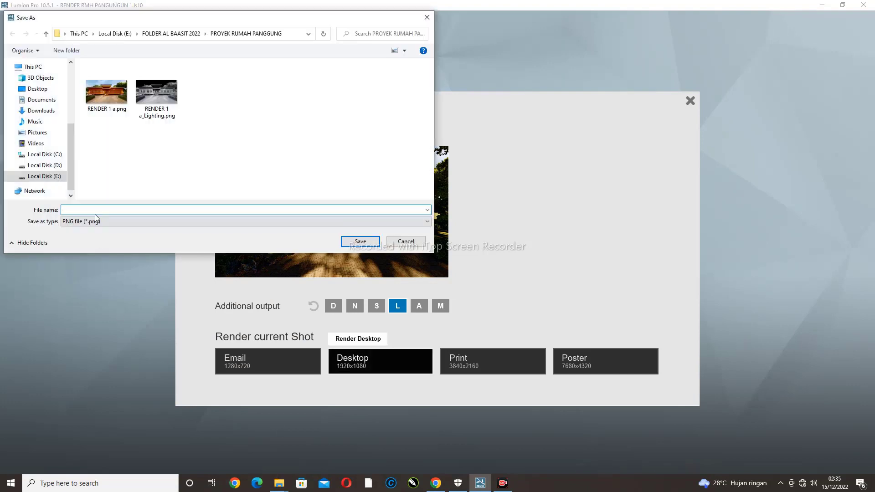
text(ENDER)
key(BackSpace)
key(BackSpace)
key(BackSpace)
key(BackSpace)
key(BackSpace)
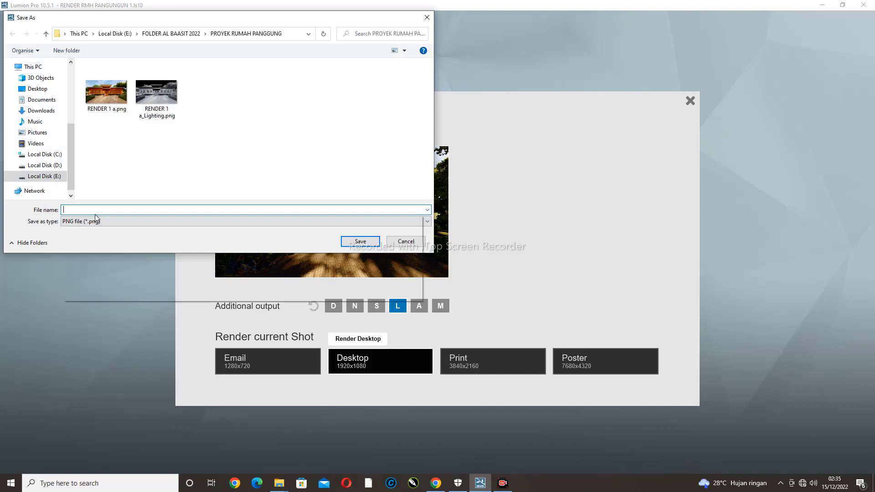
text(RENDER VIEW 2)
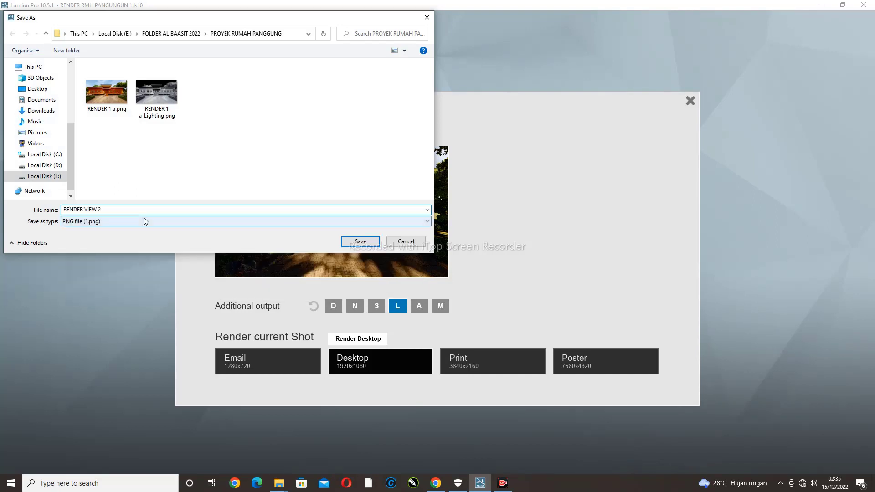
View the saved image RENDER 1 a.png to examine the first render, and close it again
click(106, 94)
right_click(118, 106)
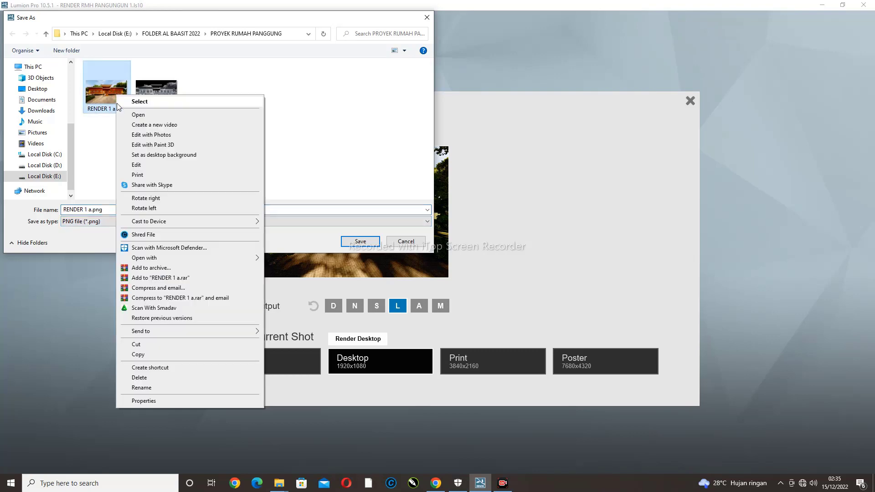
click(138, 115)
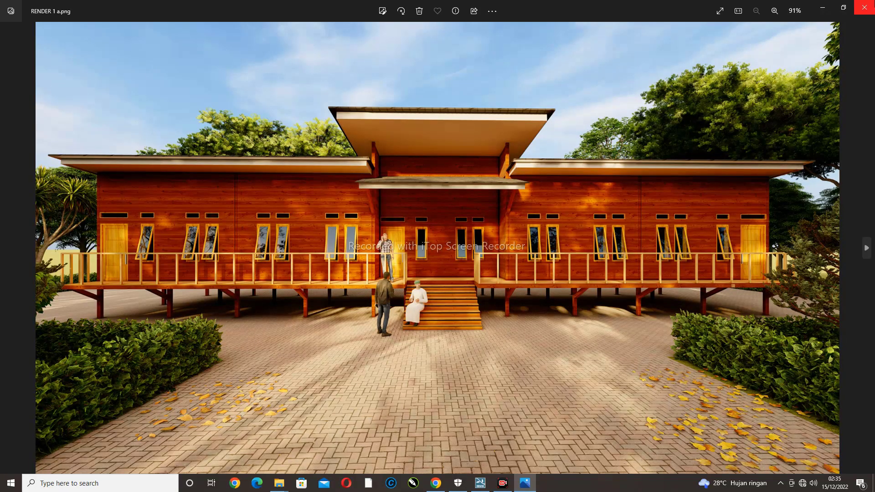
click(863, 8)
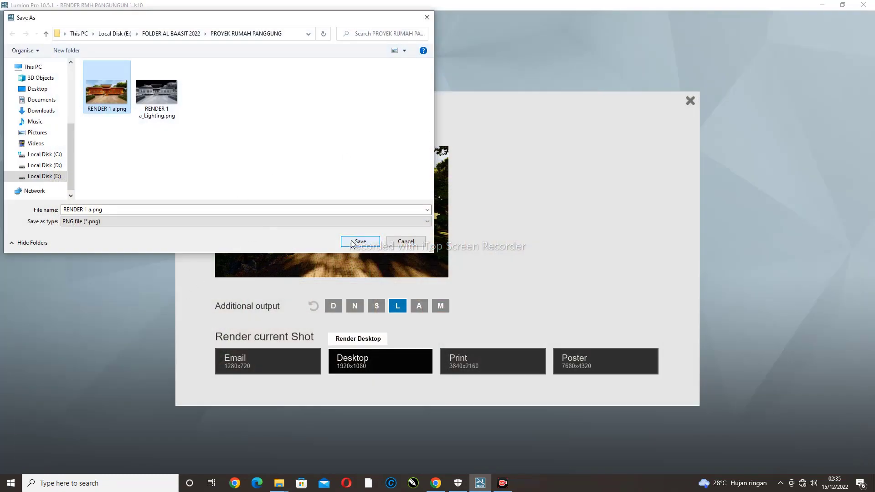
Name the new render RENDER 2 a.png and render the wider shot
double_click(73, 209)
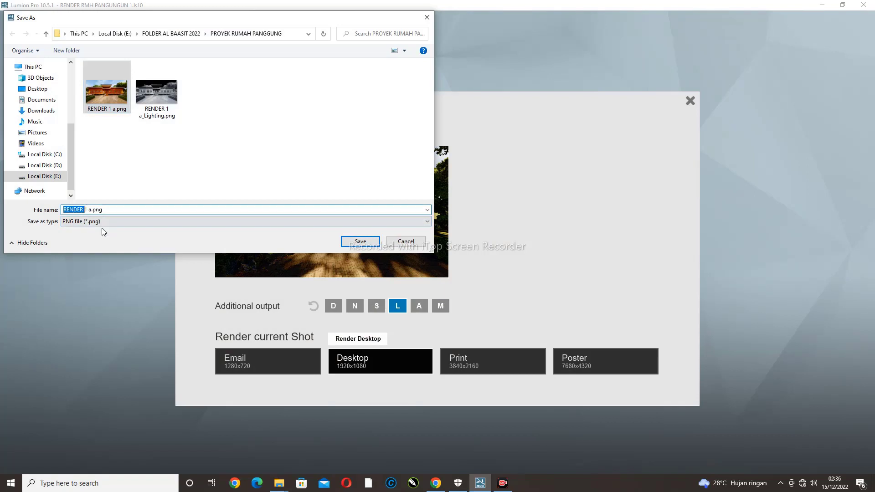
key(Right)
key(Delete)
text(2)
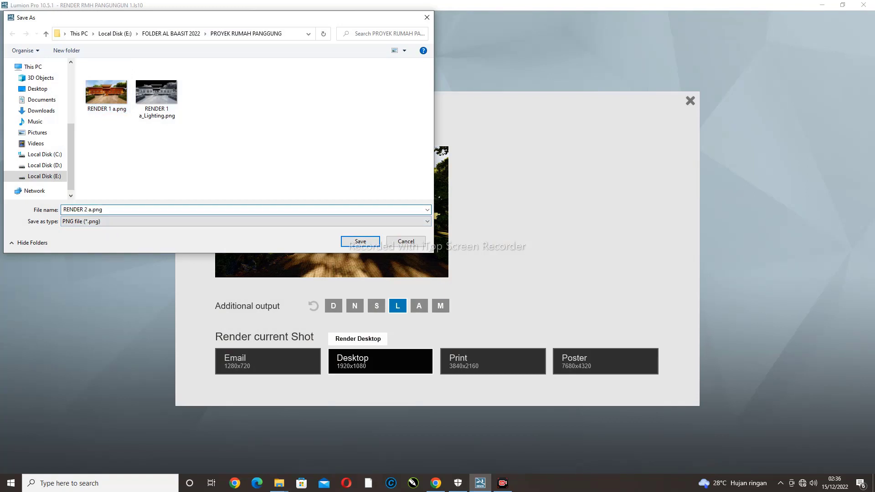
key(Return)
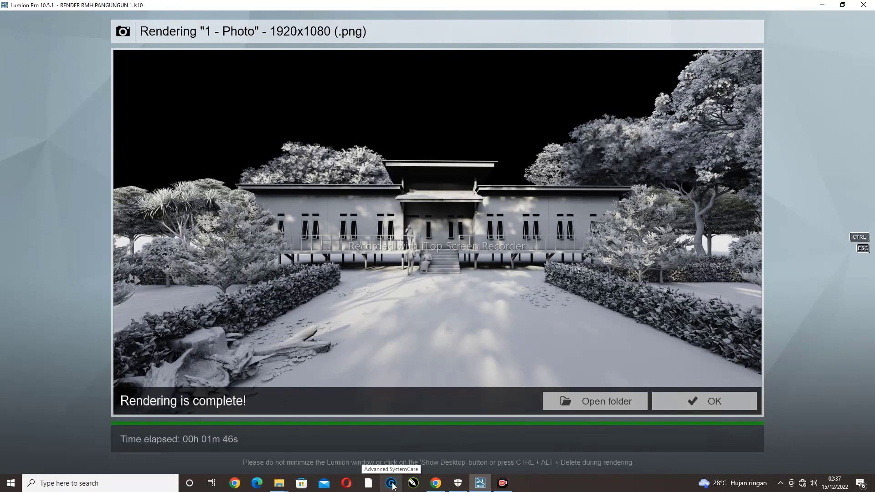
Close the finished render and save the project
click(719, 396)
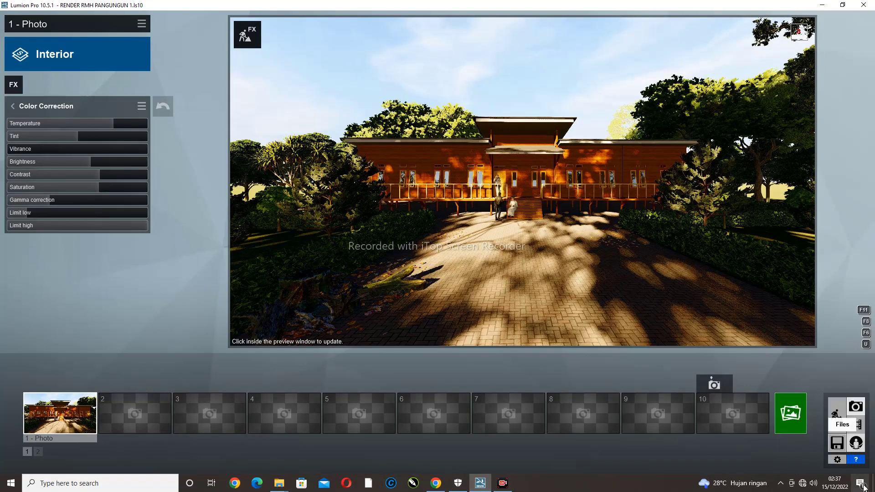
click(837, 443)
click(449, 227)
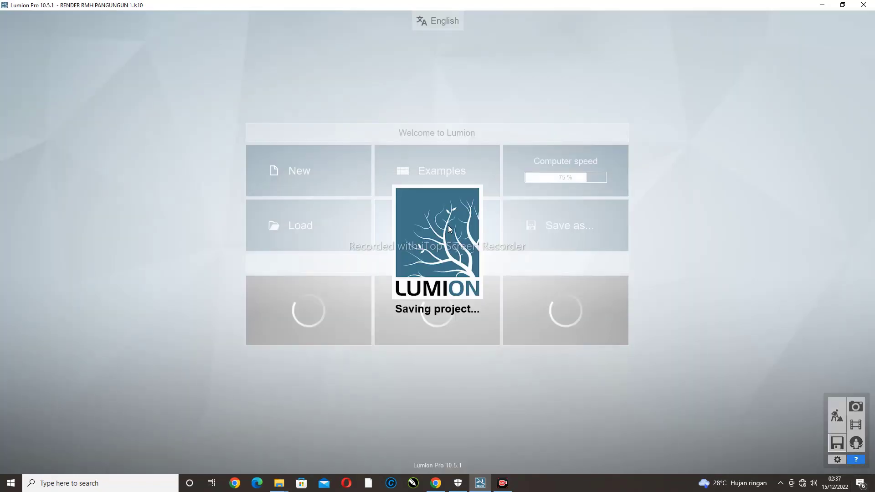
Switch to Photoshop from the desktop and bring up the dialog for opening existing images
key(super+d)
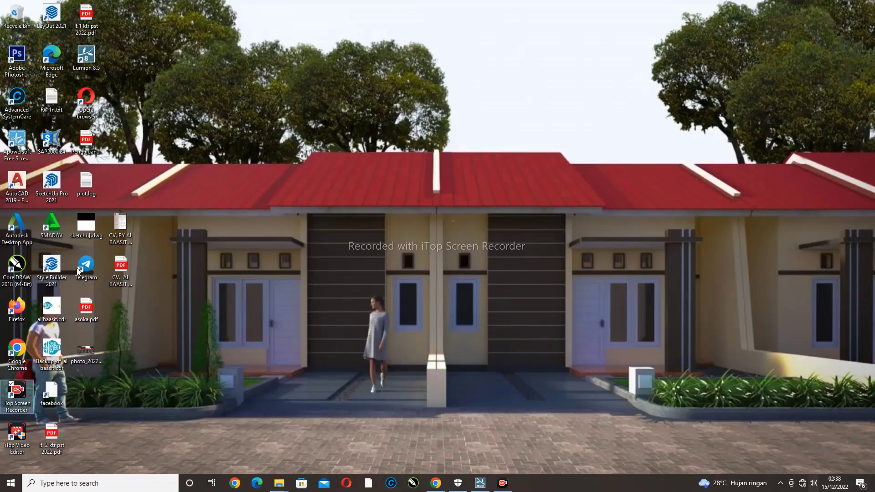
click(19, 58)
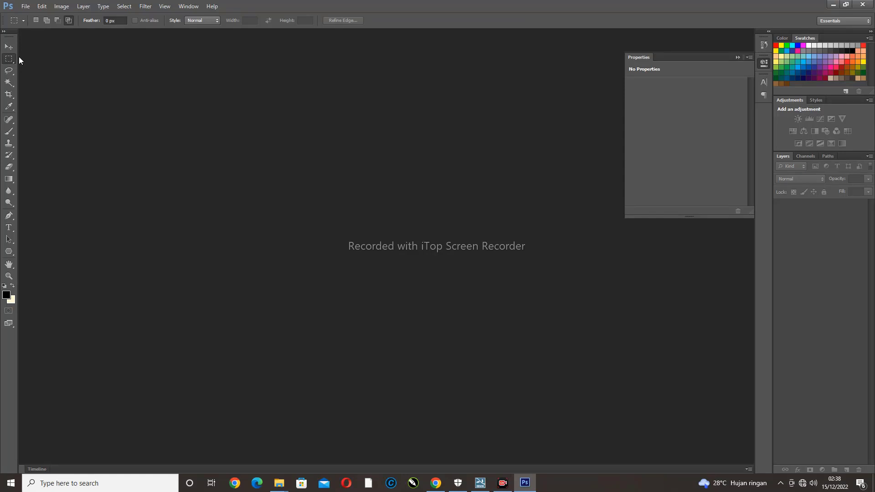
click(26, 7)
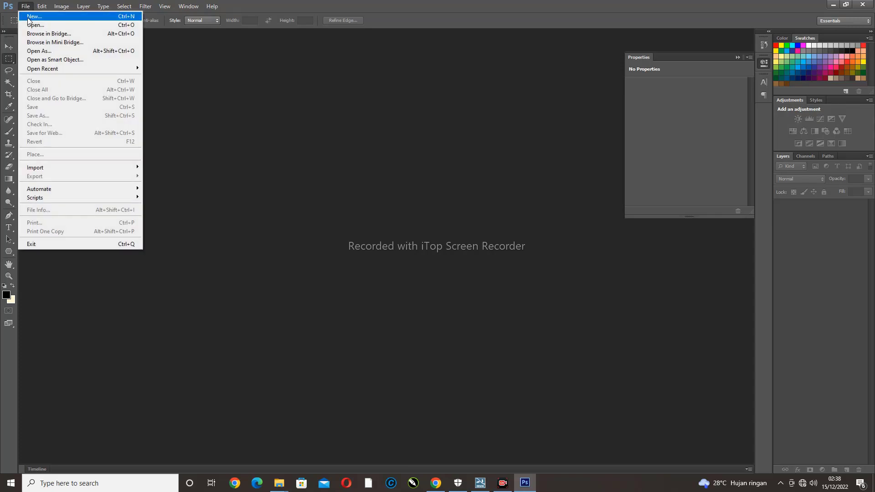
click(34, 21)
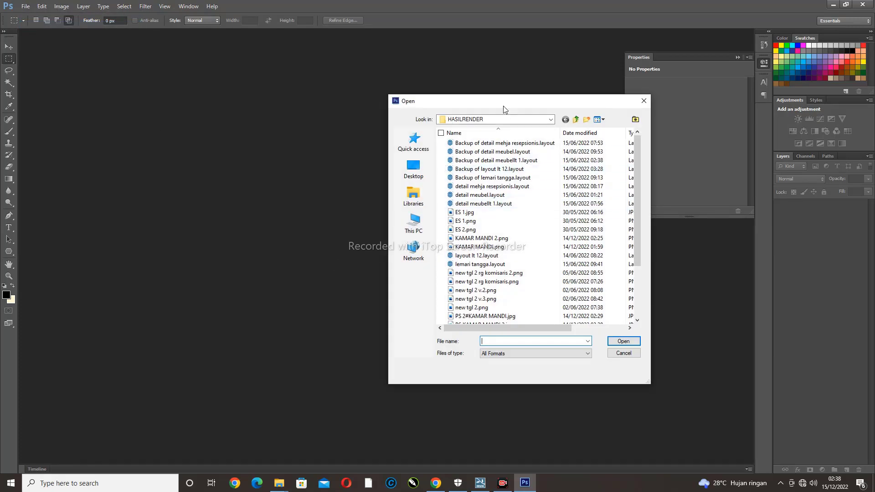
drag(503, 104, 203, 82)
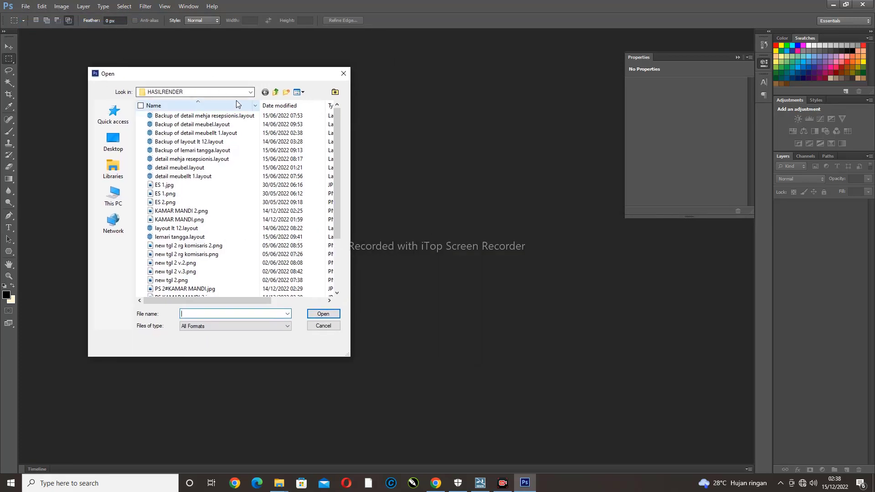
Browse to the PROYEK RUMAH PANGGUNG project folder on Local Disk (E:)
click(201, 92)
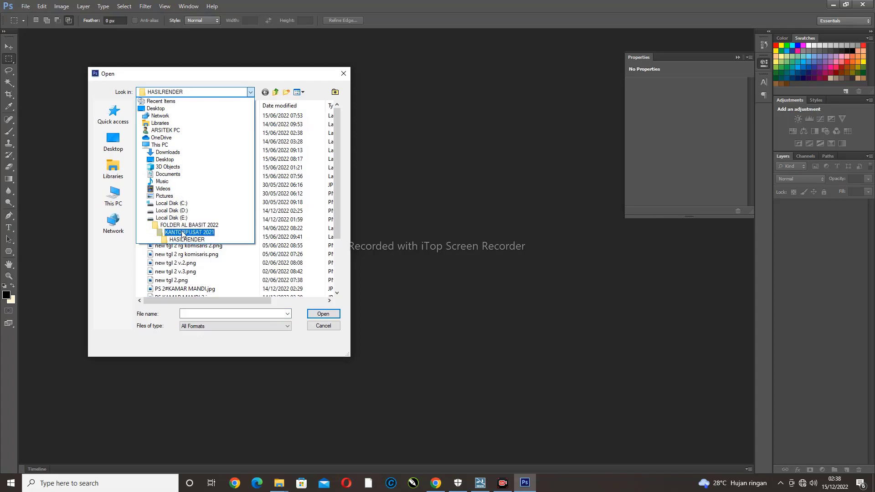
click(172, 218)
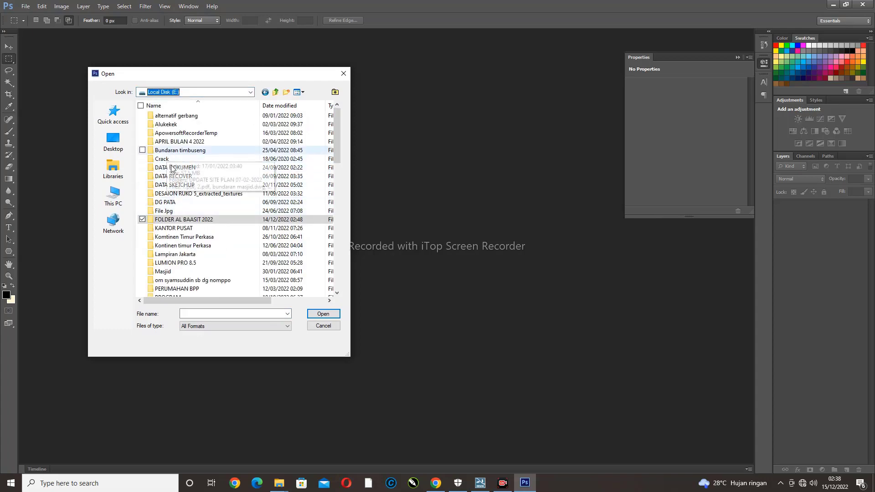
double_click(176, 219)
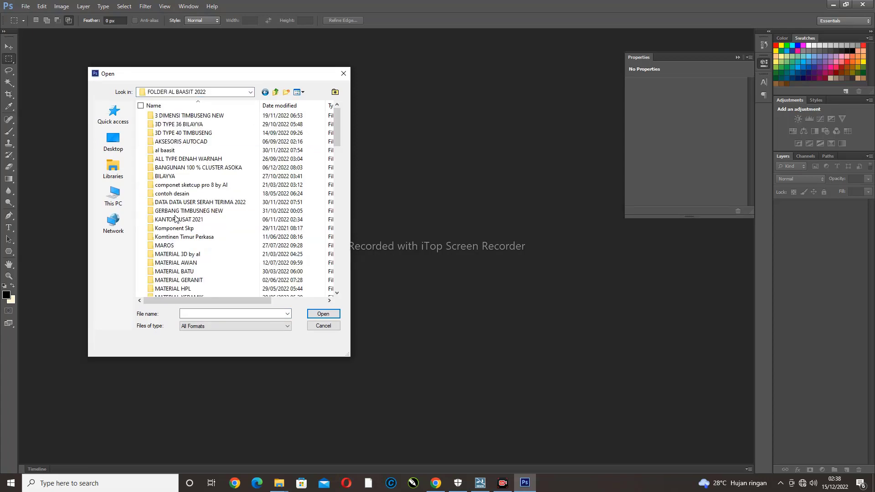
scroll(187, 221, down, 4)
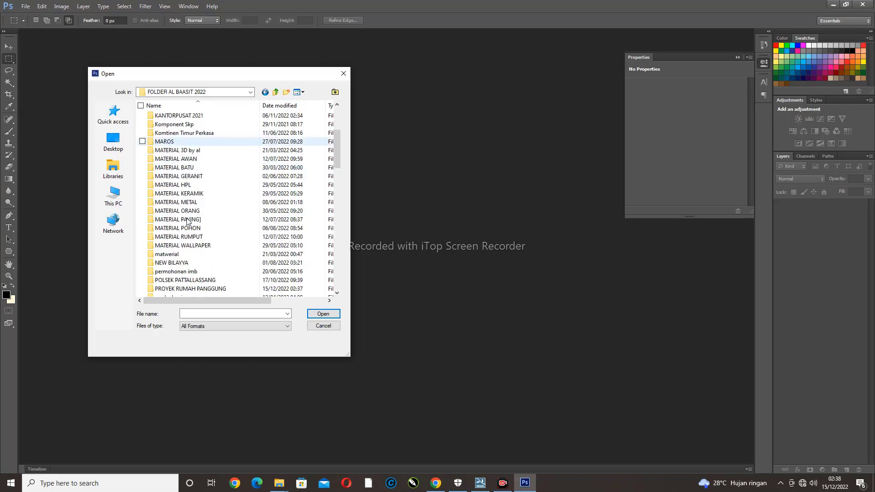
click(180, 264)
double_click(179, 266)
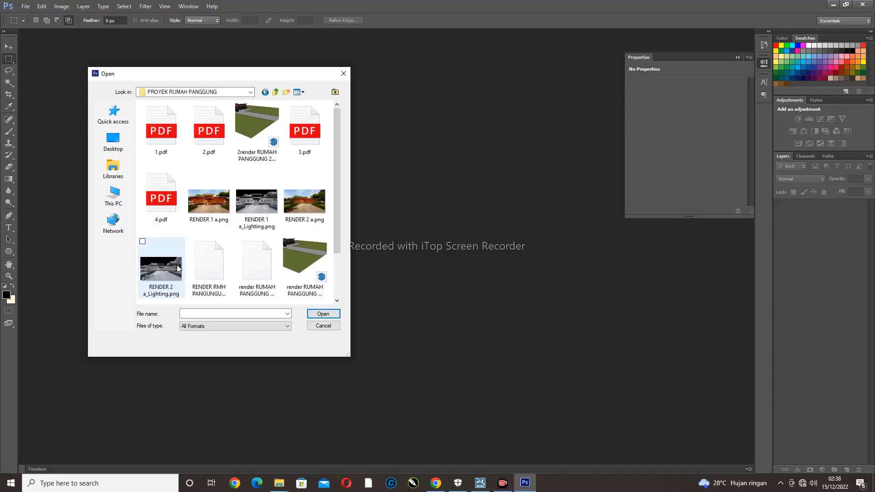
scroll(265, 224, down, 3)
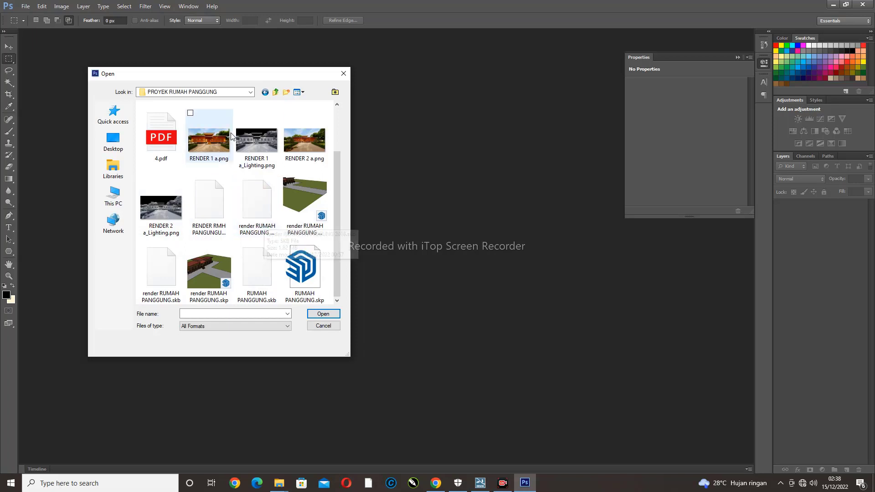
Open RENDER 1 a.png, RENDER 1 a_Lighting.png, RENDER 2 a.png and RENDER 2 a_Lighting.png together
click(209, 141)
shift+click(304, 142)
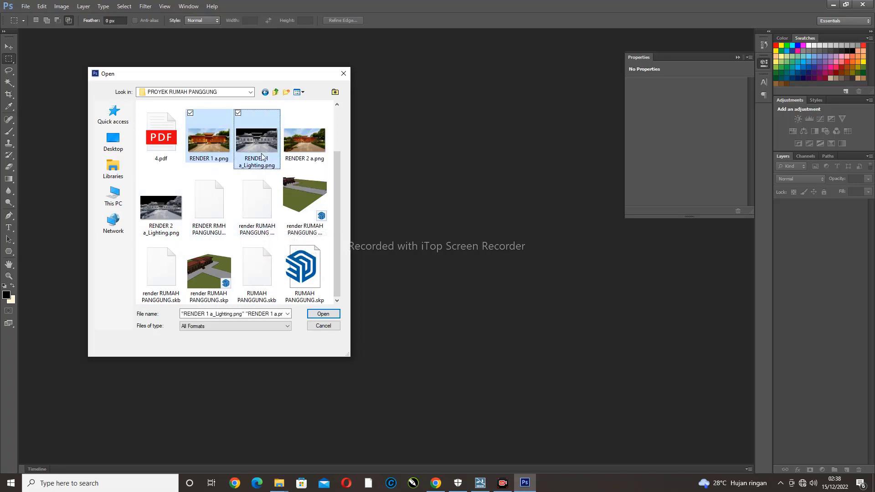
ctrl+click(149, 215)
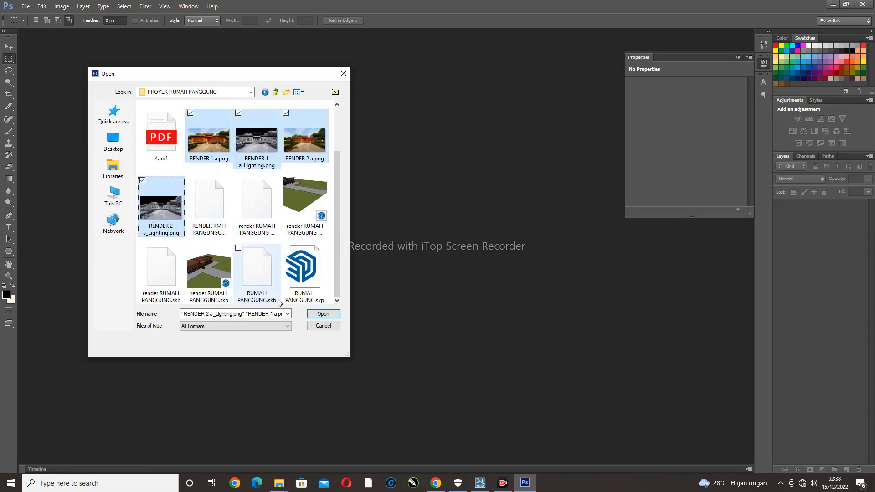
click(322, 315)
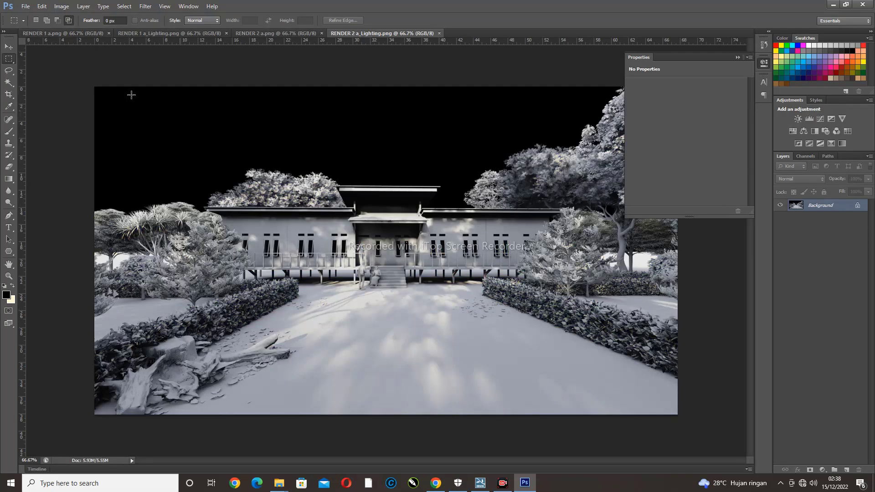
Compare the RENDER 1 a.png image with its lighting map RENDER 1 a_Lighting.png
click(35, 34)
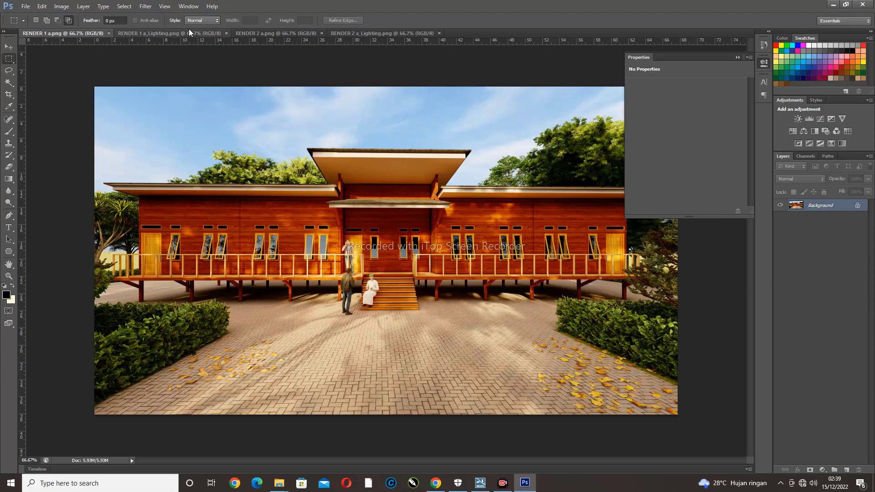
click(171, 34)
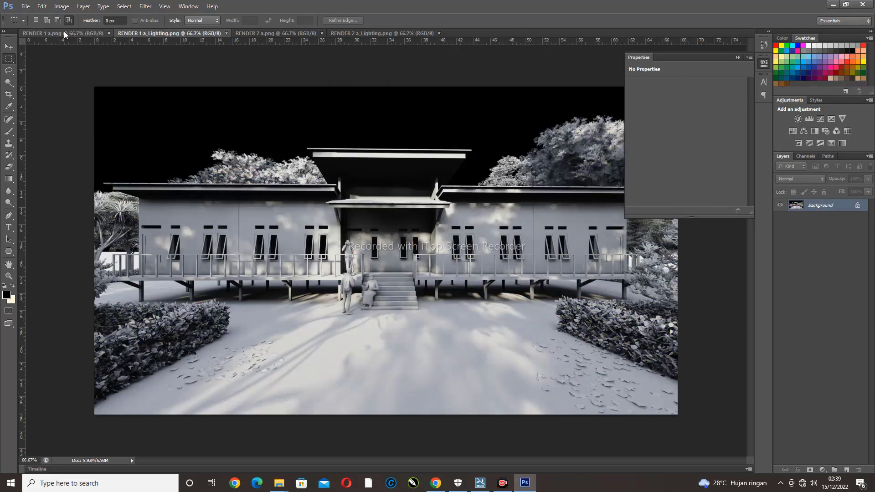
click(63, 32)
click(158, 35)
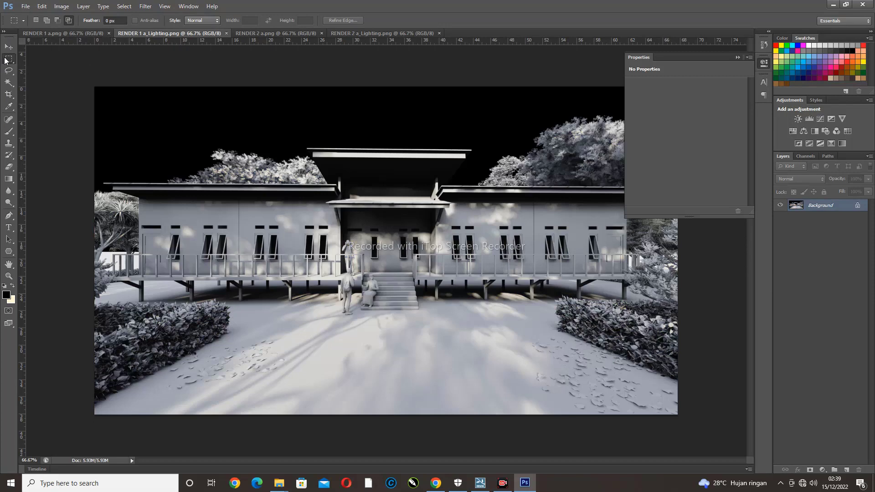
click(53, 33)
Copy the entire RENDER 1 a_Lighting.png image into RENDER 1 a.png as a new layer, and convert the Background into regular Layer 0
click(136, 33)
drag(93, 84, 690, 439)
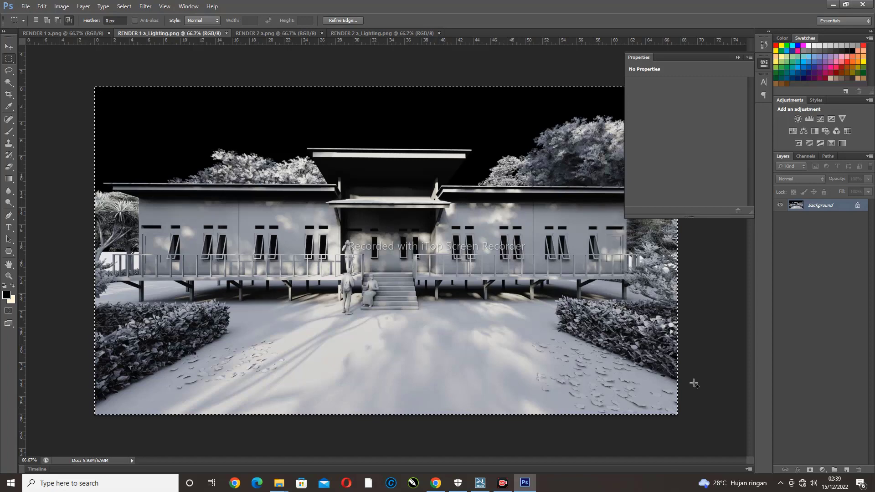
click(65, 33)
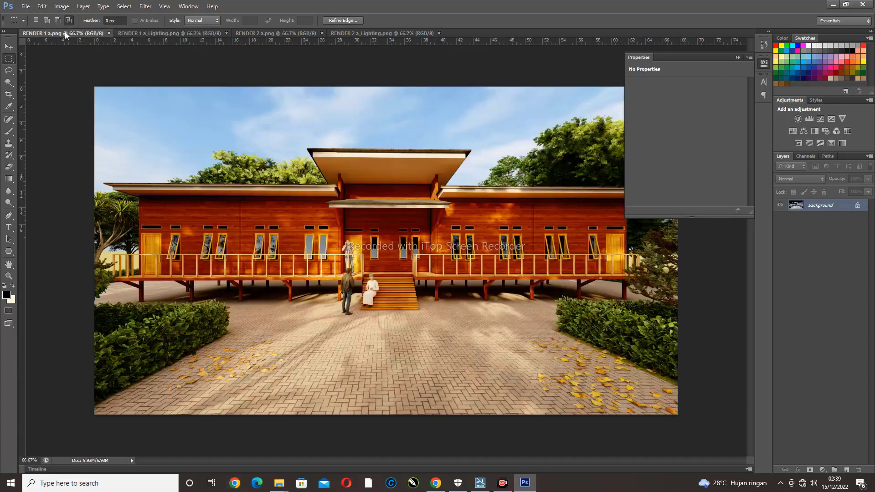
key(ctrl+v)
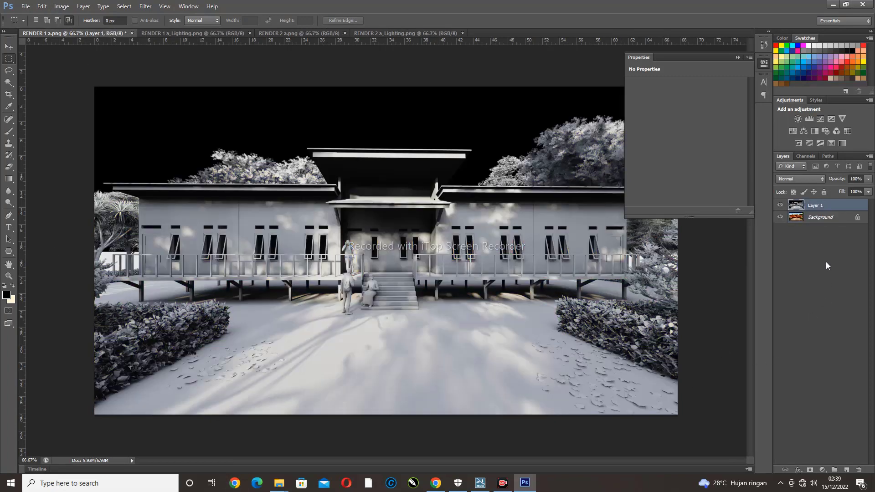
double_click(843, 217)
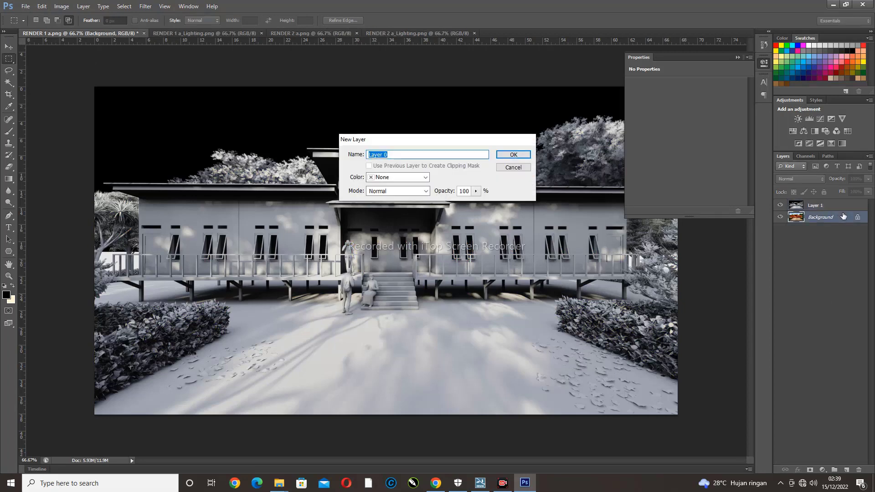
key(Return)
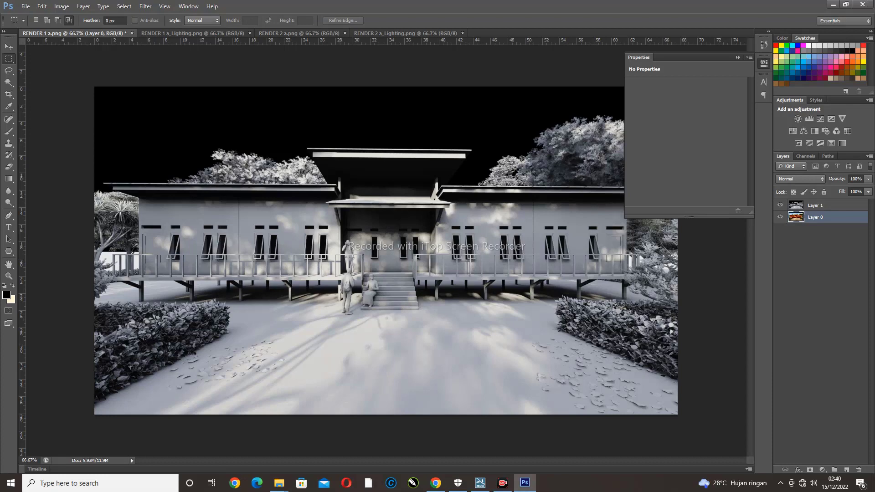
Set the blending mode of the pasted lighting layer, Layer 1, to Overlay
click(818, 206)
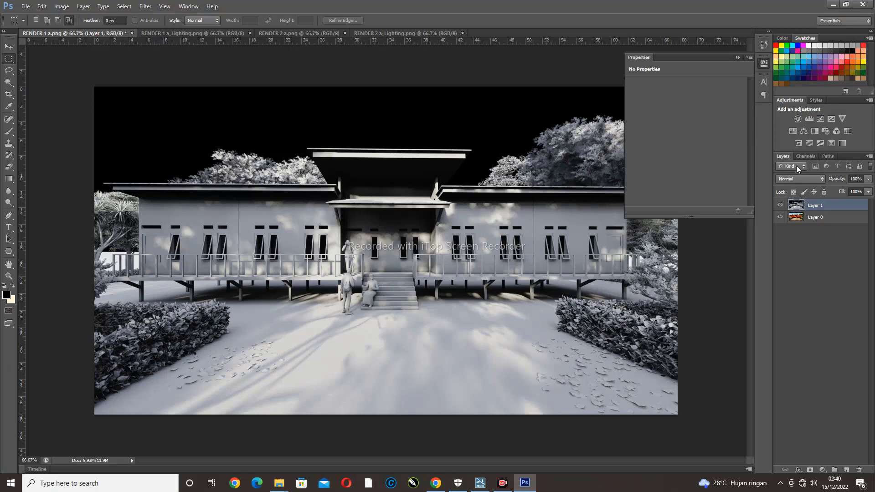
click(797, 179)
click(798, 180)
scroll(798, 181, down, 3)
scroll(798, 180, up, 3)
click(797, 181)
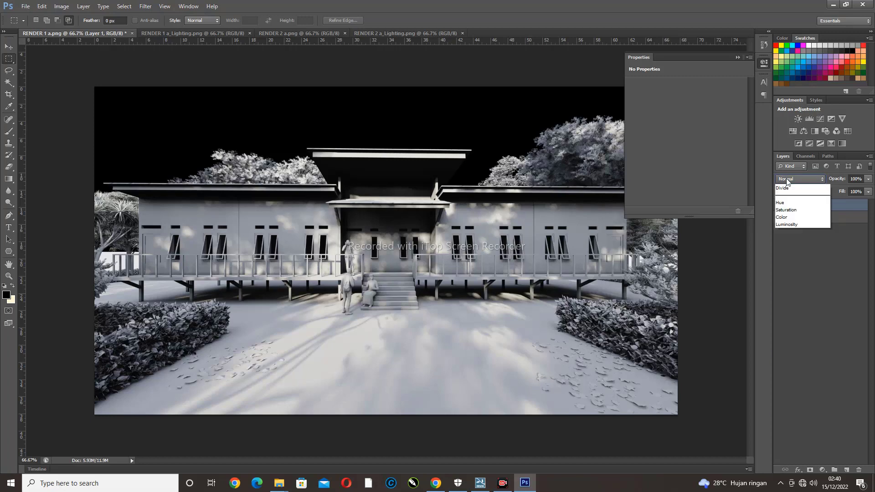
click(785, 298)
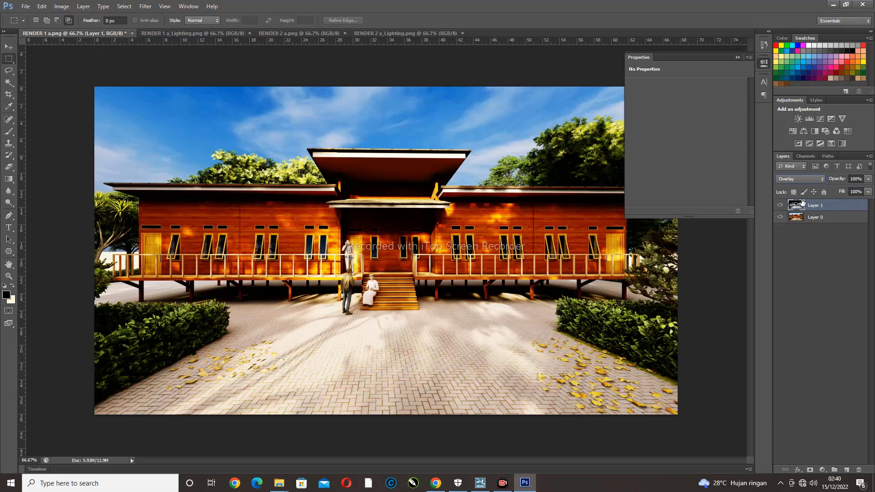
Try further blending modes on the lighting layer, from Soft Light through Pin Light and Hue to Luminosity
scroll(797, 179, down, 1)
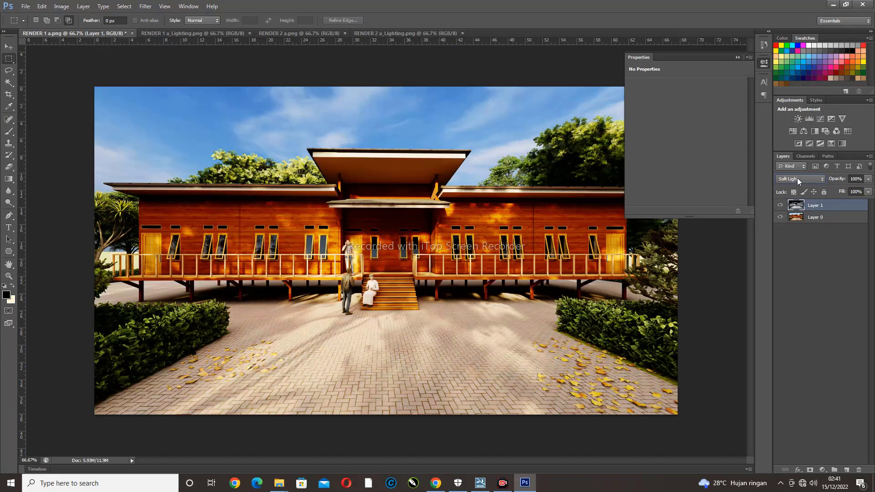
scroll(797, 178, down, 2)
scroll(797, 178, down, 2)
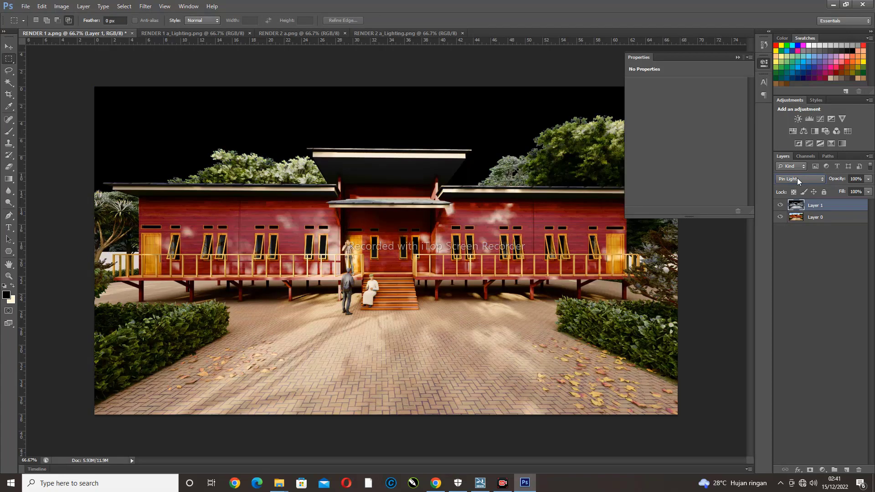
scroll(797, 179, down, 4)
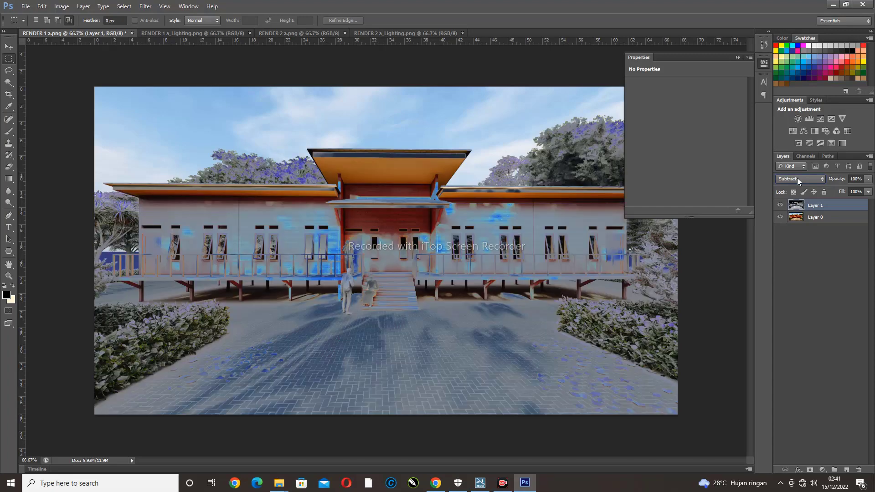
scroll(798, 178, down, 2)
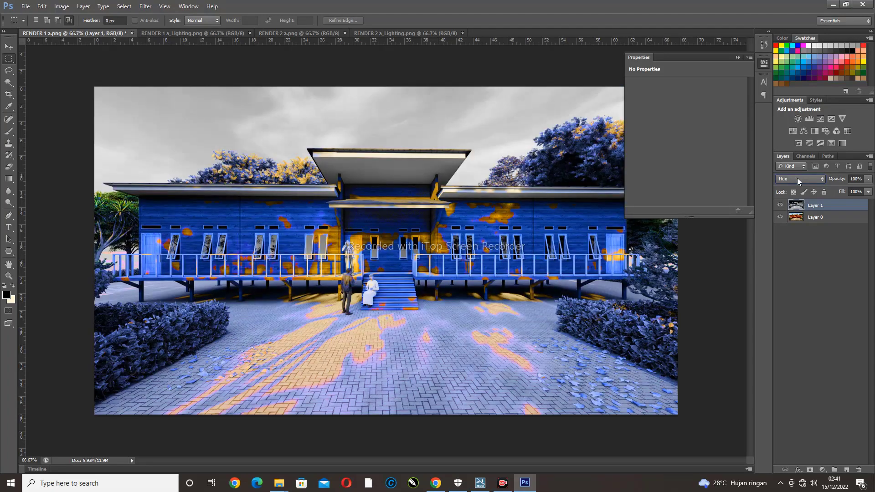
click(797, 179)
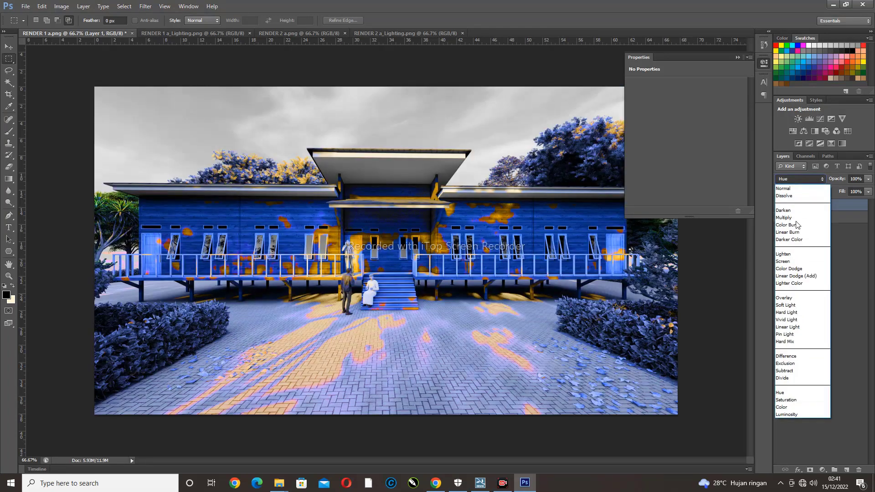
click(800, 414)
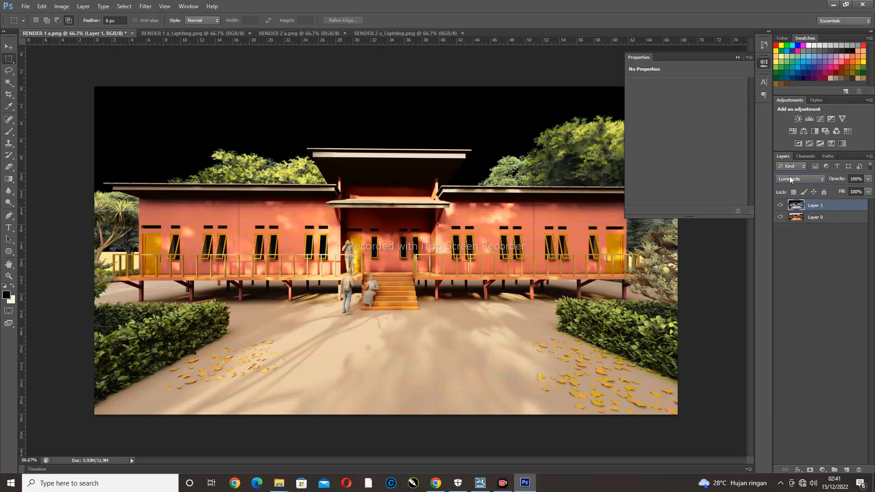
Try the remaining blending modes on the lighting layer in reverse order, from Saturation through Exclusion, Hard Mix and Lighten to Multiply
scroll(790, 179, up, 1)
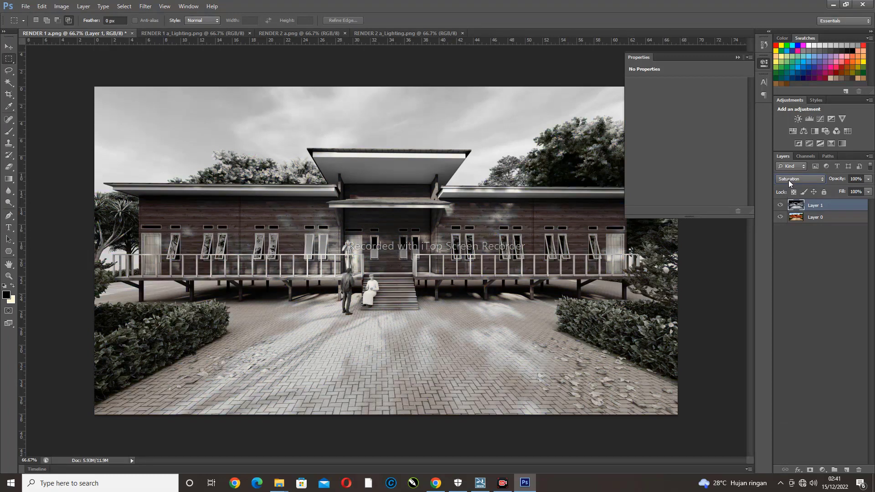
scroll(789, 180, up, 2)
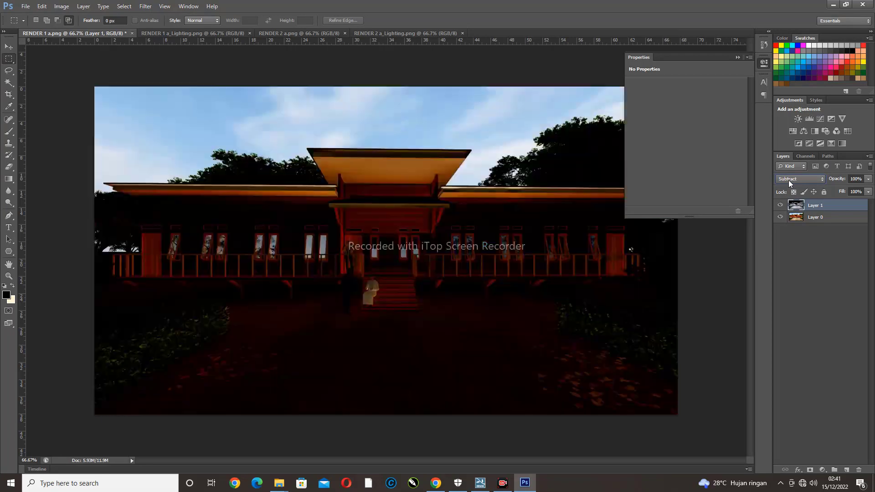
scroll(789, 180, up, 2)
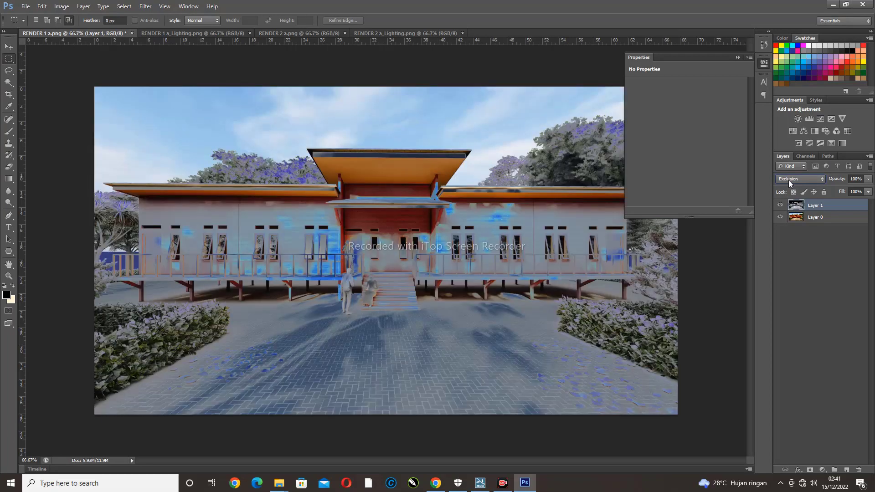
scroll(789, 180, up, 1)
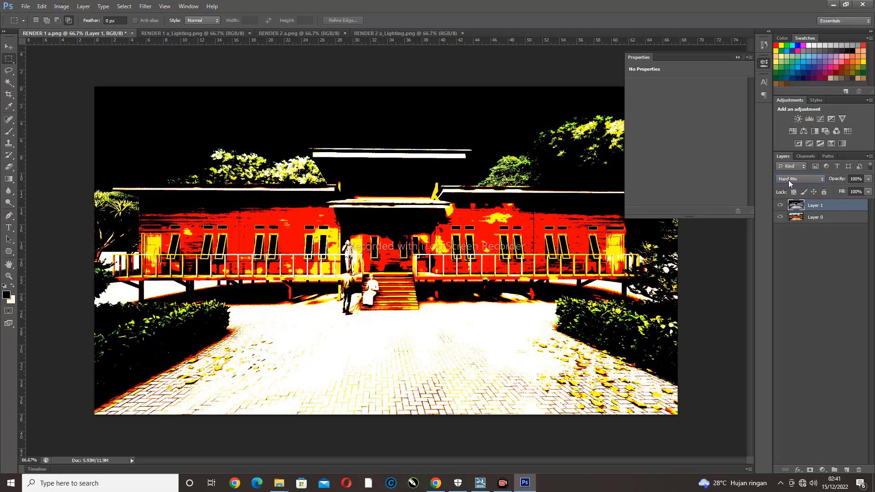
scroll(789, 179, up, 1)
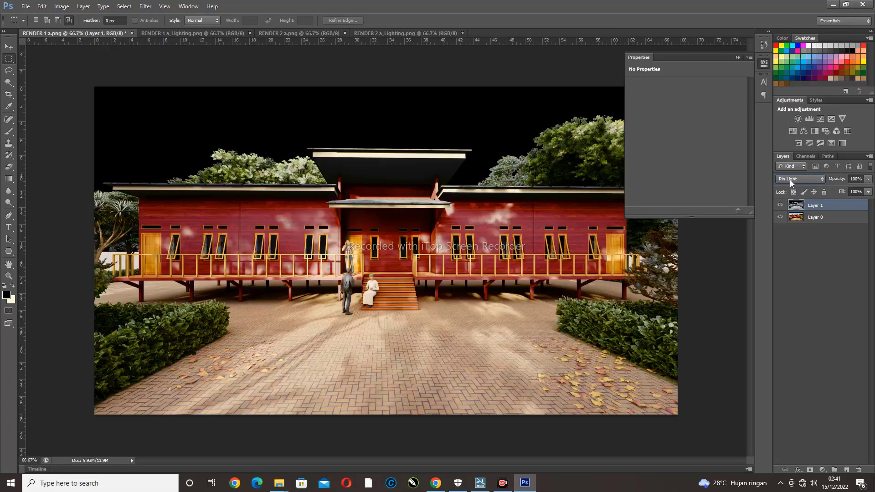
scroll(789, 179, up, 1)
scroll(790, 179, up, 1)
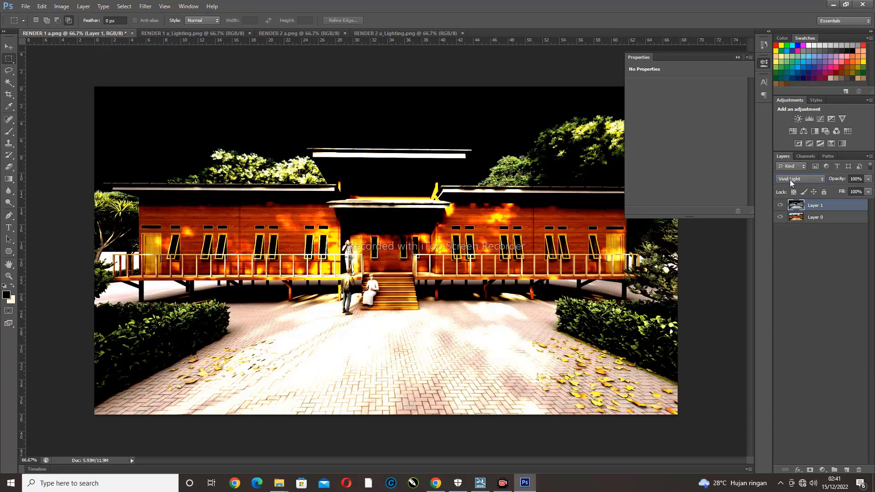
scroll(789, 180, up, 1)
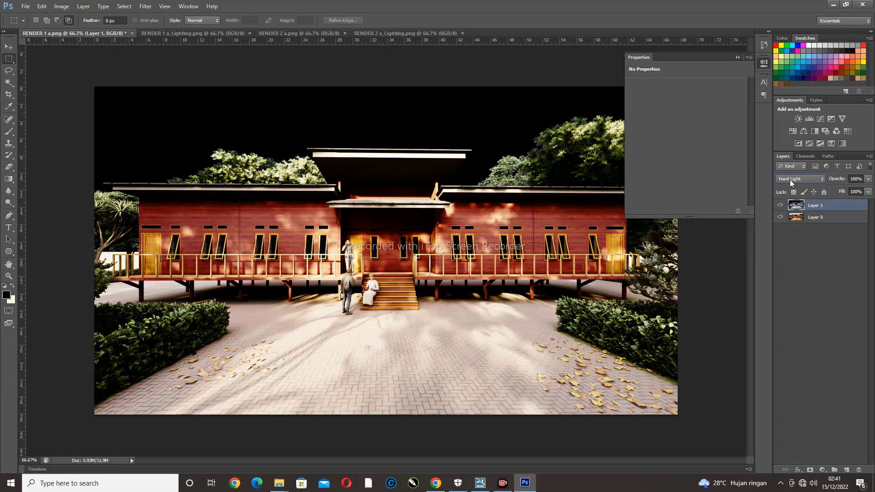
scroll(790, 180, up, 1)
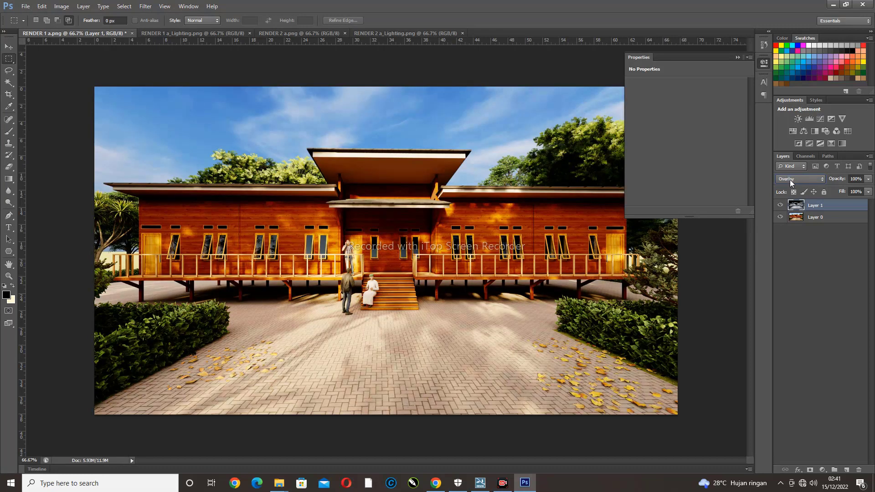
scroll(791, 179, up, 4)
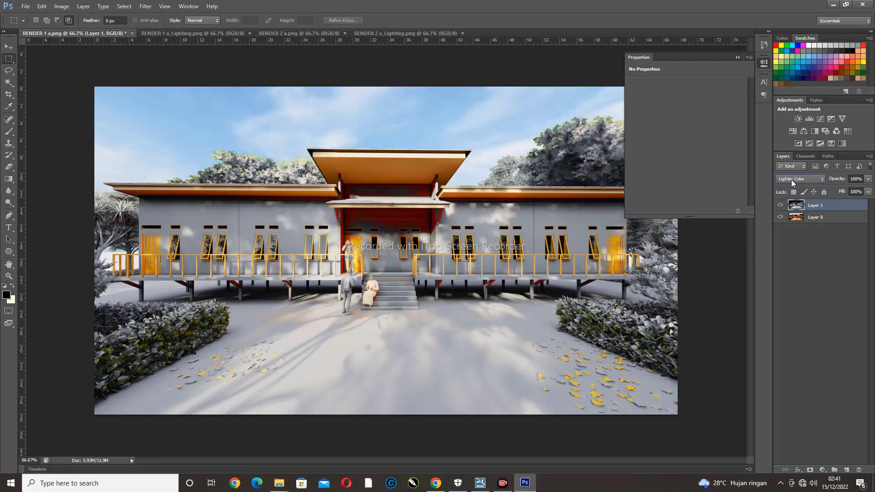
scroll(792, 179, up, 4)
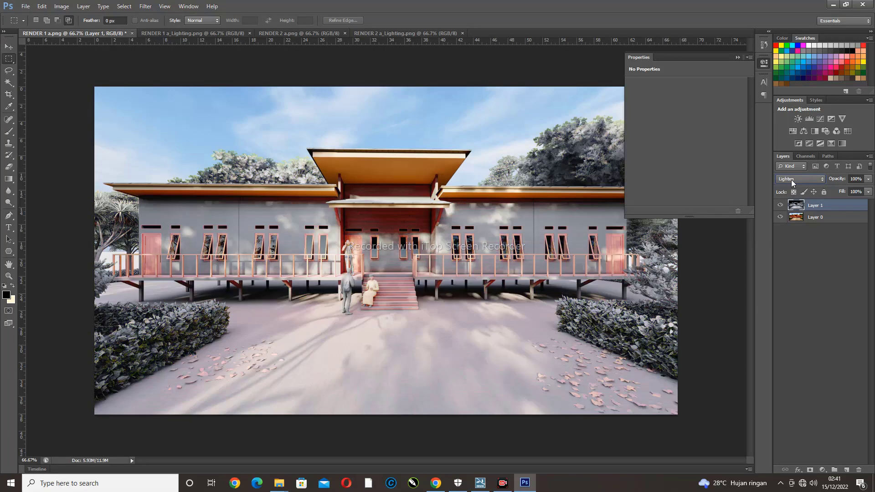
scroll(792, 180, up, 4)
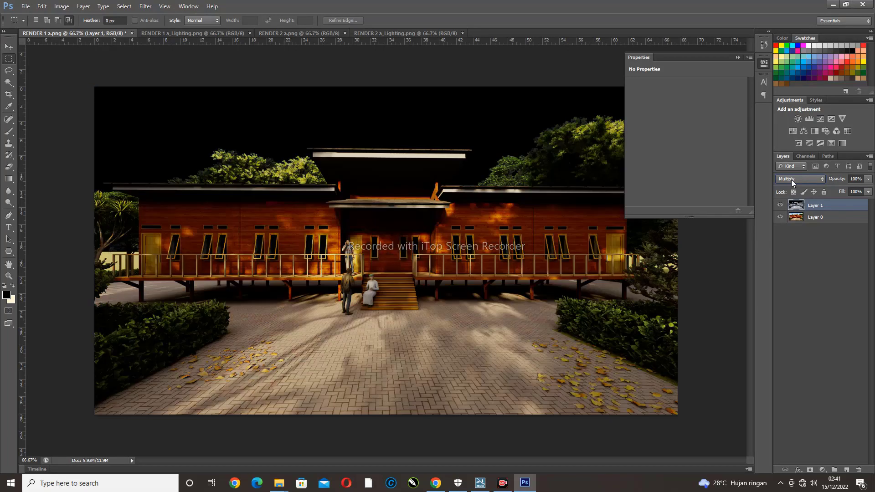
Return the blending mode of the lighting layer, Layer 1, to Overlay
scroll(792, 179, down, 5)
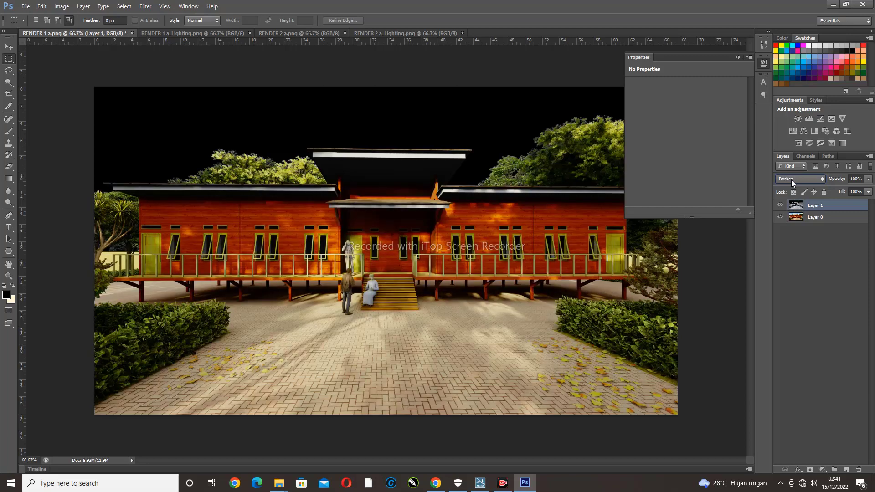
scroll(792, 180, down, 5)
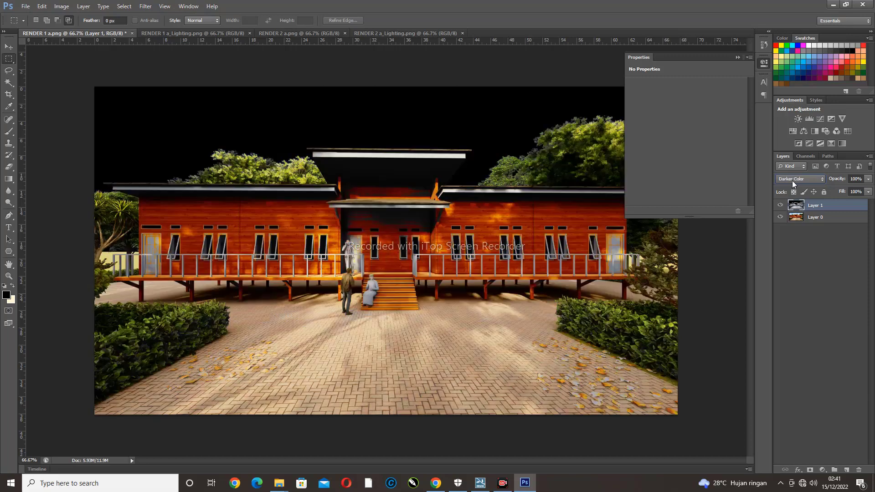
scroll(793, 181, down, 2)
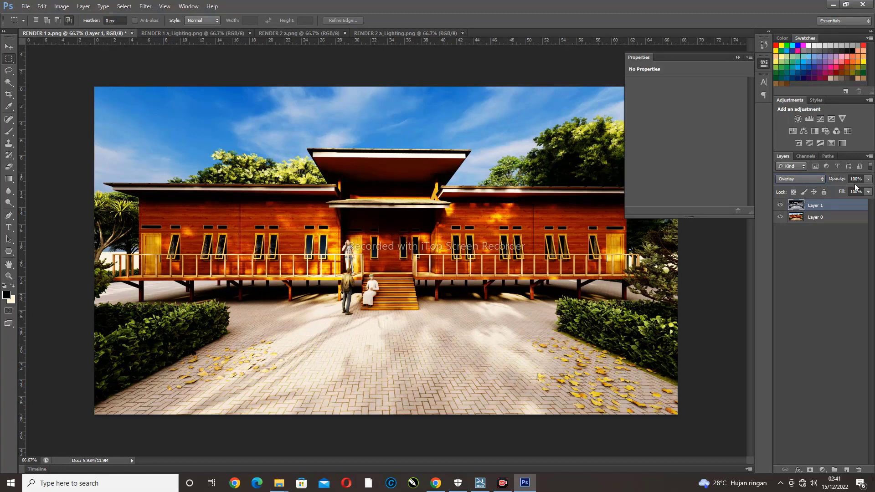
Reduce the opacity of the Overlay lighting layer, Layer 1, to 60%
click(869, 179)
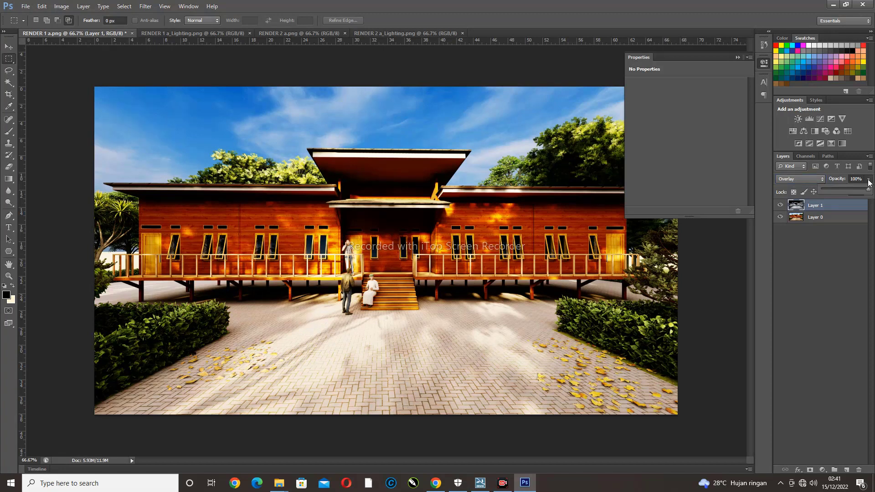
drag(865, 188, 842, 195)
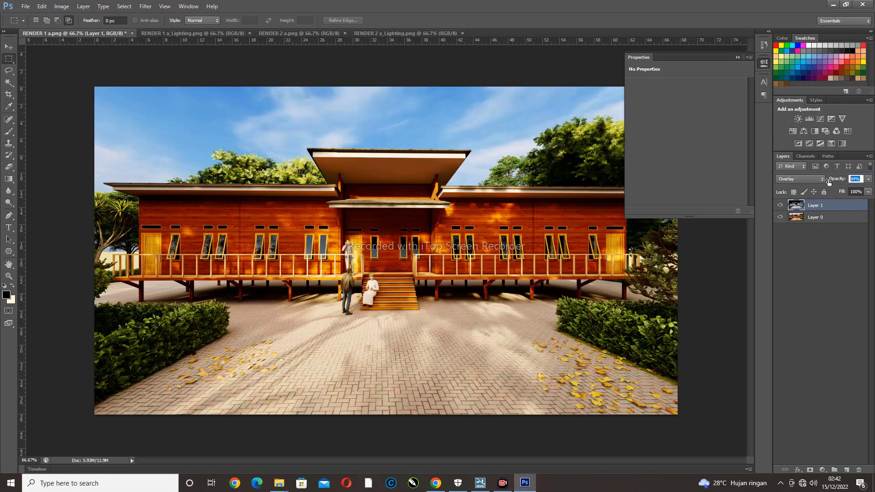
drag(833, 181, 836, 180)
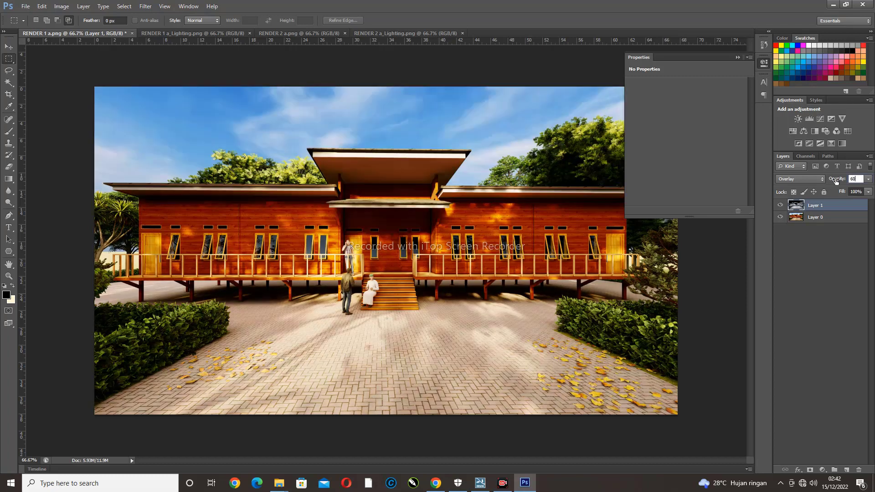
click(839, 273)
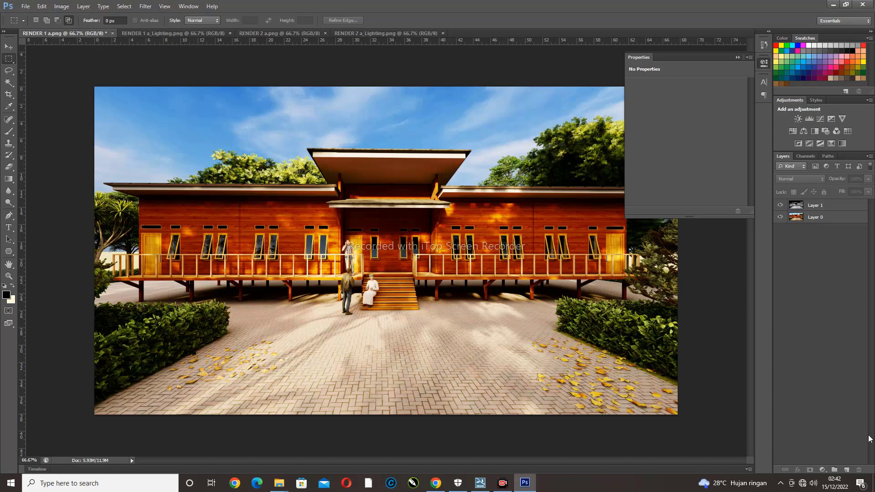
Compare the render with and without the lighting layer at 60% opacity by toggling Layer 1's visibility
click(780, 206)
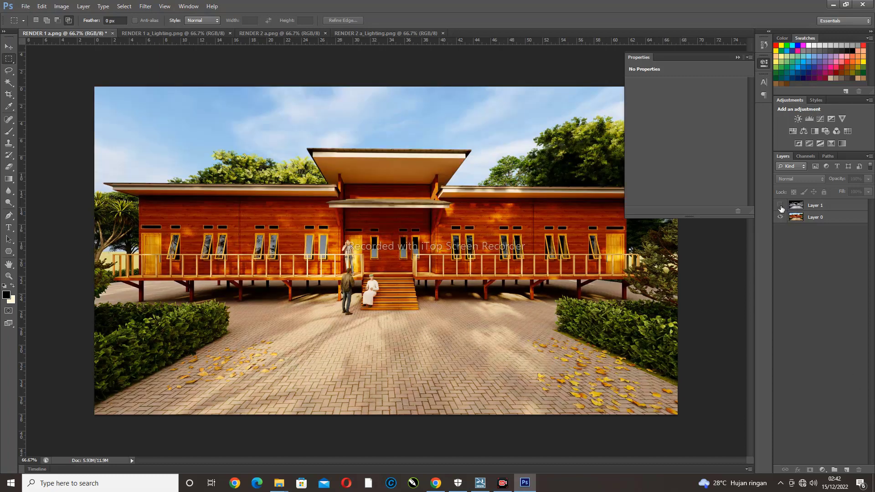
click(781, 206)
click(781, 205)
click(781, 206)
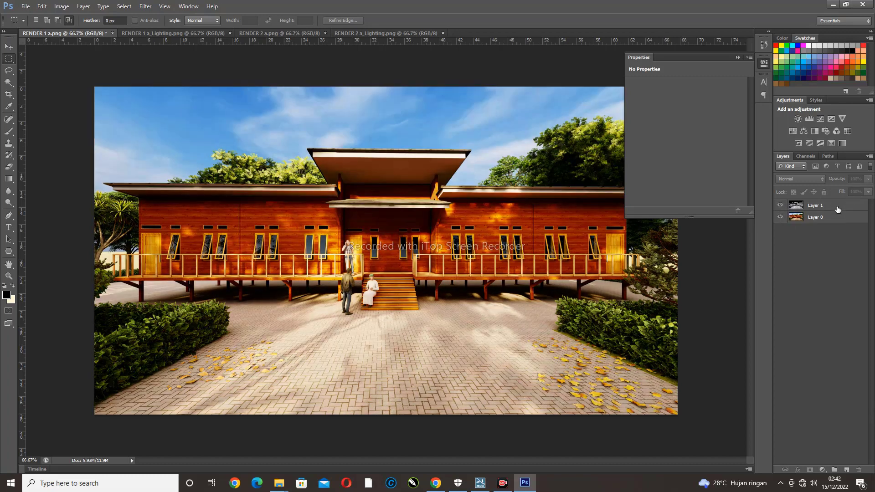
Set the opacity of the lighting layer, Layer 1, to 40%
click(839, 205)
click(868, 179)
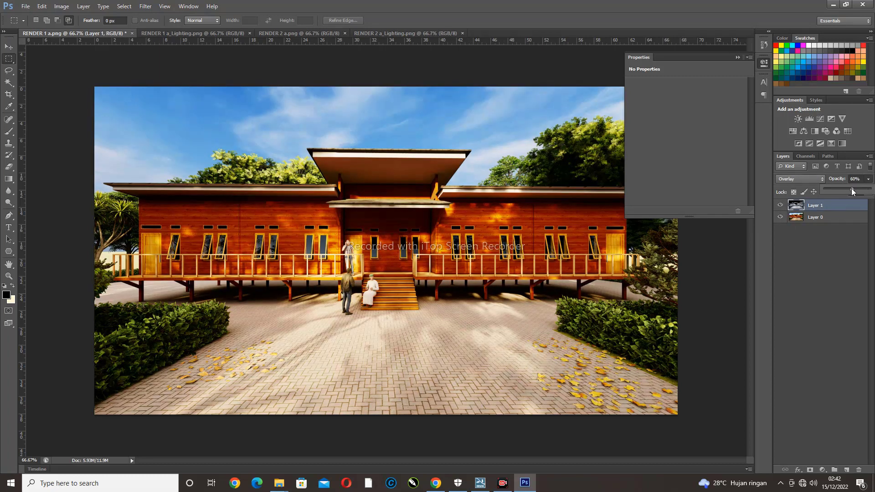
drag(842, 189, 842, 189)
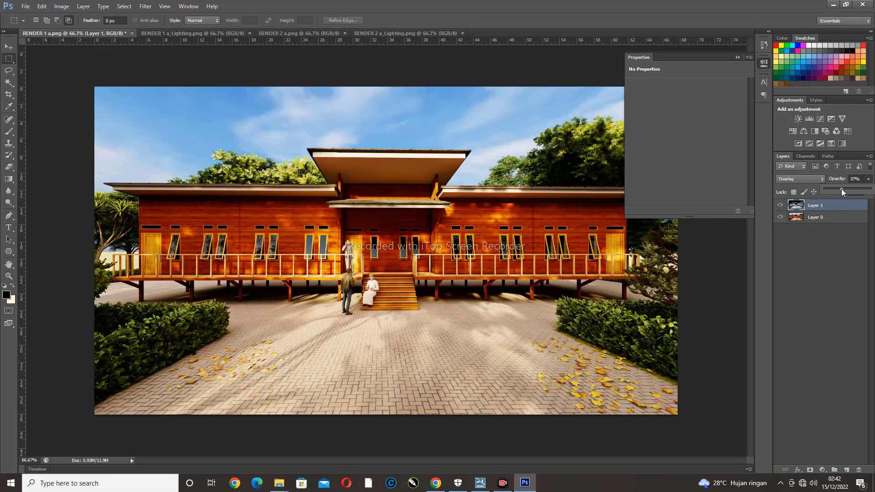
click(855, 179)
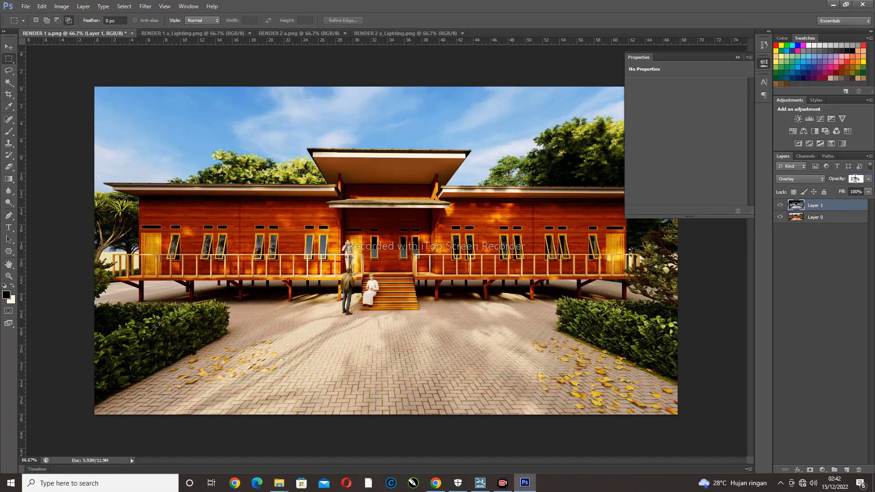
text(00)
key(Return)
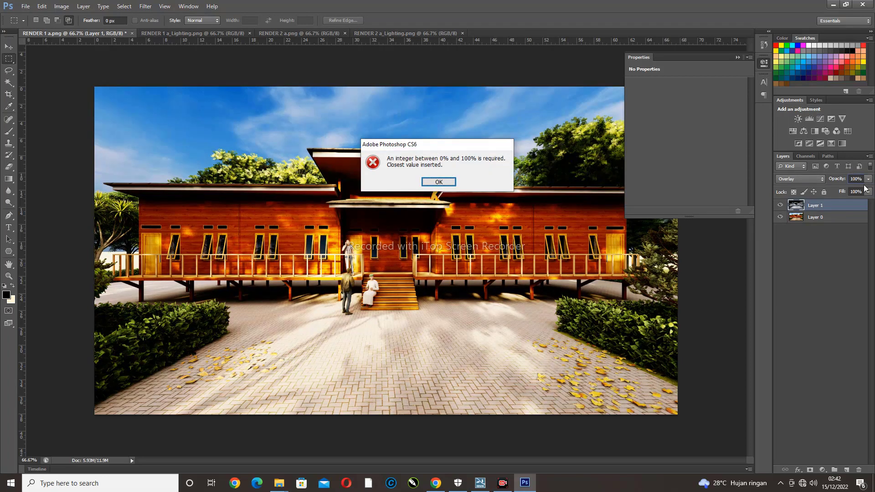
key(Return)
click(857, 178)
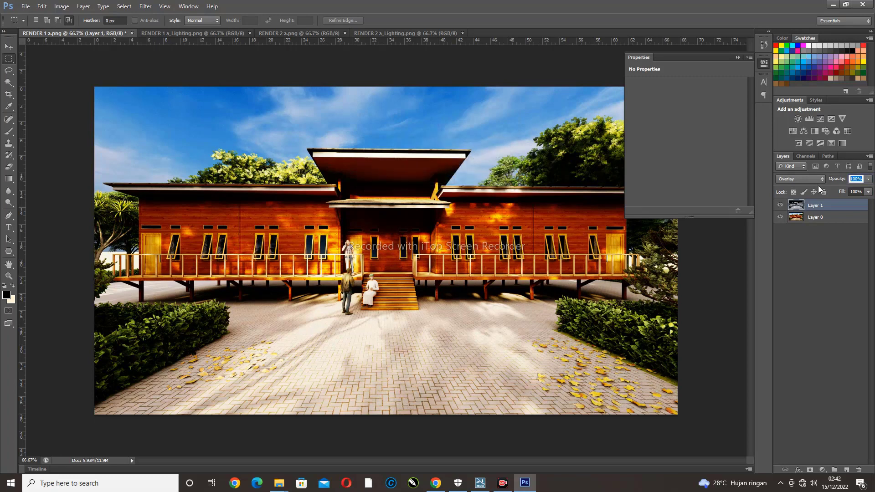
text(40)
key(Tab)
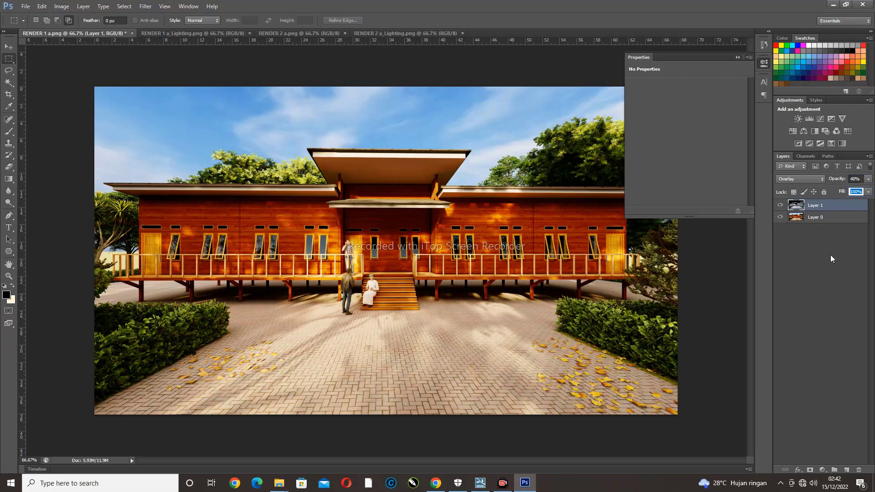
click(814, 239)
Toggle the visibility of Layer 1 to check the effect of the 40% lighting overlay on the render
click(781, 206)
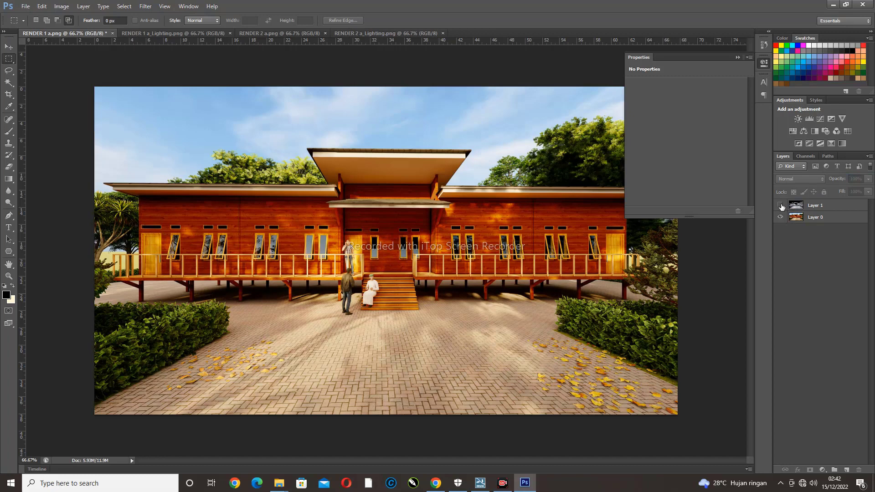
click(781, 206)
click(781, 205)
click(781, 205)
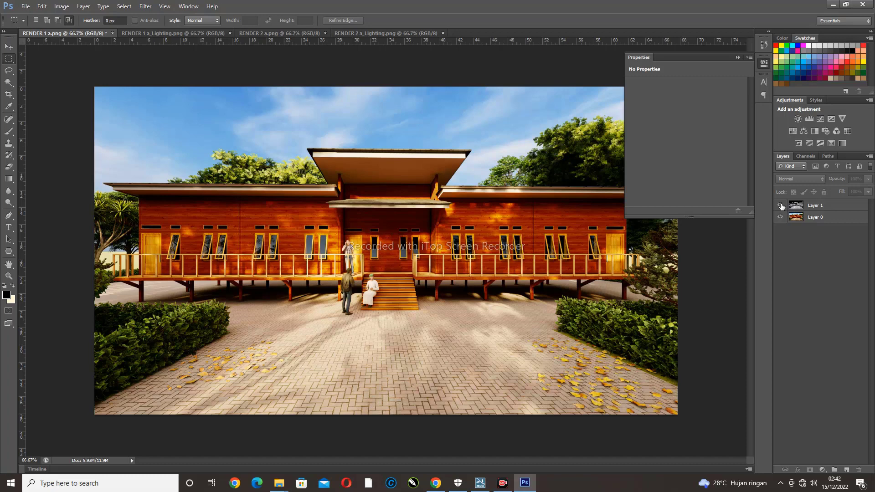
Activate the Magic Wand tool and make the color render, Layer 0, the active layer
click(8, 82)
click(154, 108)
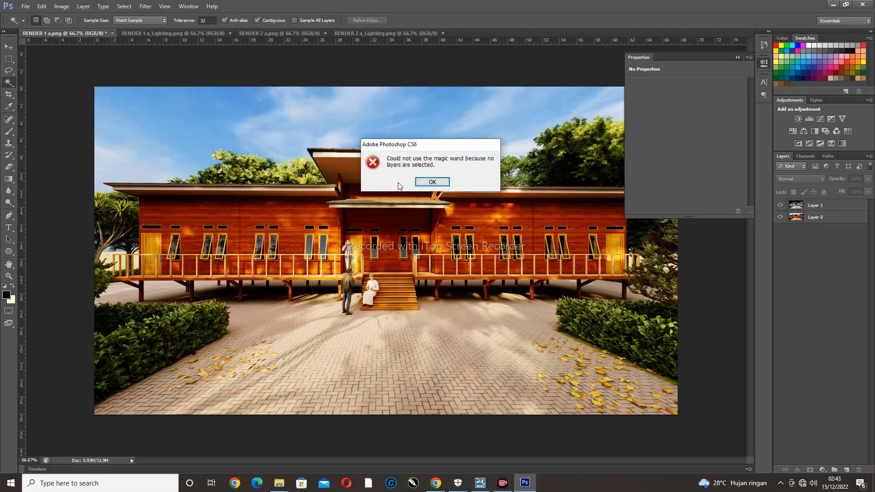
click(434, 182)
click(829, 220)
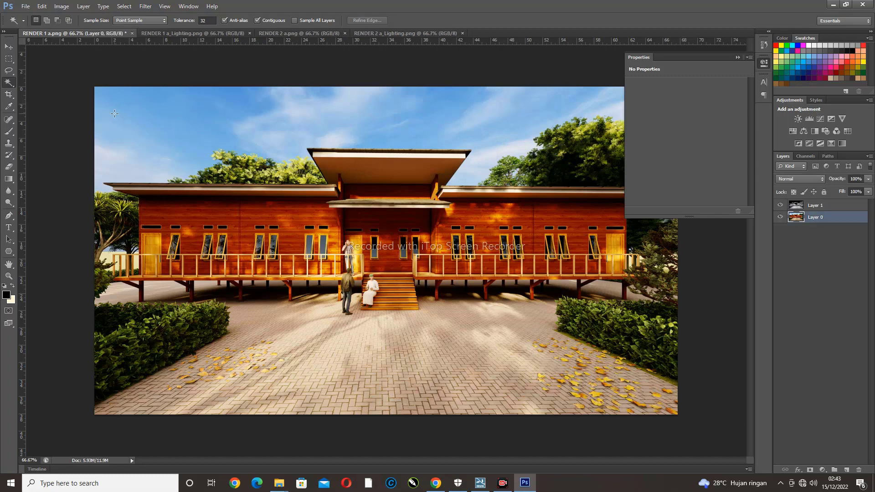
Try selecting the whole sky on Layer 0 with the Magic Wand, adding the cloud areas, and clear the selection
click(151, 131)
click(100, 171)
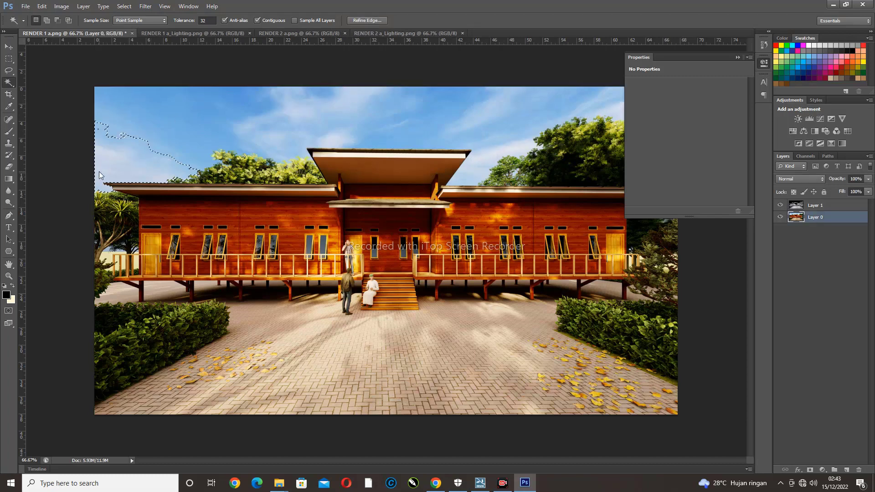
click(187, 129)
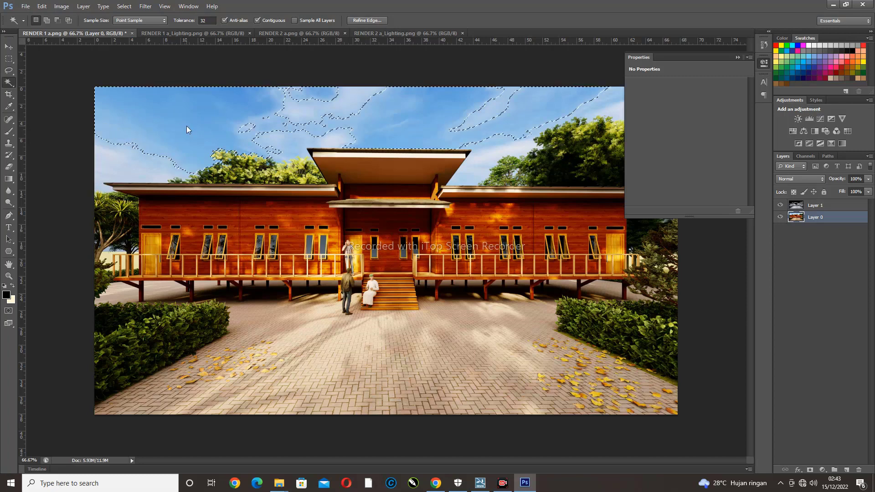
shift+click(126, 164)
shift+click(331, 142)
shift+click(522, 158)
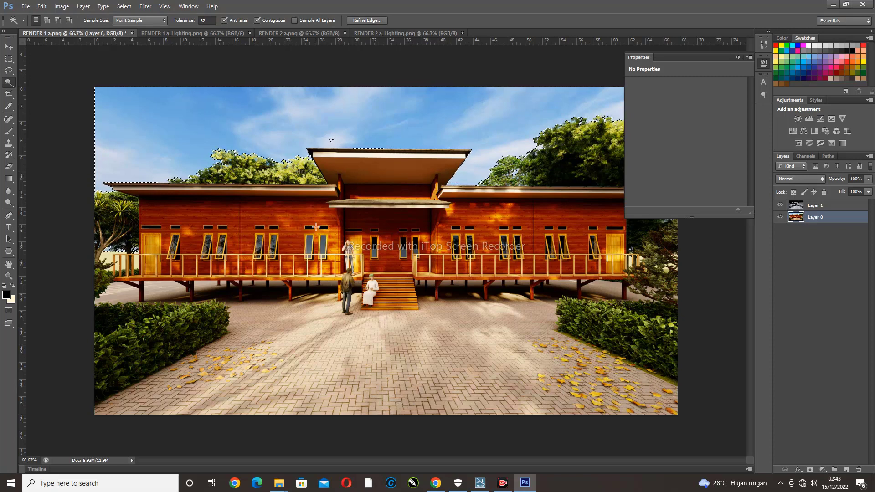
click(88, 83)
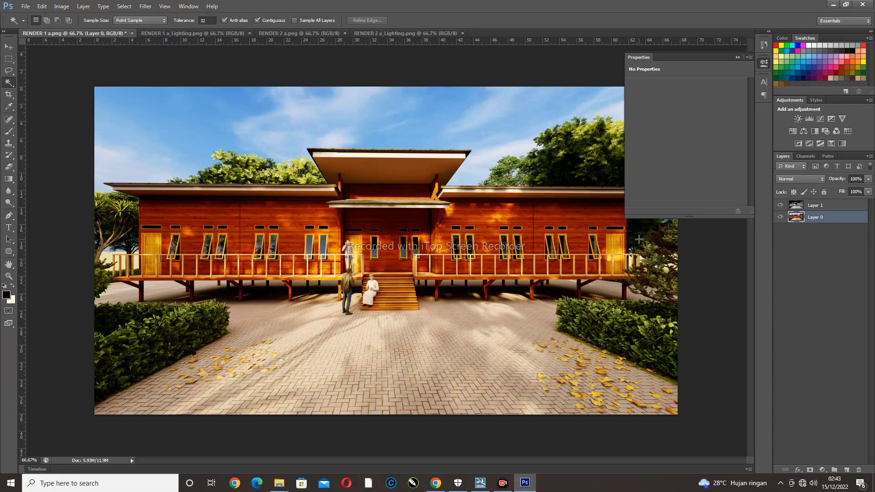
click(142, 130)
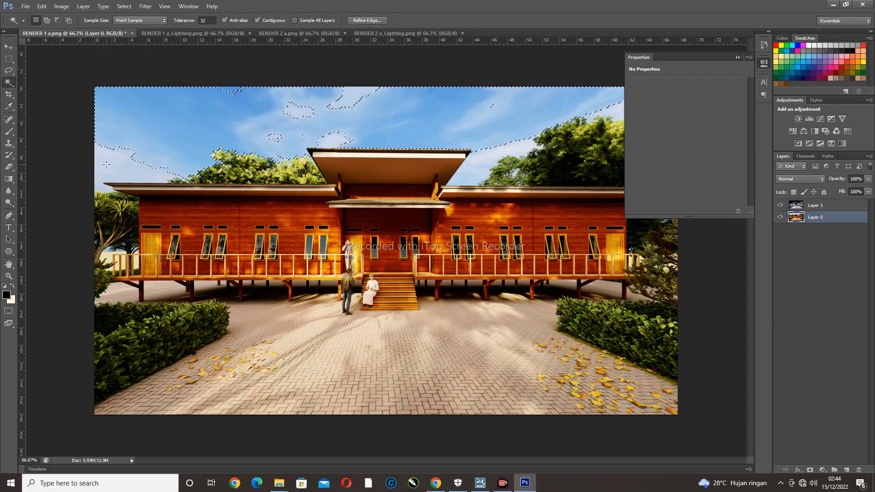
key(m)
drag(73, 85, 741, 257)
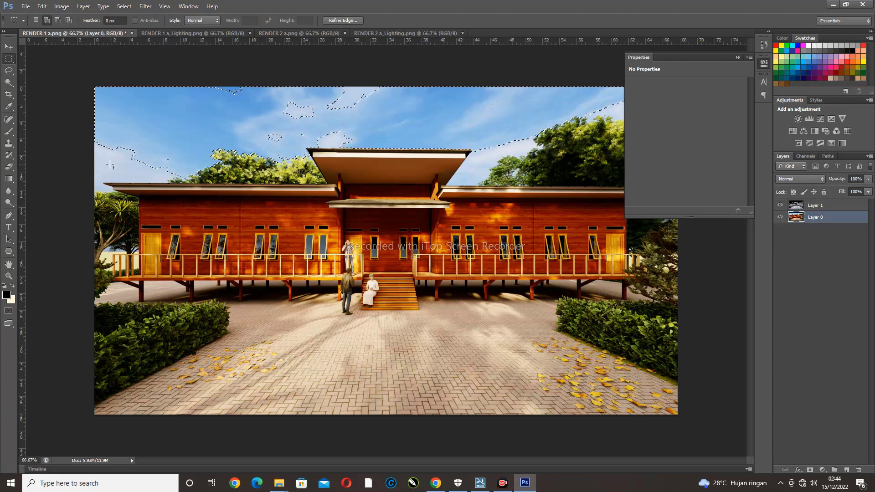
key(ctrl+d)
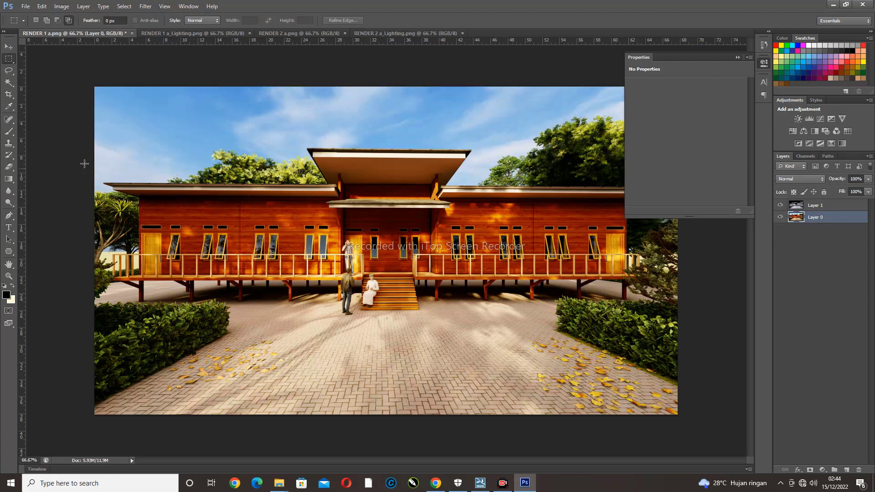
Select the sky on Layer 0 with the Magic Wand, add the cloud areas, and collapse the Properties panel
click(8, 83)
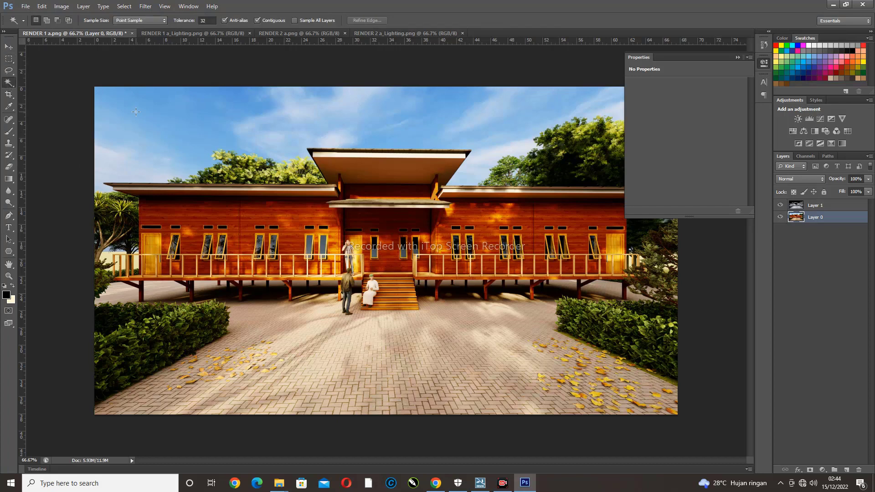
click(136, 111)
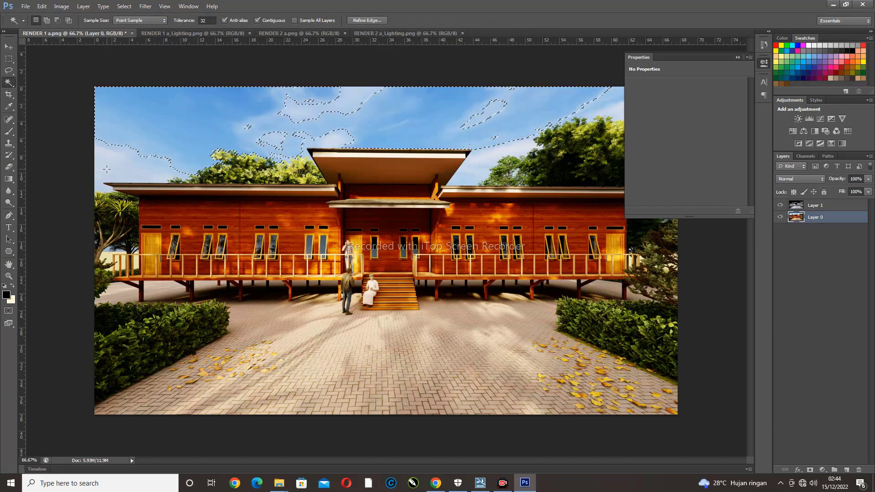
shift+click(106, 170)
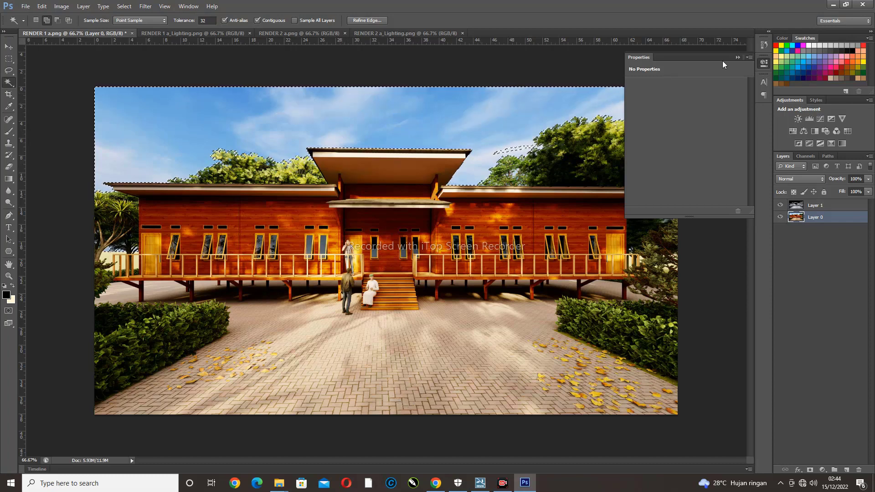
click(738, 57)
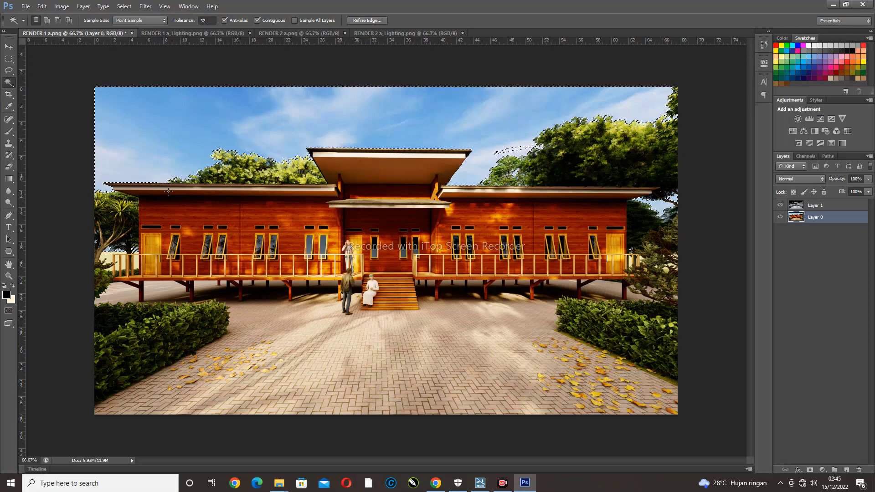
Swap the foreground and background colors and change the foreground to a pale blue with hue 188°, saturation 12% and brightness 95%
key(x)
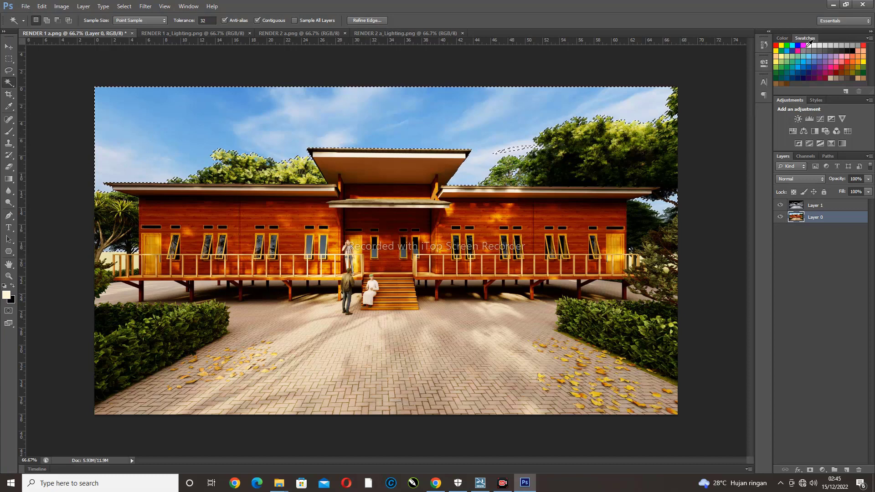
click(7, 296)
click(676, 352)
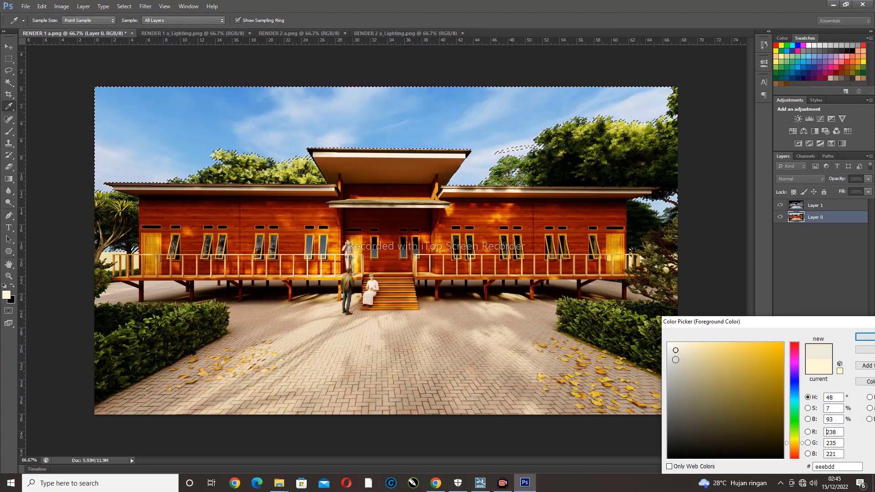
click(794, 398)
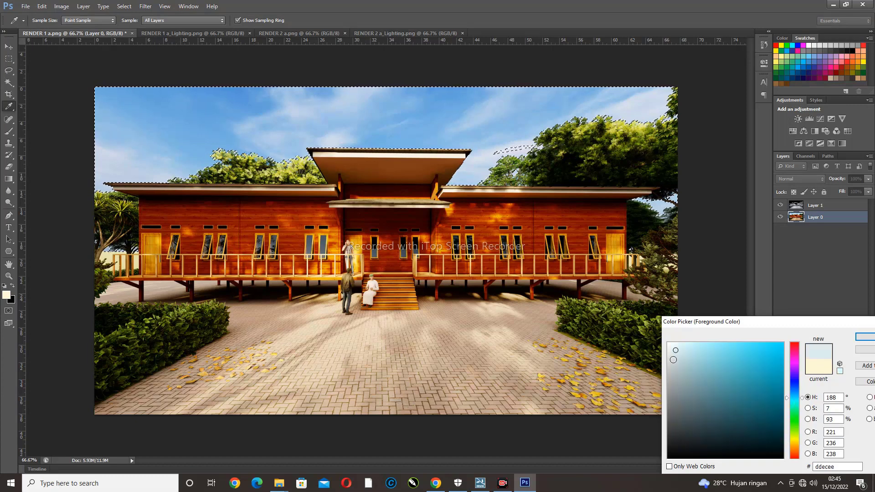
click(720, 379)
click(681, 349)
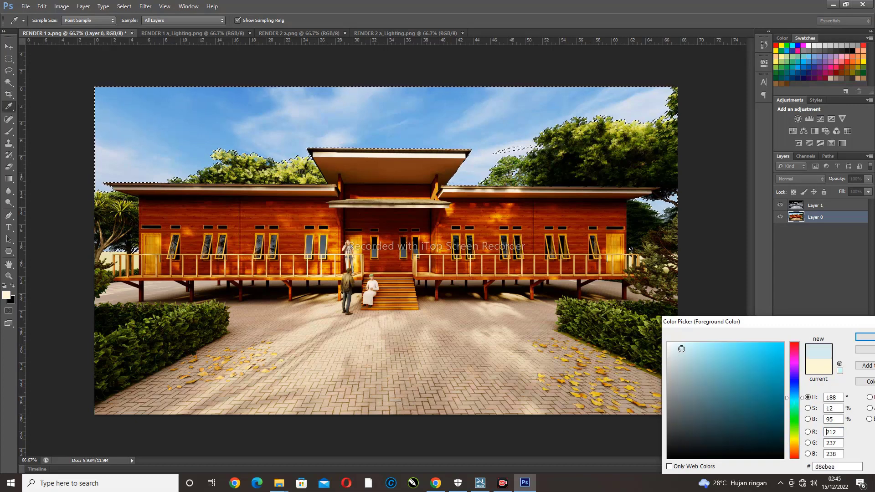
key(Return)
key(w)
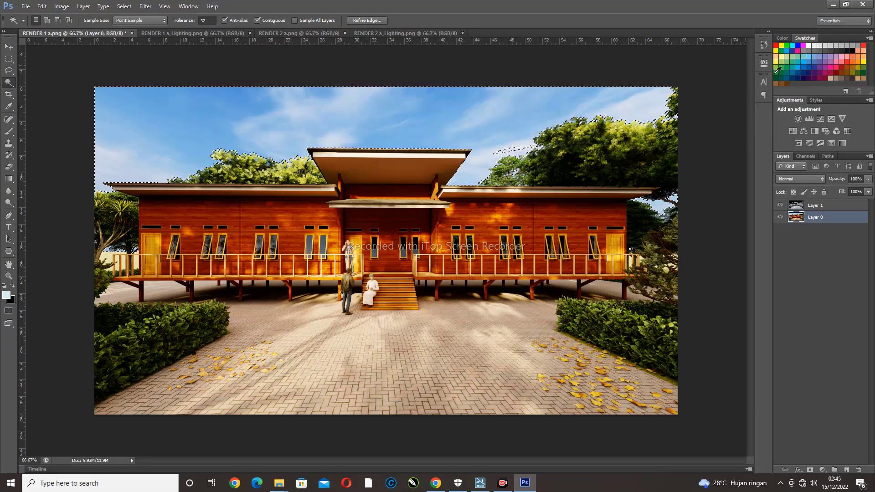
Reset the foreground color to white from the swatches, and change it to the pale blue d5e6e8
click(809, 50)
click(809, 45)
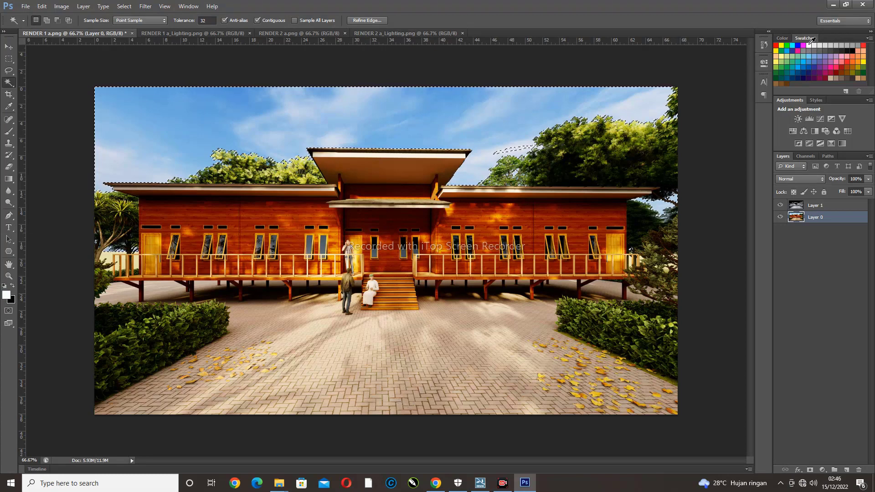
click(4, 296)
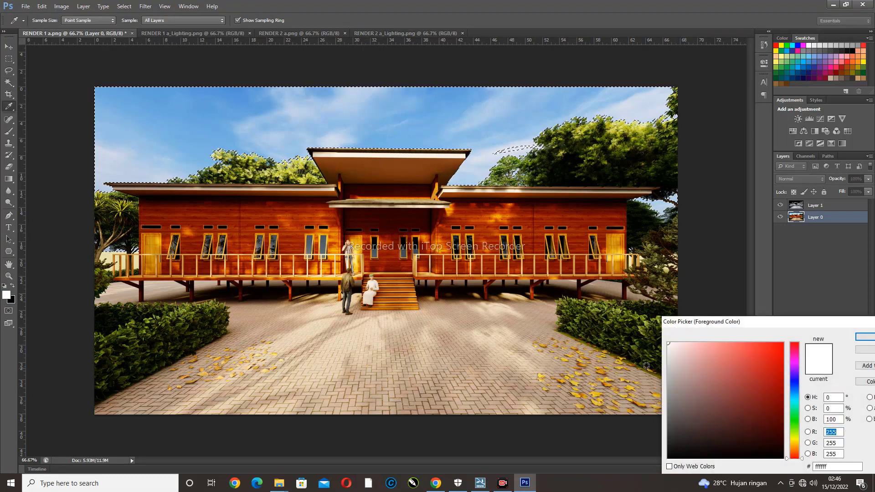
click(794, 399)
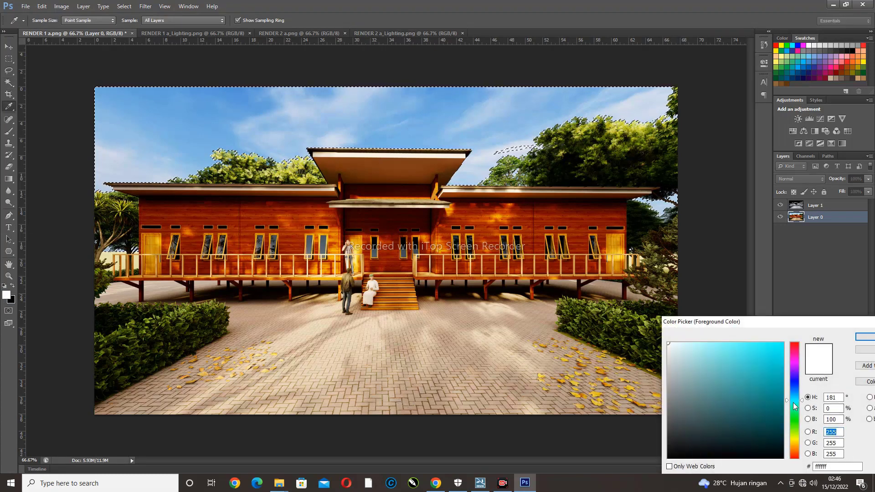
click(677, 353)
click(865, 338)
key(w)
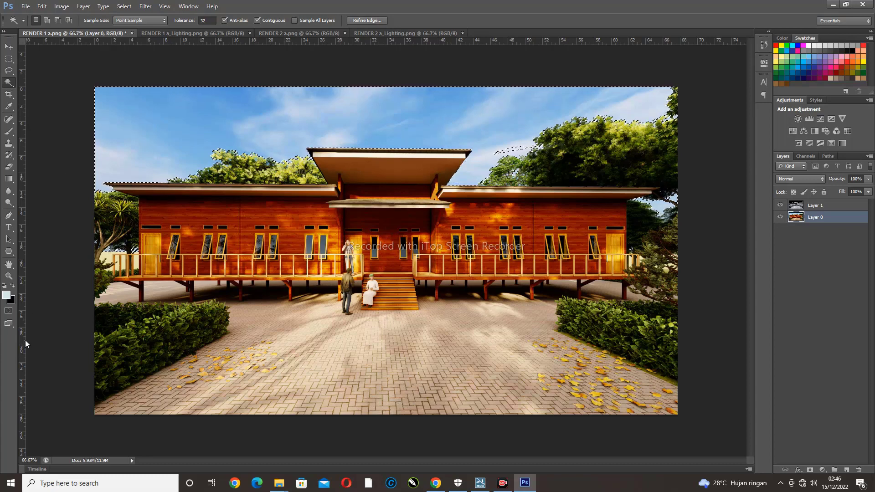
Set the background color to the near-white fcfcfc
click(11, 299)
click(669, 343)
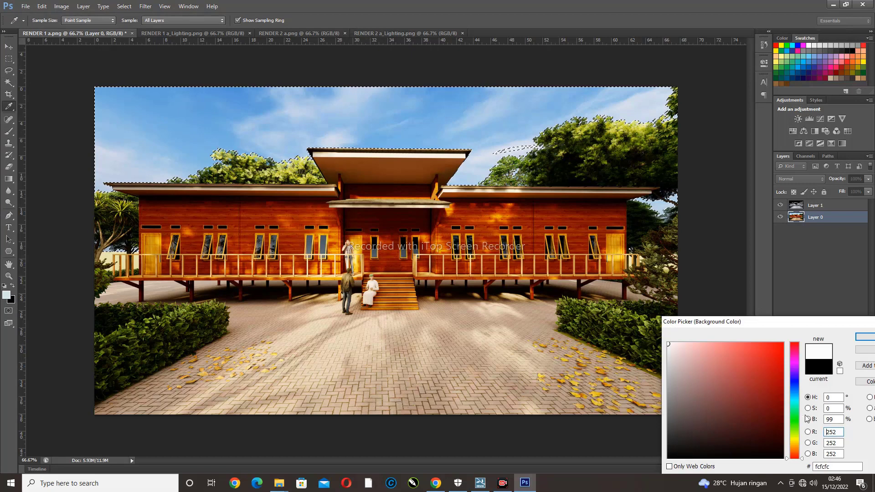
click(865, 337)
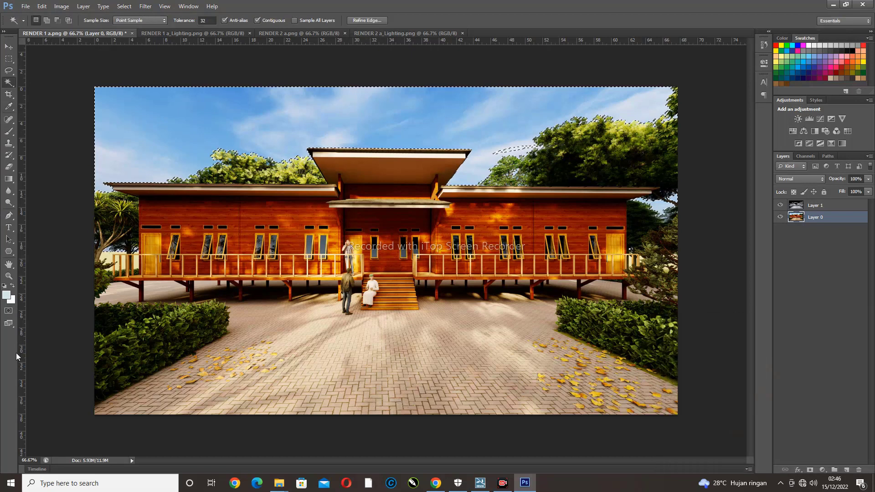
Set the foreground color to white (ffffff) and clear the sky selection
click(6, 295)
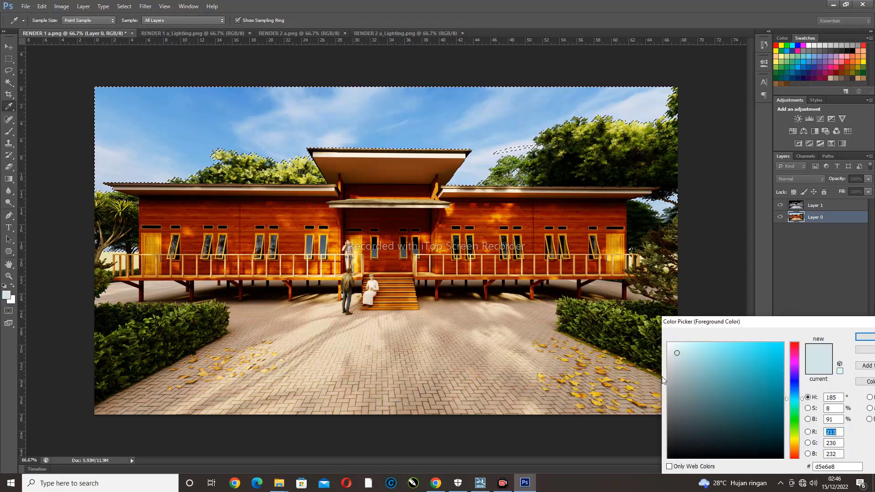
click(865, 337)
key(ctrl+d)
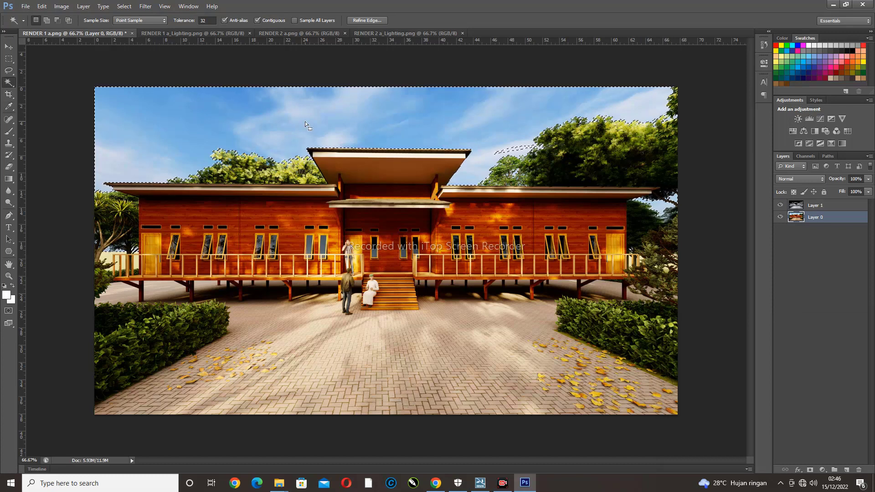
click(257, 110)
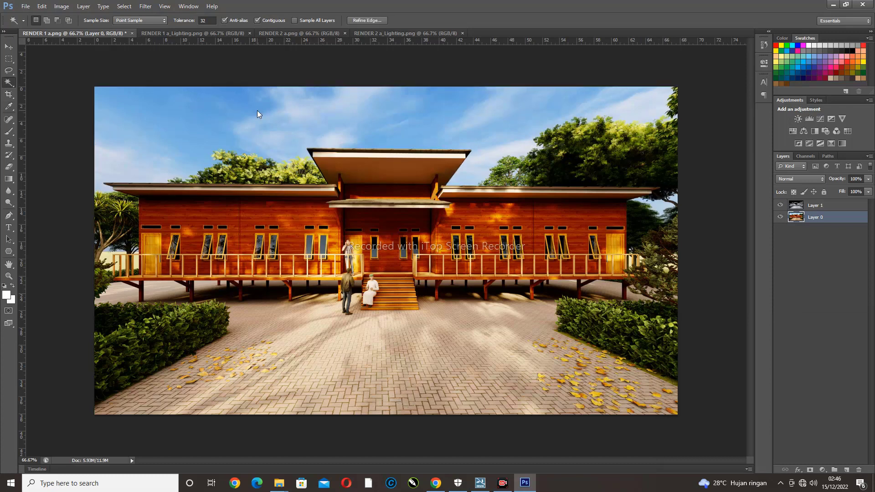
click(7, 295)
click(866, 338)
key(ctrl+d)
Select the whole sky on Layer 0 with the Magic Wand, adding the remaining cloud areas behind the house and trees
click(144, 123)
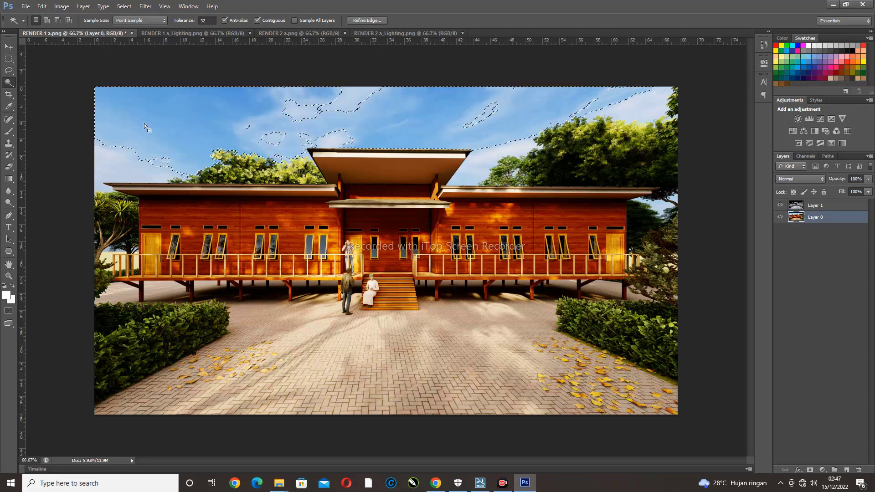
shift+click(107, 181)
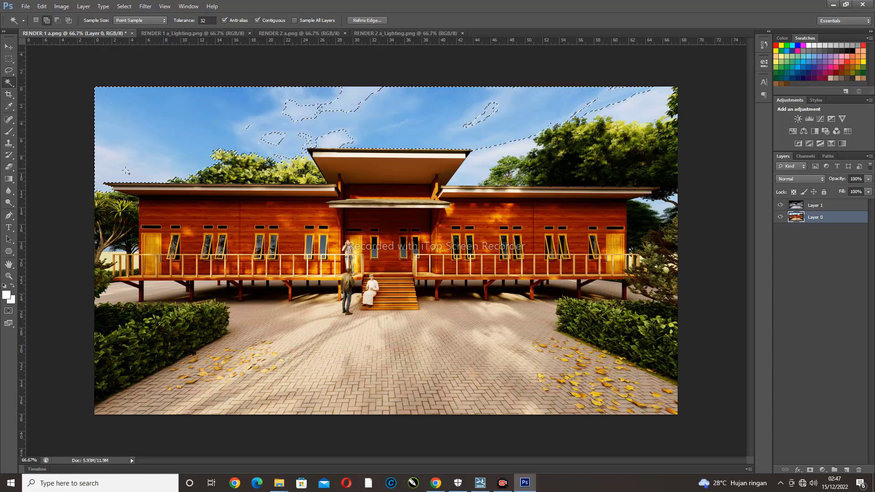
shift+click(501, 122)
shift+click(667, 124)
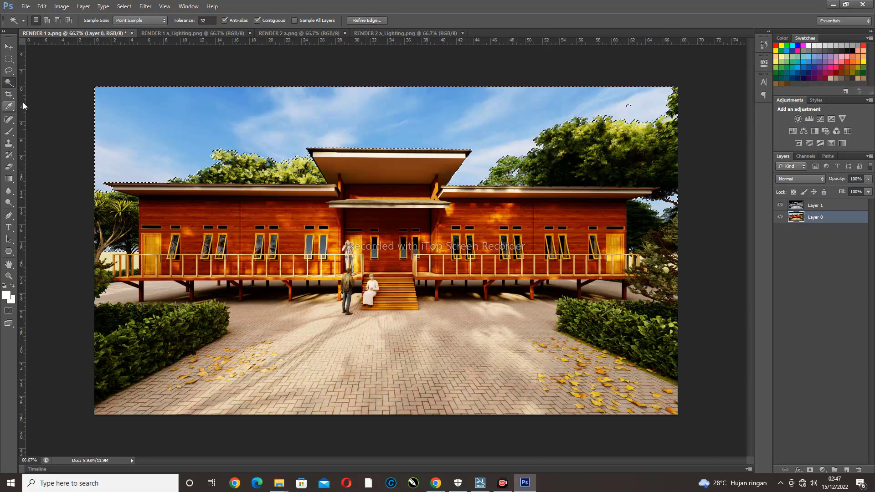
Intersect the sky selection with a rectangular marquee, about 67.7 by 27.9 cm, from just above the side roofs downward, and open the foreground color picker
click(7, 60)
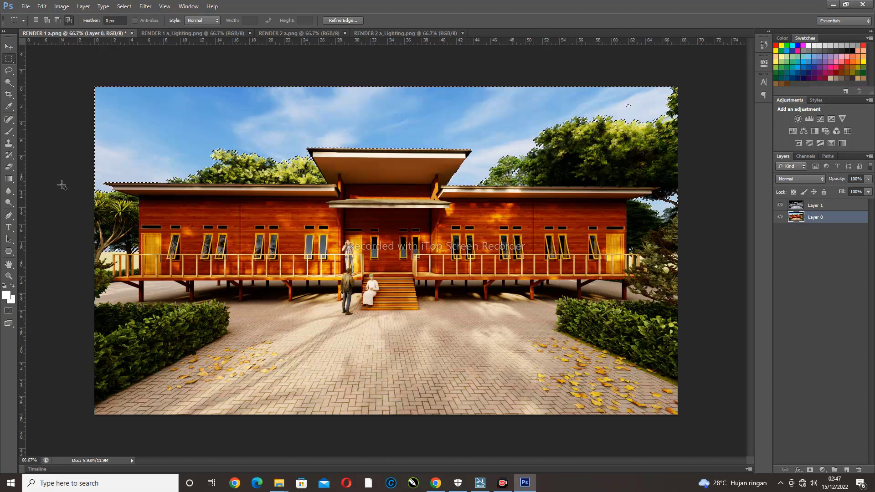
alt+drag(57, 175, 712, 55)
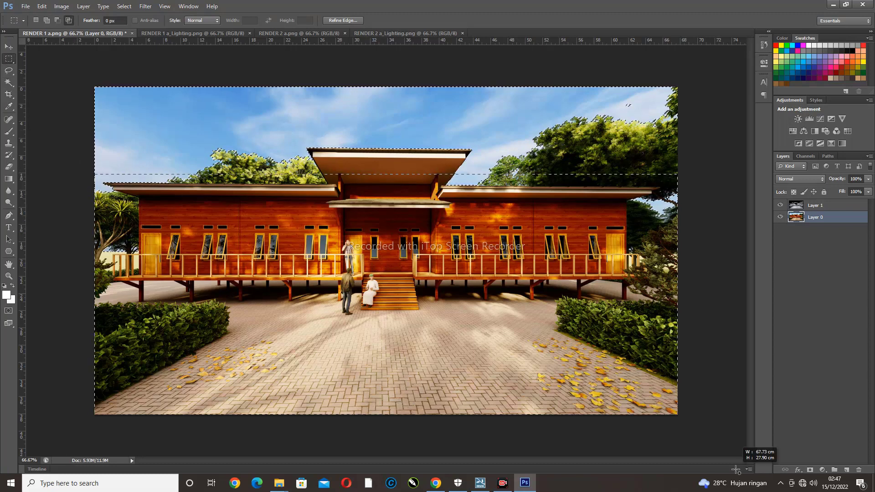
click(6, 296)
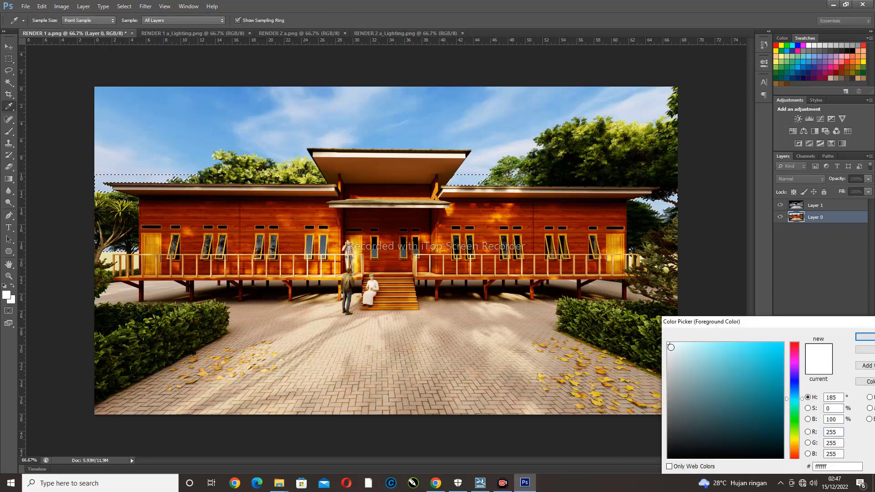
click(863, 340)
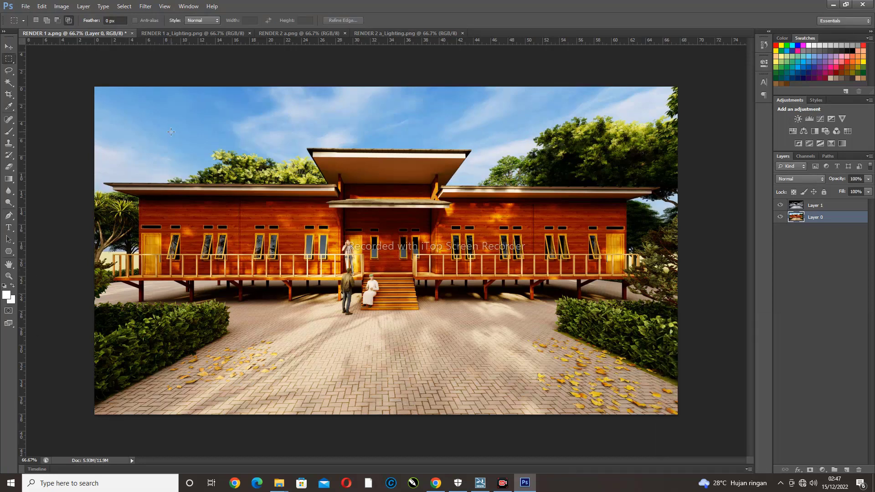
click(7, 85)
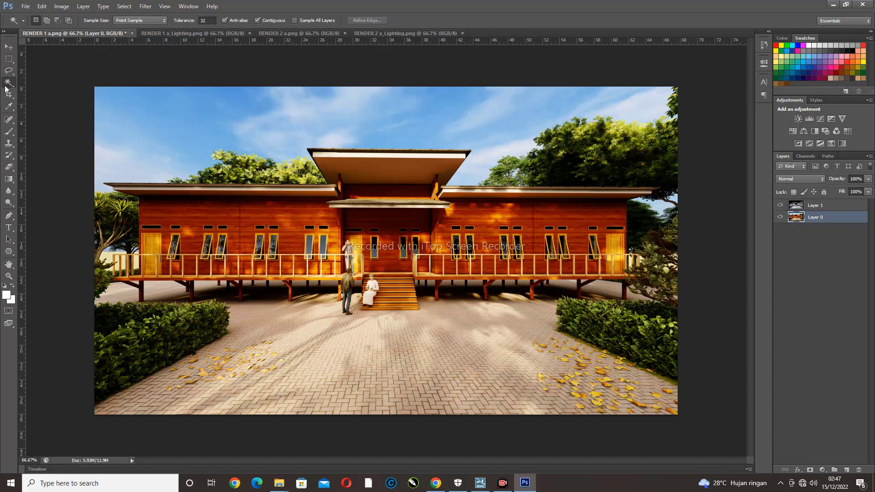
click(9, 59)
mouse_move(144, 110)
mouse_down()
mouse_move(164, 112)
mouse_move(202, 148)
mouse_up()
mouse_move(91, 83)
shift+mouse_down()
mouse_move(781, 270)
mouse_move(762, 276)
mouse_move(757, 253)
mouse_move(711, 240)
shift+mouse_up()
key(Escape)
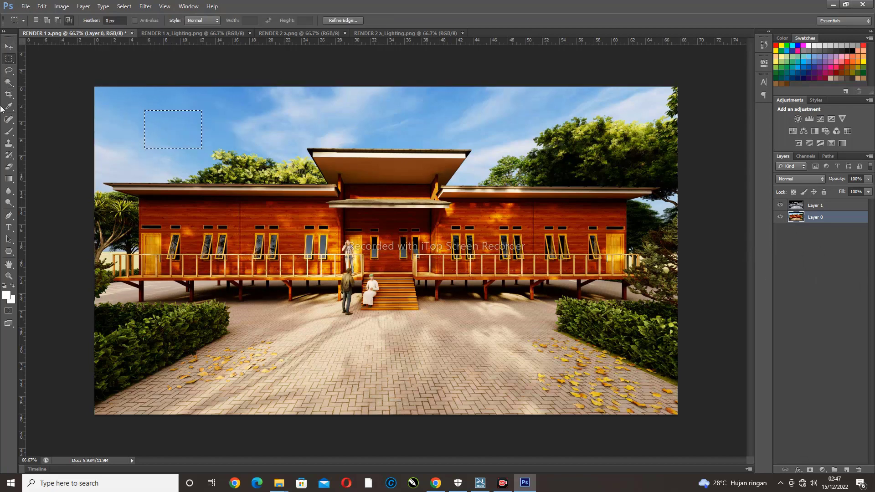
Select the whole sky on Layer 0 with the Magic Wand, adding the cloud areas and the part beside the trees
click(8, 82)
click(96, 136)
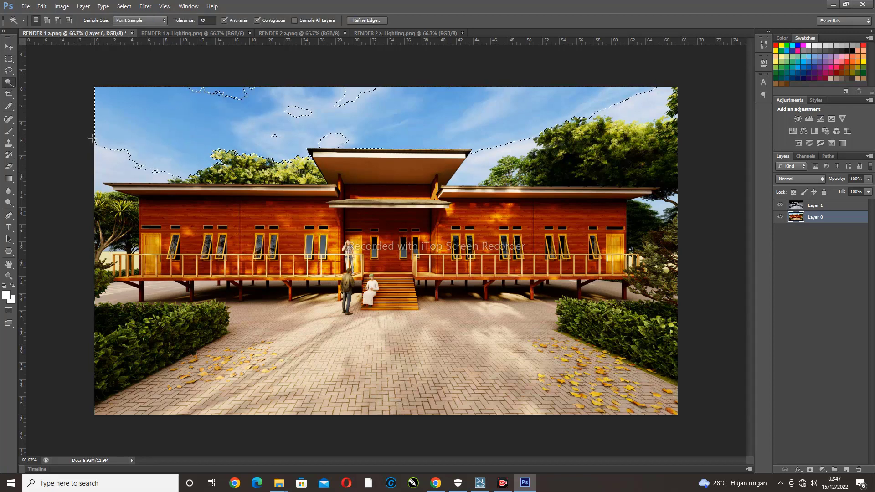
key(Delete)
key(ctrl+z)
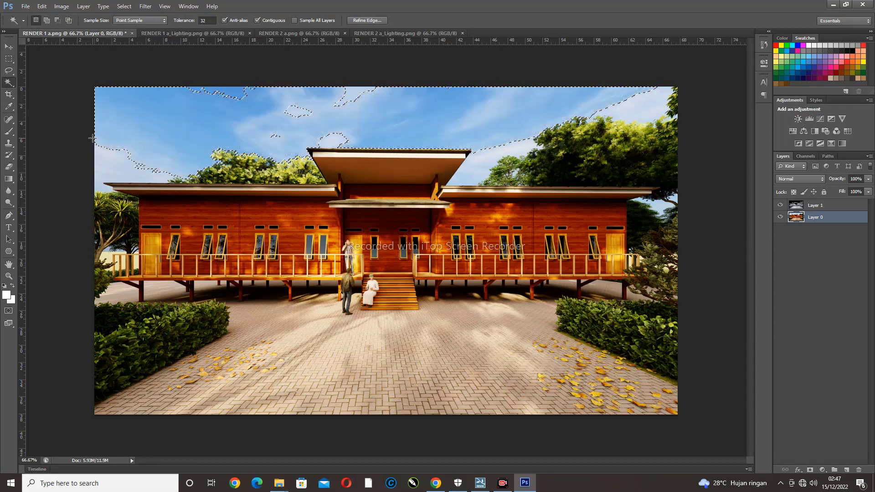
shift+click(119, 158)
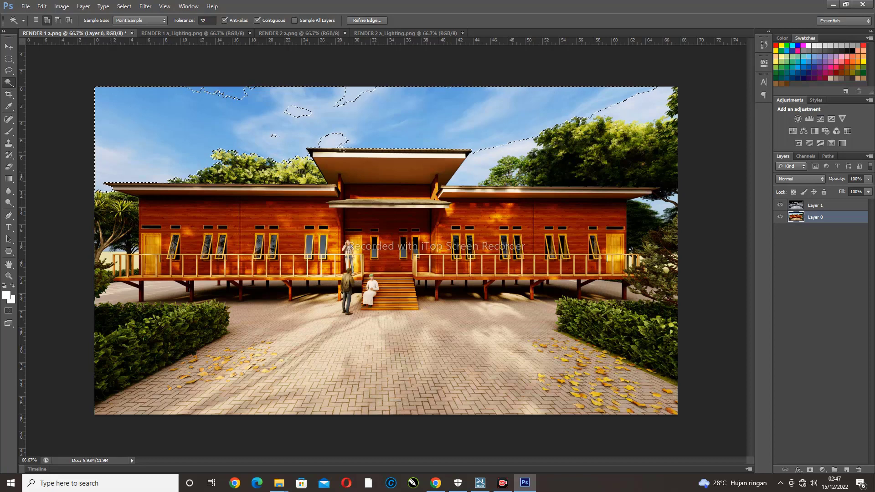
shift+click(245, 93)
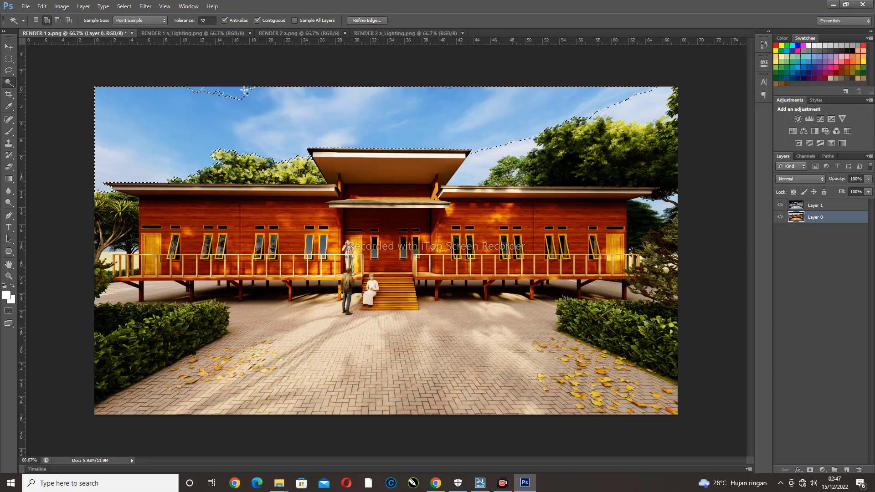
shift+click(517, 173)
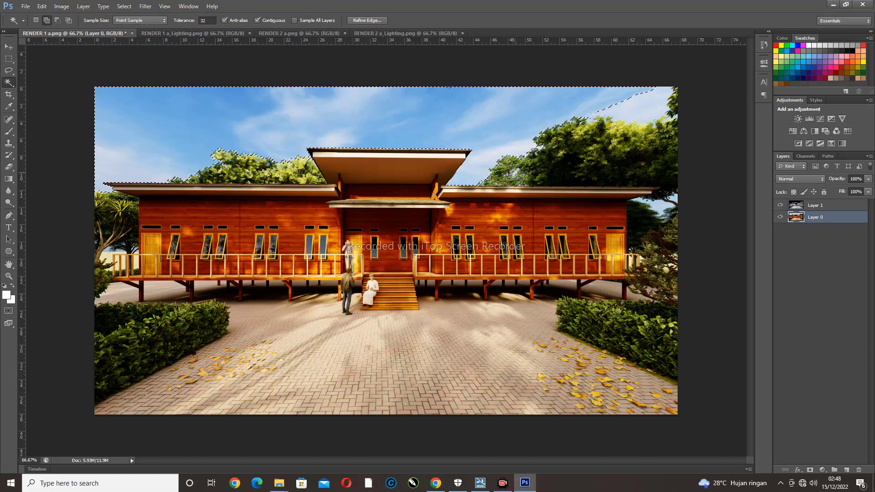
shift+click(674, 114)
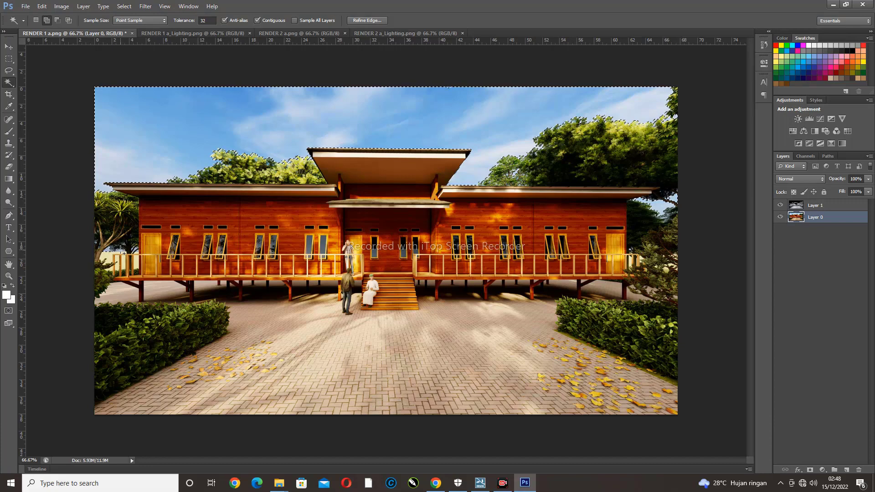
Delete the selected sky from Layer 0 and clear the selection
alt+scroll(81, 263, up, 2)
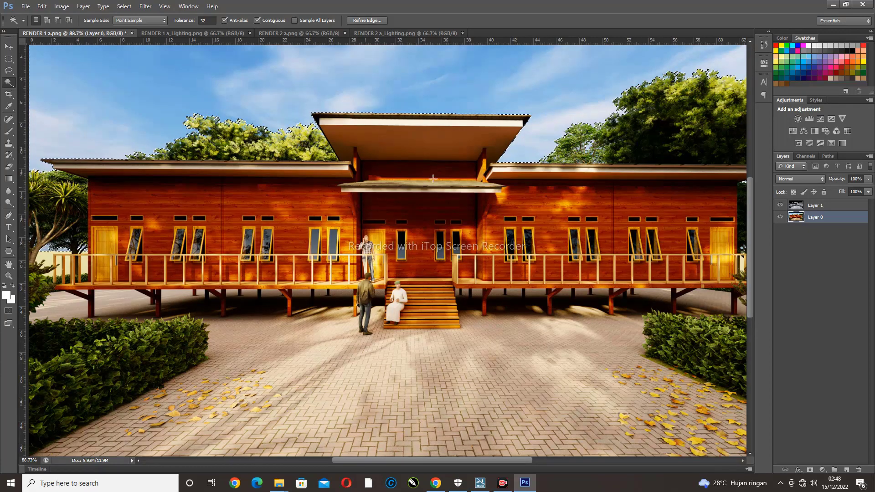
alt+scroll(618, 145, up, 8)
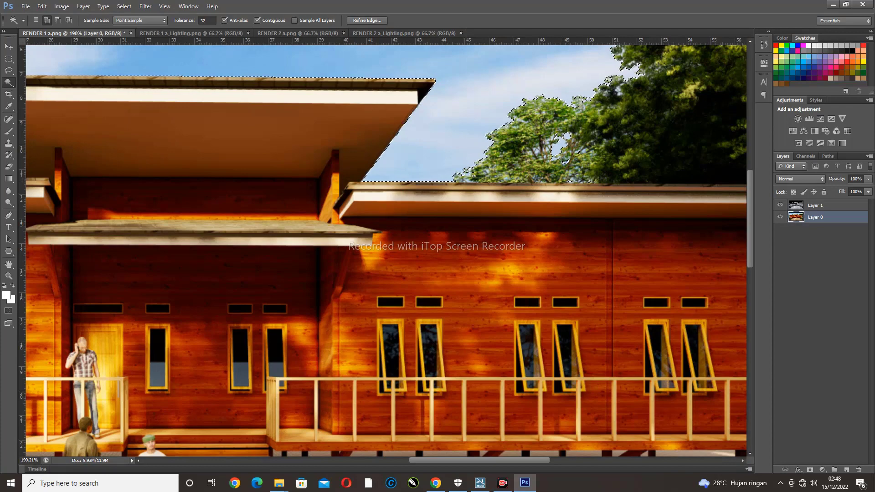
alt+scroll(585, 152, down, 3)
scroll(456, 156, down, 10)
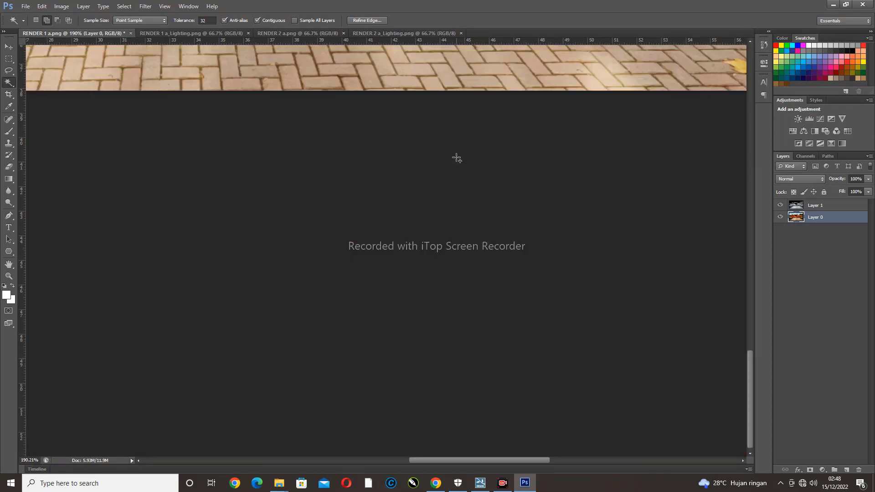
alt+scroll(429, 167, down, 6)
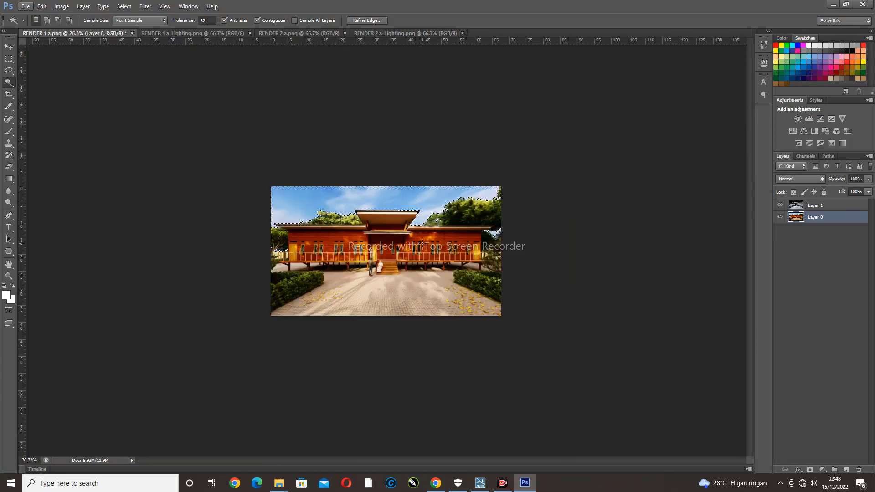
alt+scroll(381, 225, up, 5)
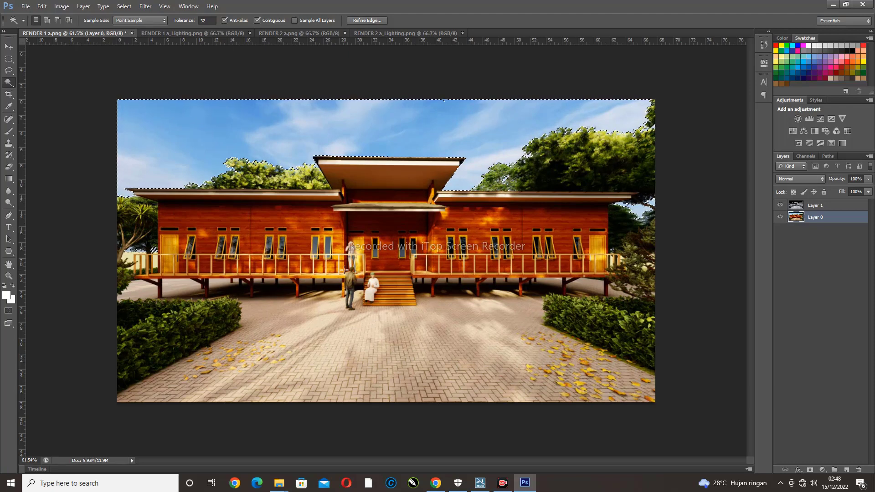
key(Delete)
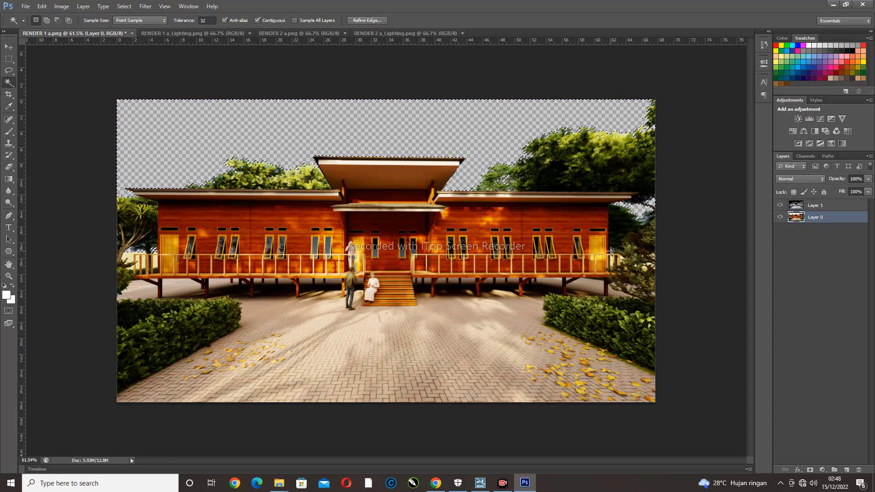
key(ctrl+d)
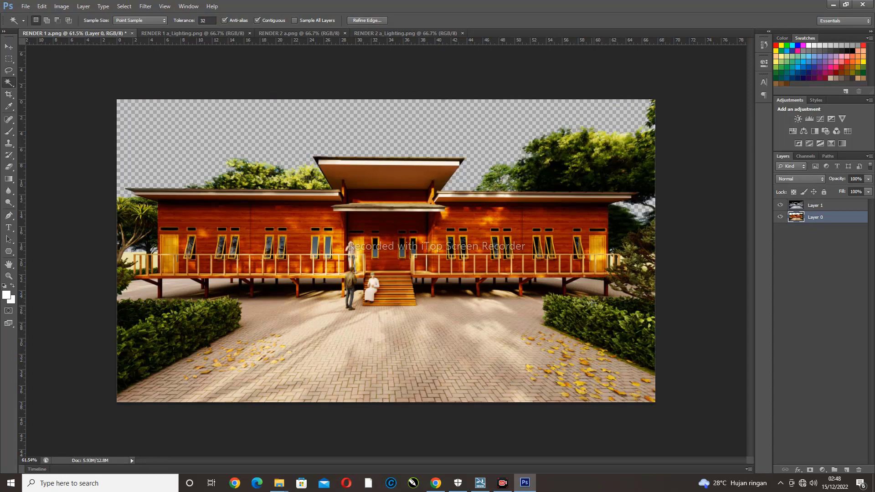
click(640, 214)
click(64, 127)
Add a new layer above Layer 0 and set the foreground colour to light blue c0e8ec
click(847, 470)
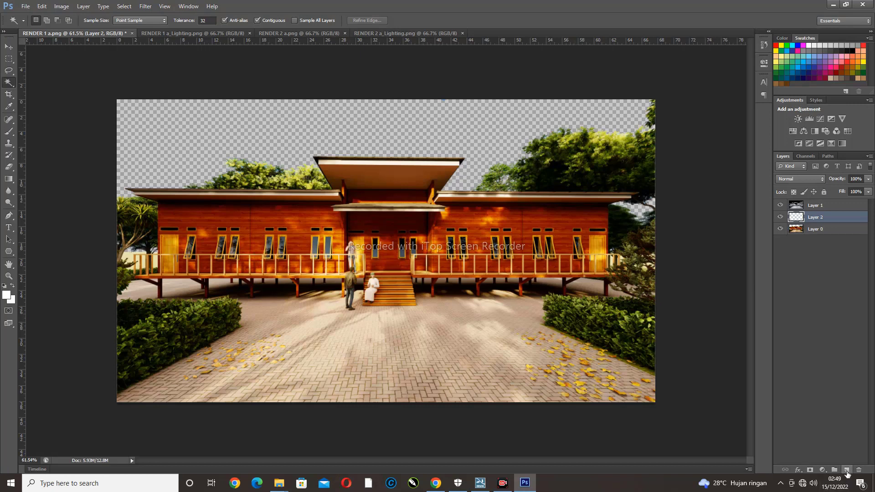
click(6, 297)
click(689, 351)
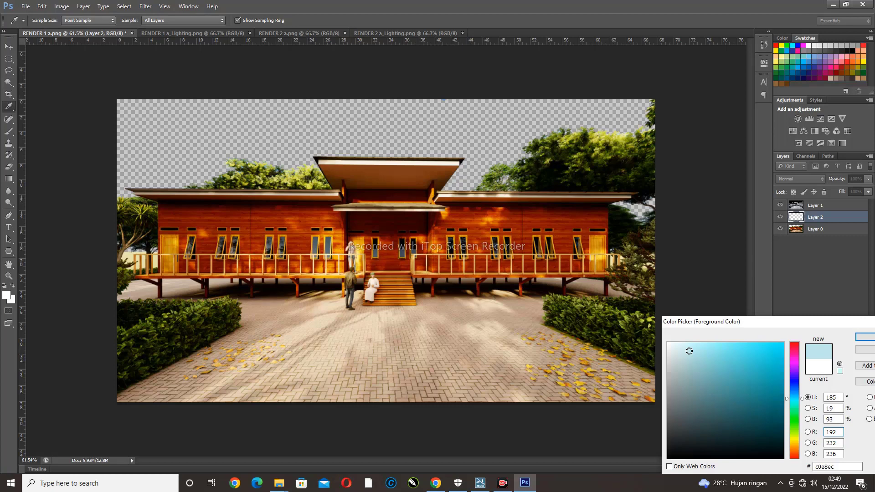
click(857, 338)
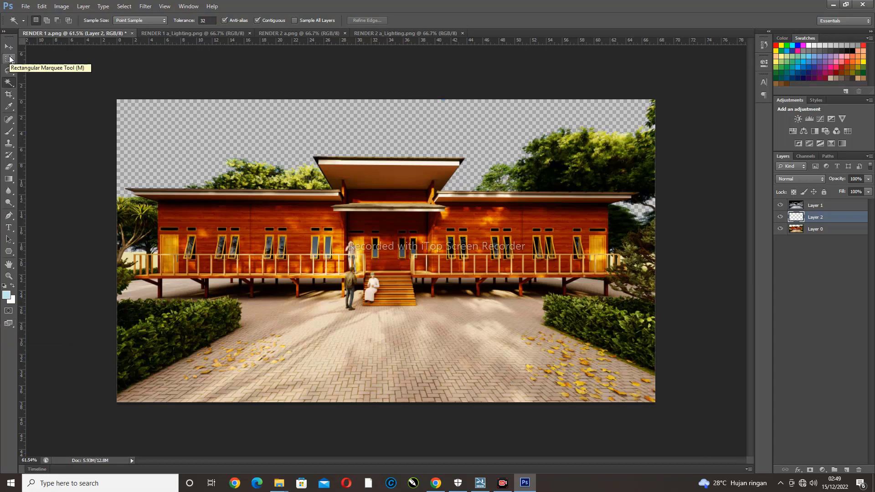
Try a gradient on a mask for the new empty layer, and delete that layer
click(811, 470)
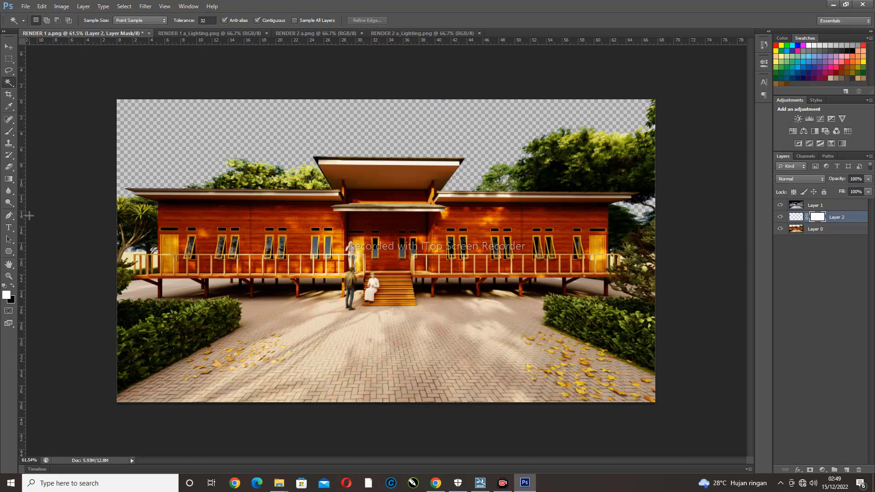
click(8, 179)
drag(165, 106, 742, 279)
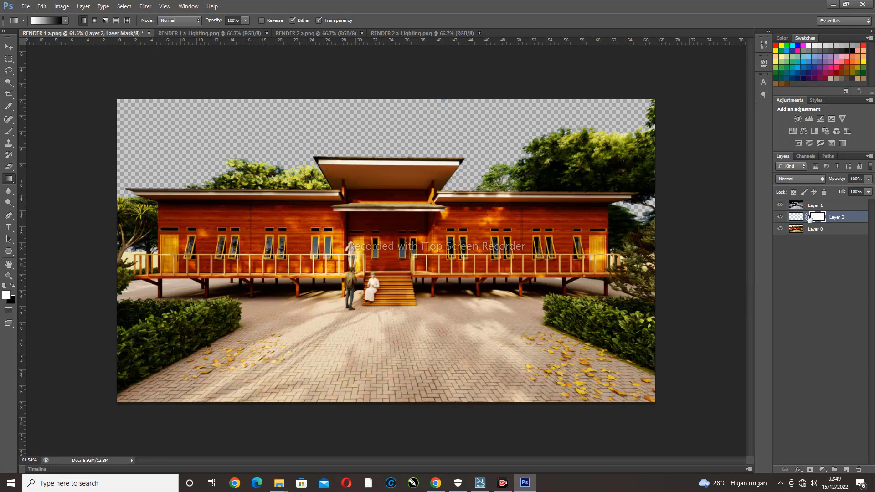
key(Delete)
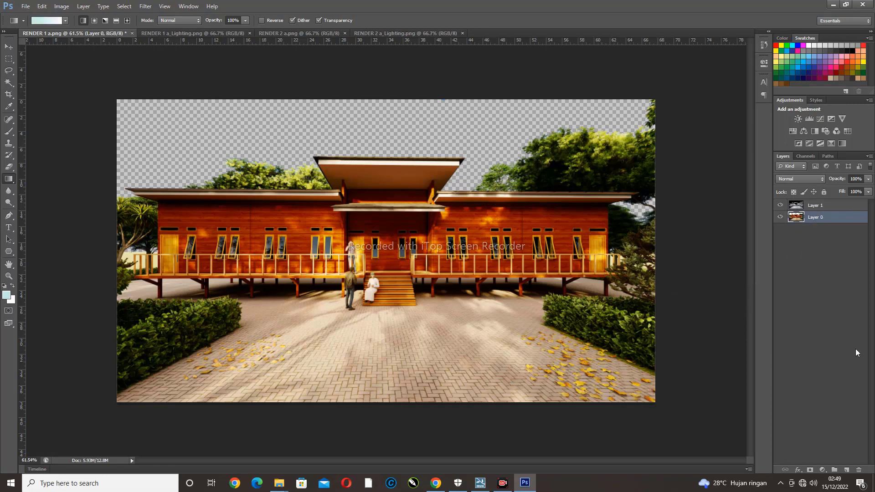
Draw a light blue rectangle shape of about 2066 × 569 px over the upper part of the image and place it below Layer 0
click(847, 471)
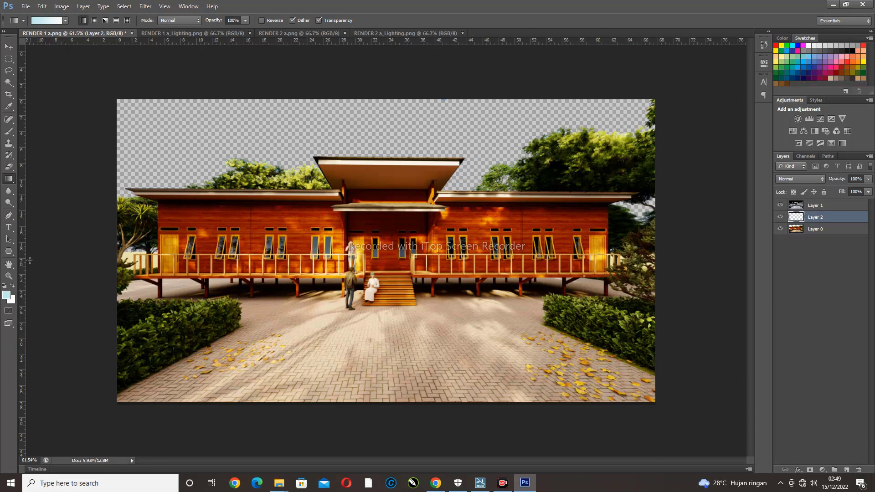
right_click(15, 186)
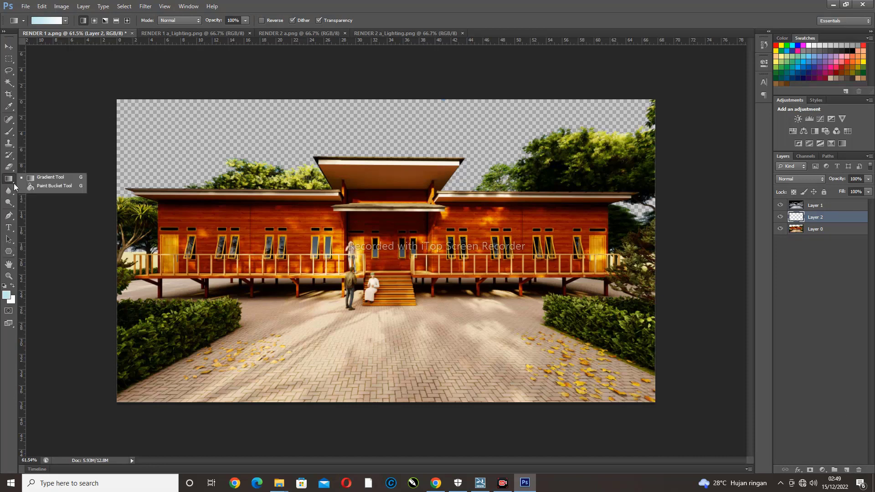
click(11, 254)
click(51, 250)
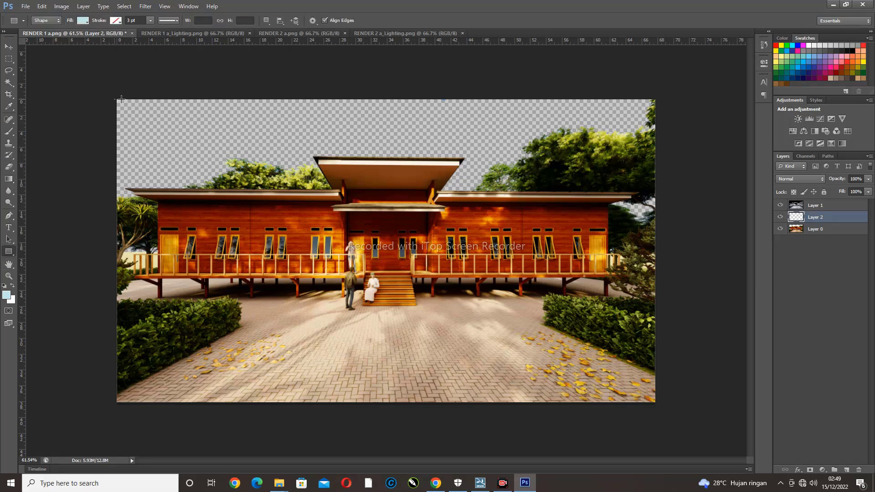
drag(114, 99, 694, 260)
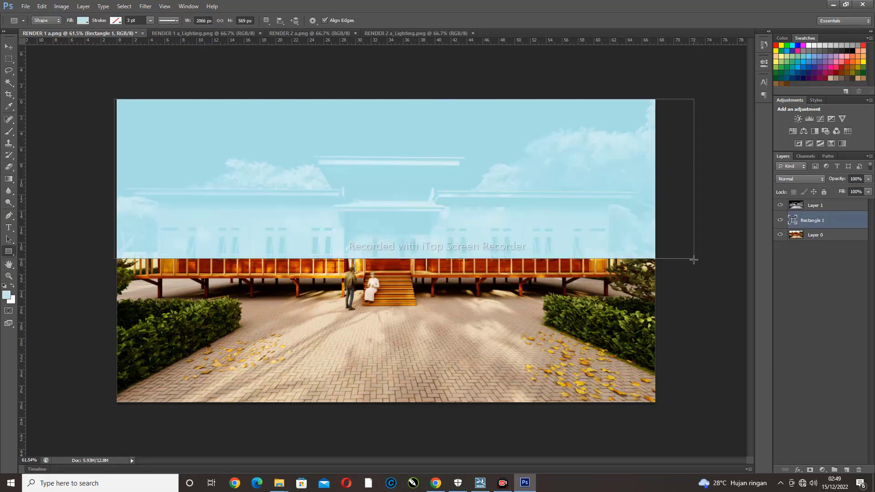
drag(846, 211, 842, 262)
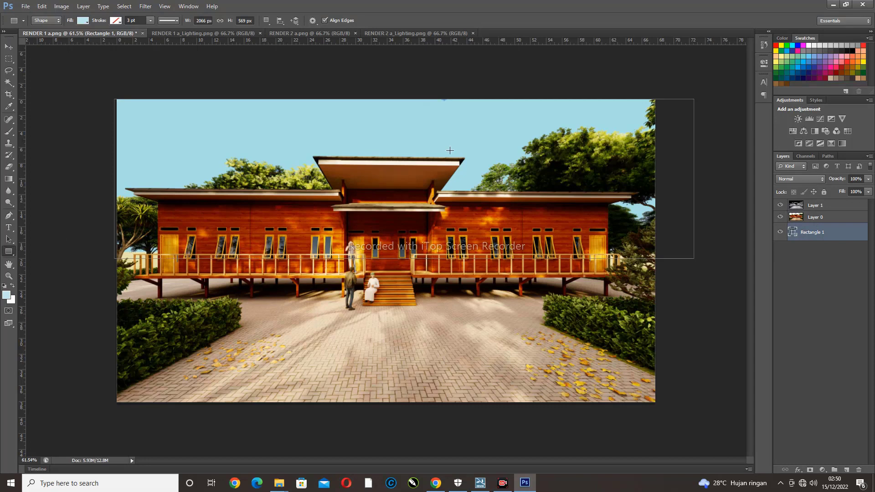
Set the foreground colour to near white
click(809, 45)
click(475, 168)
click(395, 188)
click(5, 295)
click(677, 352)
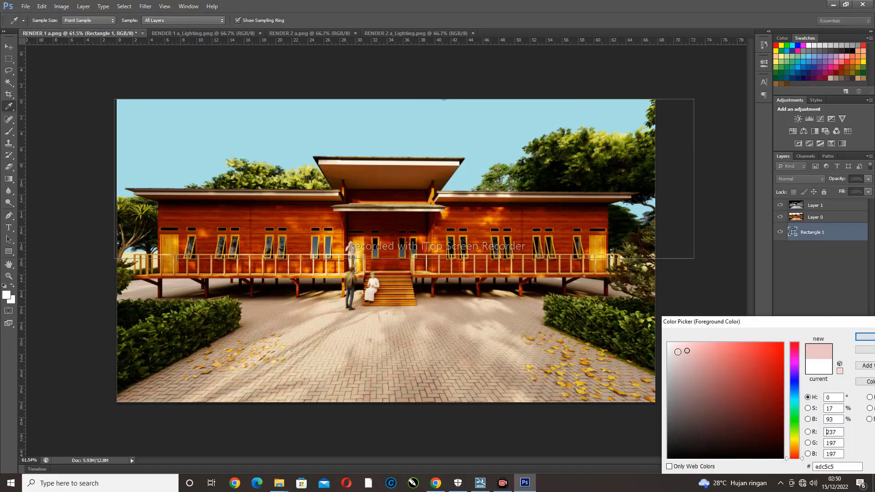
click(669, 345)
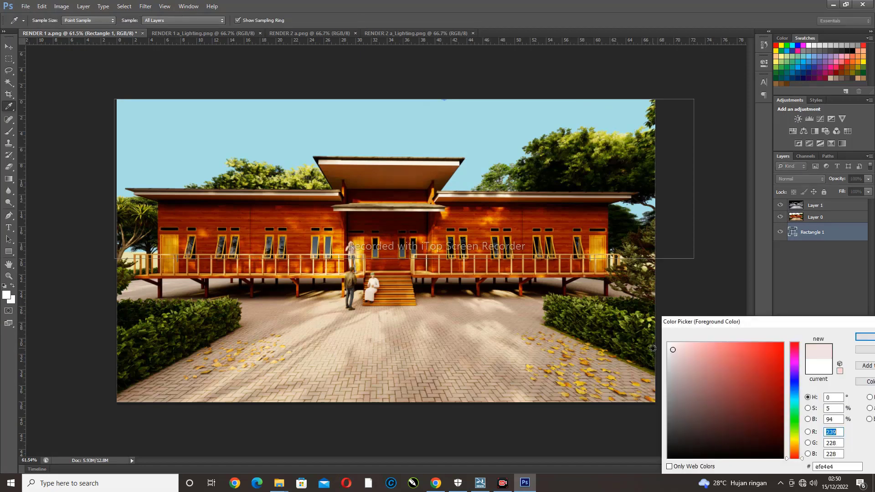
click(866, 337)
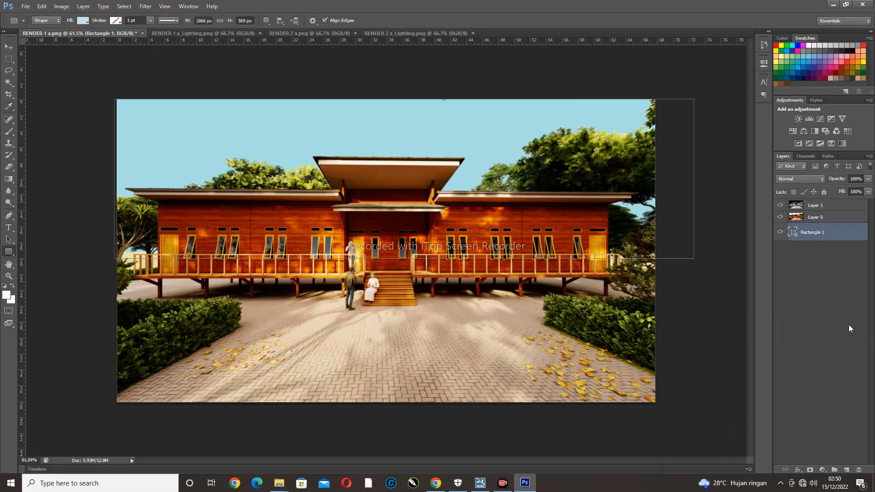
Set the sky rectangle's fill colour to very pale blue edf7f8
double_click(812, 233)
double_click(794, 232)
click(673, 349)
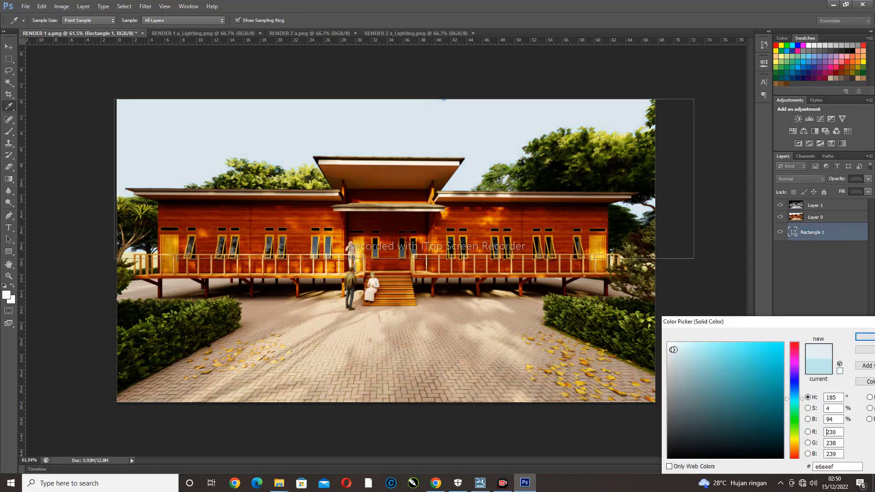
drag(674, 350, 663, 345)
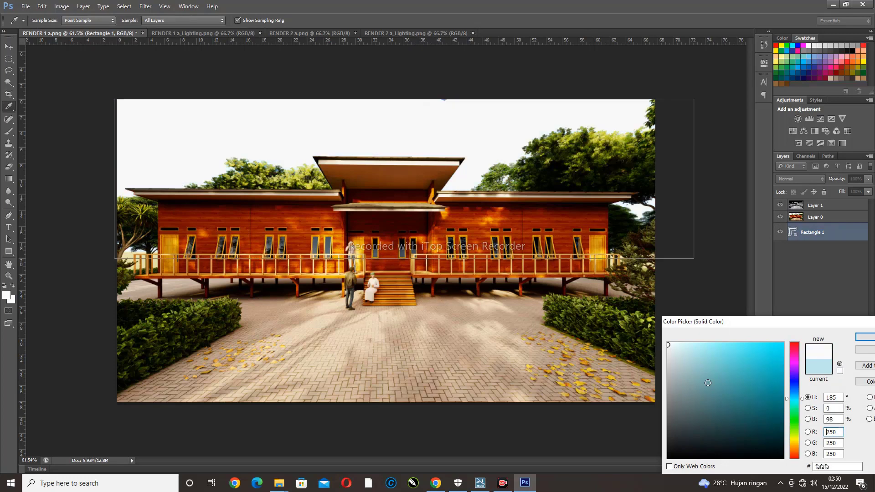
click(675, 345)
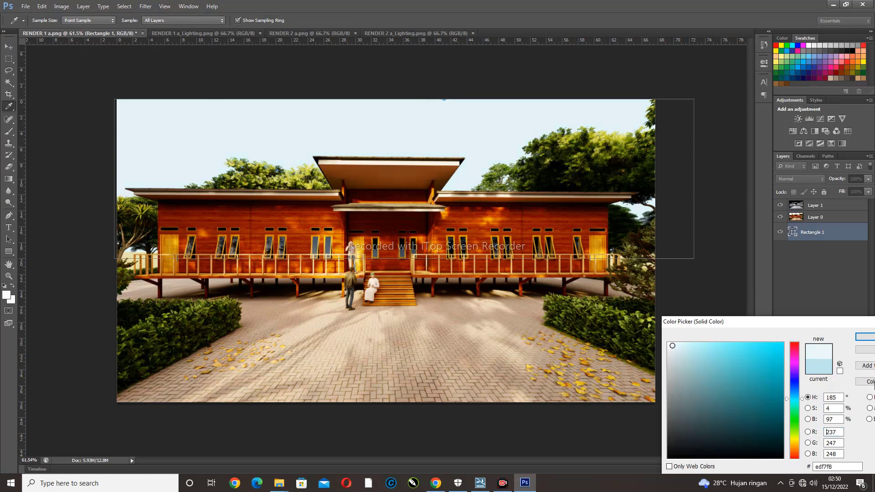
click(865, 337)
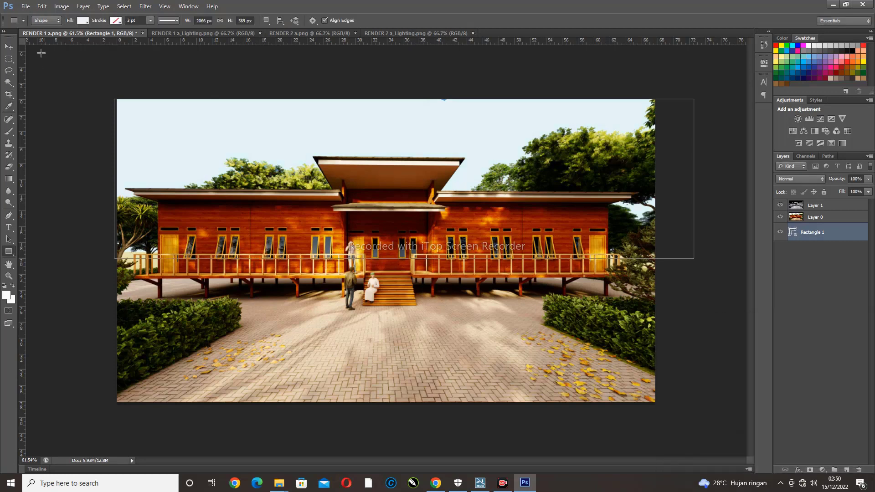
click(9, 47)
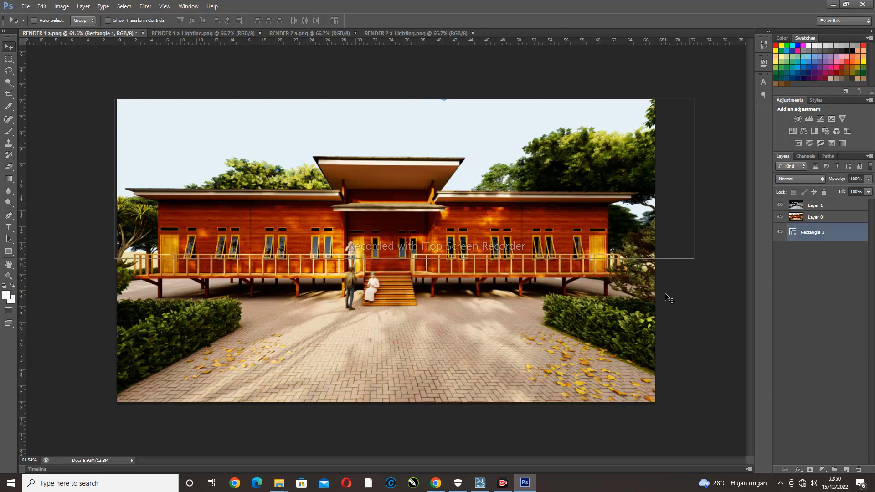
Merge Layer 1, Layer 0 and the Rectangle 1 shape into a single layer
shift+click(825, 218)
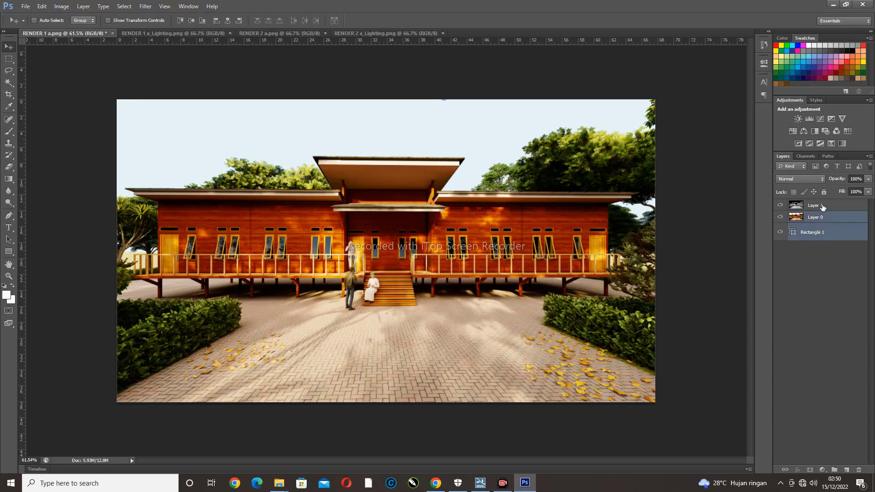
shift+click(823, 208)
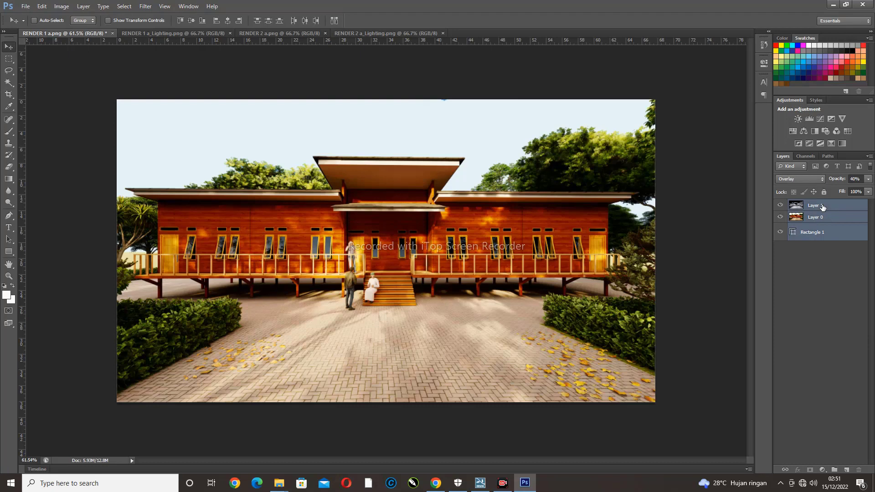
right_click(819, 232)
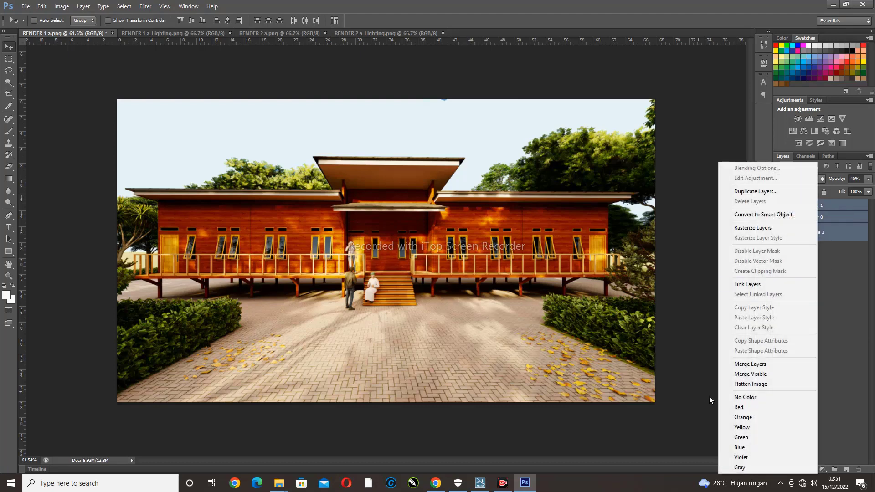
click(774, 364)
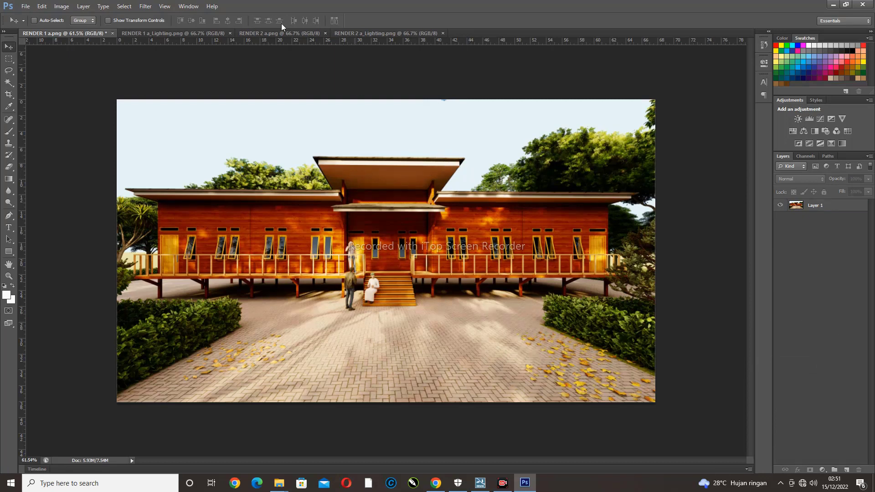
Browse the filters available for the merged layer, and undo the merge so the three layers are separate
click(146, 6)
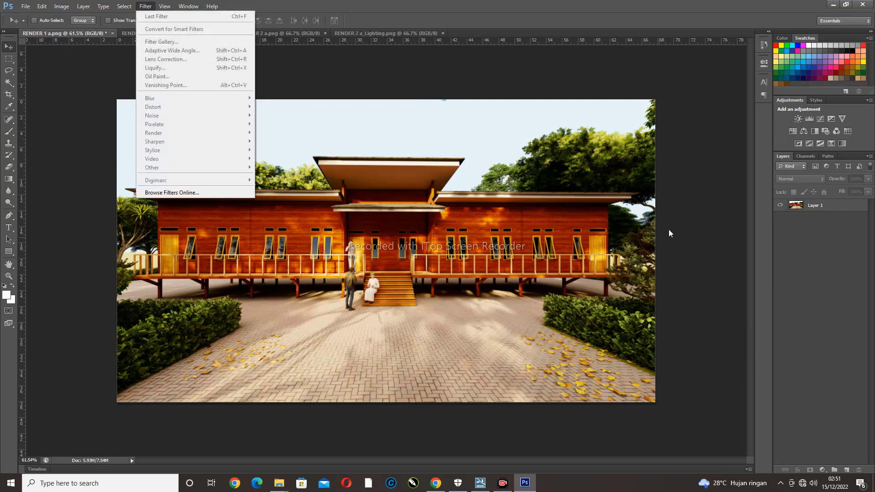
click(665, 231)
click(147, 10)
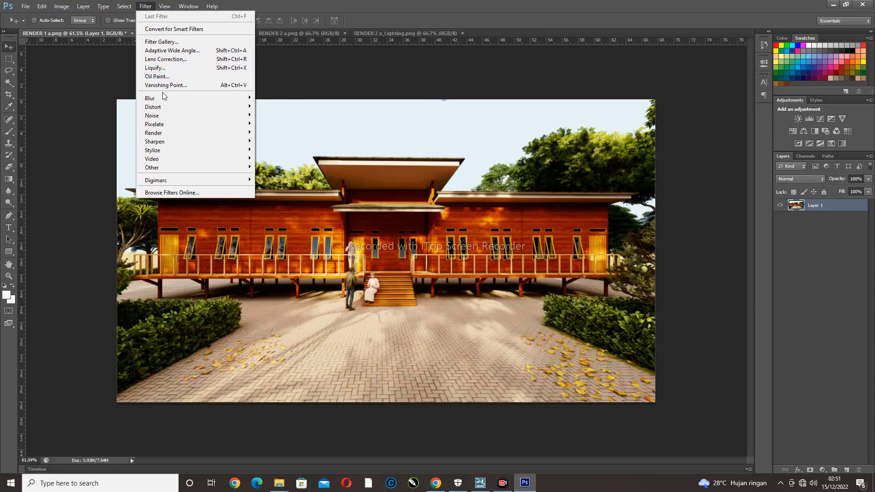
click(92, 98)
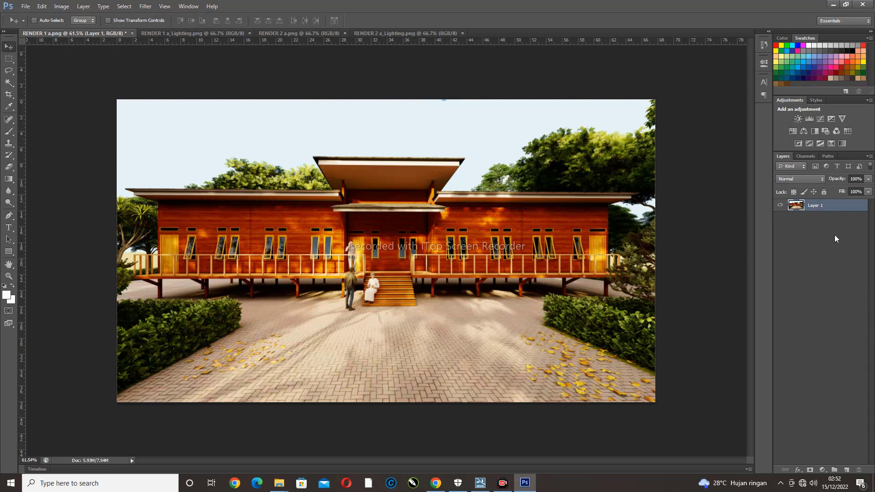
shift+click(835, 234)
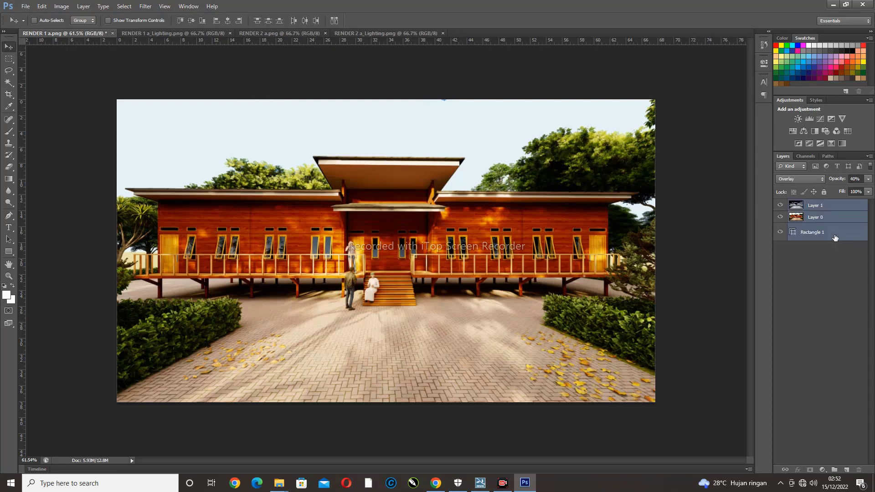
click(820, 305)
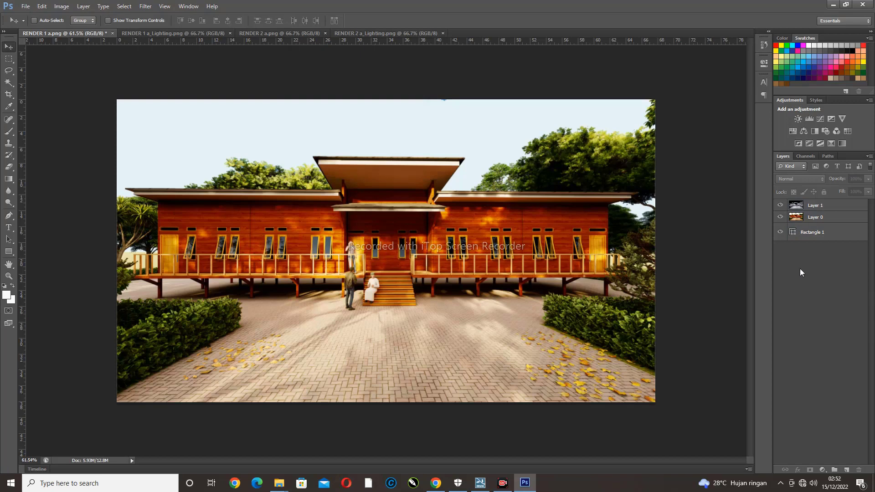
Load the outline of Layer 0's house, trees and ground as a selection and browse the available filters
click(820, 218)
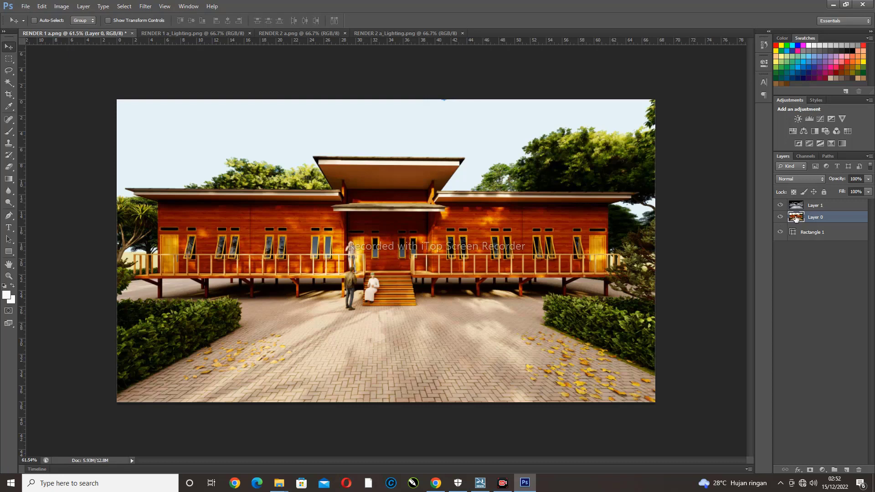
ctrl+click(796, 219)
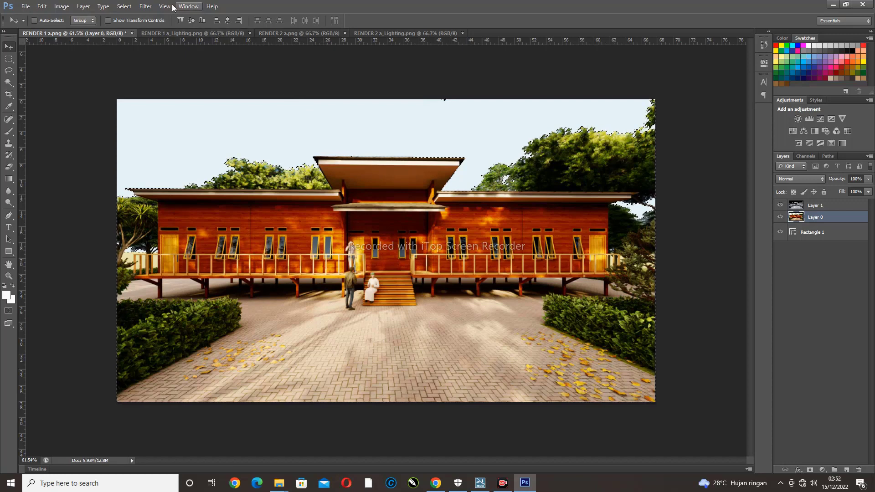
click(145, 5)
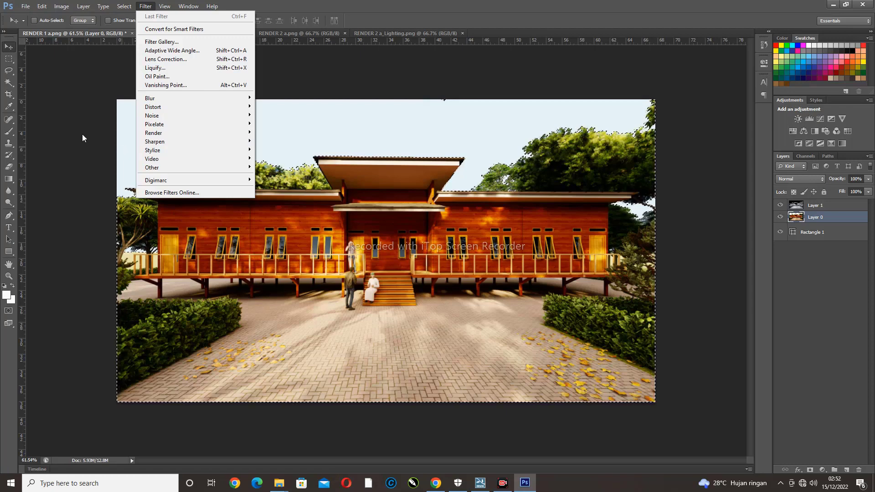
click(52, 183)
click(818, 255)
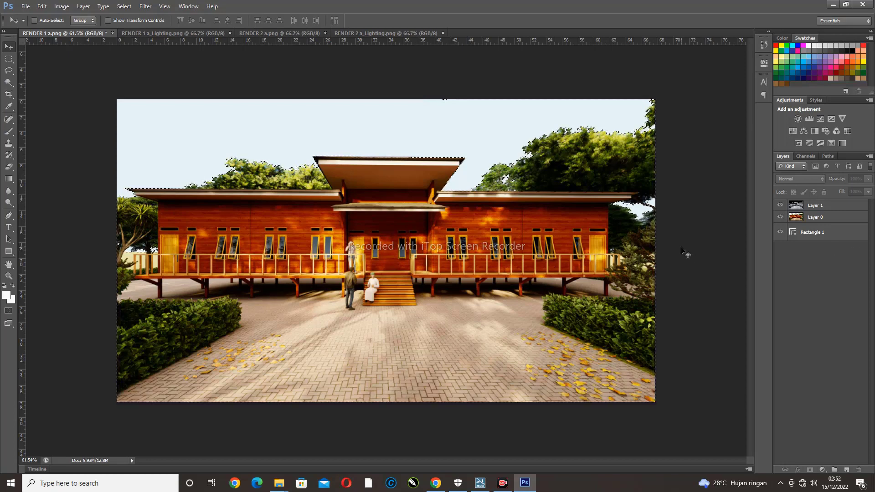
click(793, 216)
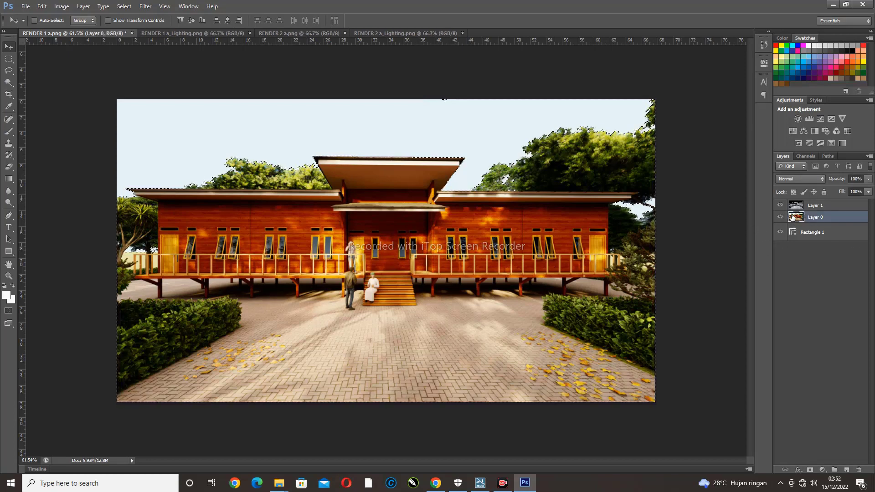
Clear the Layer 0 outline selection and return to the Move tool
click(808, 264)
click(9, 59)
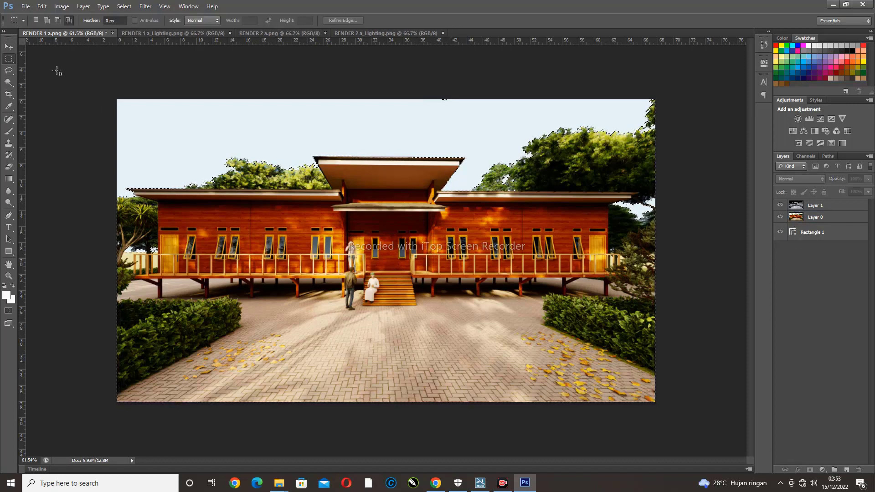
click(57, 72)
click(8, 47)
Delete Layer 0's contents within its loaded outline selection, and undo the deletion
click(798, 218)
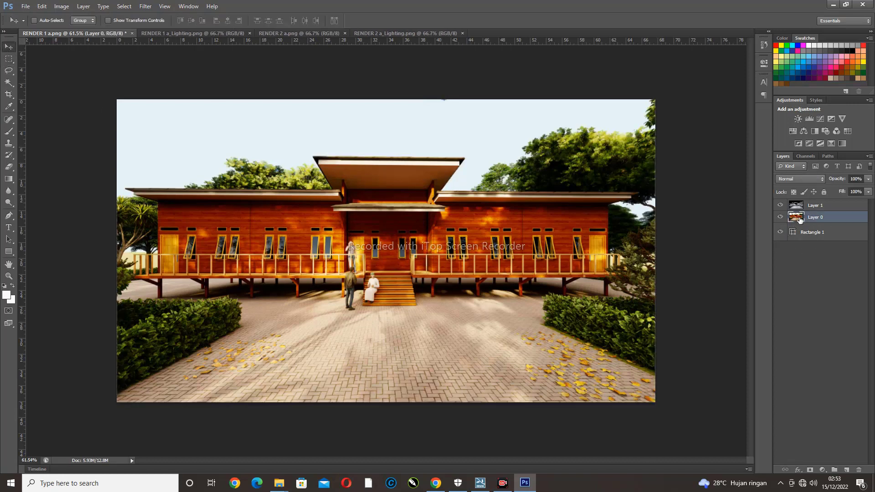
ctrl+click(797, 219)
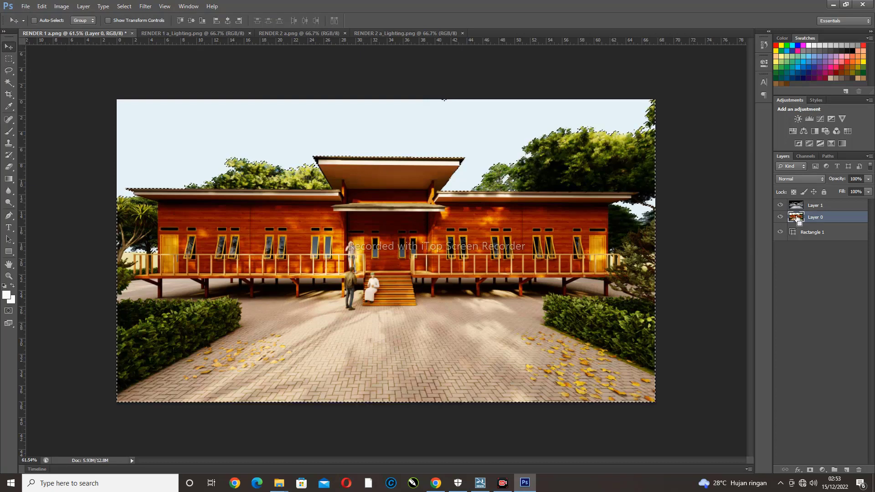
key(Delete)
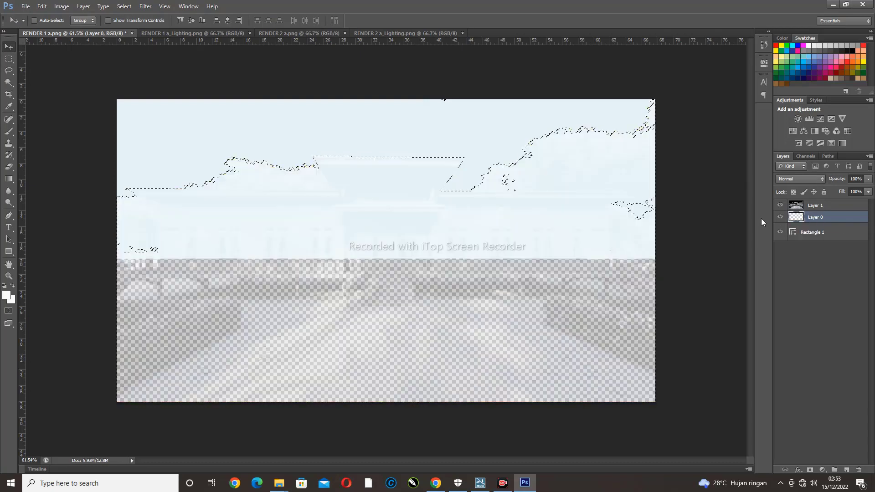
key(ctrl+z)
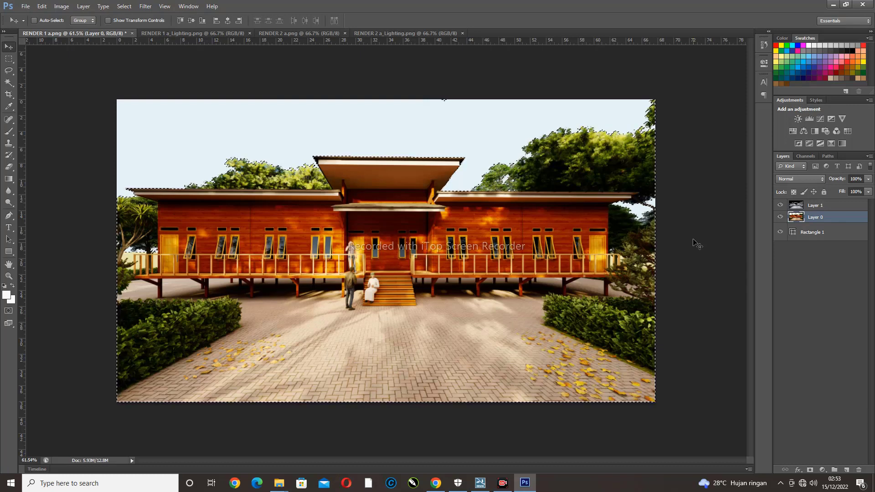
Try to merge Layer 1, Layer 0 and Rectangle 1, and clear the outline selection
click(799, 291)
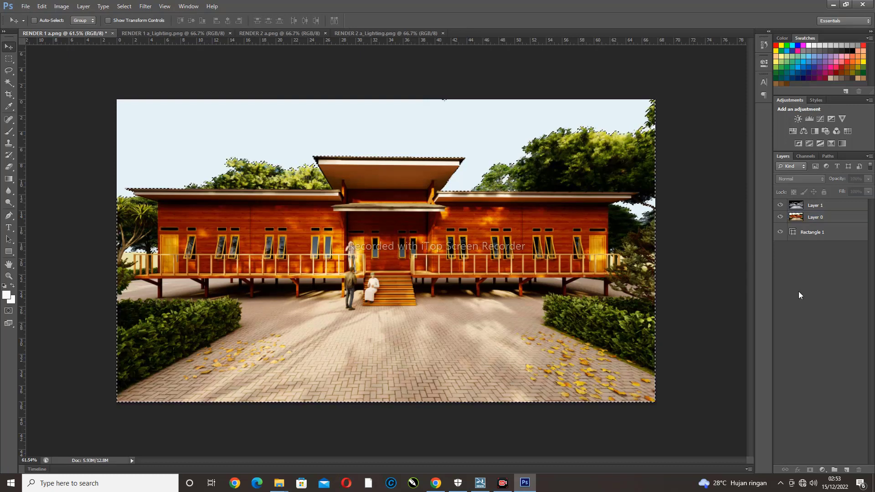
click(830, 209)
shift+click(826, 217)
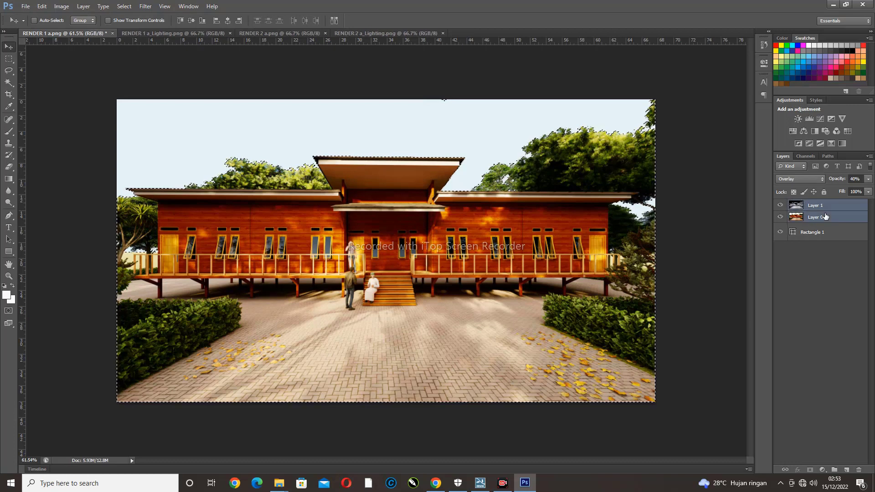
shift+click(833, 238)
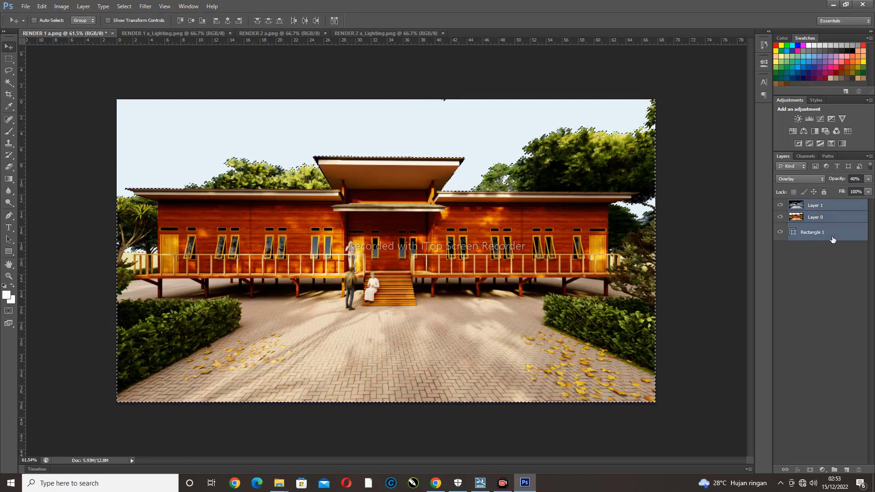
right_click(806, 233)
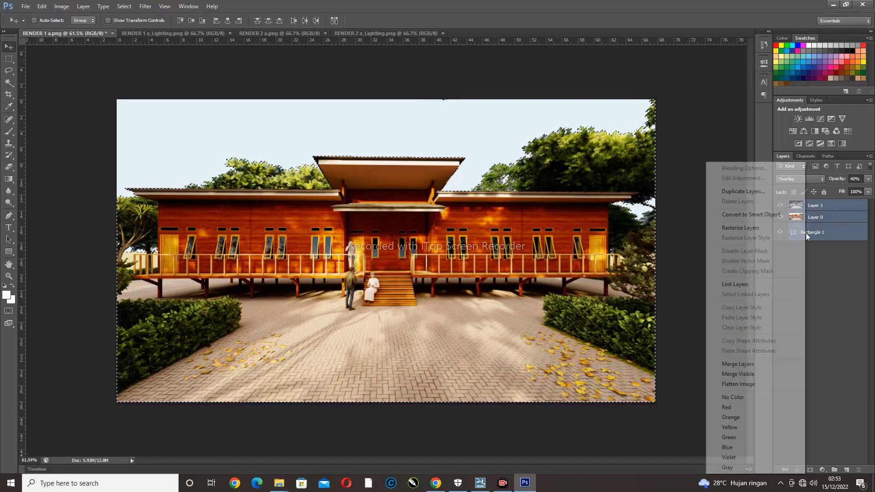
click(766, 365)
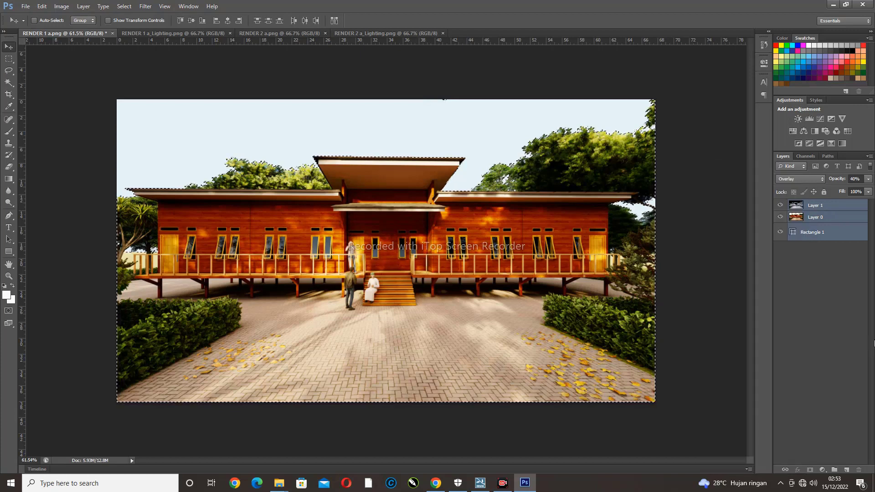
click(9, 59)
key(ctrl+d)
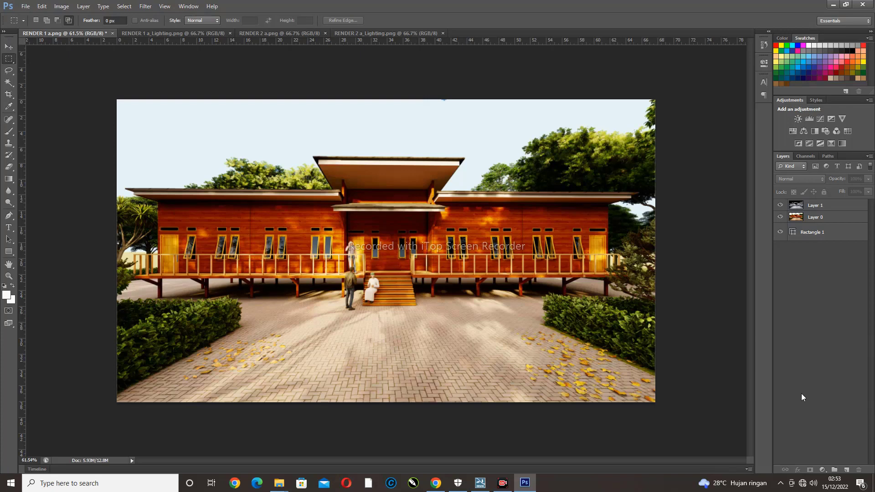
Set Layer 1's blend mode to Soft Light and its opacity to 70%
click(815, 206)
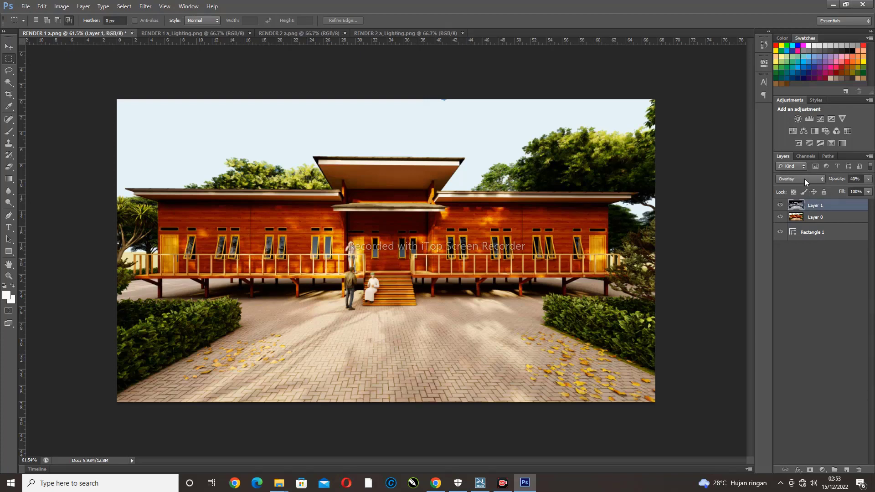
click(806, 179)
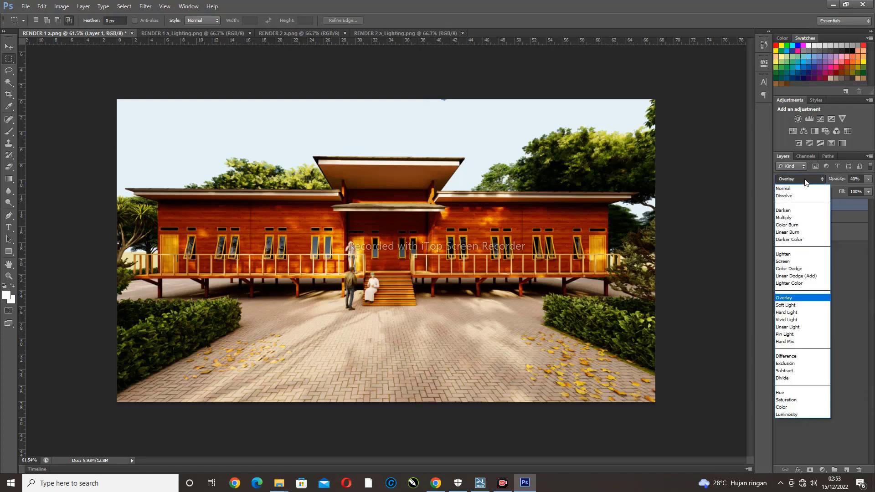
click(788, 305)
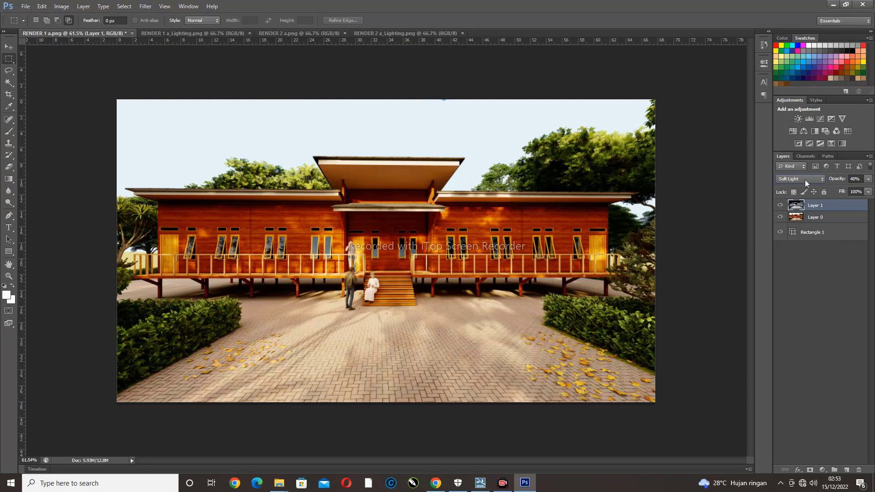
click(868, 179)
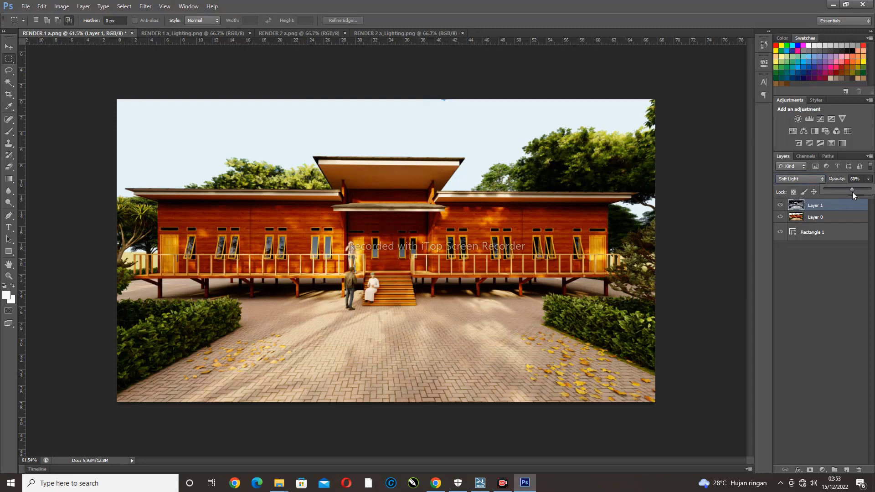
mouse_move(853, 192)
mouse_down()
mouse_move(838, 198)
mouse_move(862, 197)
mouse_move(850, 193)
mouse_up()
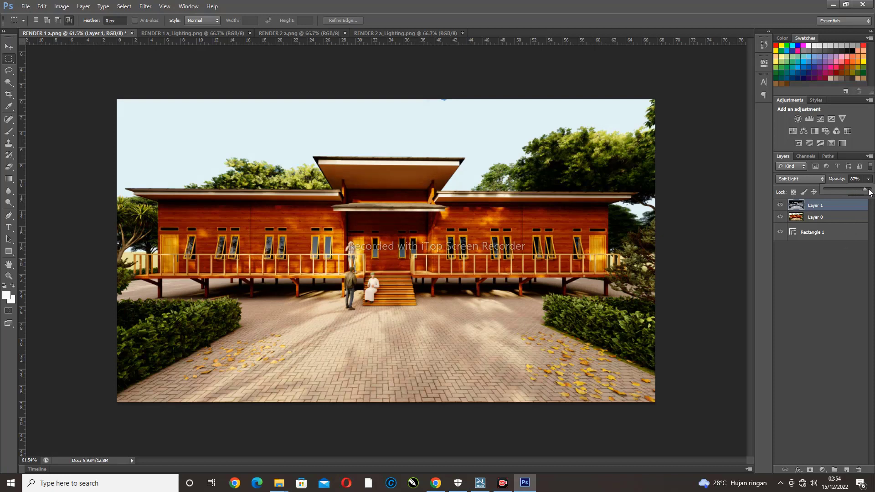
mouse_move(869, 192)
mouse_down()
mouse_move(842, 196)
mouse_move(855, 195)
mouse_up()
click(869, 179)
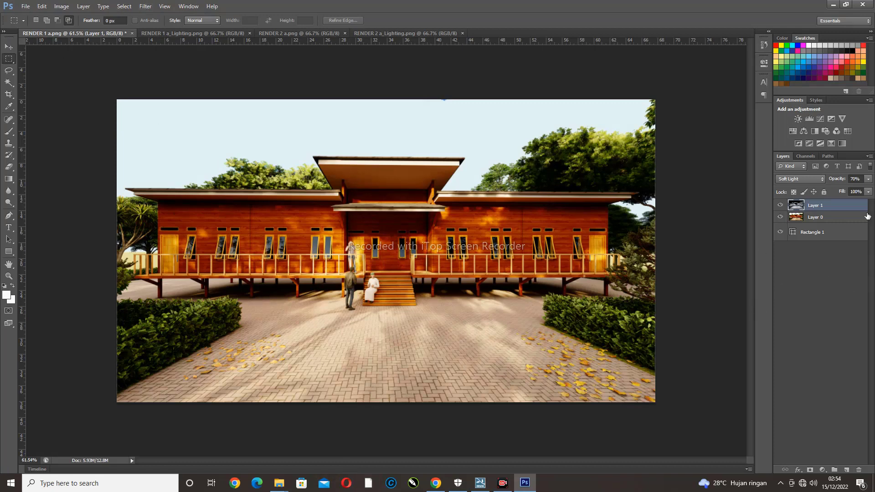
Merge the Soft Light lighting layer with Layer 0 and Rectangle 1, and undo the merge
shift+click(828, 222)
shift+click(828, 234)
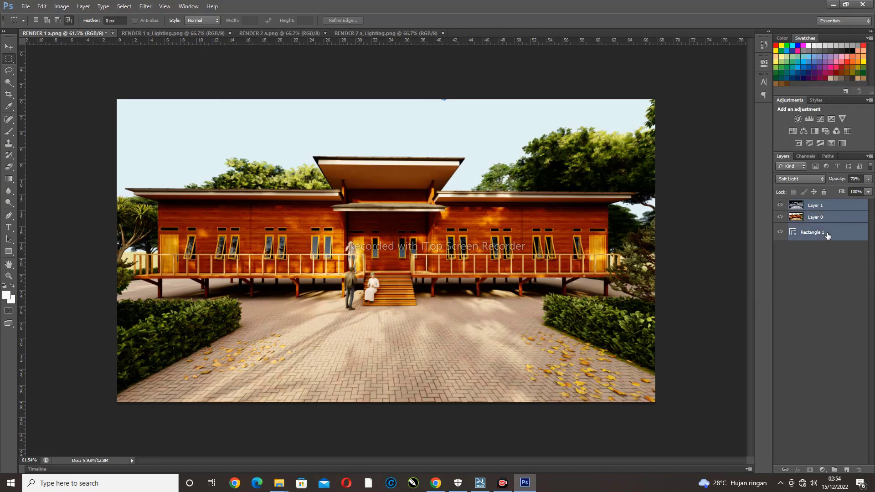
right_click(828, 235)
click(776, 368)
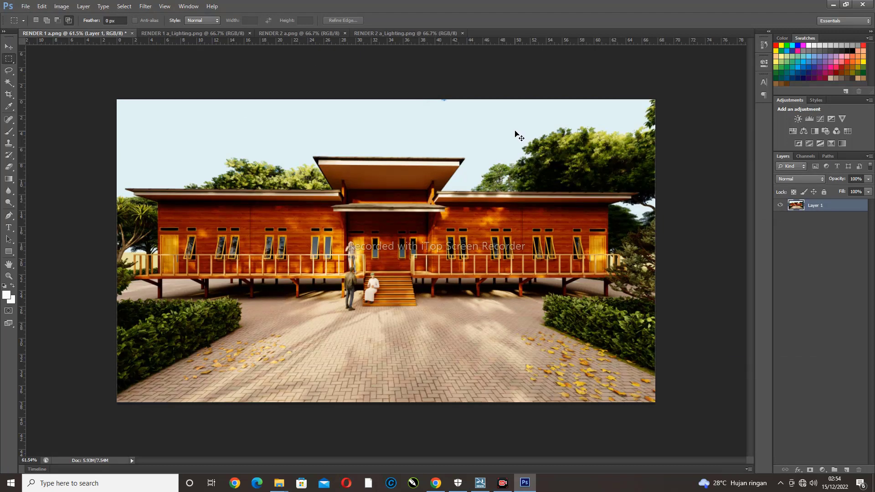
key(ctrl+z)
Look through the filter and selection commands available for Layer 0, and deselect all layers
click(146, 6)
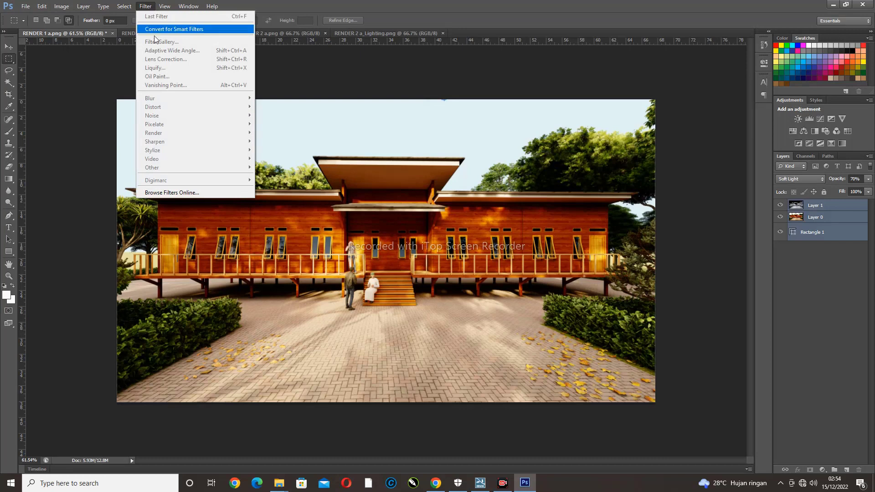
click(816, 217)
click(131, 7)
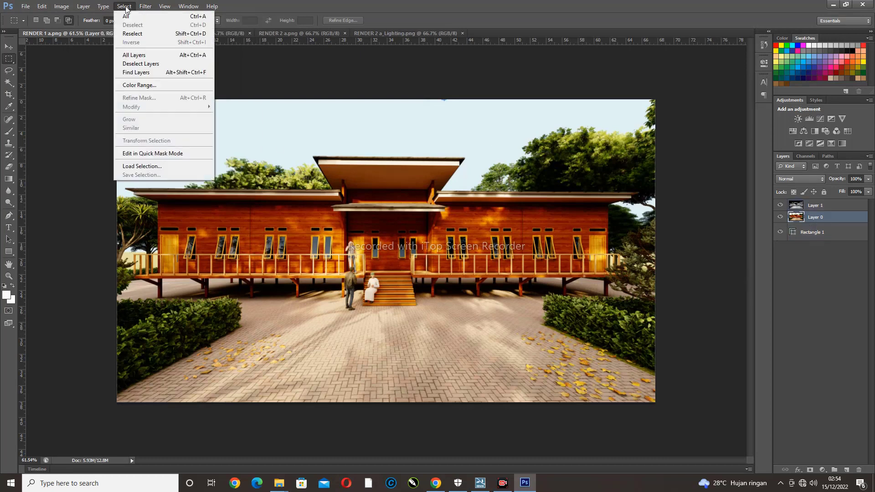
mouse_move(145, 6)
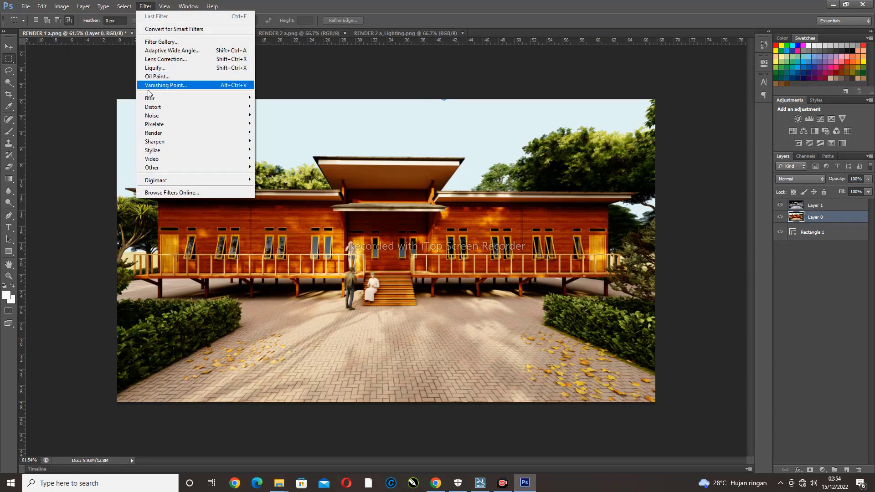
mouse_move(211, 183)
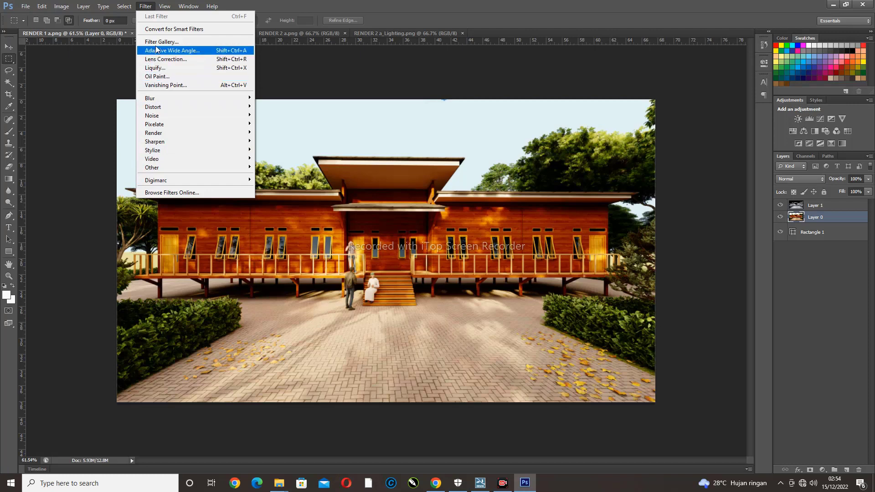
mouse_move(119, 11)
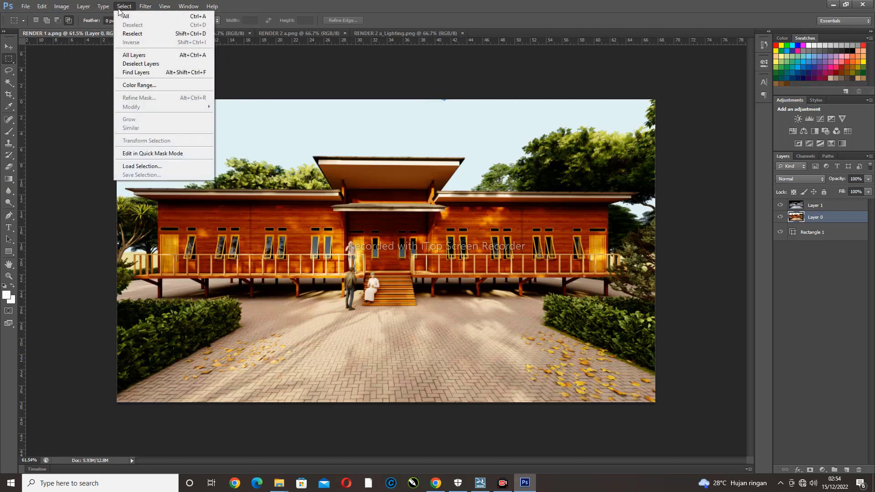
click(141, 64)
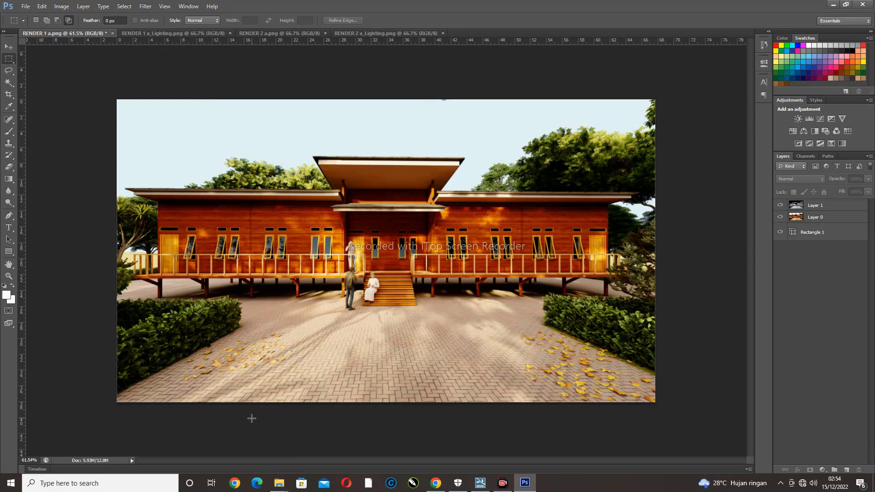
click(873, 484)
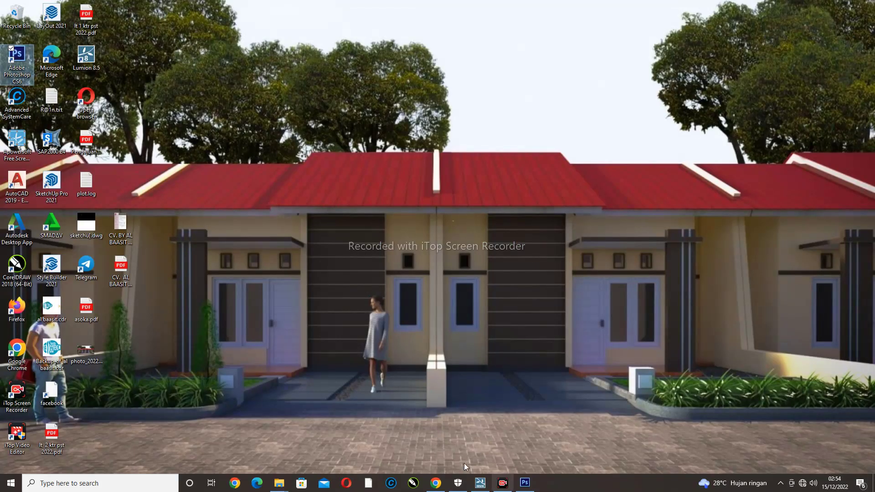
click(524, 483)
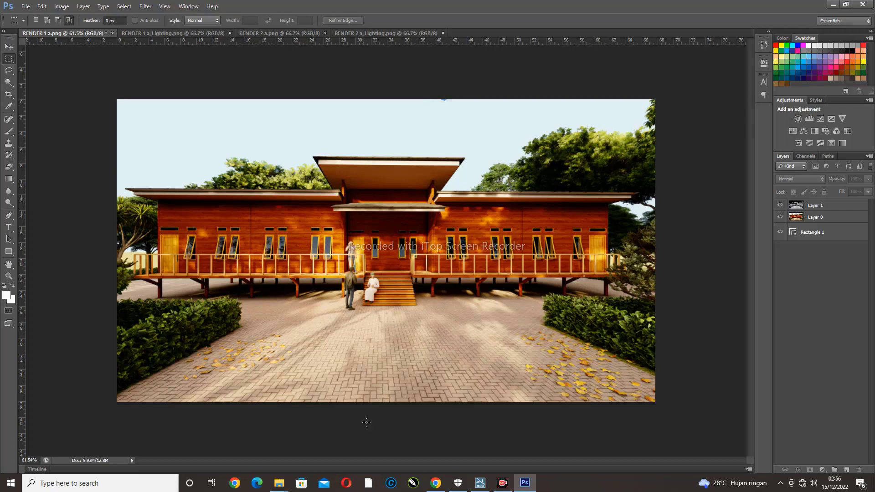
In the Camera Raw preferences, set JPEG and TIFF handling to automatically open all supported JPEGs and TIFFs
click(41, 6)
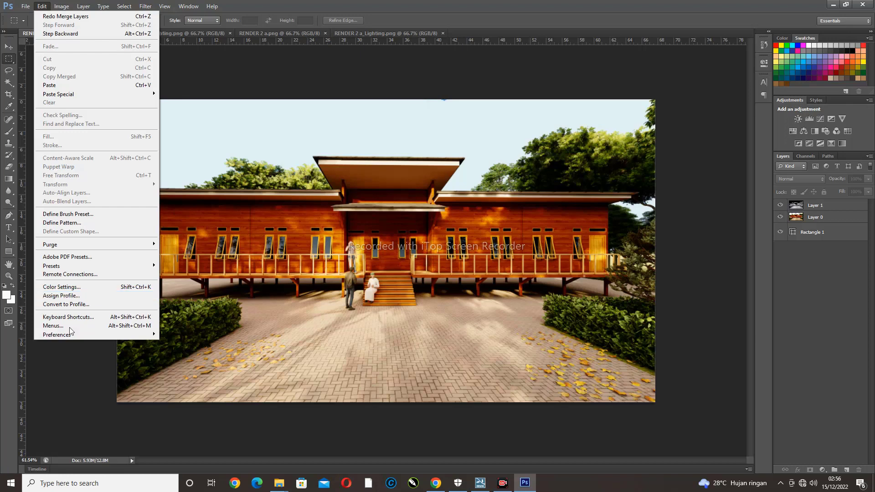
mouse_move(72, 335)
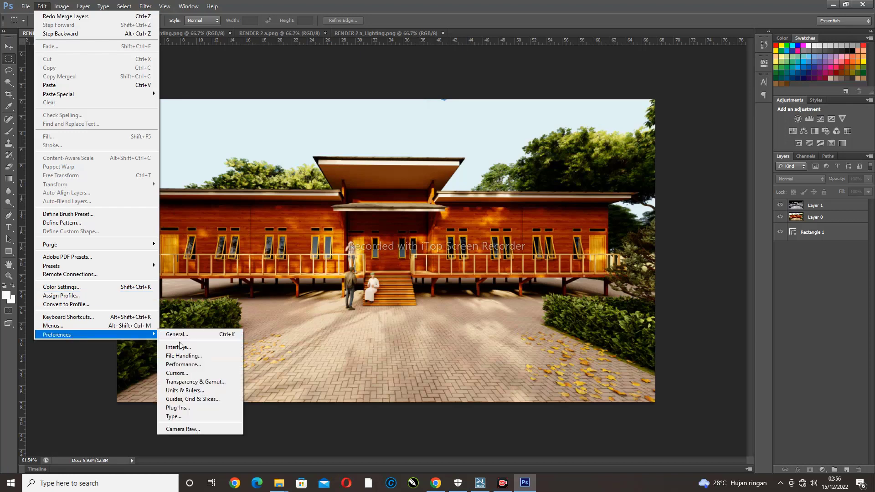
click(170, 430)
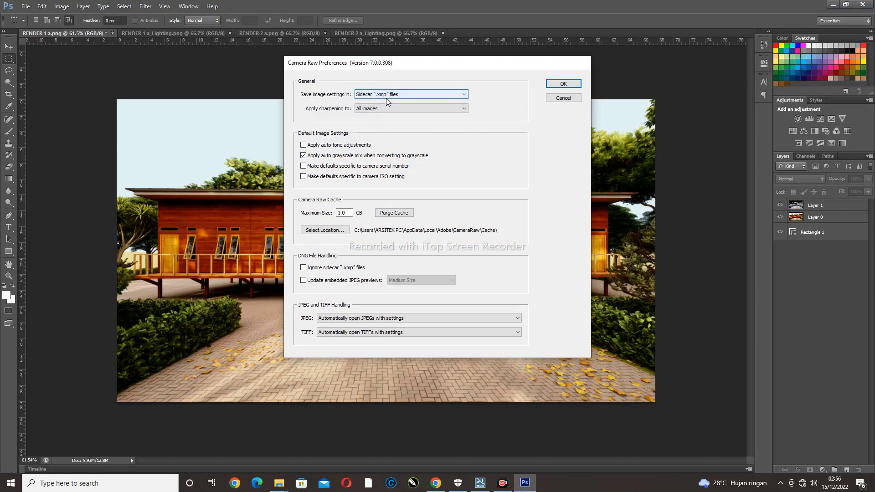
click(432, 337)
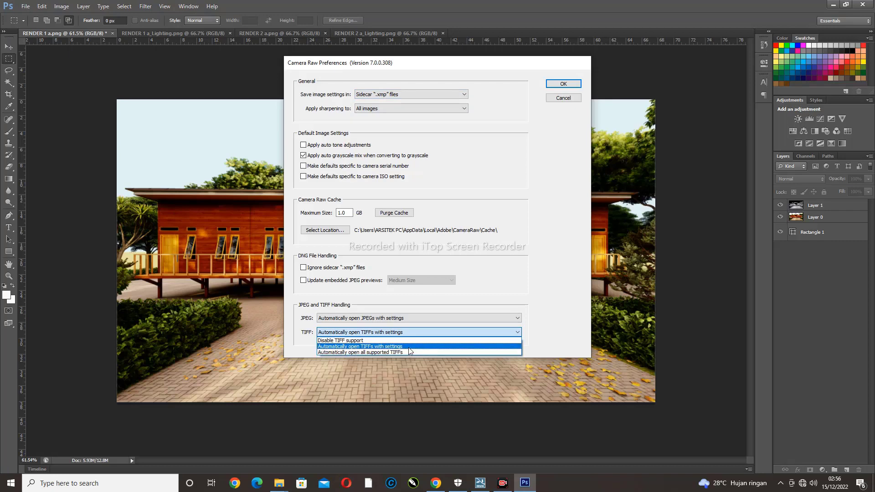
click(418, 328)
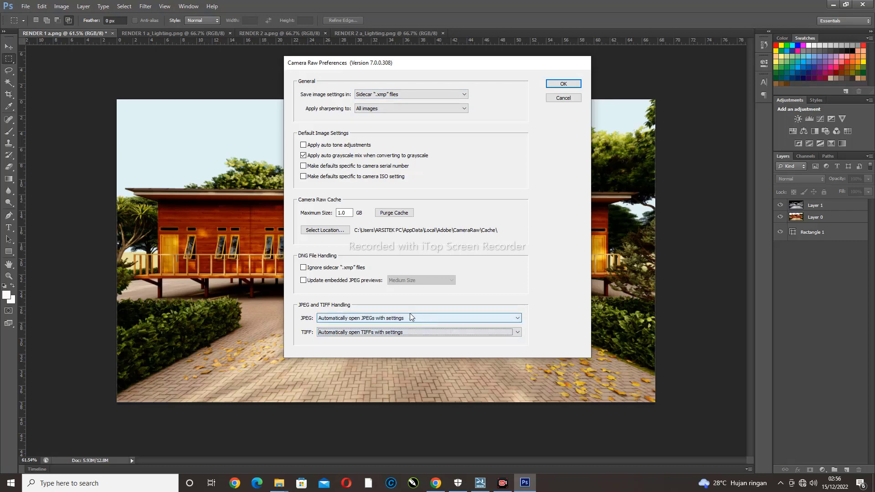
click(376, 319)
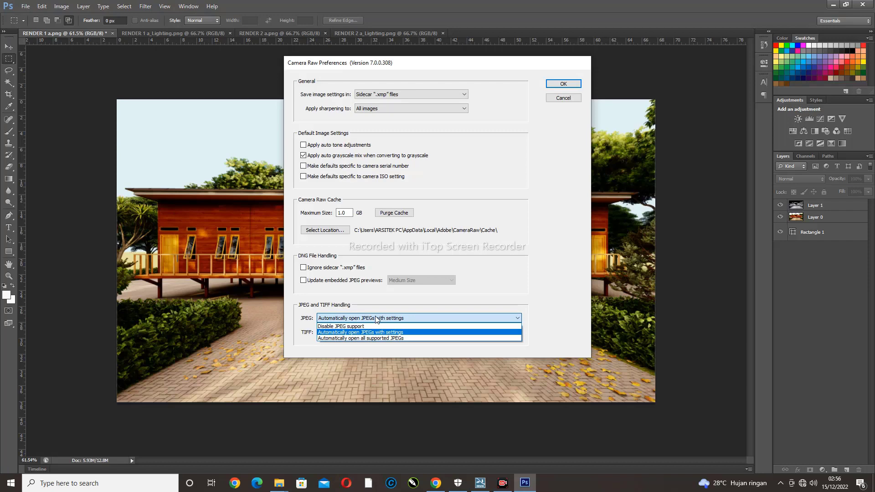
click(376, 338)
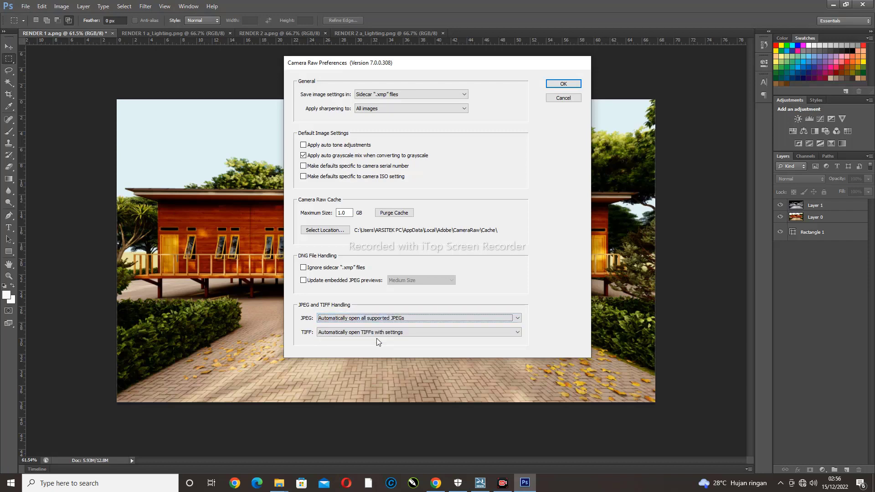
click(395, 333)
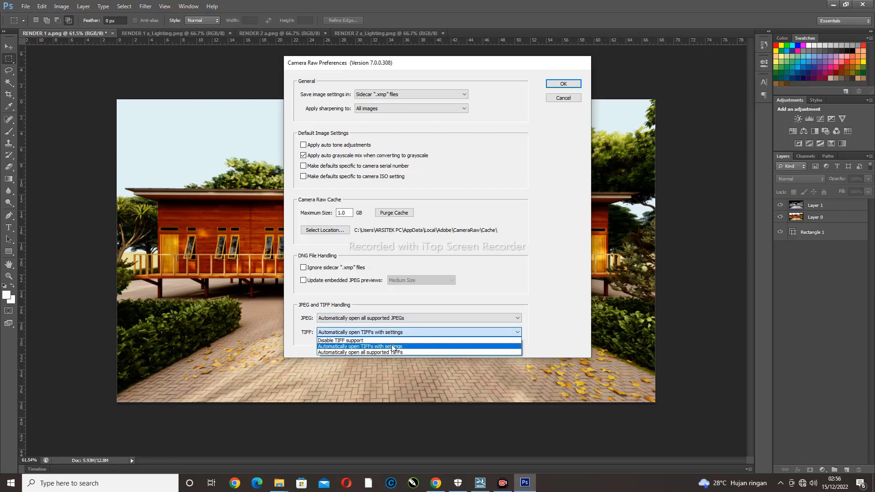
click(390, 352)
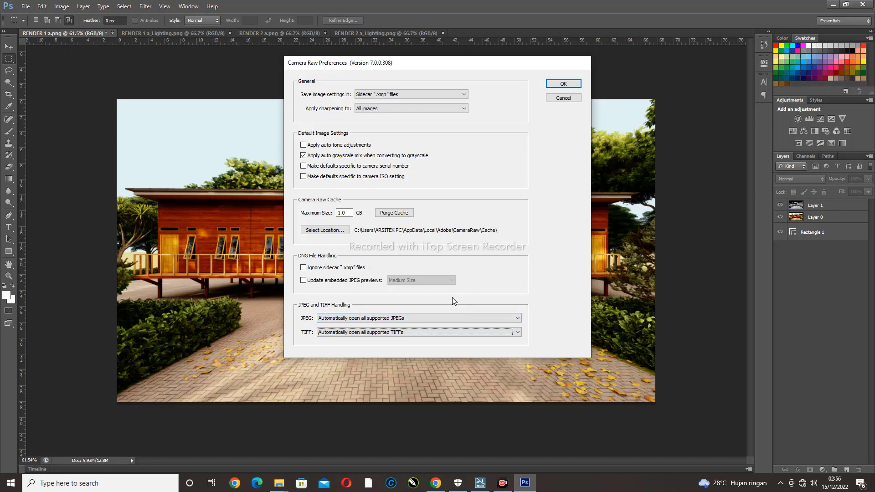
Enable auto tone adjustments and ignoring of sidecar ".xmp" files, disable auto grayscale mix, and apply the Camera Raw preferences
click(305, 145)
click(303, 145)
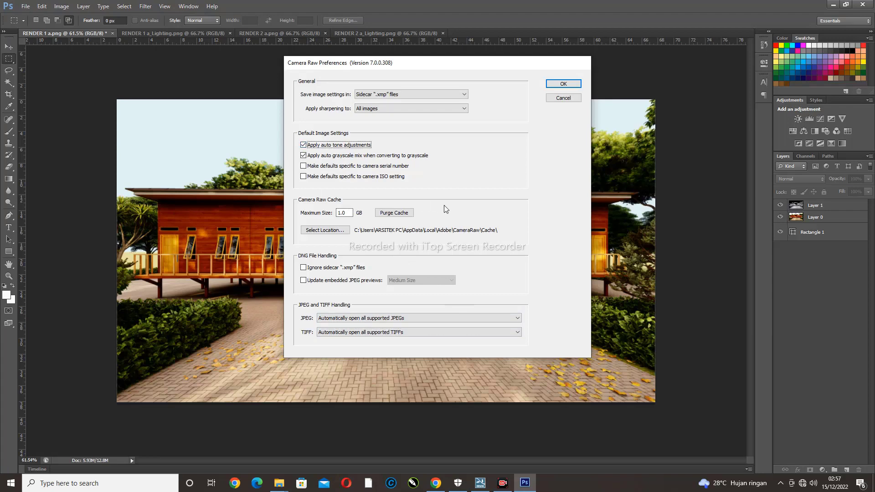
click(303, 156)
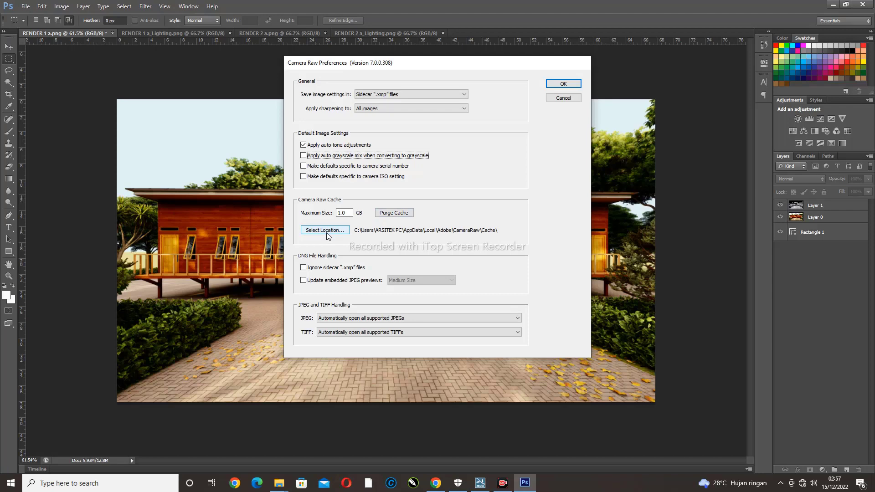
click(303, 268)
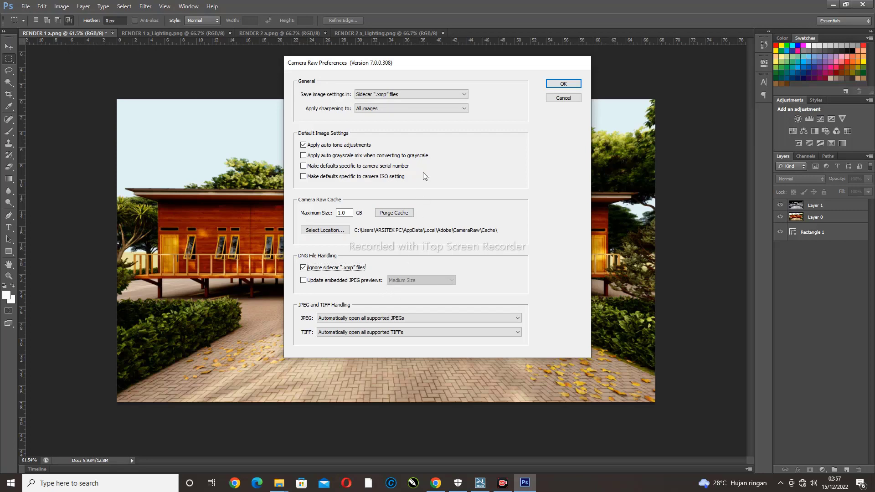
click(562, 83)
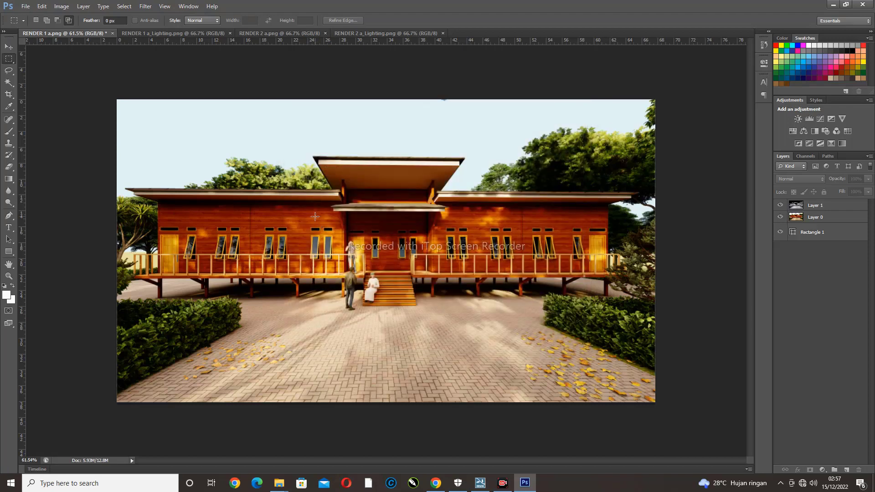
Select Layer 0 and check which filters are offered after the Camera Raw preference changes
click(147, 8)
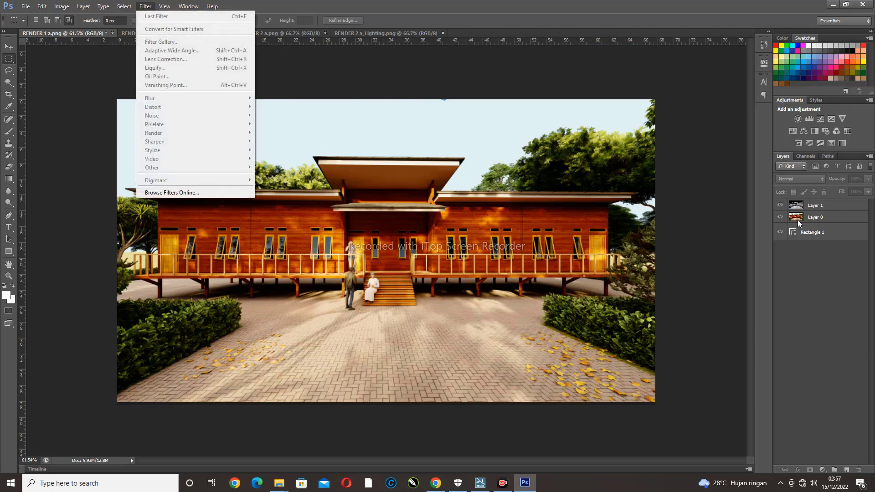
click(818, 219)
click(146, 6)
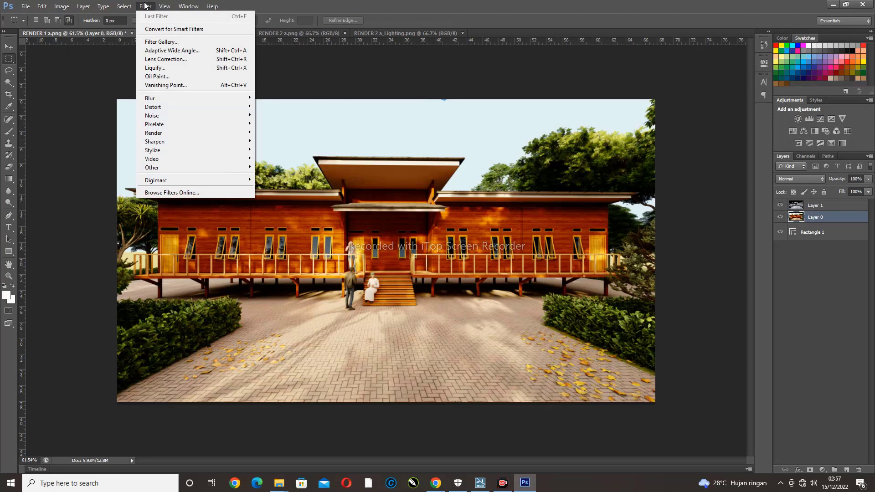
click(84, 122)
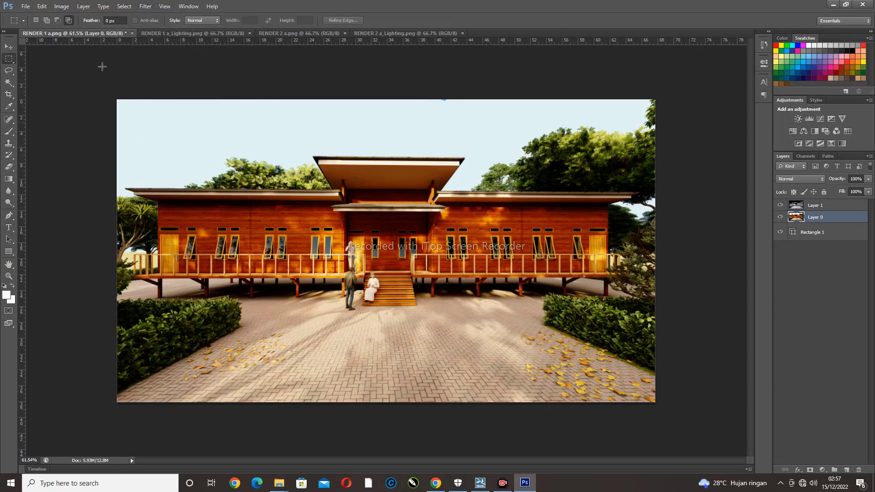
click(151, 7)
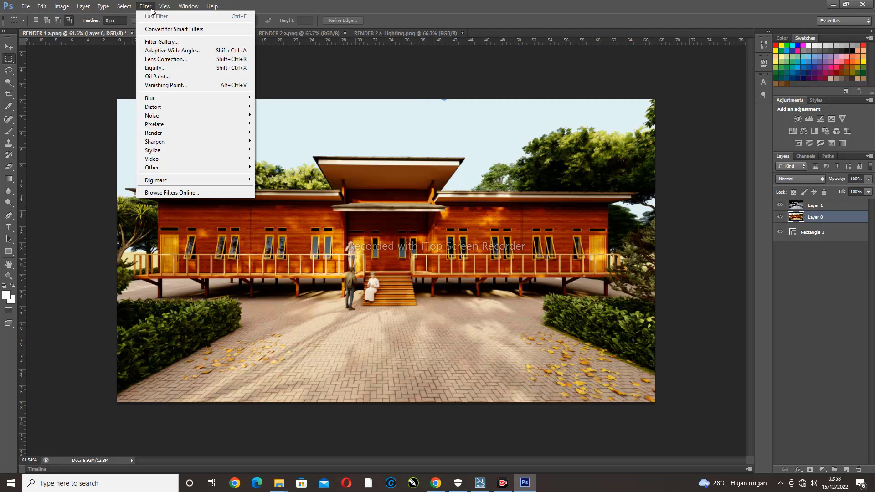
key(Right)
click(724, 313)
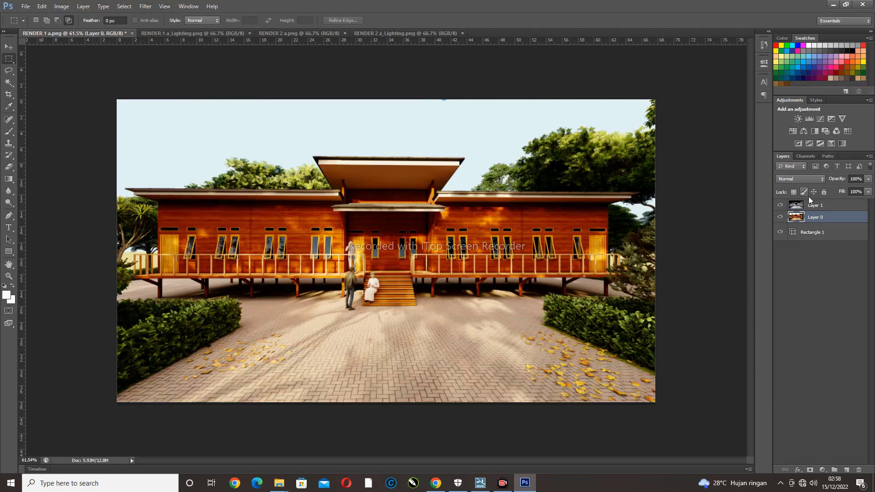
Save the layered document as PS RENDER 1 a.psd in the PROYEK RUMAH PANGGUNG folder with Maximize Compatibility on
click(25, 5)
click(34, 115)
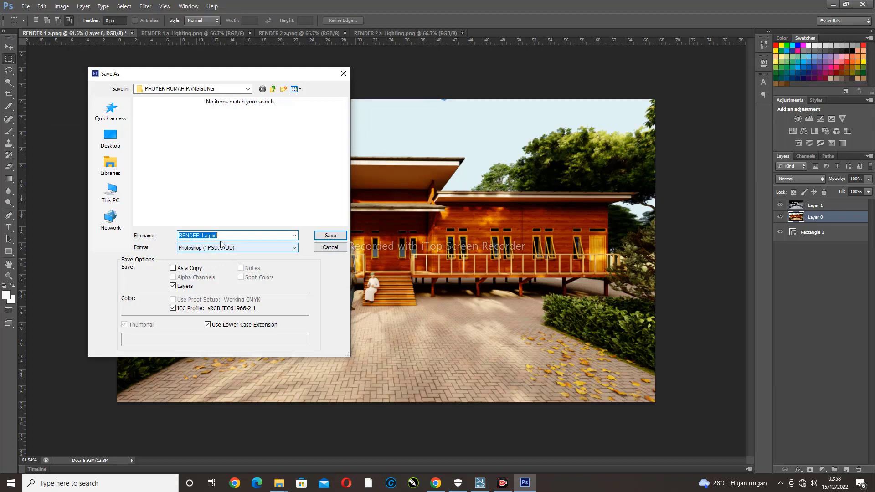
click(179, 236)
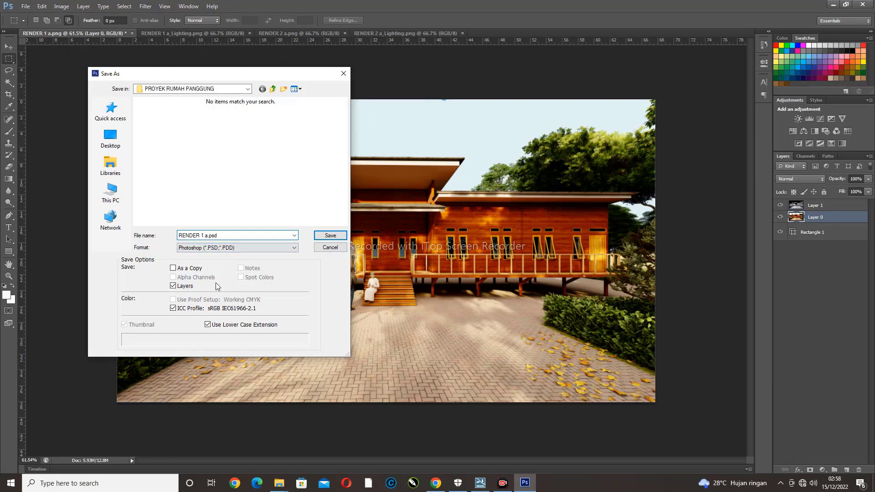
text(F)
key(Return)
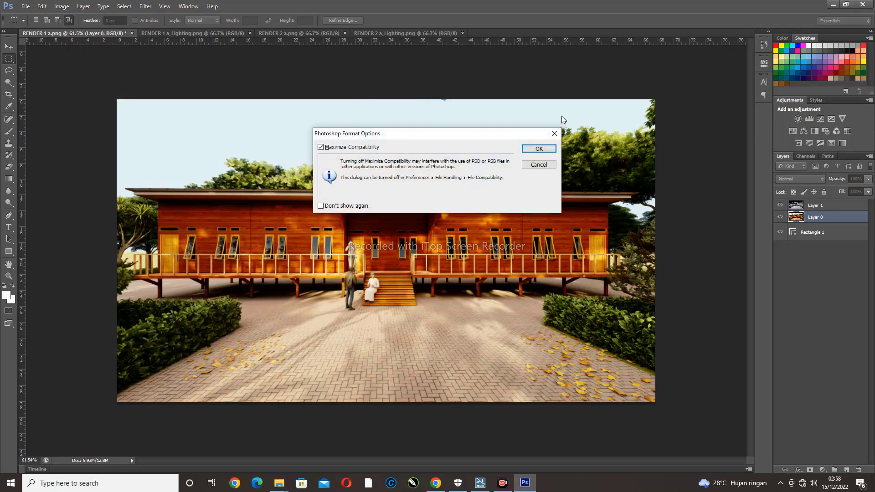
click(539, 149)
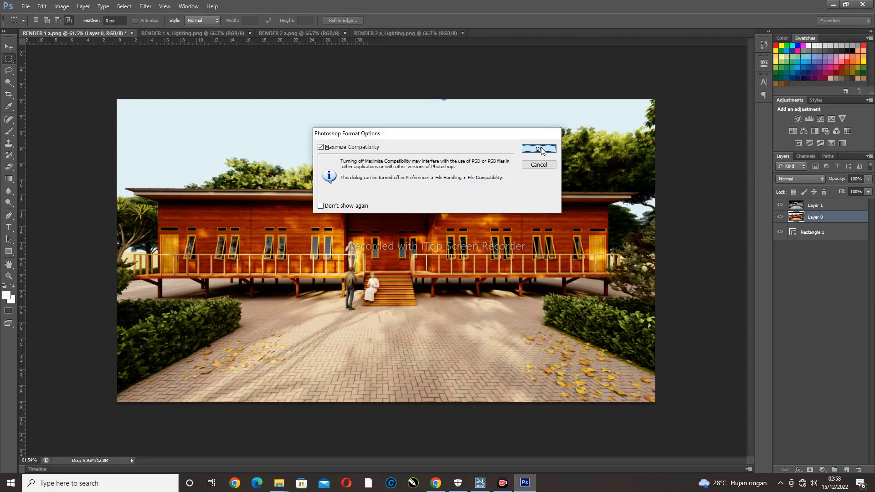
Merge Layer 1, Layer 0 and Rectangle 1 into a single layer
click(816, 205)
shift+click(818, 217)
shift+click(818, 232)
right_click(823, 232)
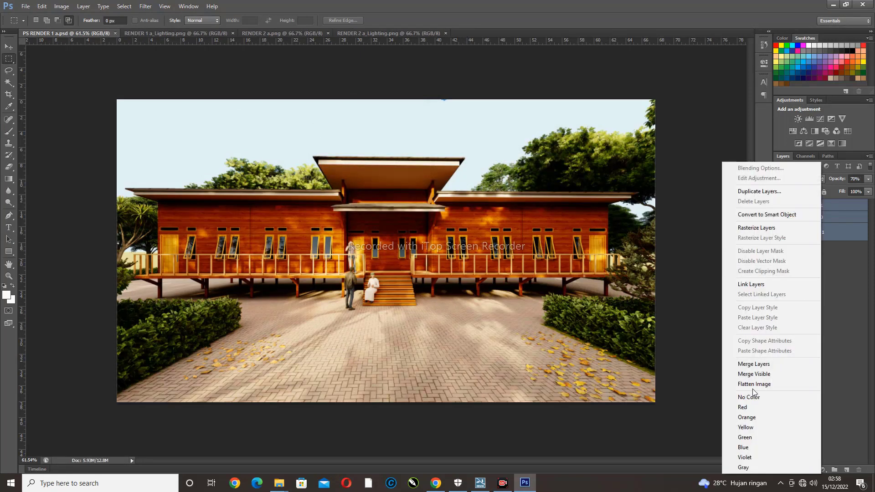
click(754, 364)
Save a copy of the merged image as JPG PS RENDER 1 a.jpg in PROYEK RUMAH PANGGUNG at Maximum quality 12, Baseline ("Standard")
click(26, 6)
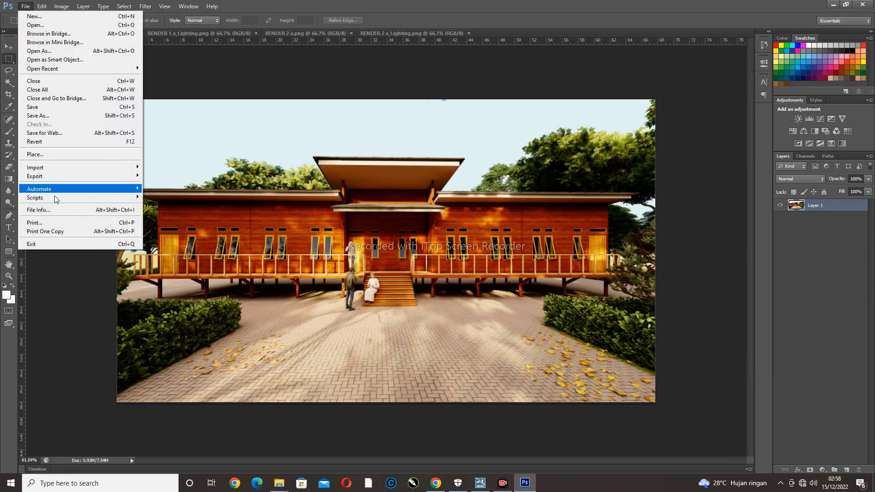
click(48, 116)
click(237, 248)
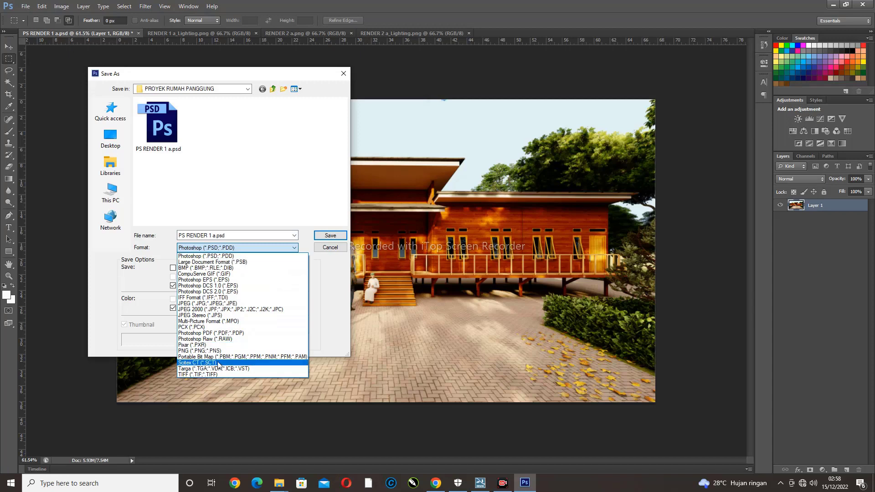
click(220, 303)
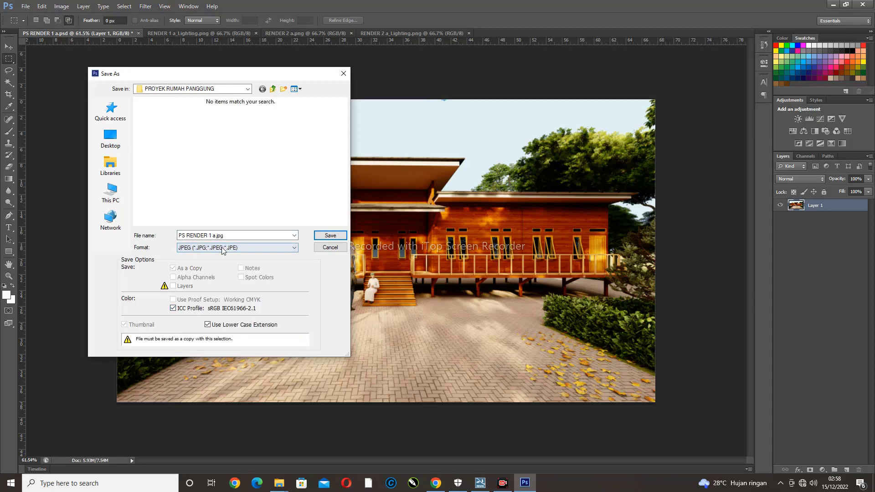
key(ctrl+a)
click(180, 235)
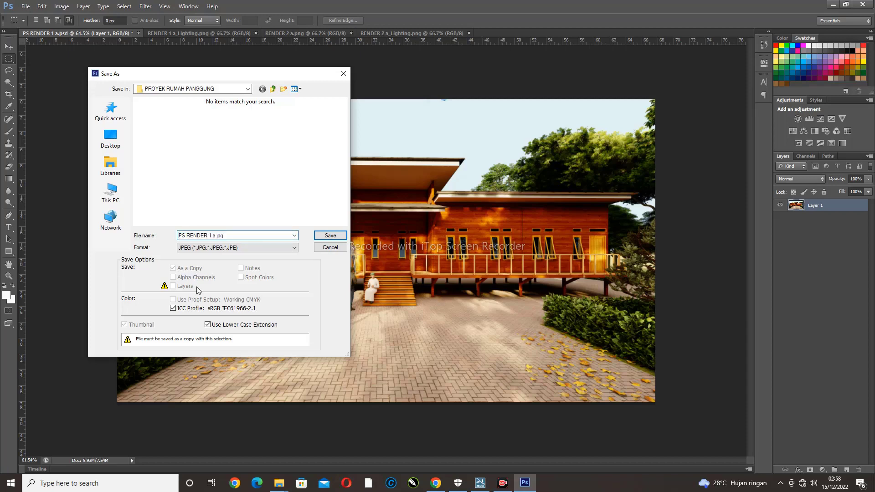
key(Return)
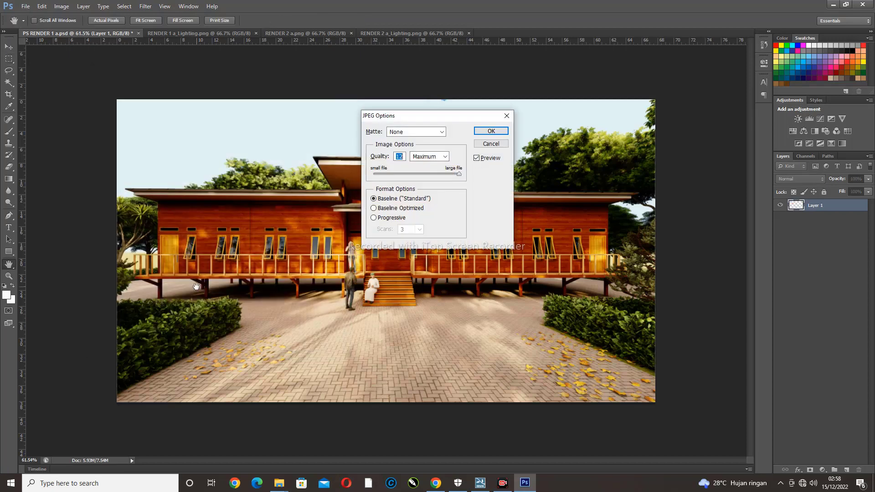
click(491, 131)
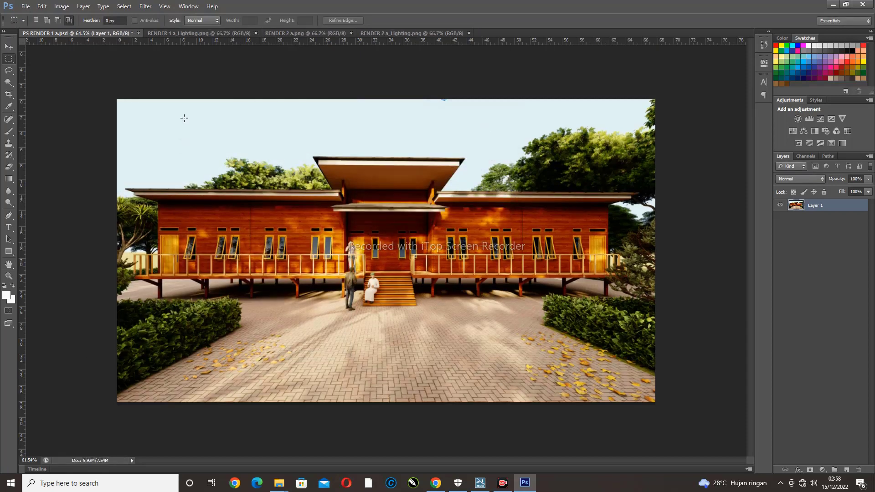
Open JPG PS RENDER 1 a.jpg in Camera Raw and reposition the dialog to reach the Basic adjustments
key(alt+f)
key(Down)
key(Return)
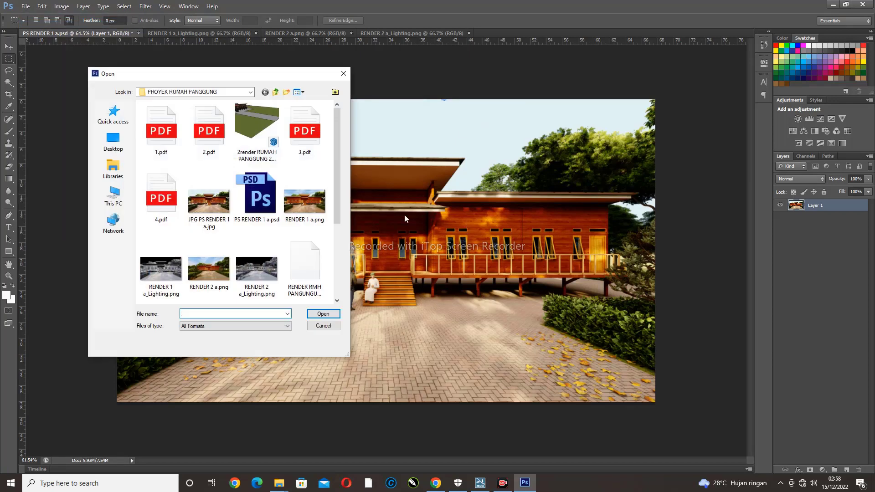
click(209, 209)
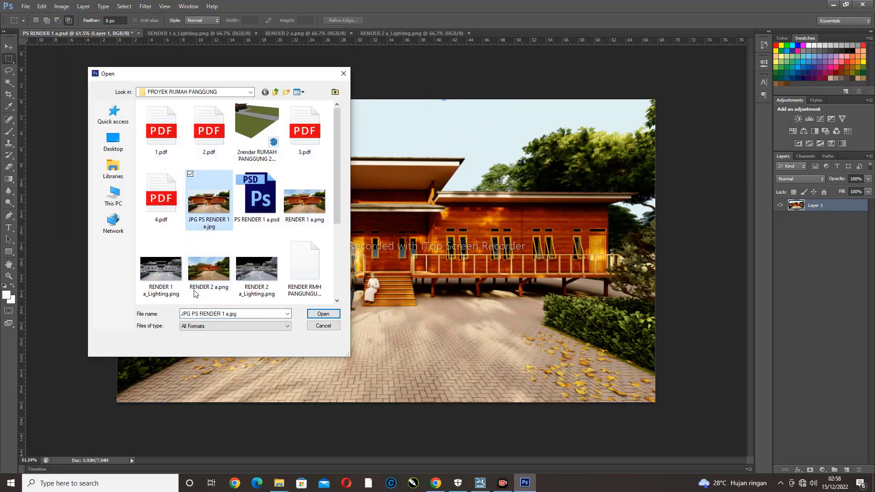
double_click(202, 203)
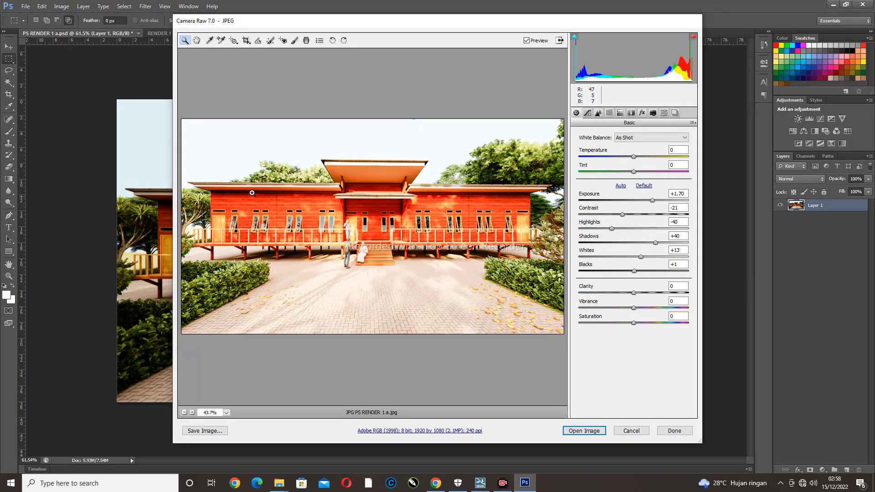
drag(473, 26, 540, 83)
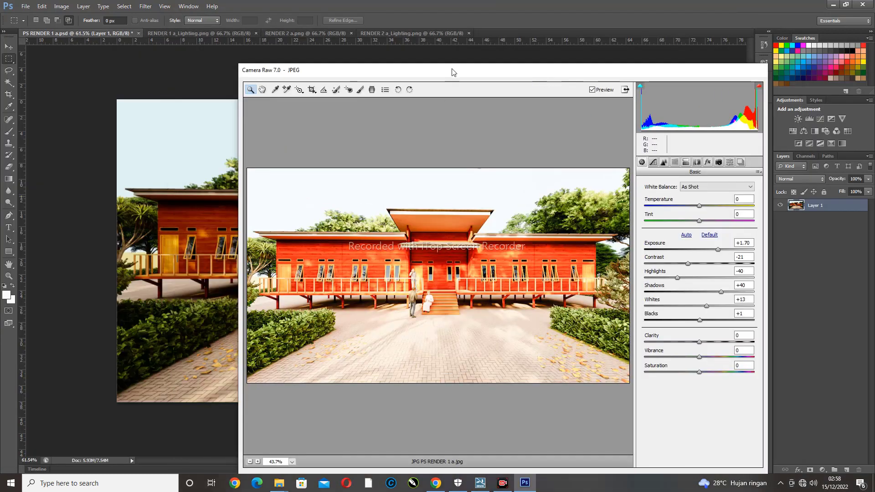
drag(453, 70, 383, 82)
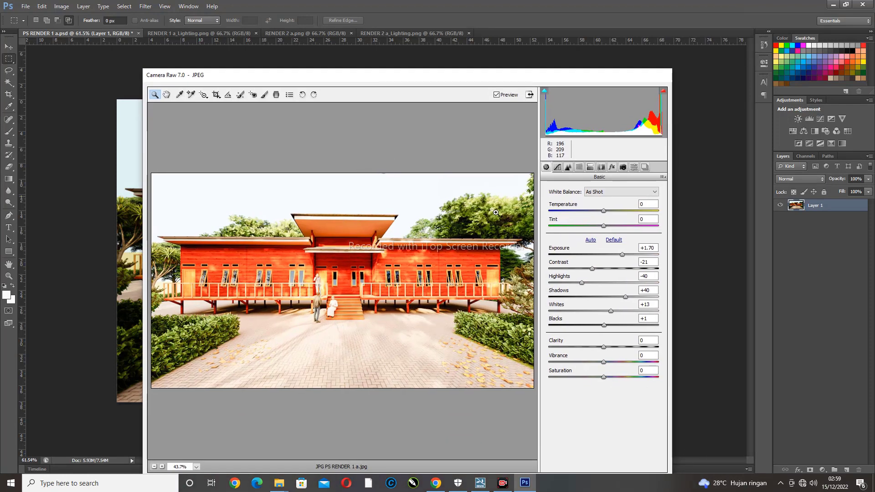
Try a Camera Raw Temperature of +5 on the house render, and cancel the Camera Raw session
click(602, 211)
drag(603, 211, 608, 215)
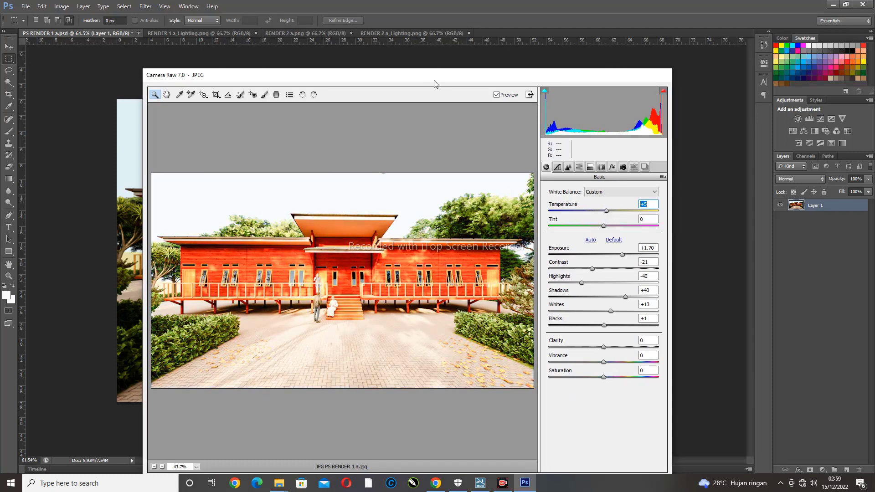
drag(431, 80, 412, 14)
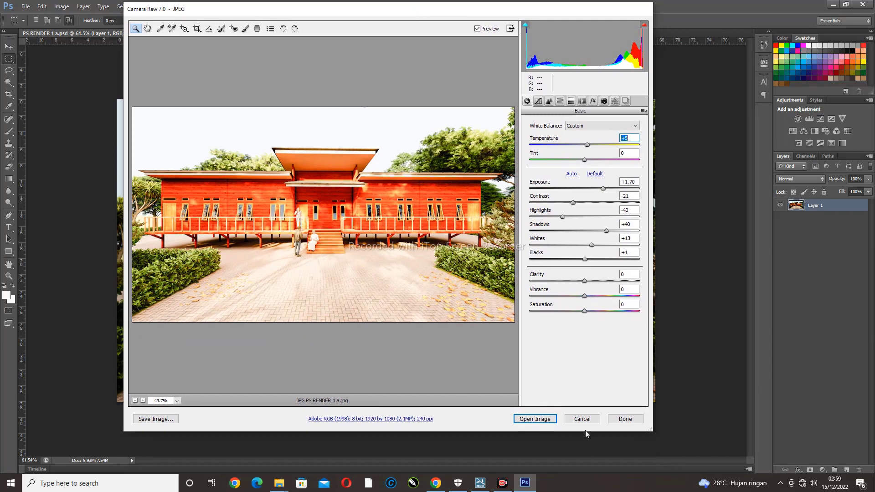
click(575, 419)
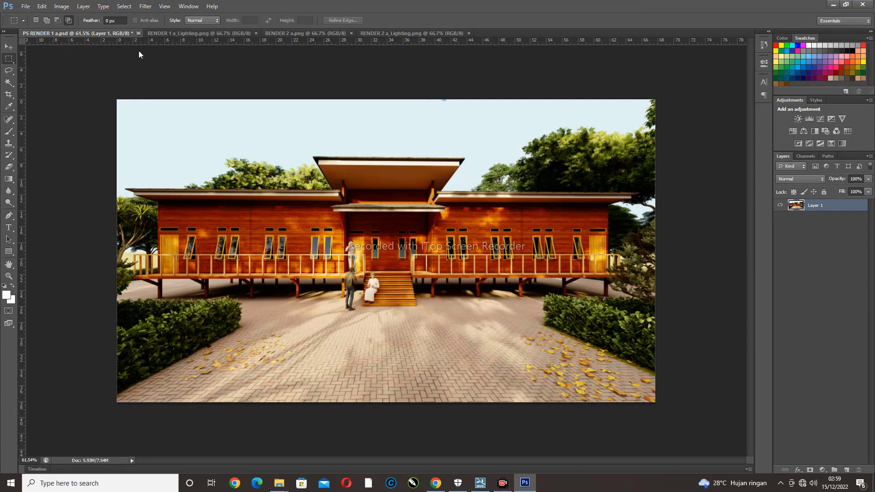
click(167, 34)
click(310, 36)
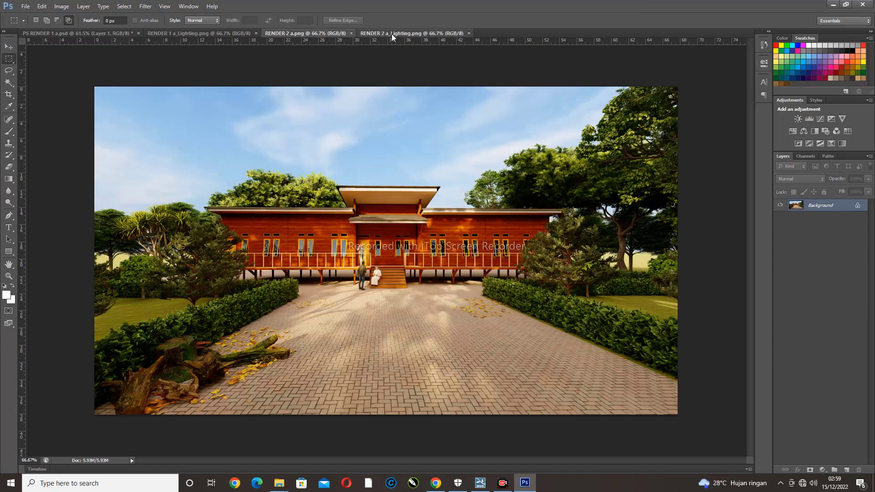
click(392, 33)
click(327, 37)
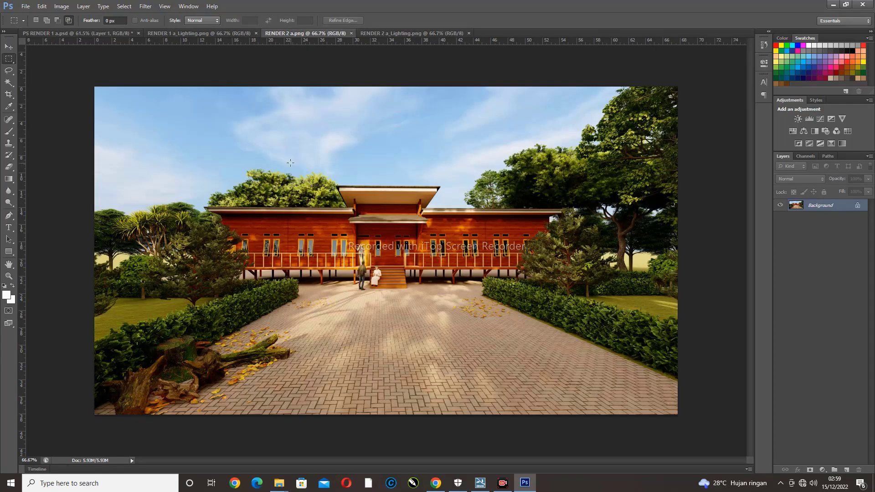
Close the merged PS RENDER 1 a.psd without saving its changes and reopen the layered PS RENDER 1 a.psd from PROYEK RUMAH PANGGUNG
click(94, 34)
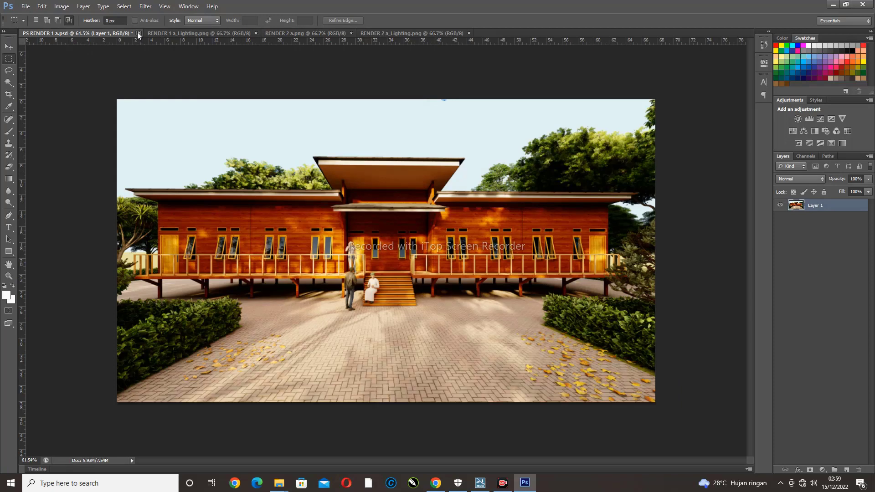
click(138, 33)
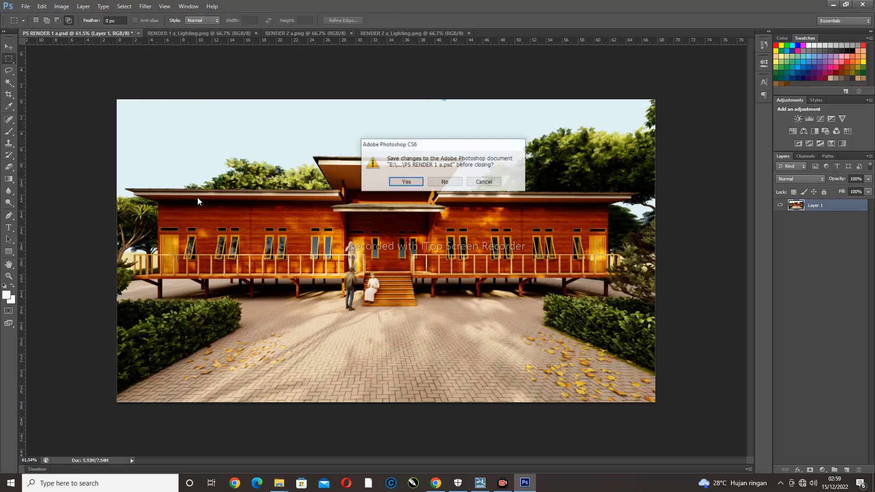
click(444, 182)
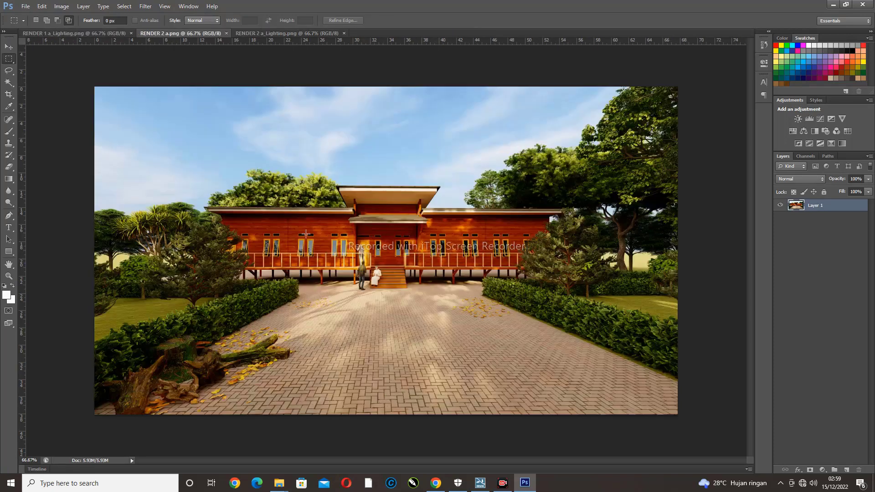
click(25, 6)
click(32, 22)
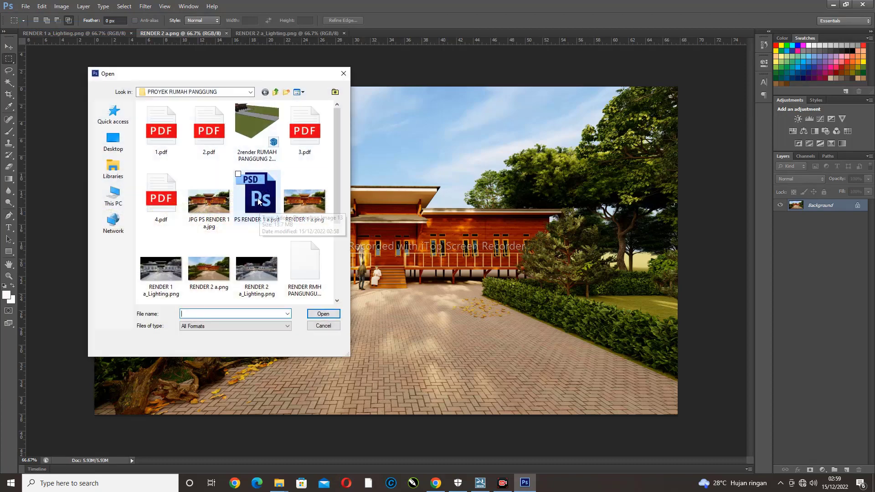
double_click(263, 212)
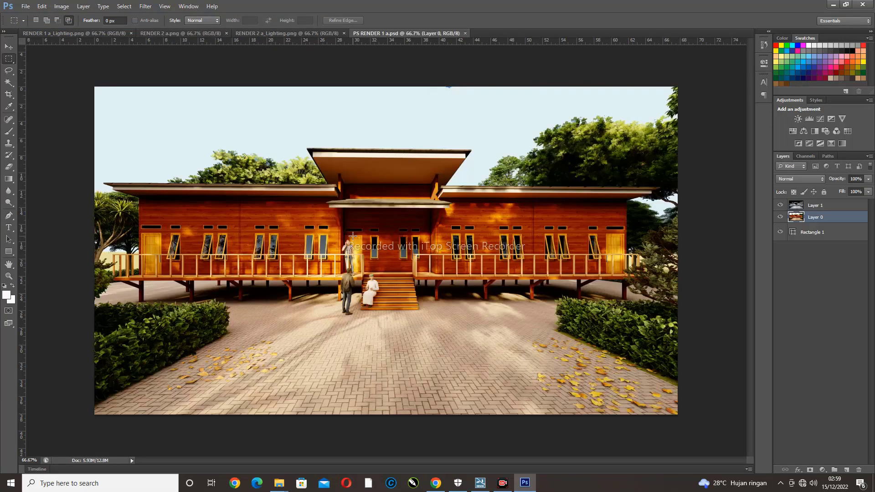
Select Layer 1 and Layer 0 together and check which layer commands and filters are offered for them
shift+click(822, 206)
right_click(821, 223)
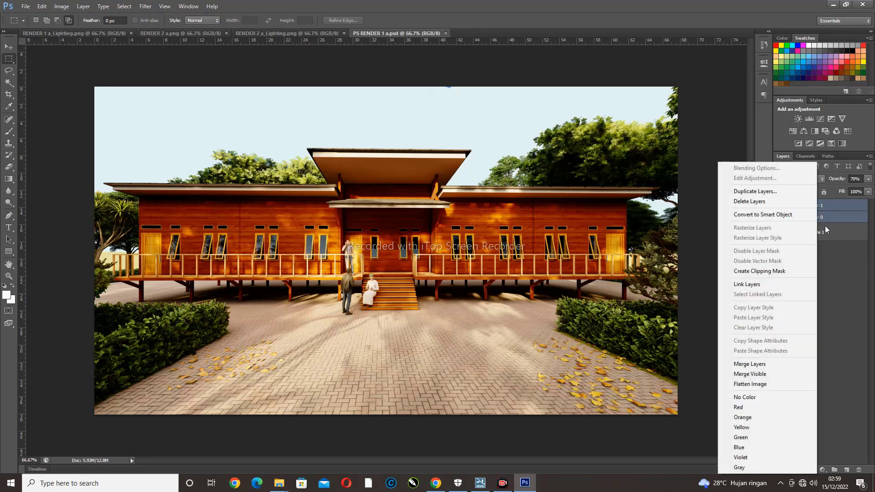
click(846, 340)
click(150, 6)
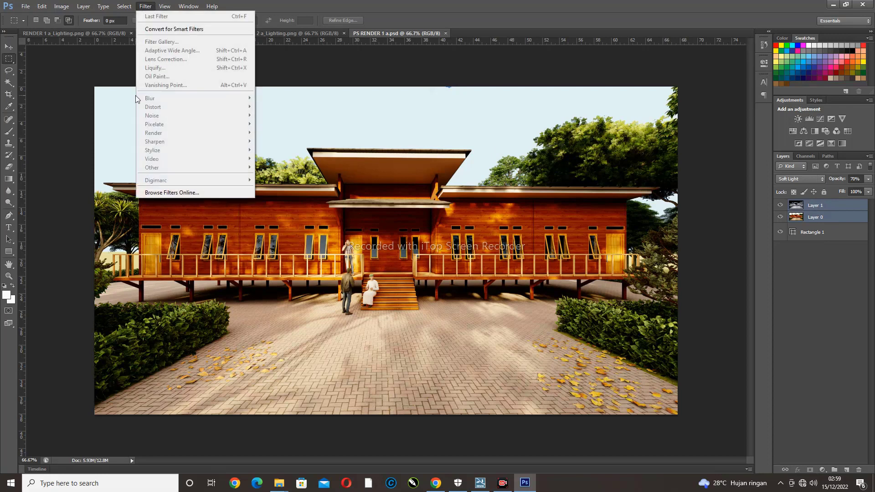
click(816, 219)
click(816, 219)
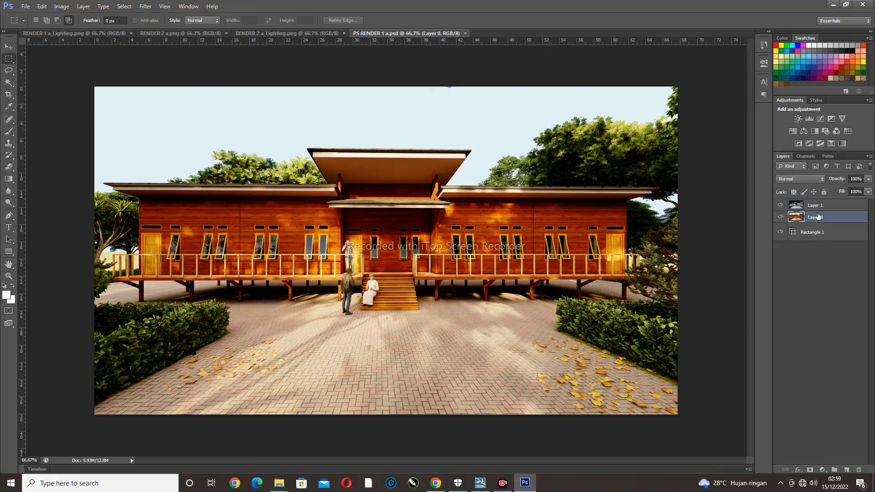
Select all three layers, then hide and reshow Rectangle 1 to check which area it fills
click(819, 208)
shift+click(821, 218)
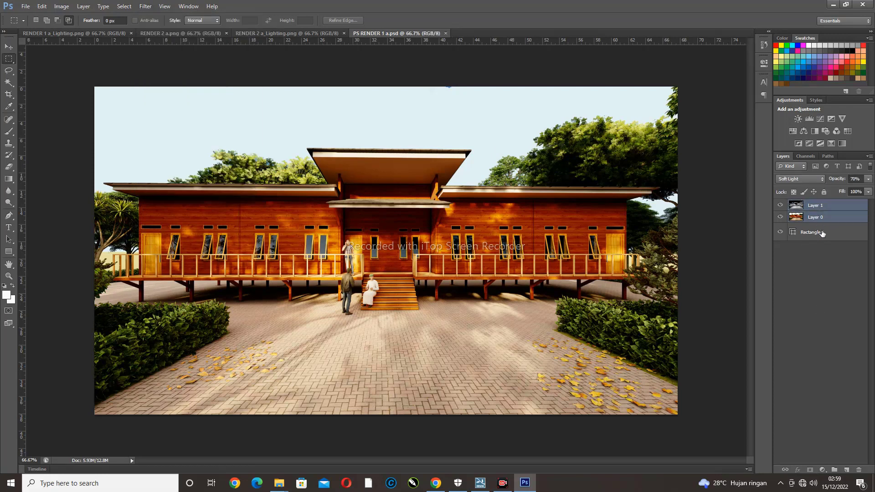
shift+click(823, 233)
click(780, 232)
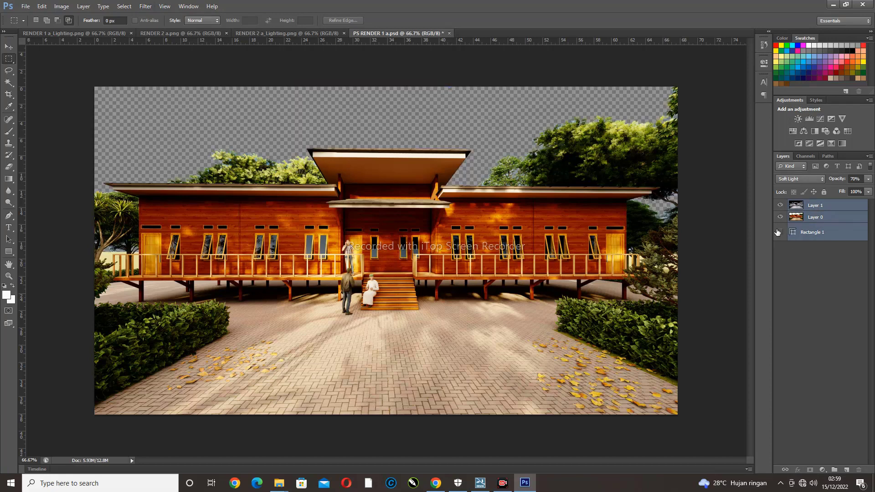
click(779, 232)
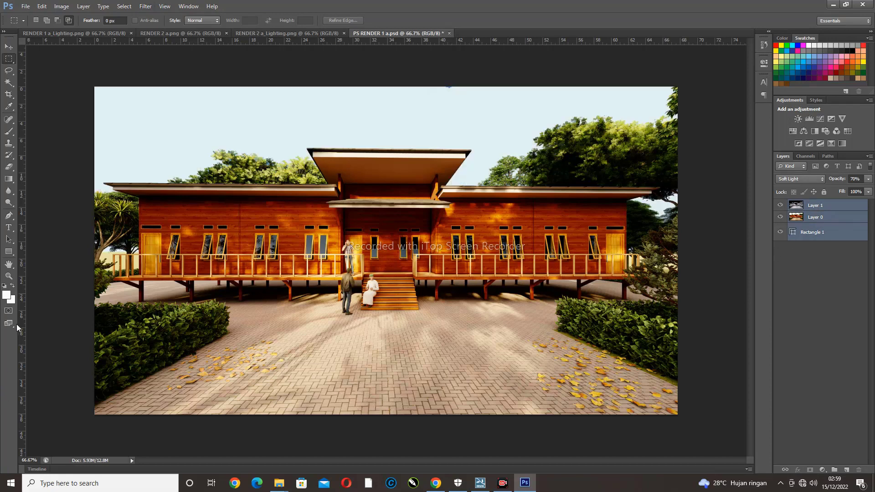
Set the foreground colour to a near-white tone with a hue of 185°
click(7, 294)
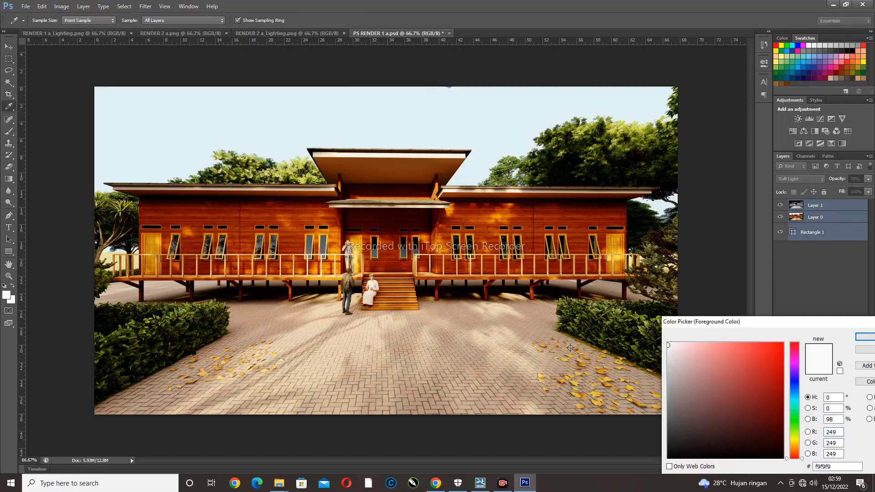
click(675, 352)
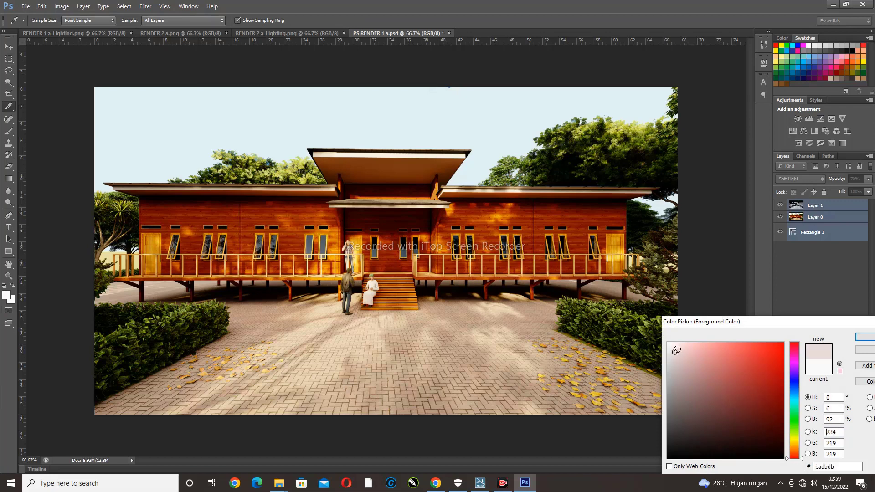
click(795, 399)
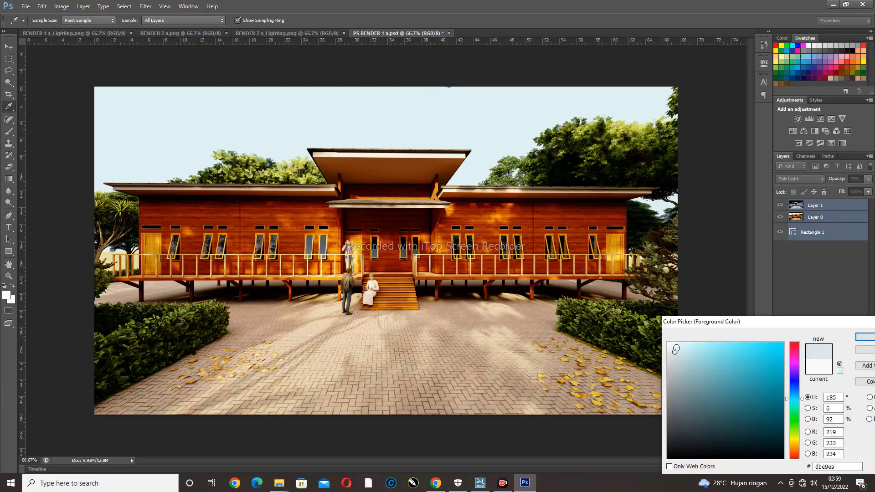
drag(671, 346, 659, 344)
click(863, 338)
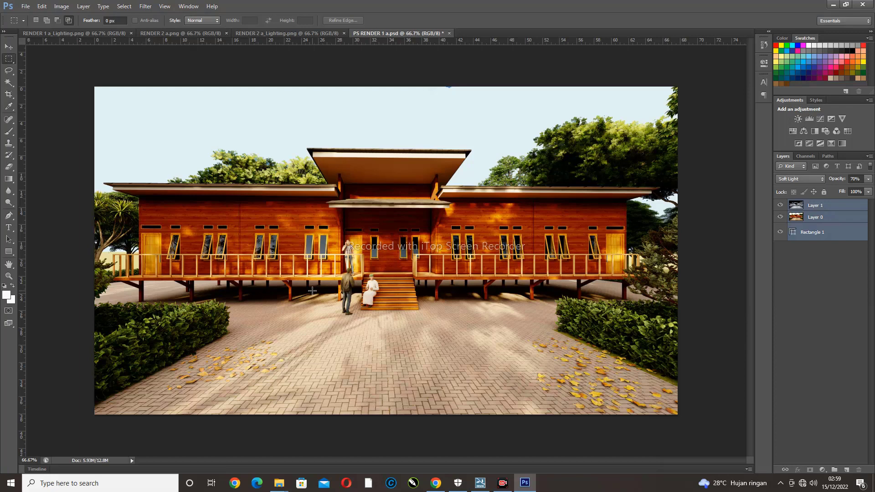
Recolour Rectangle 1's solid fill to a very pale blue with a hue of 185°, trying several lighter and darker tones
double_click(794, 232)
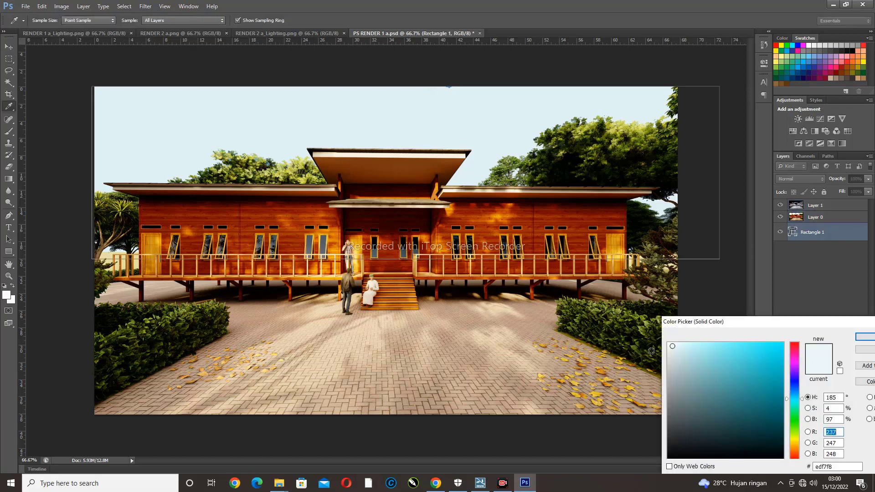
drag(675, 346, 668, 343)
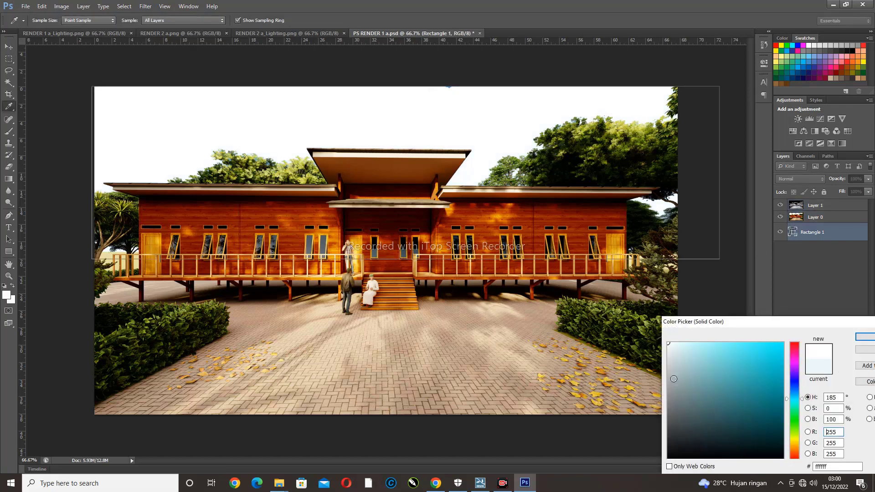
click(674, 348)
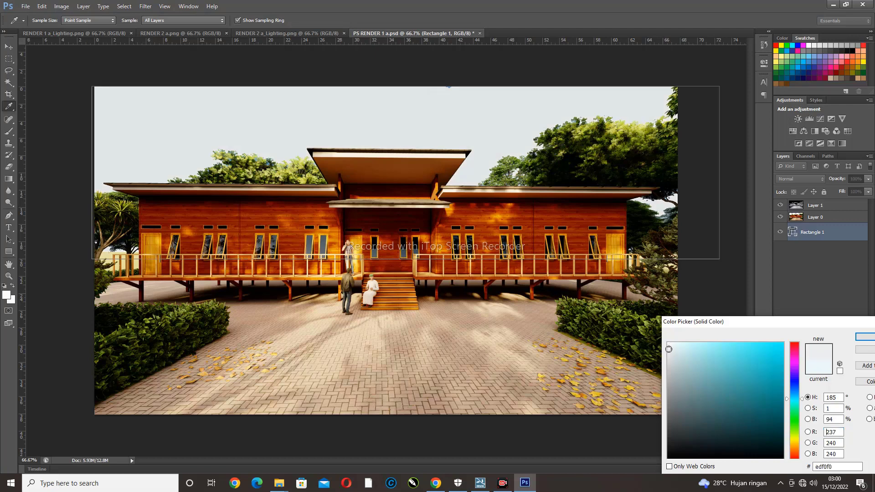
click(684, 348)
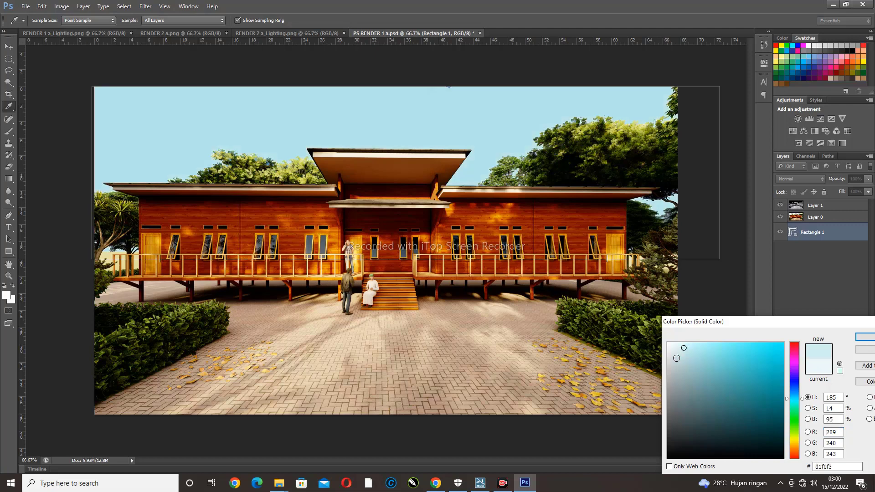
click(678, 345)
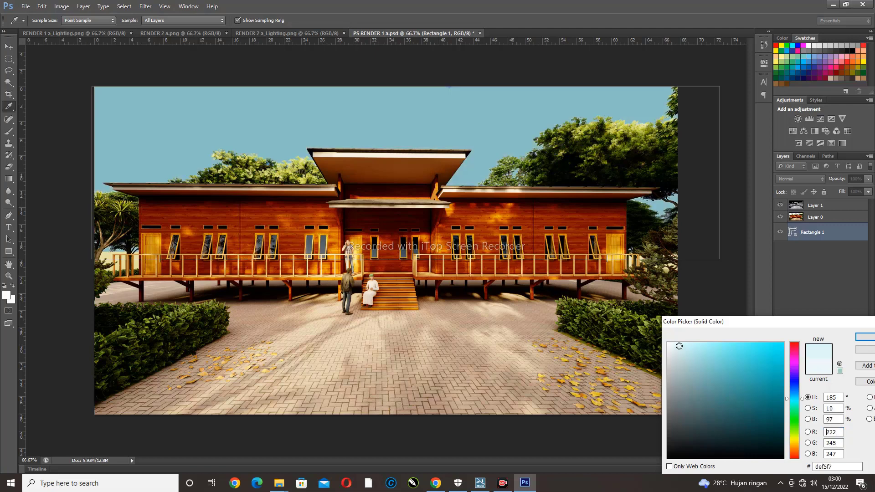
click(675, 345)
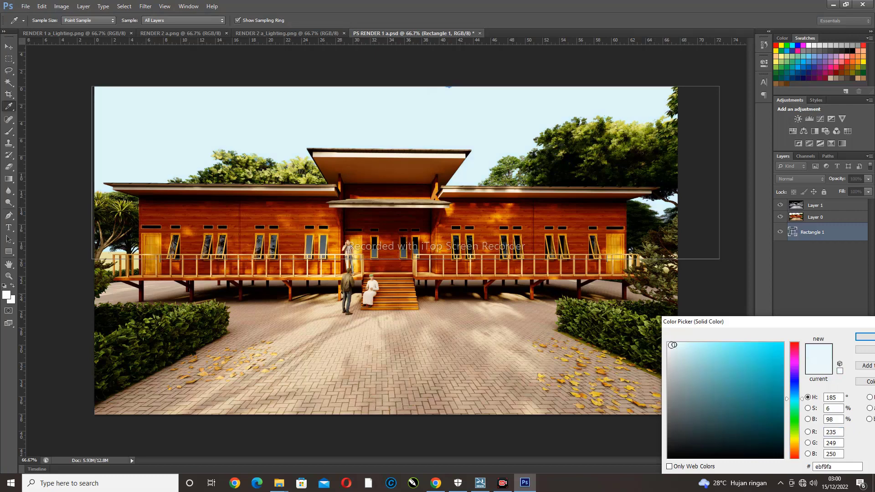
click(671, 345)
click(865, 337)
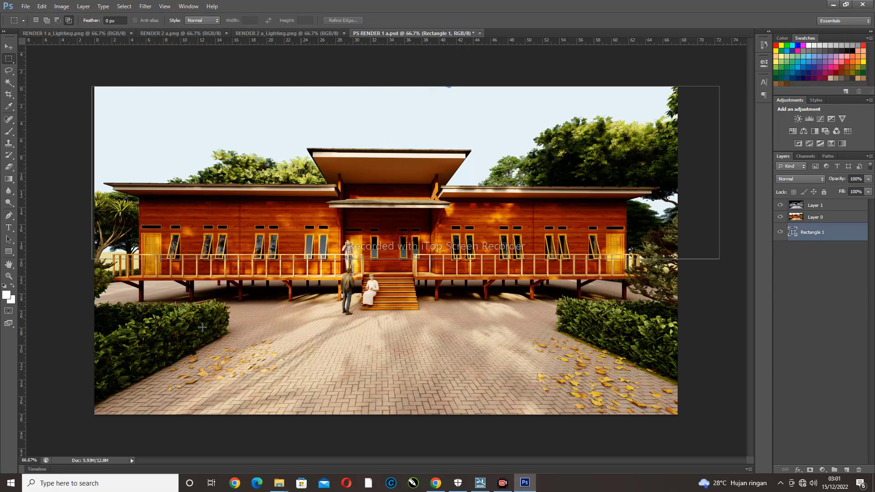
Set the Camera Raw preferences to automatically open JPEGs with settings, leaving TIFF handling on all supported TIFFs
click(41, 6)
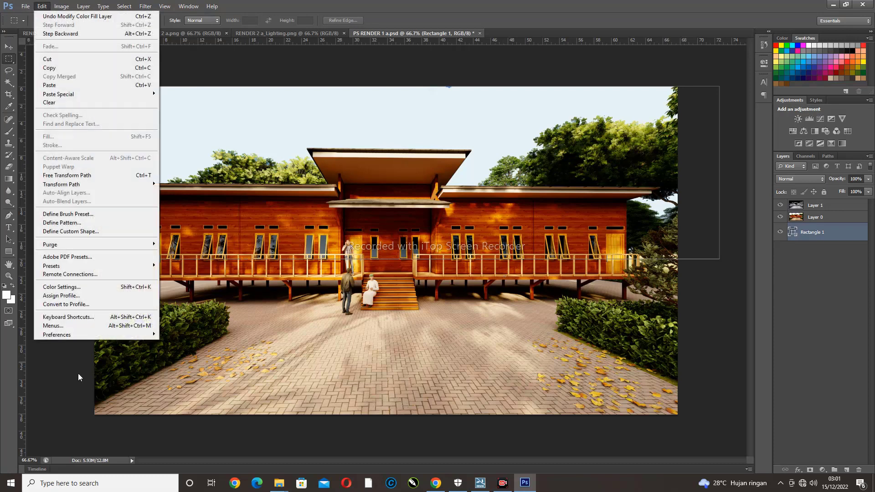
mouse_move(155, 335)
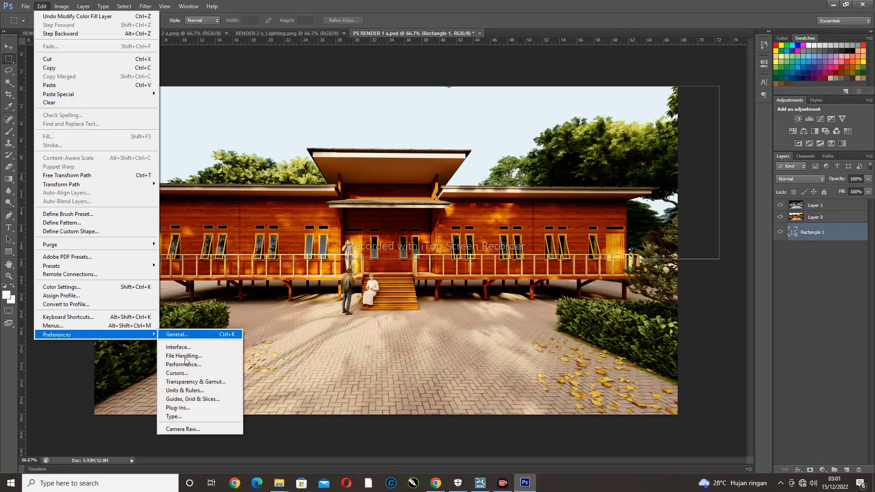
click(179, 429)
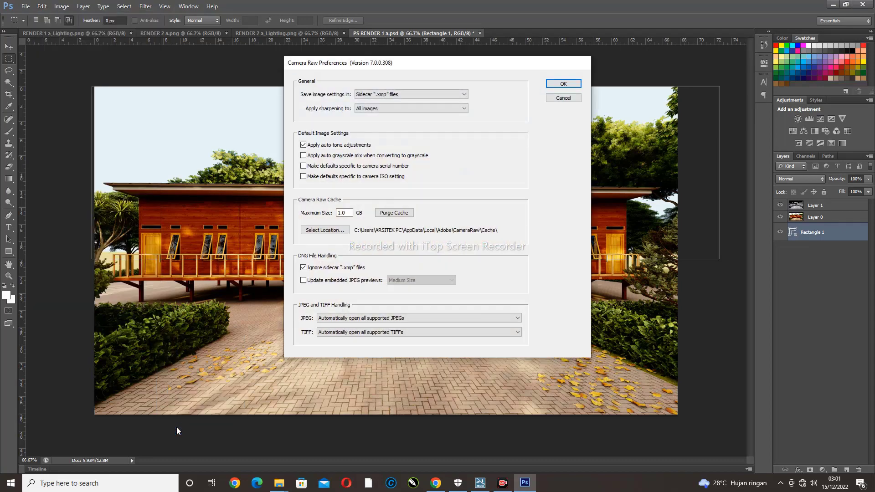
click(345, 318)
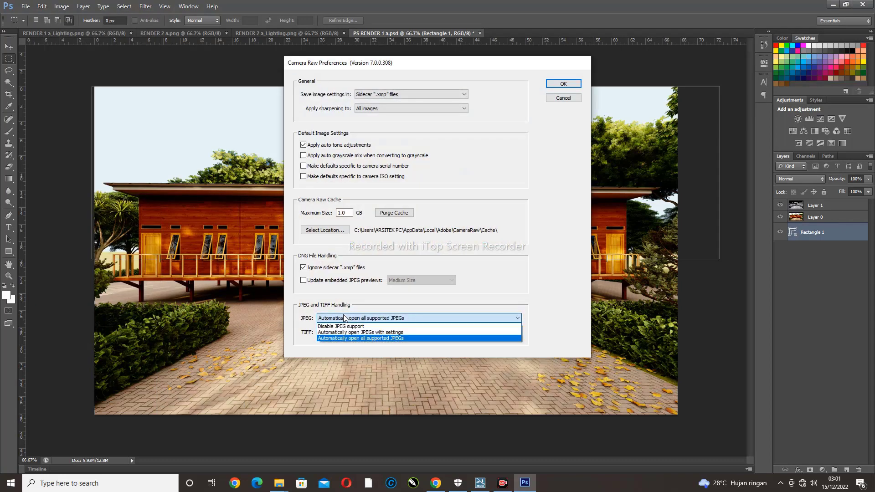
click(433, 335)
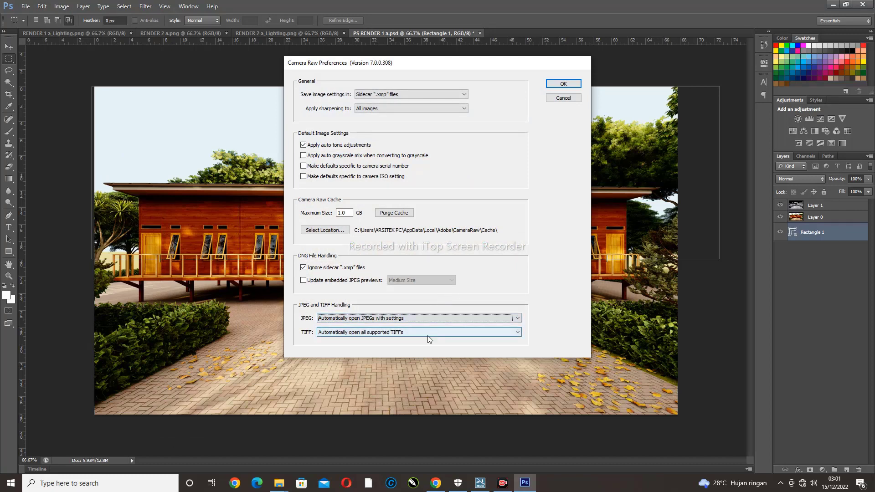
click(395, 332)
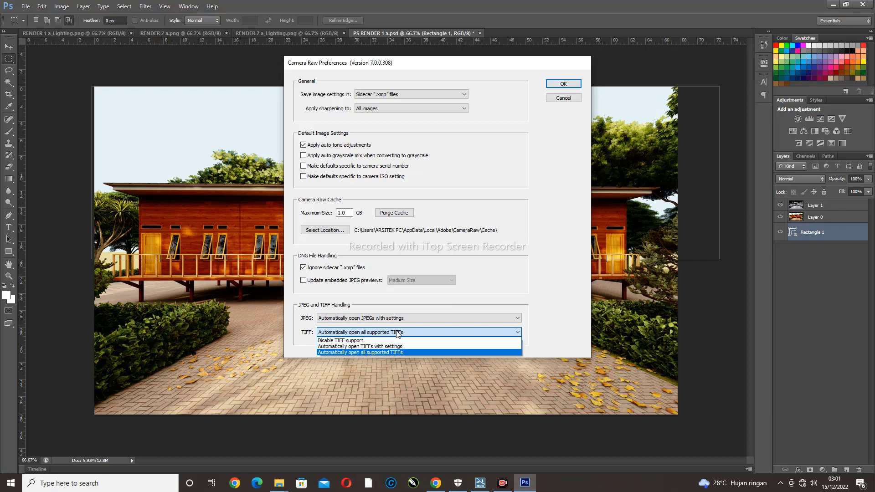
click(397, 334)
click(397, 334)
click(396, 333)
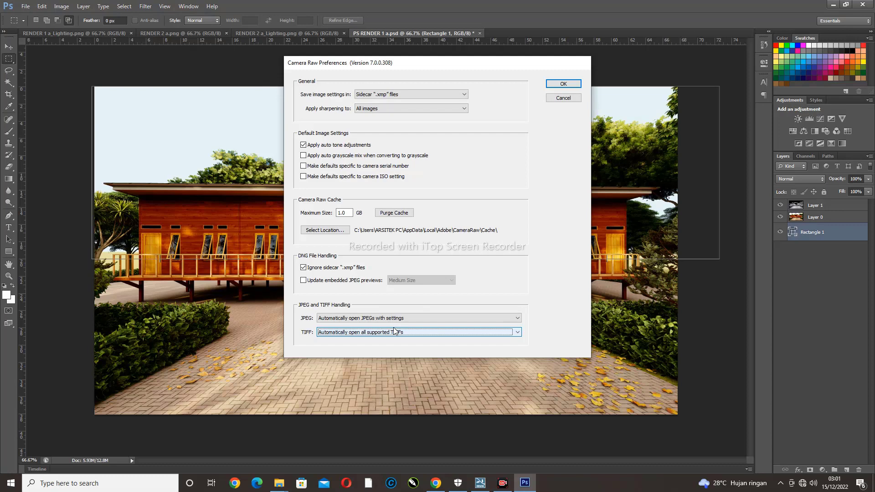
click(555, 86)
Select Layer 0 and check which filters are offered for it
click(816, 218)
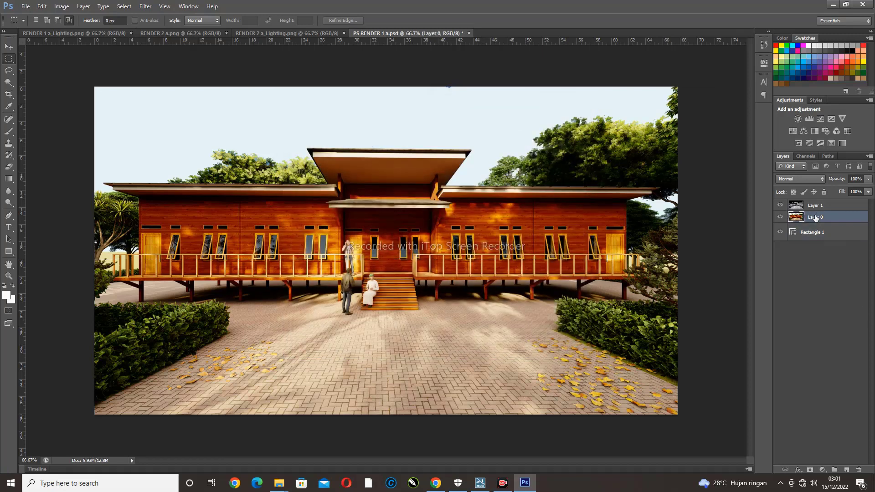
click(146, 7)
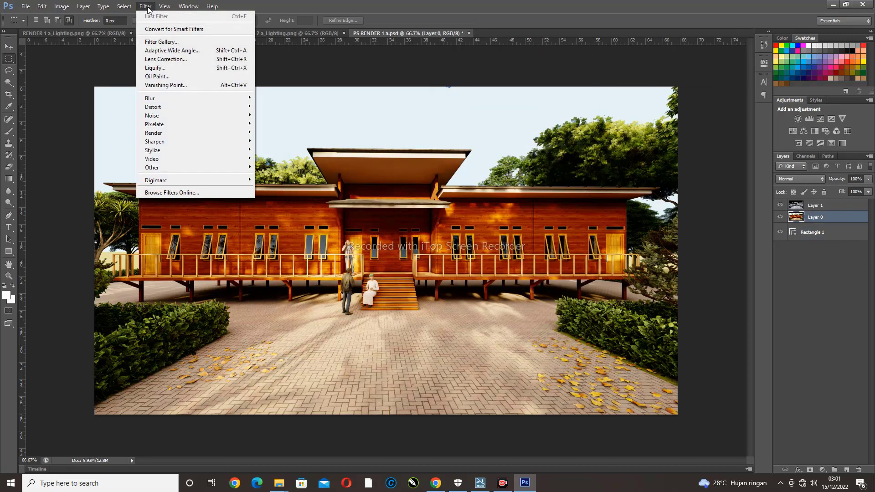
click(69, 194)
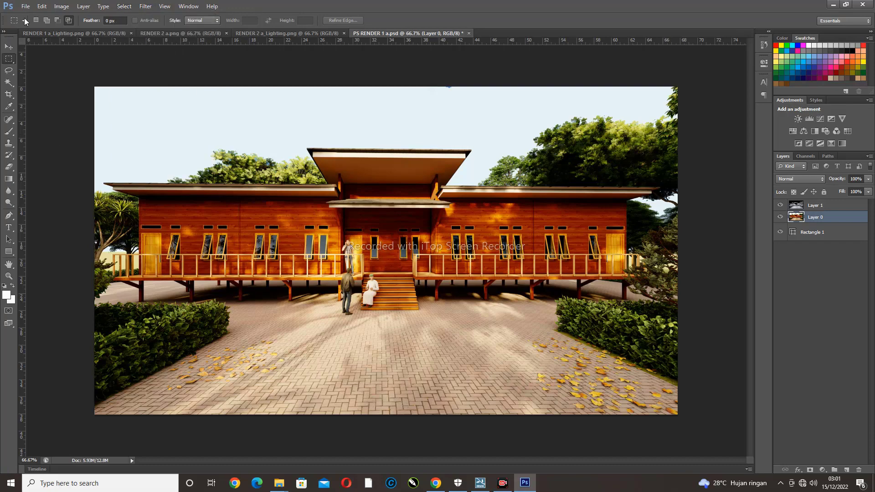
Open JPG PS RENDER 1 a.jpg, convert its Background to a regular layer, and close the file without saving
click(25, 6)
click(33, 25)
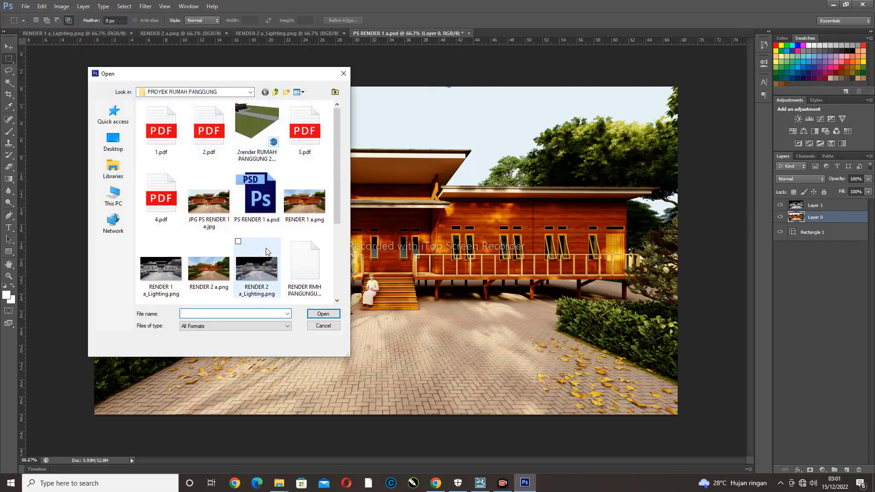
double_click(209, 201)
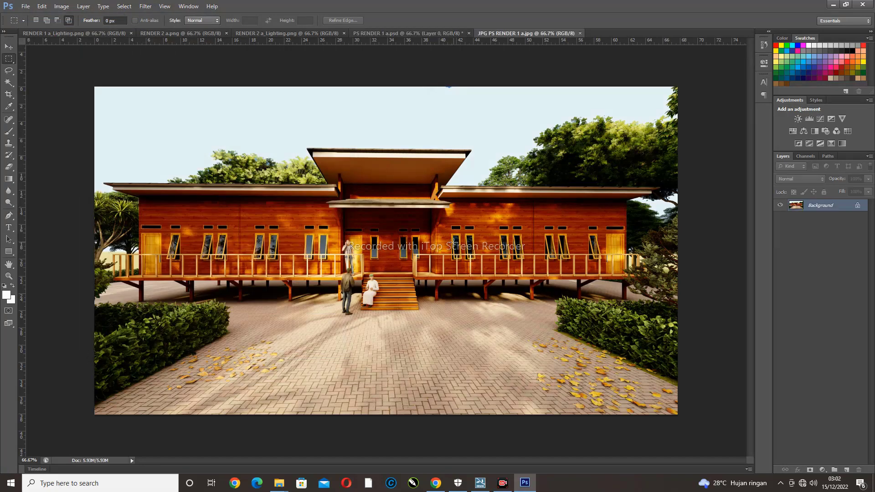
double_click(836, 206)
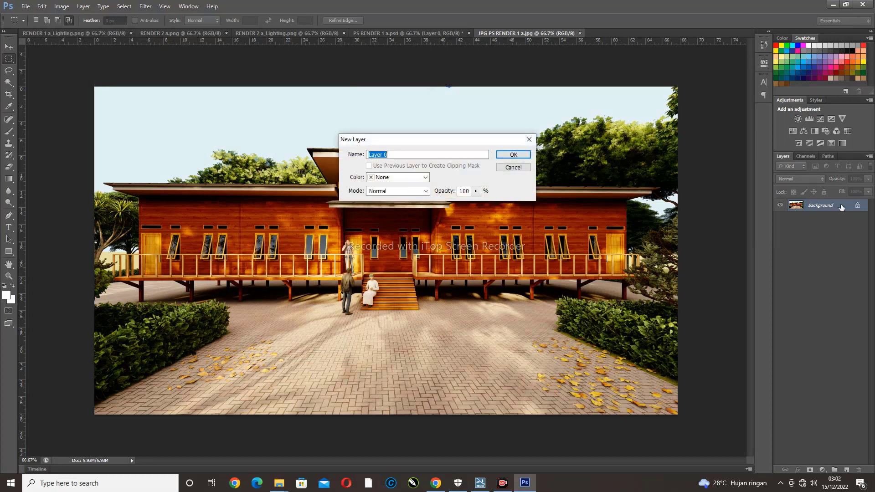
key(Return)
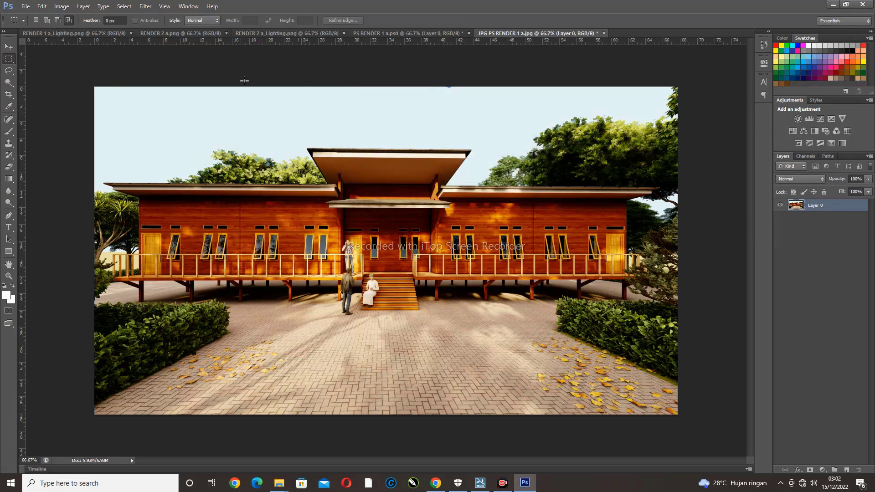
click(605, 33)
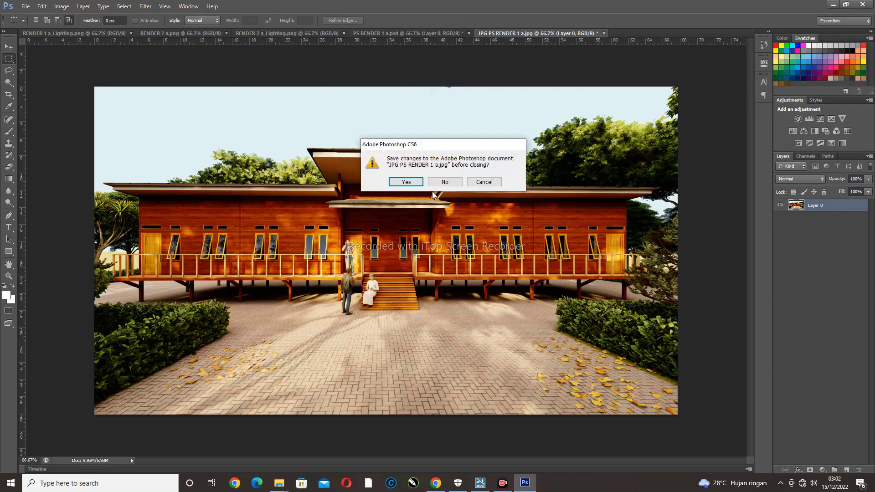
click(449, 182)
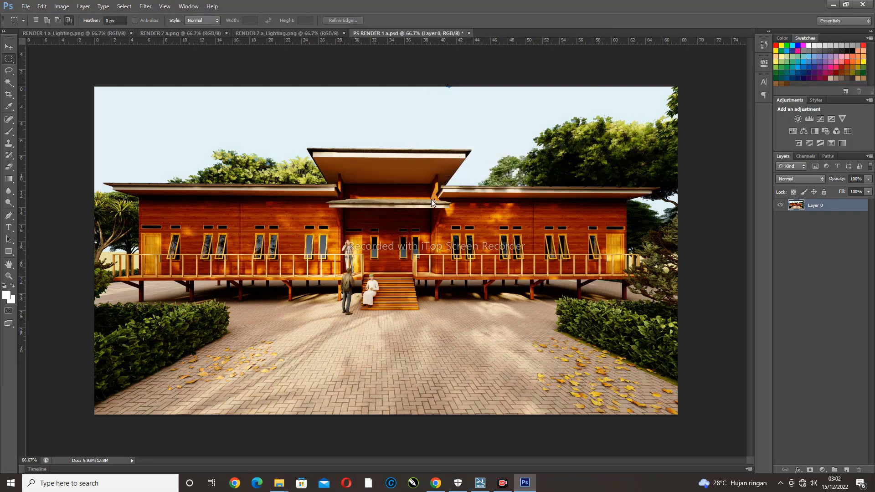
Set the Camera Raw preferences to automatically open all supported JPEGs
click(42, 6)
mouse_move(70, 337)
click(196, 428)
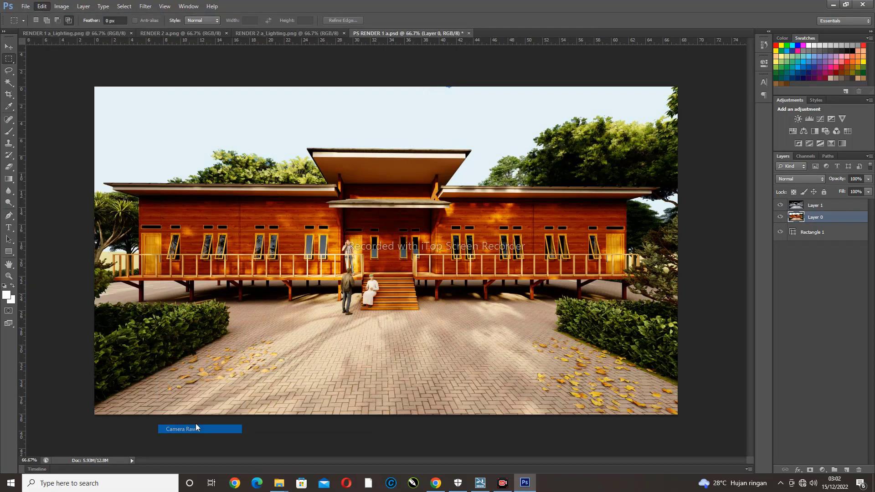
click(374, 321)
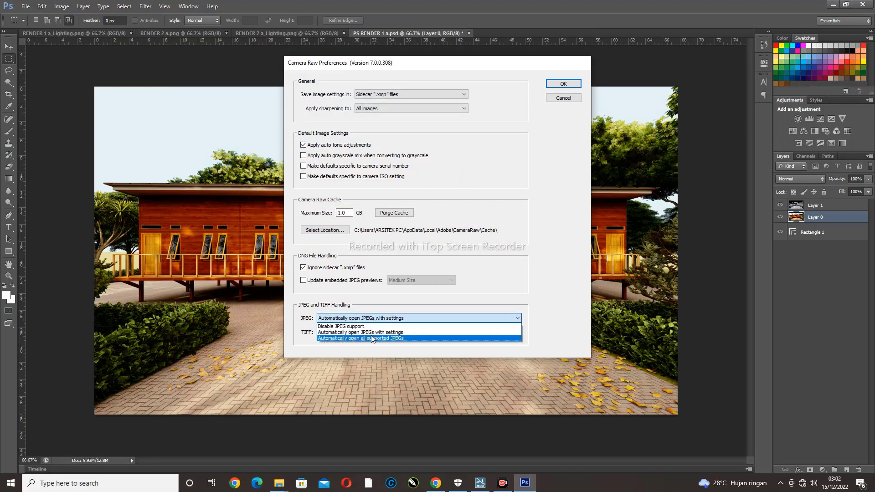
click(364, 338)
click(564, 84)
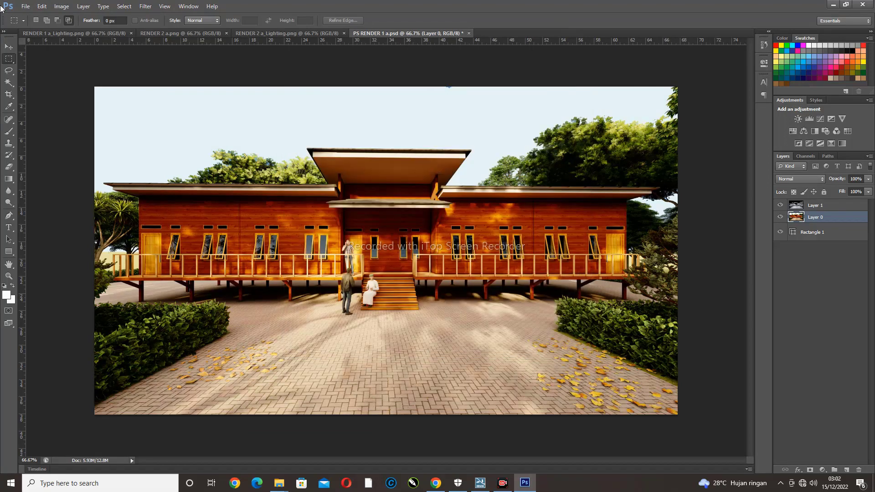
Open JPG PS RENDER 1 a.jpg from PROYEK RUMAH PANGGUNG in Camera Raw
click(26, 6)
click(37, 24)
double_click(215, 194)
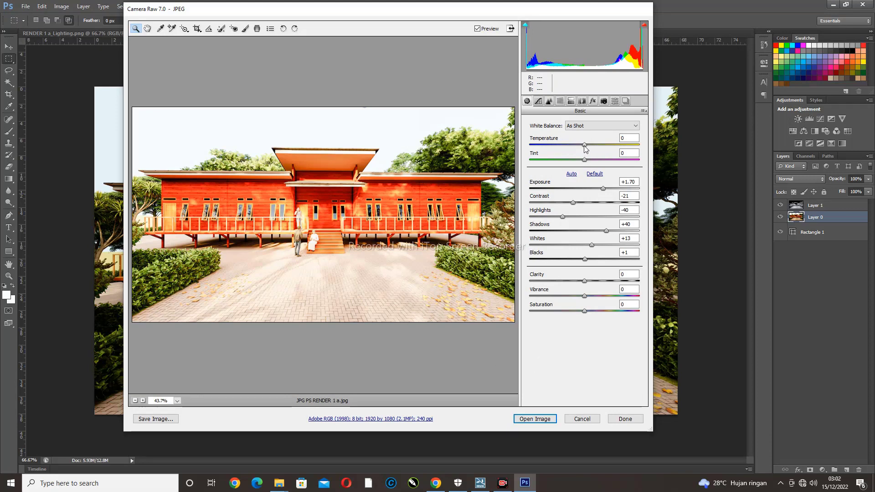
Compare the automatic tone adjustments with the defaults and reset the tone settings to Default
click(572, 175)
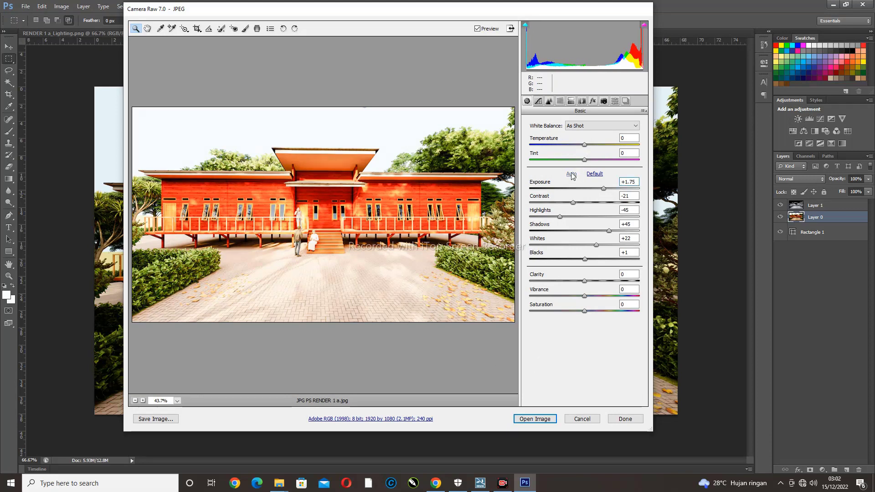
click(594, 174)
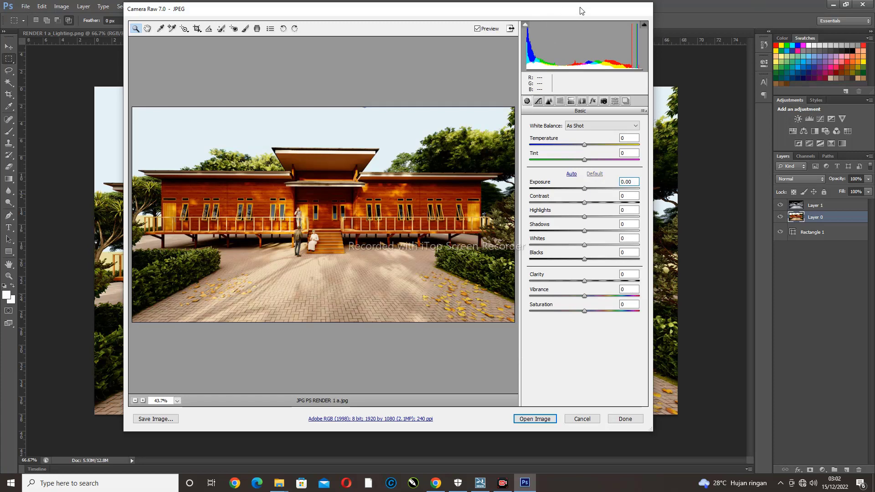
drag(581, 10, 597, 31)
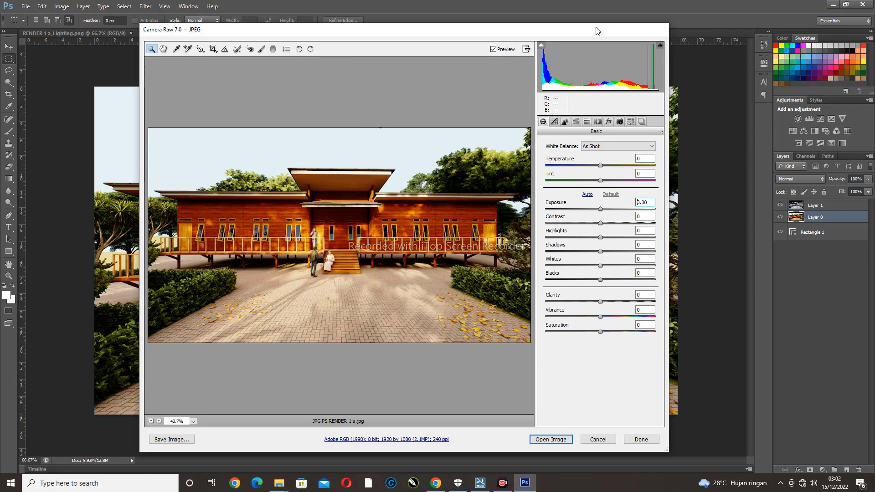
click(587, 194)
click(611, 194)
Cool the white balance to Temperature -23 and Tint -44, and set Exposure to 0
click(601, 167)
drag(601, 166, 577, 183)
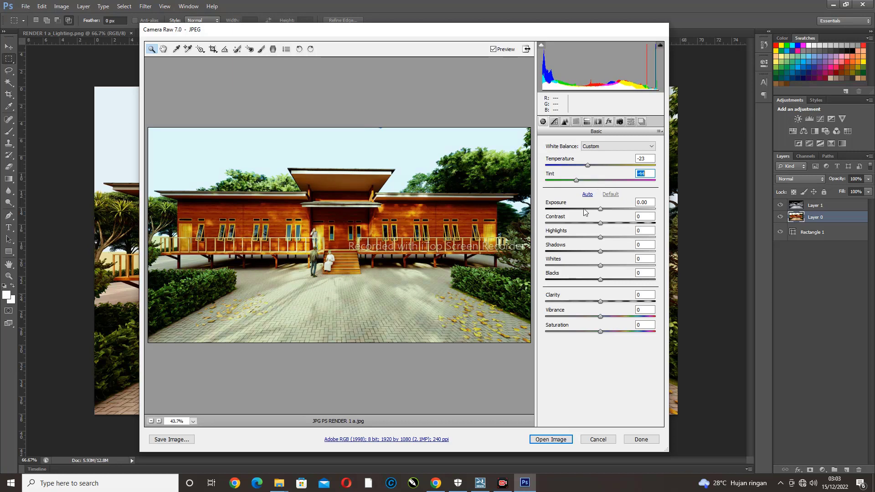
drag(601, 209, 603, 209)
text(0)
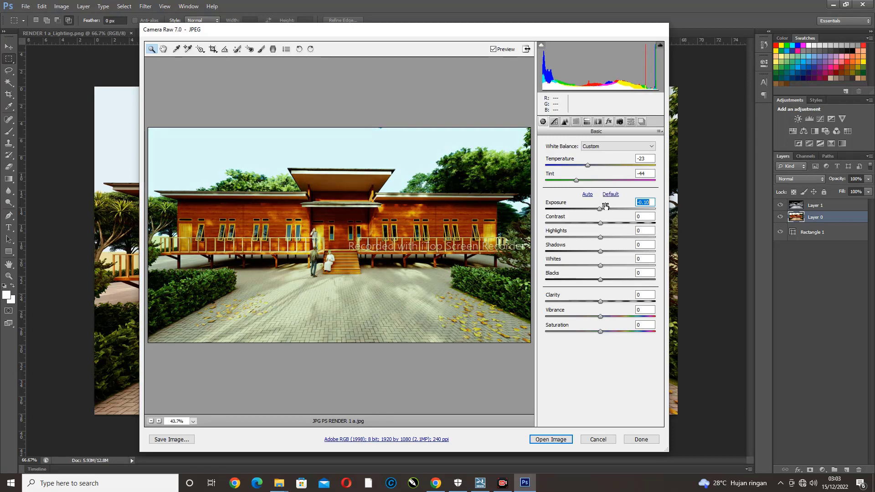
key(Tab)
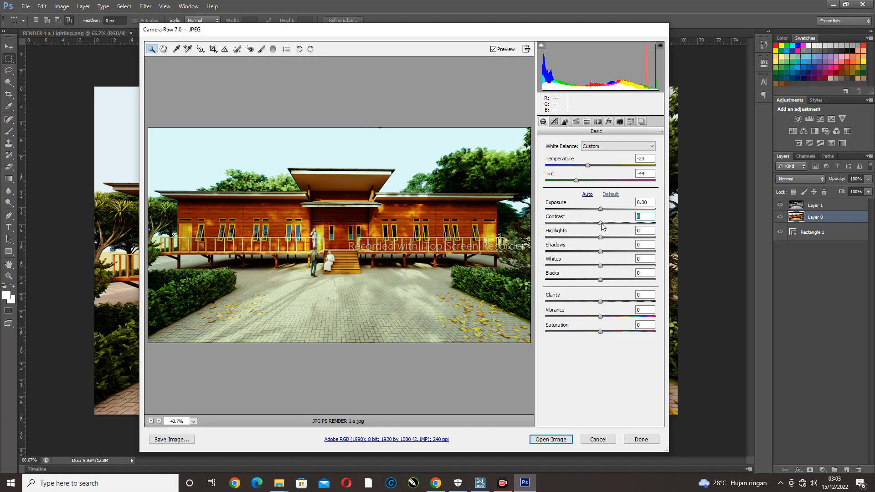
Set Contrast to -3, Highlights to +11 and Shadows to -9, and lower Blacks slightly
mouse_move(602, 223)
mouse_down()
mouse_move(609, 228)
mouse_move(595, 226)
mouse_up()
mouse_move(585, 223)
mouse_down()
mouse_move(597, 226)
mouse_move(575, 223)
mouse_move(608, 214)
mouse_move(595, 219)
mouse_up()
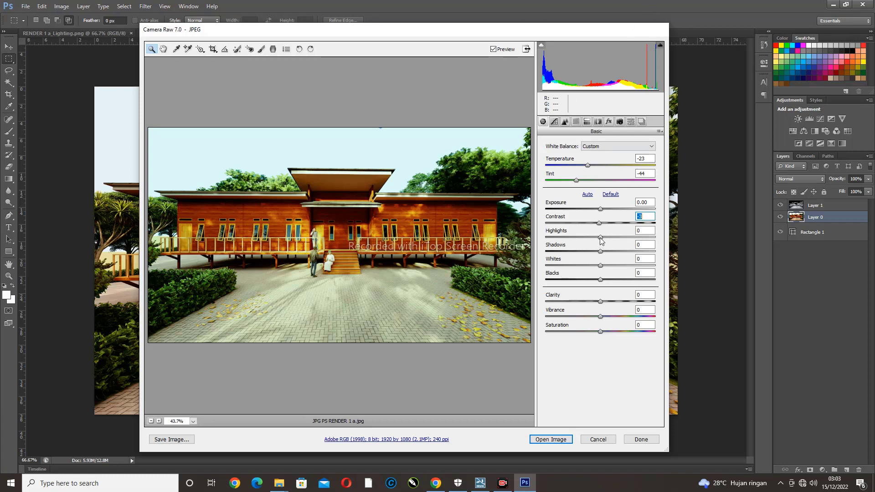
drag(601, 237, 602, 289)
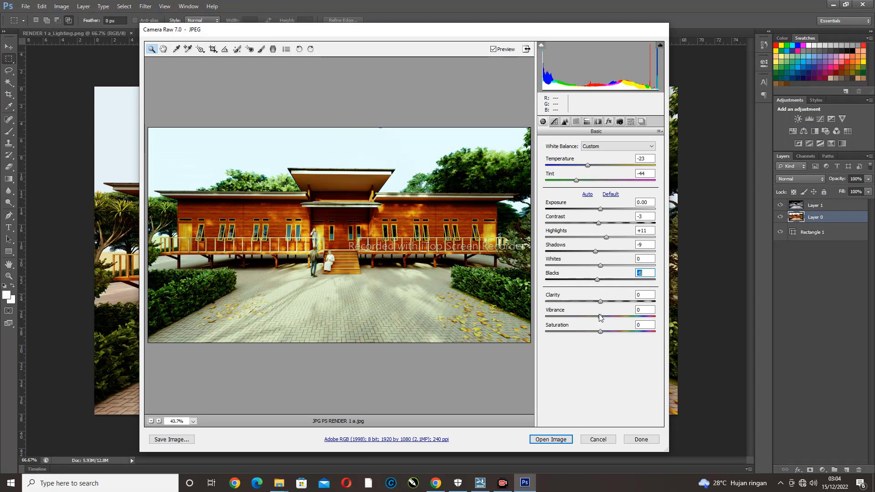
Set Vibrance to +28 and the Split Toning Balance to -12
drag(601, 316, 603, 334)
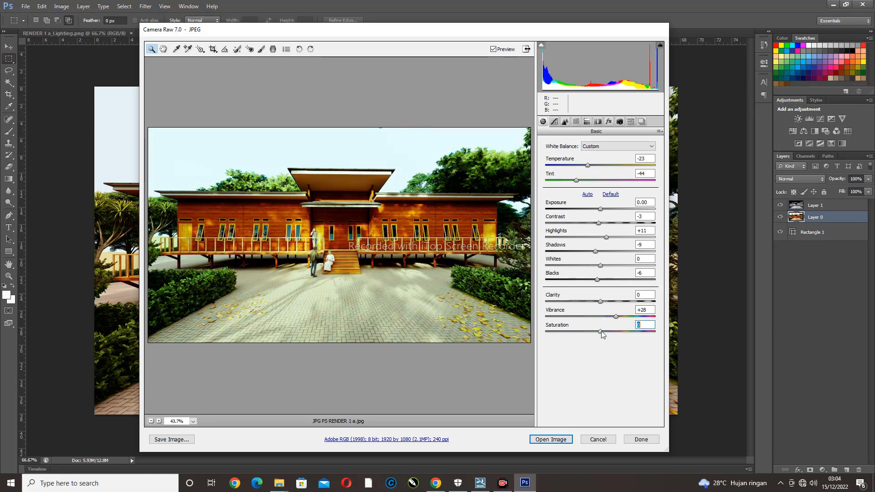
click(565, 122)
click(565, 121)
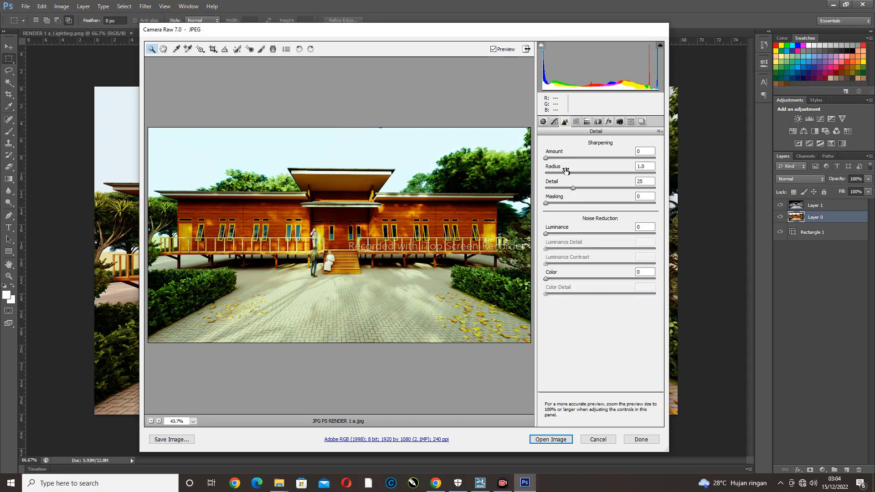
click(576, 122)
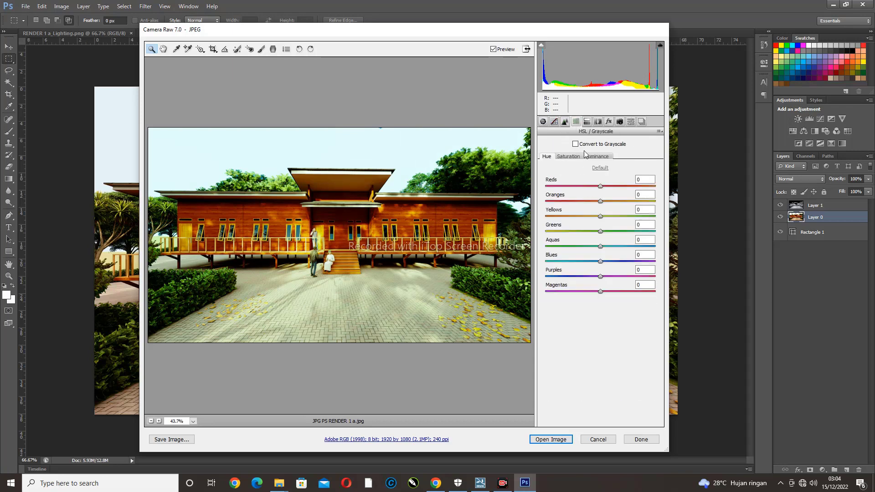
click(588, 122)
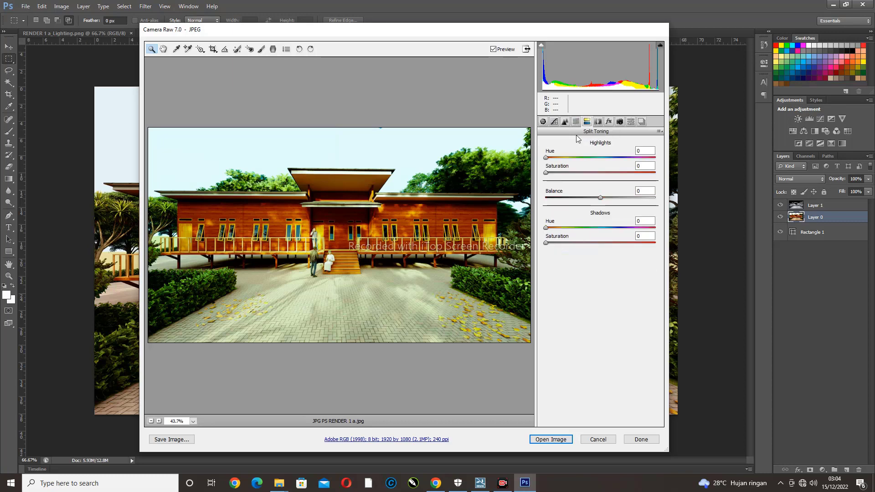
mouse_move(603, 198)
mouse_down()
mouse_move(592, 199)
mouse_move(620, 199)
mouse_move(585, 202)
mouse_move(595, 205)
mouse_up()
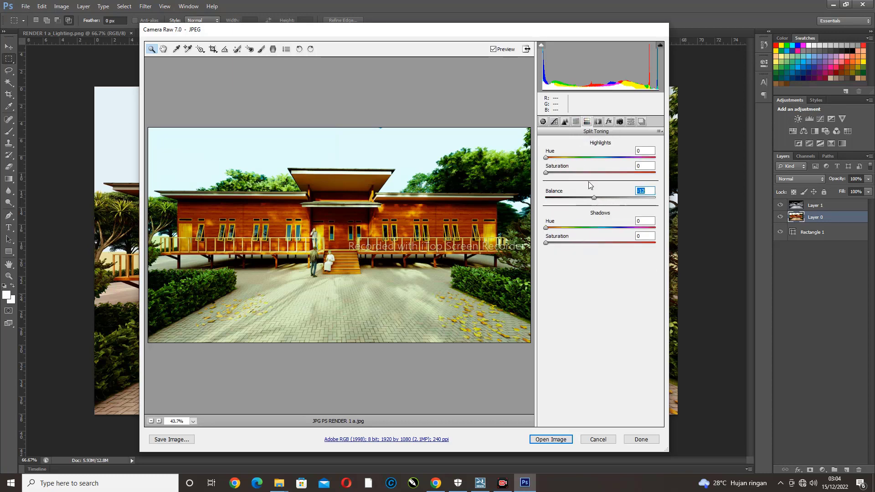
In the Camera Calibration settings, set Shadows Tint to -2, Red Primary Hue to +16 and Red Primary Saturation to +25
click(598, 122)
click(609, 122)
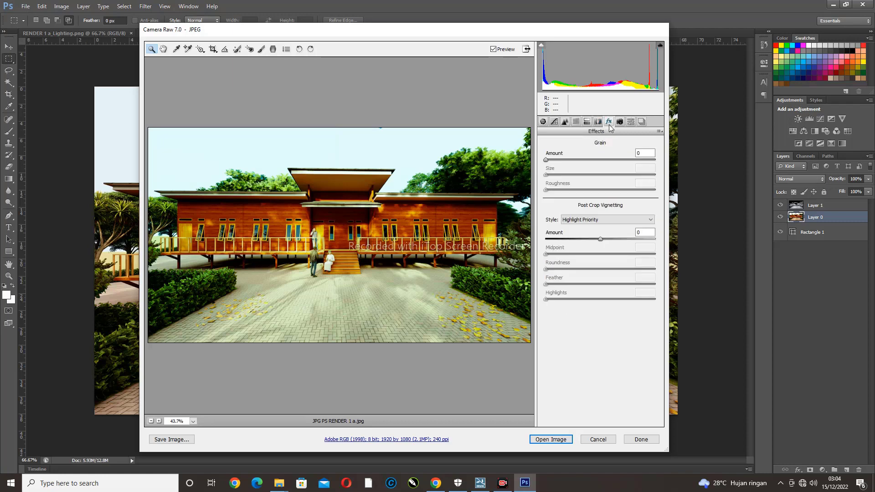
click(620, 122)
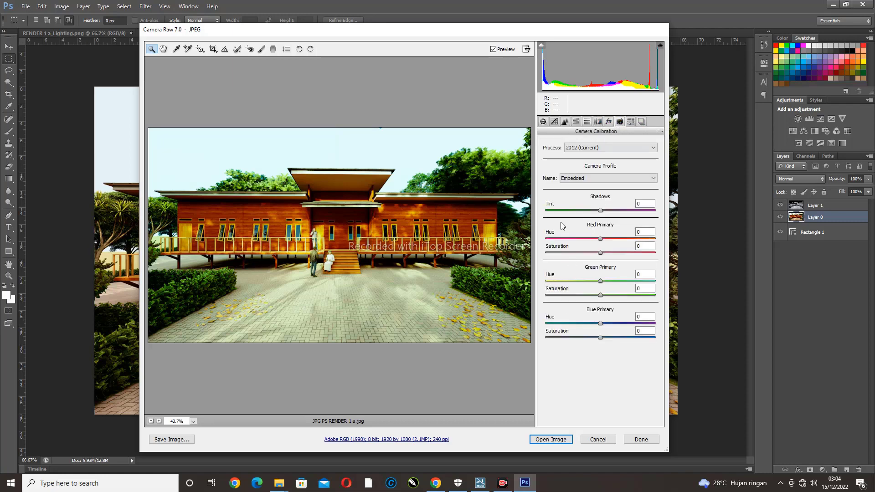
drag(601, 211, 615, 268)
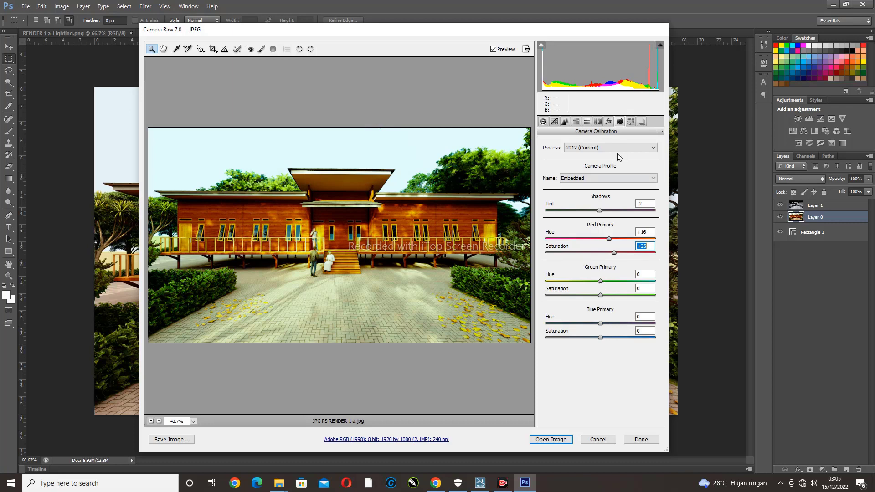
Slightly lower the saturation of the Reds in the HSL / Grayscale settings
click(631, 122)
click(577, 121)
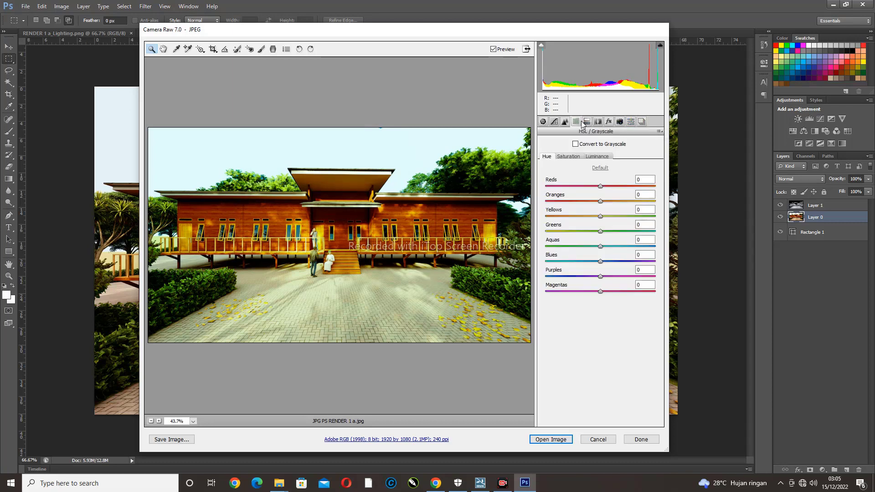
click(570, 156)
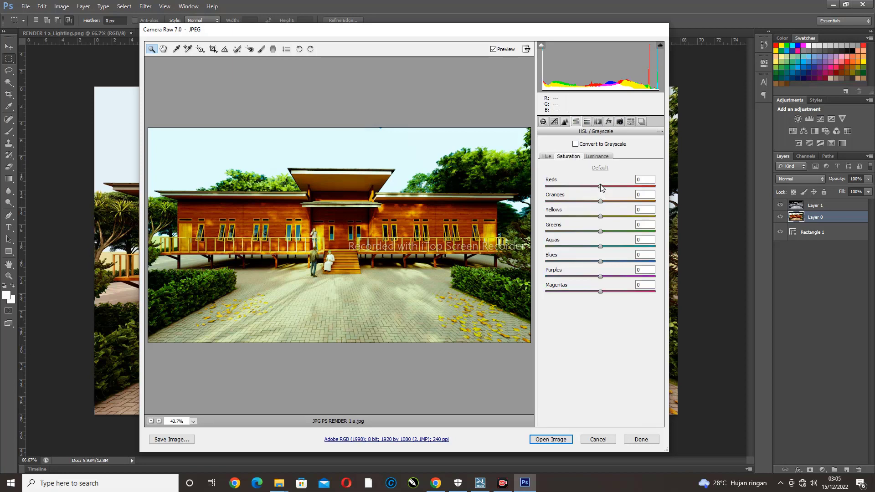
drag(601, 185, 588, 189)
Open the adjusted JPEG from Camera Raw in Photoshop and convert its Background into a regular layer
click(554, 444)
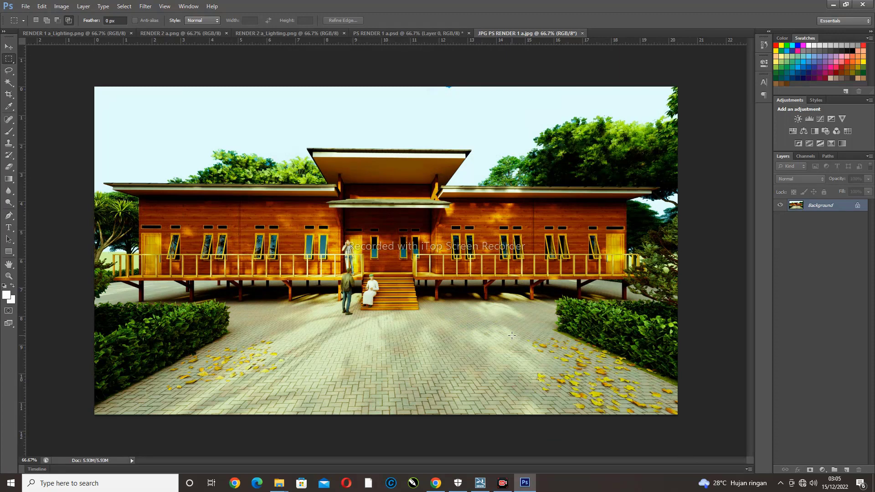
double_click(823, 205)
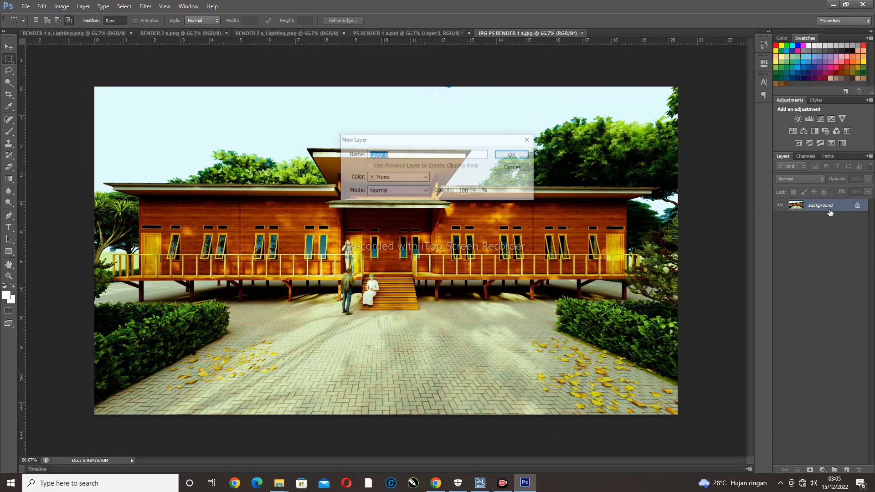
click(513, 155)
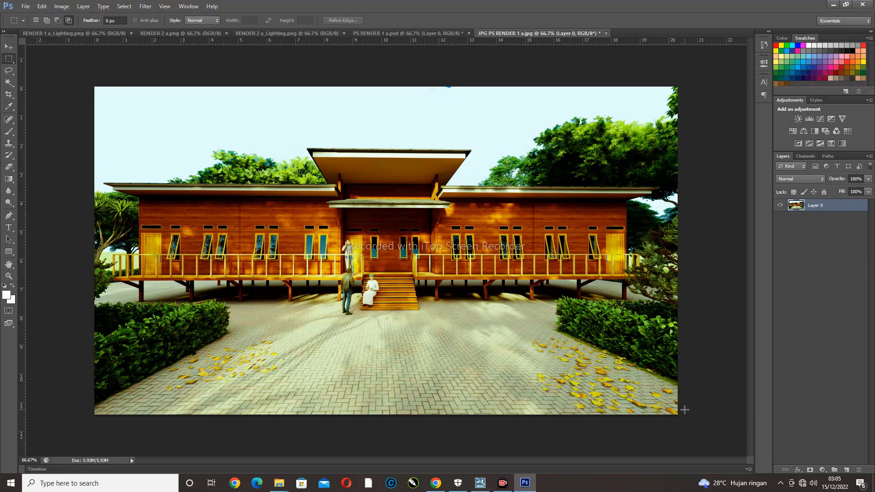
Try the Overlay blend mode on Layer 0 and on a duplicate of it, and delete the duplicate
click(806, 179)
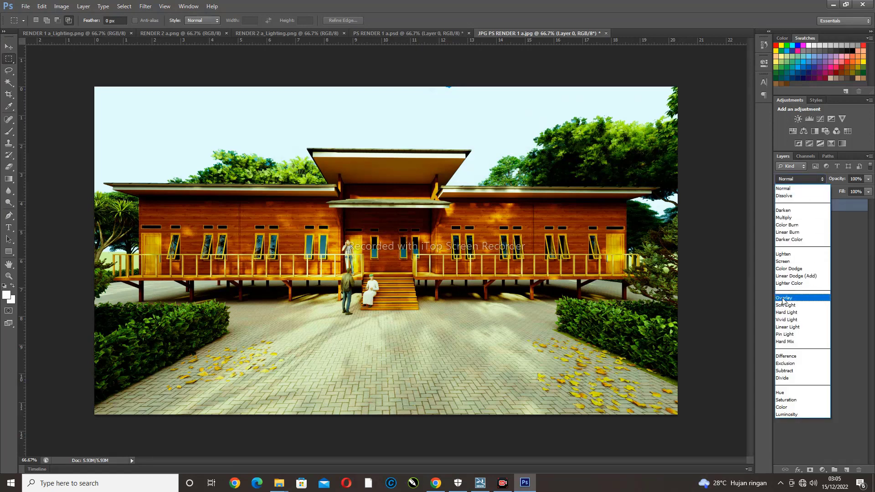
click(784, 299)
click(796, 179)
click(783, 189)
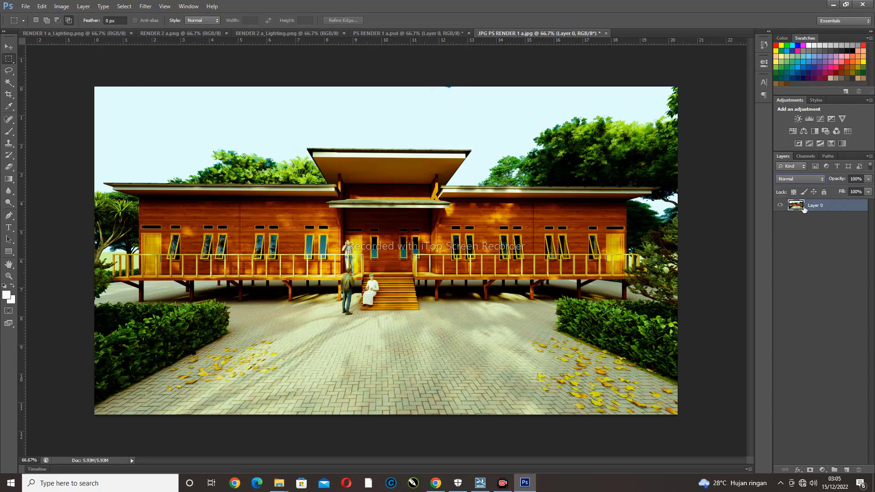
right_click(810, 207)
click(739, 191)
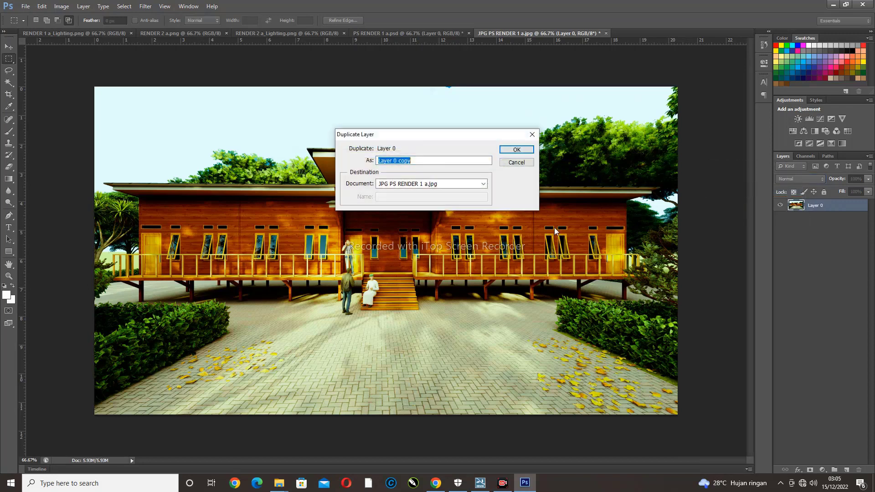
key(Return)
click(802, 180)
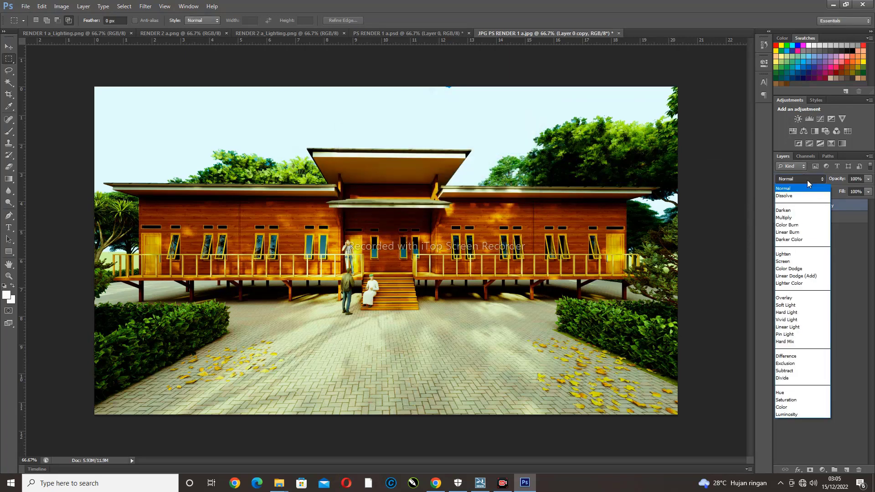
click(785, 298)
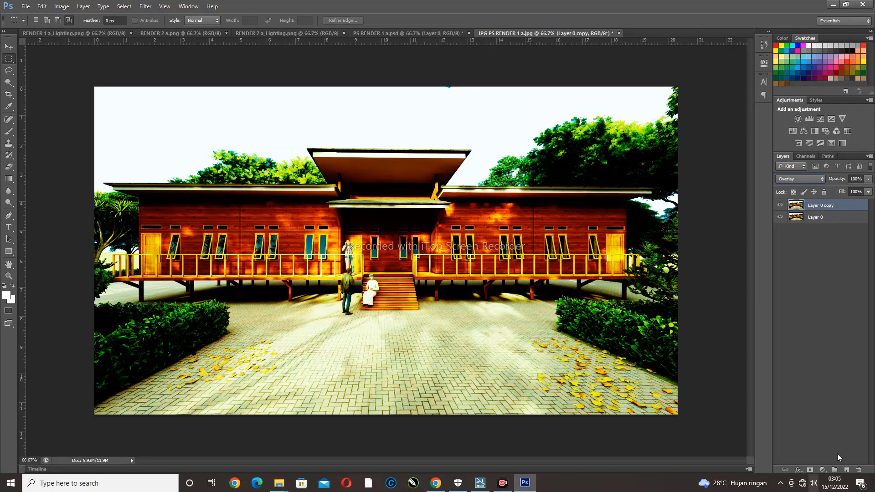
drag(847, 205, 864, 473)
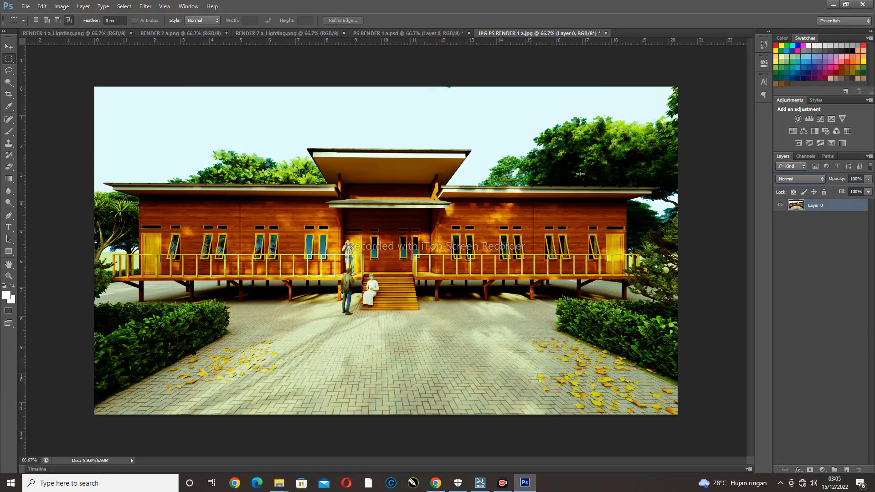
Compare the colours of the adjusted JPG PS RENDER 1 a.jpg with PS RENDER 1 a.psd
click(49, 32)
click(429, 31)
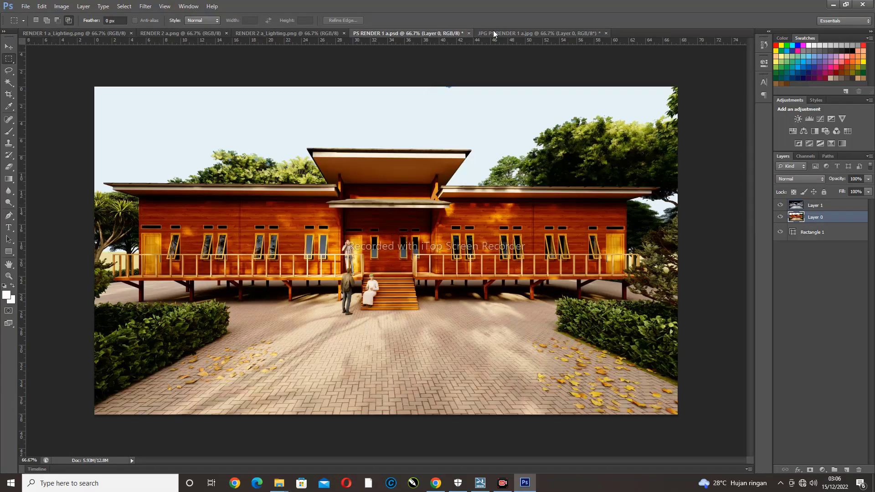
click(517, 33)
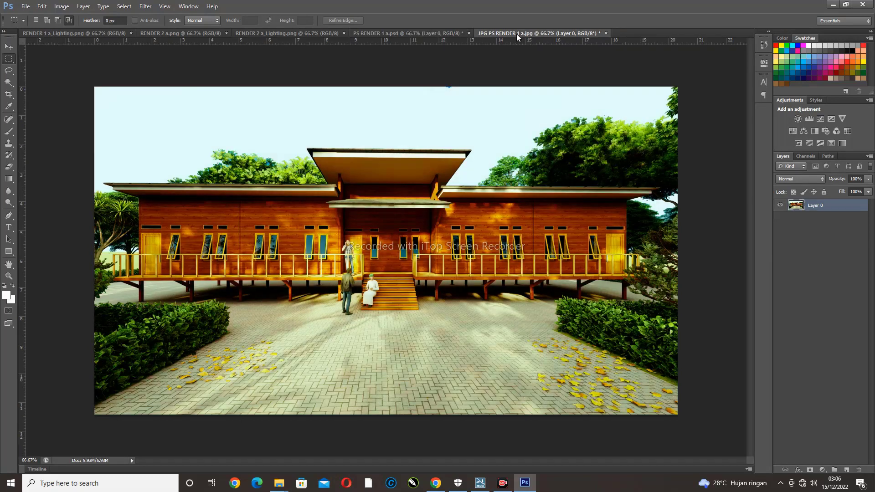
click(434, 33)
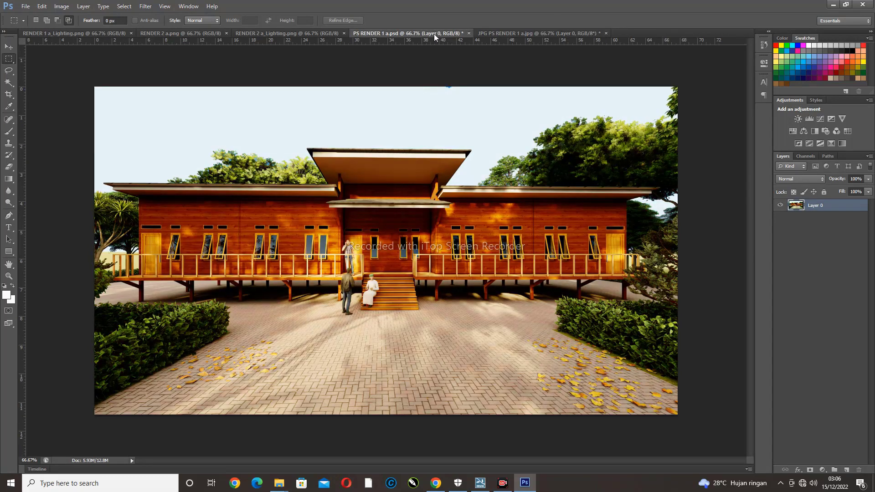
click(524, 35)
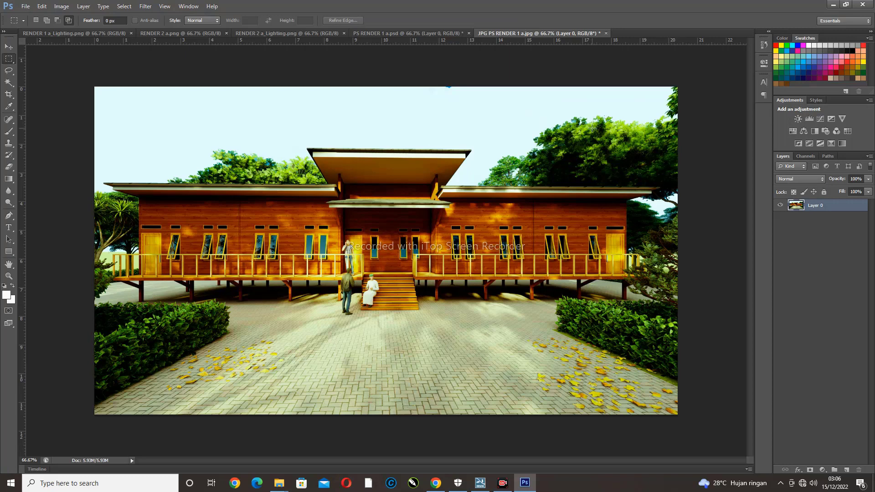
click(407, 34)
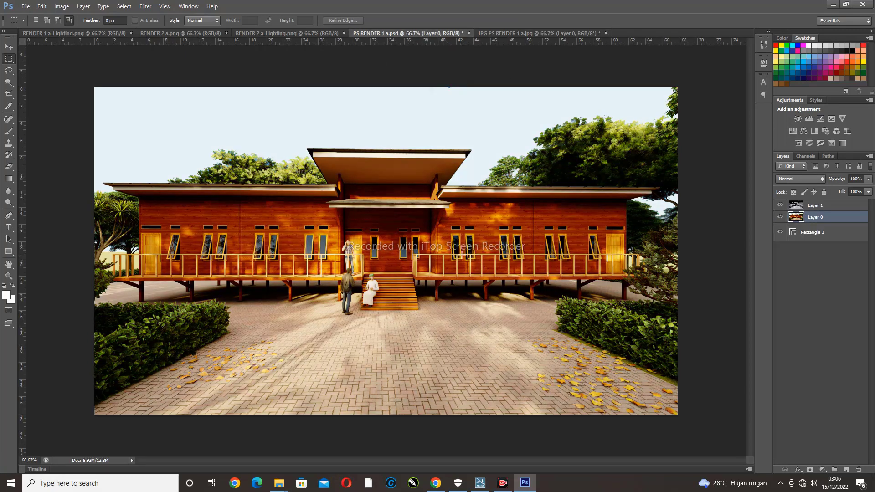
Convert the Background of RENDER 2 a.png into a regular layer and close RENDER 1 a_Lighting.png
click(81, 34)
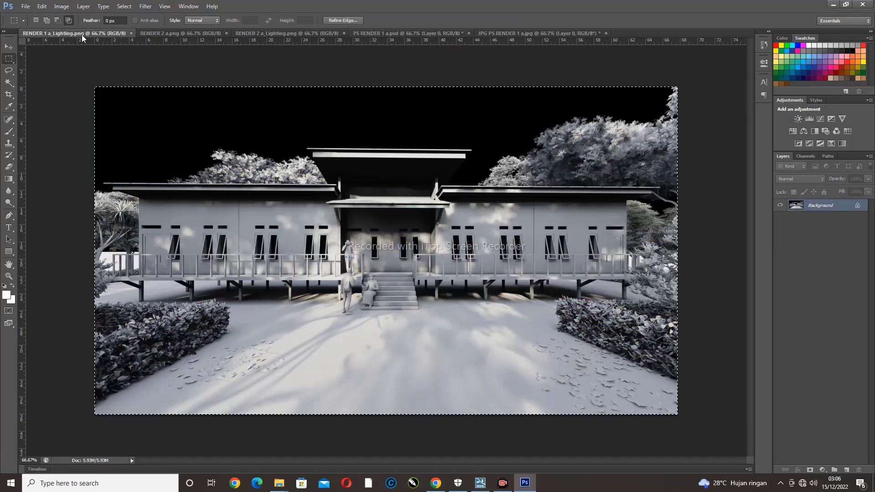
click(158, 36)
click(257, 34)
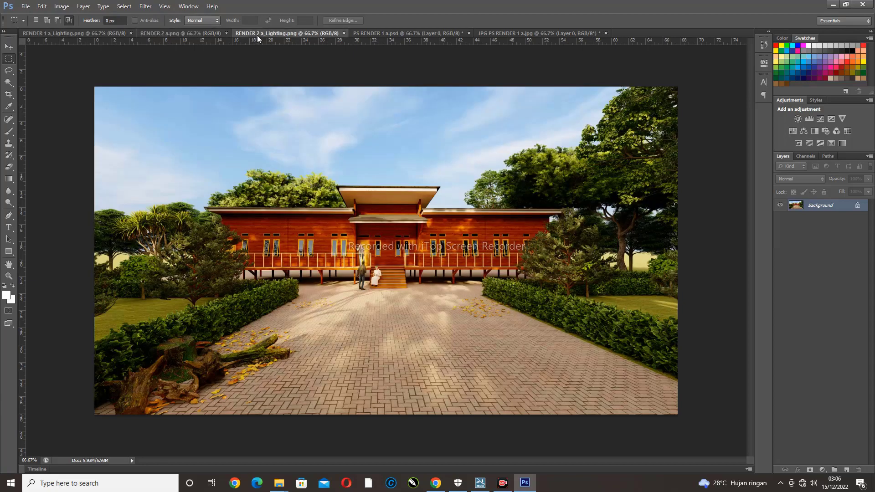
click(219, 35)
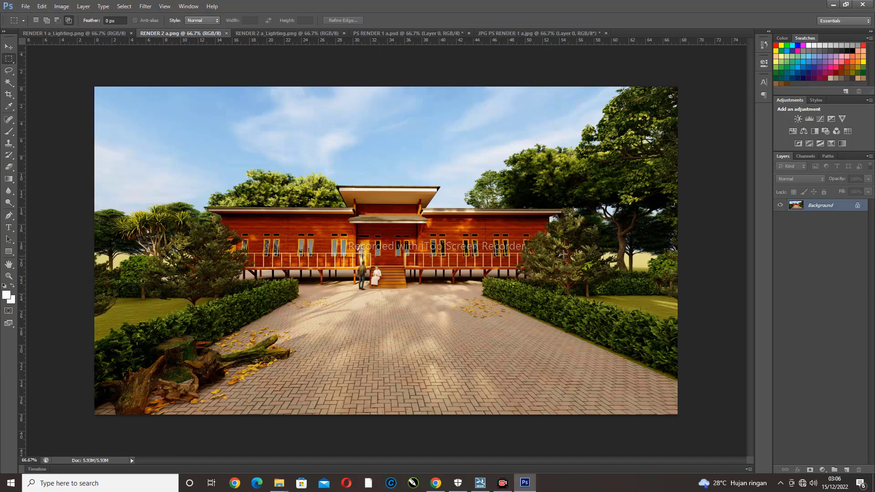
double_click(825, 206)
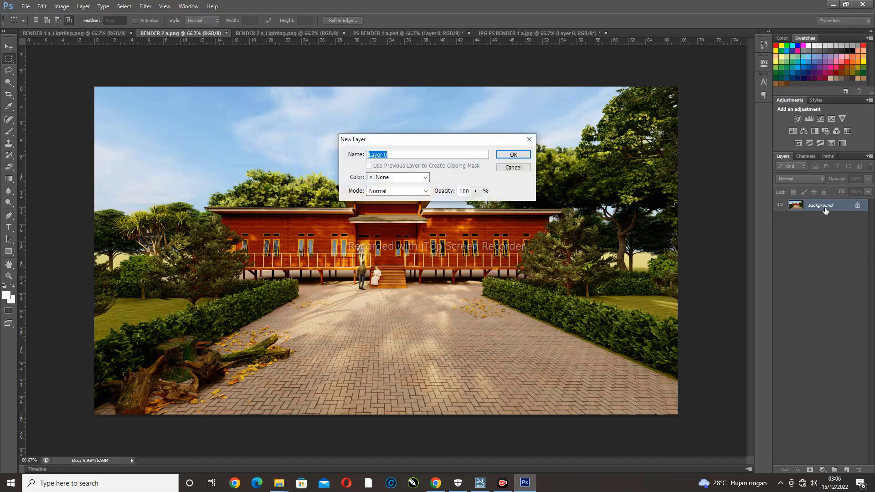
key(Return)
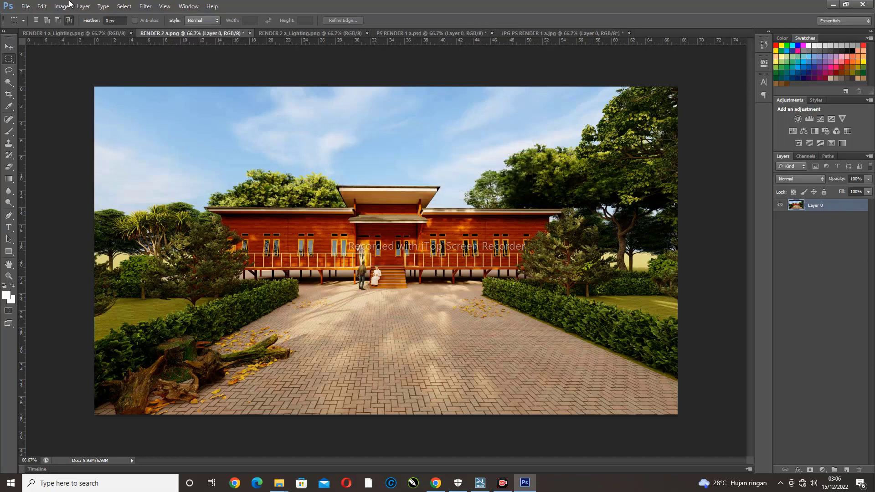
click(98, 34)
click(131, 33)
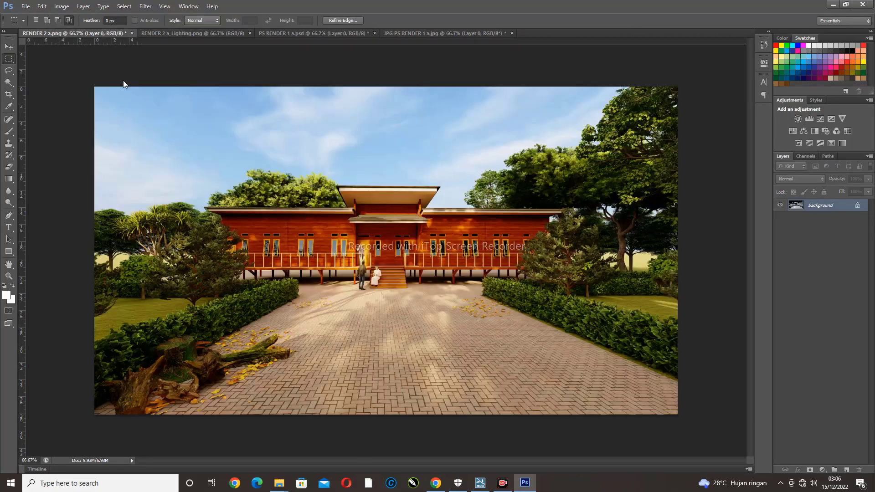
Copy the lighting pass from RENDER 2 a_Lighting.png and paste it as a new layer in RENDER 2 a.png
click(295, 33)
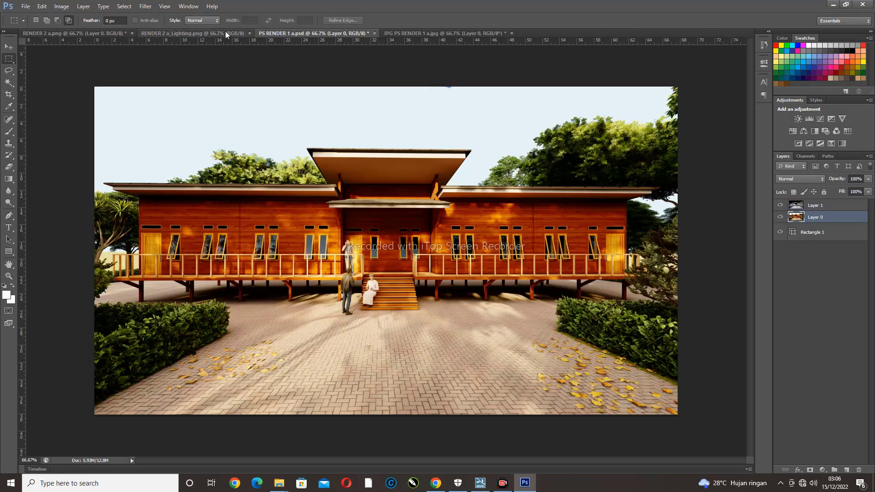
click(187, 34)
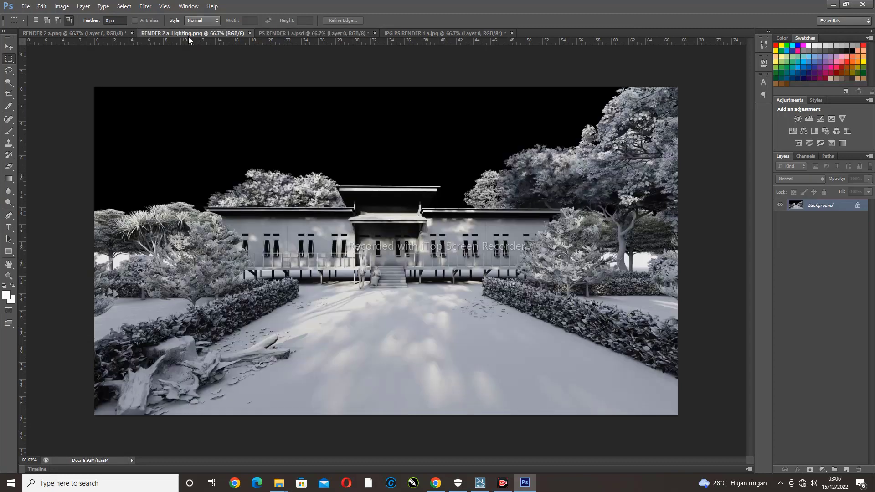
drag(81, 70, 638, 400)
key(ctrl+c)
click(110, 33)
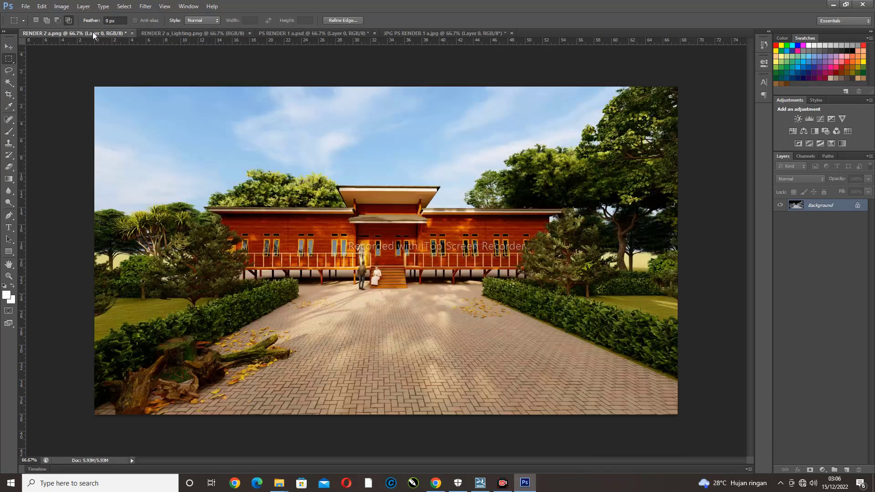
key(ctrl+v)
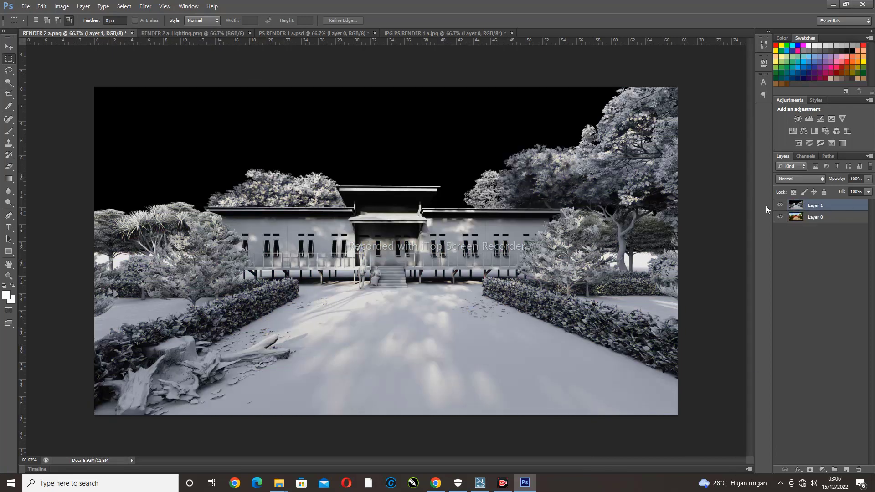
Set Layer 1 of RENDER 2 a.png to Soft Light blending and check Layer 1's blend settings in PS RENDER 1 a.psd
click(803, 179)
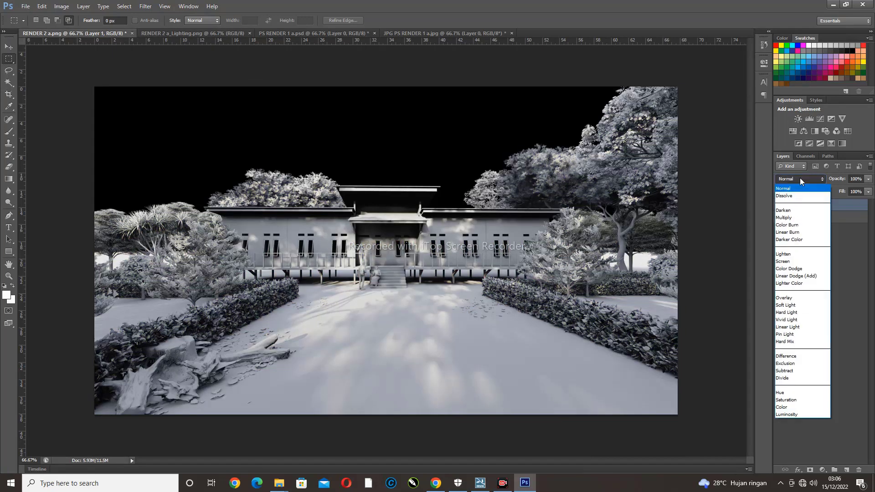
click(785, 308)
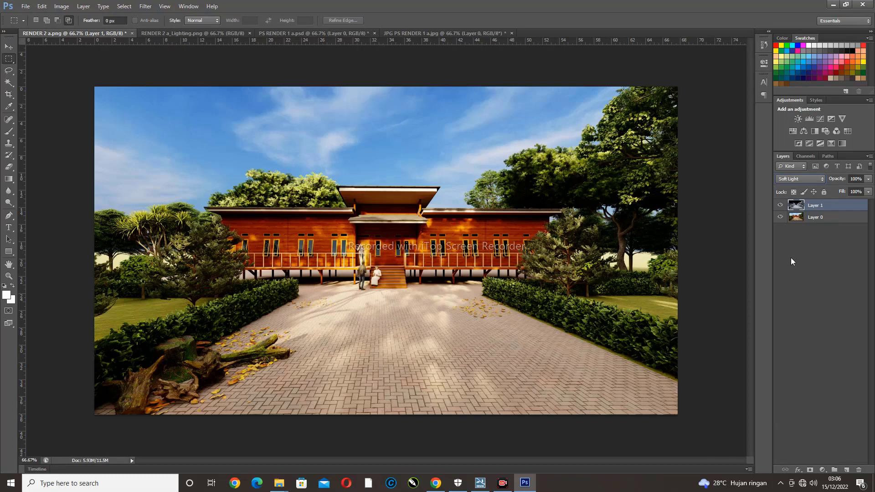
click(277, 31)
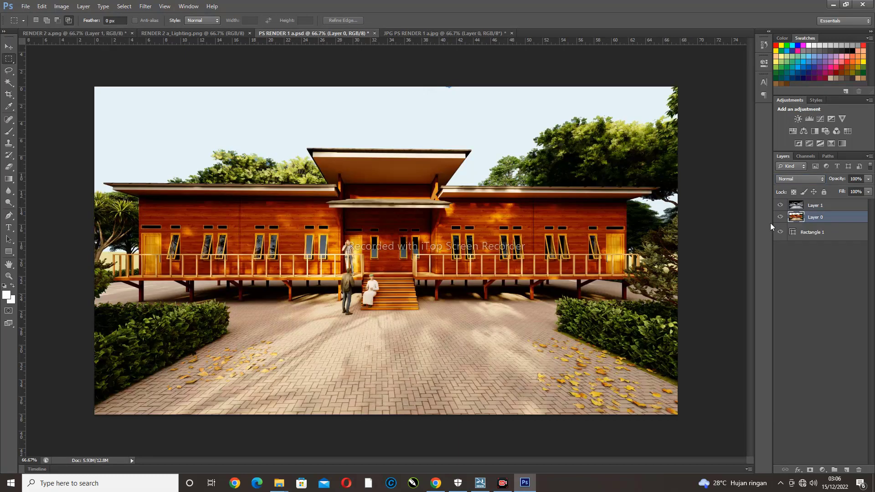
click(805, 206)
click(801, 180)
click(801, 180)
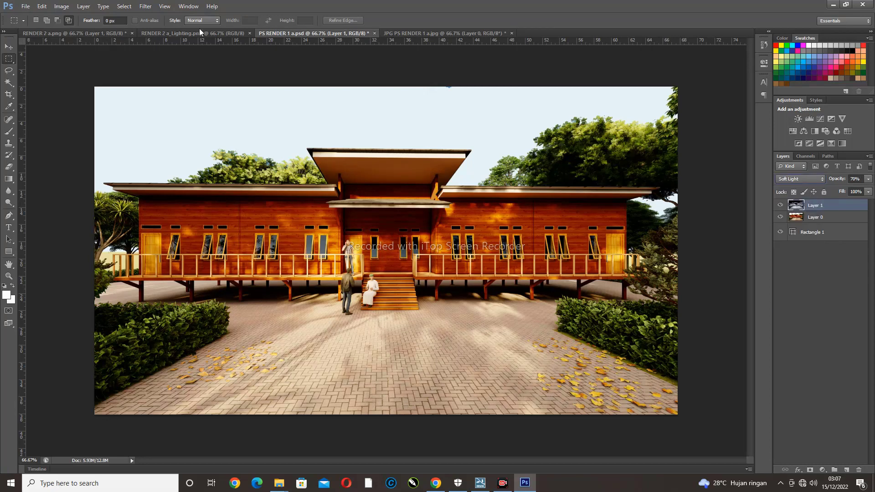
Compare the graded JPG PS RENDER 1 a.jpg with PS RENDER 1 a.psd and return to RENDER 2 a.png
click(449, 34)
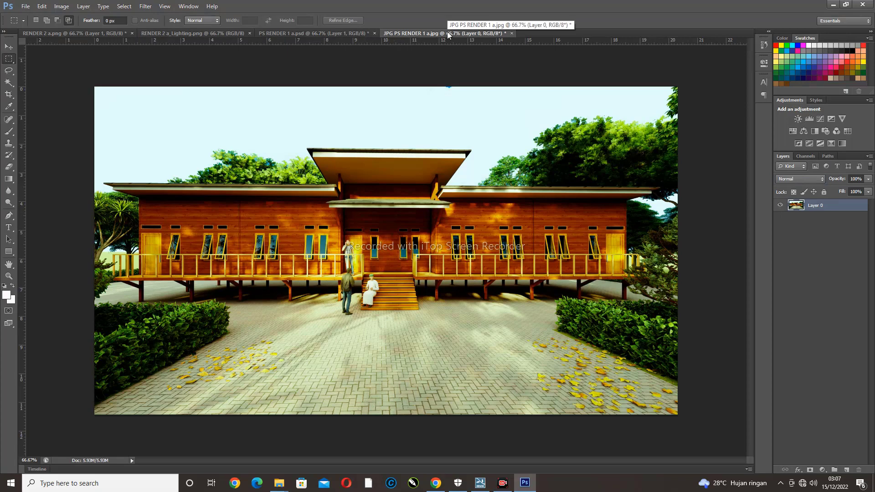
click(297, 34)
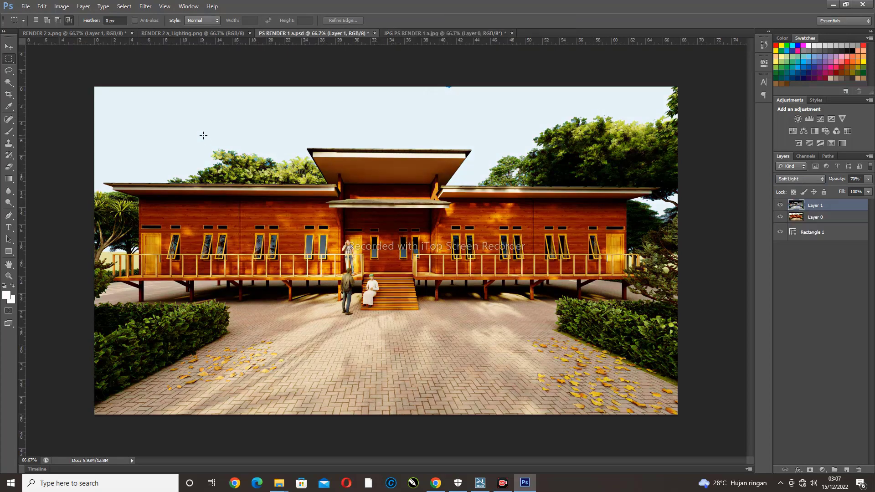
click(94, 33)
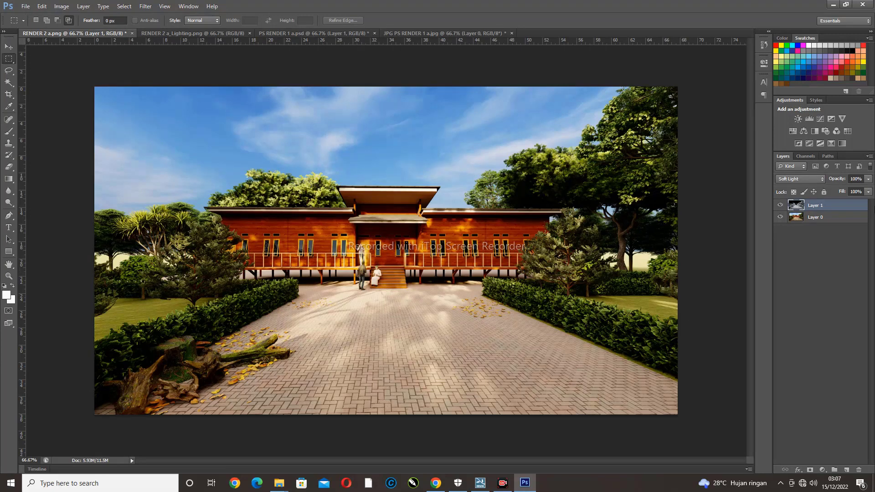
Select both layers of RENDER 2 a.png and save a JPEG copy as 2 RENDER 2 a.jpg at maximum quality 12
shift+click(830, 219)
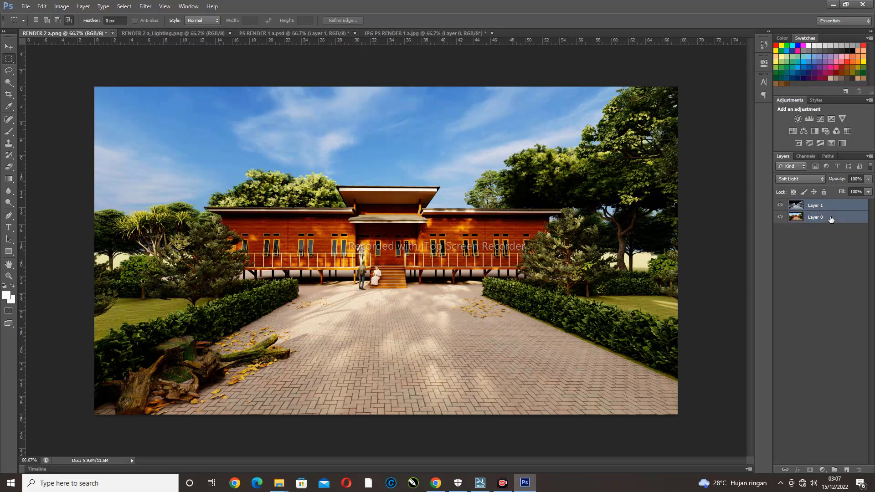
right_click(830, 220)
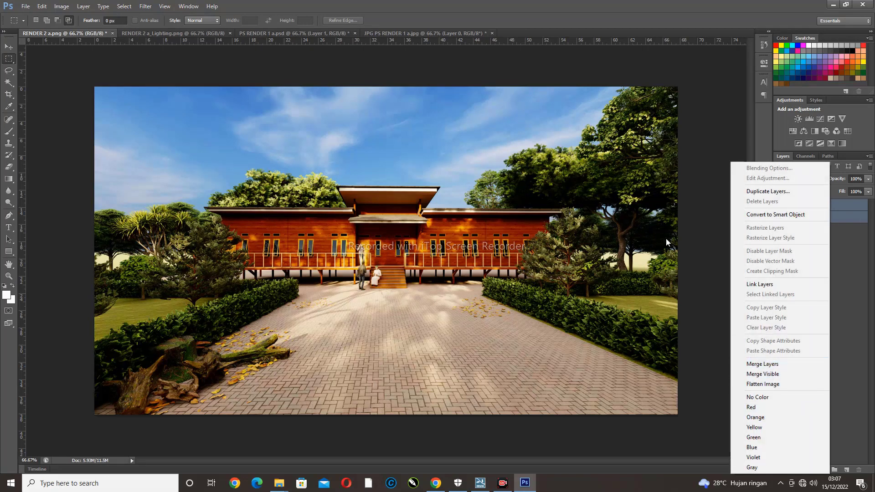
click(45, 47)
click(26, 6)
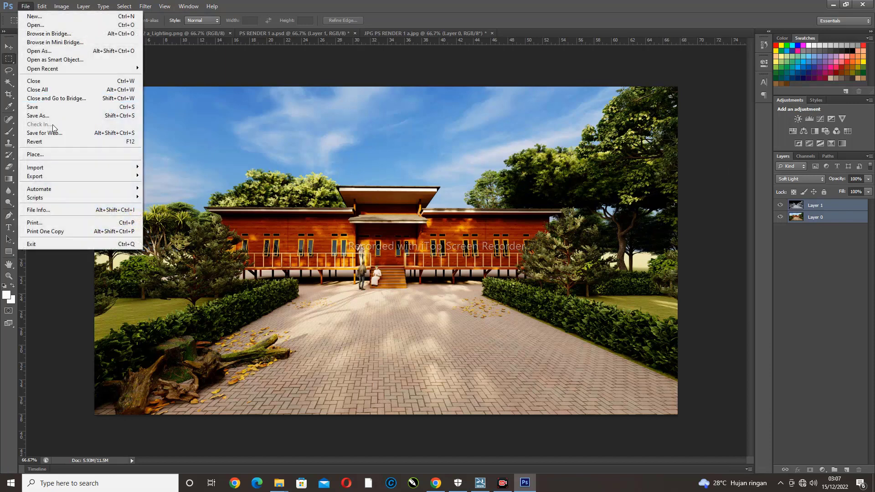
click(50, 118)
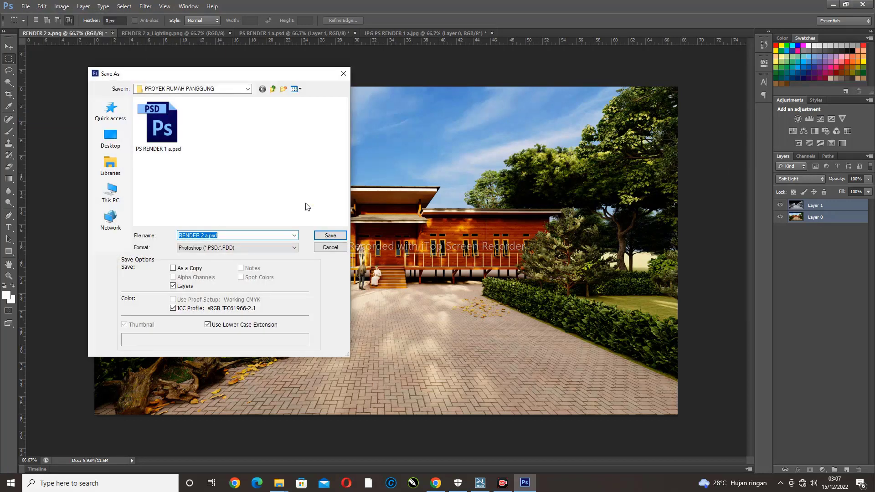
click(208, 247)
click(199, 303)
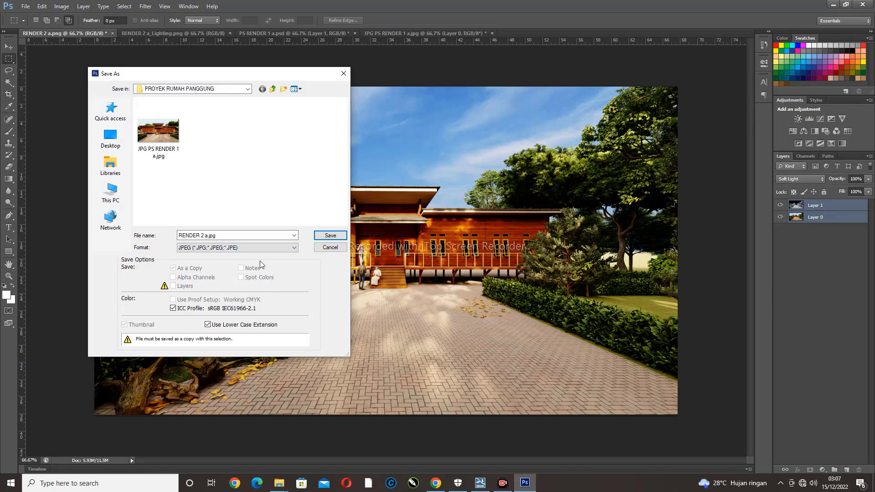
drag(218, 236, 179, 237)
click(179, 237)
key(Return)
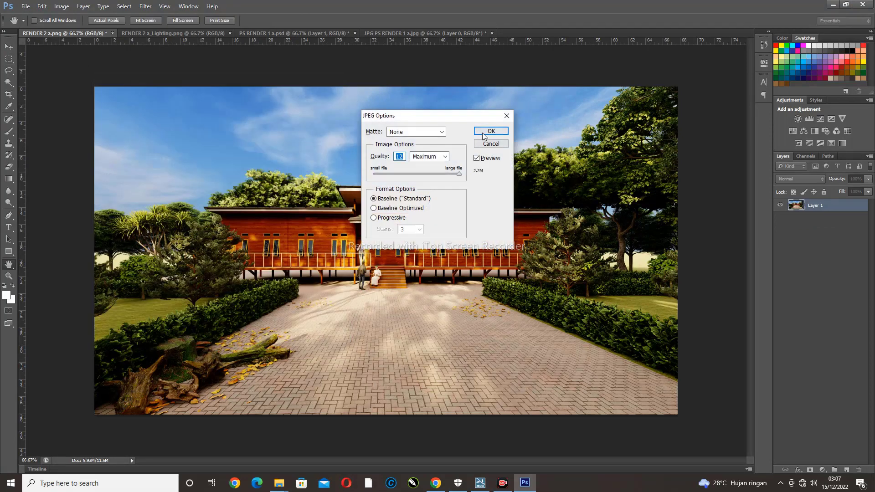
click(484, 131)
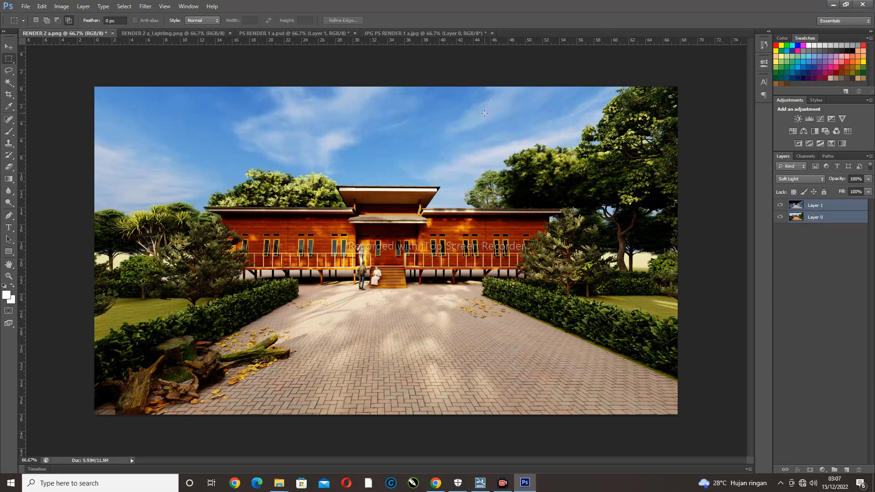
Close RENDER 2 a_Lighting.png and compare PS RENDER 1 a.psd with the graded JPEG of the same view
click(183, 31)
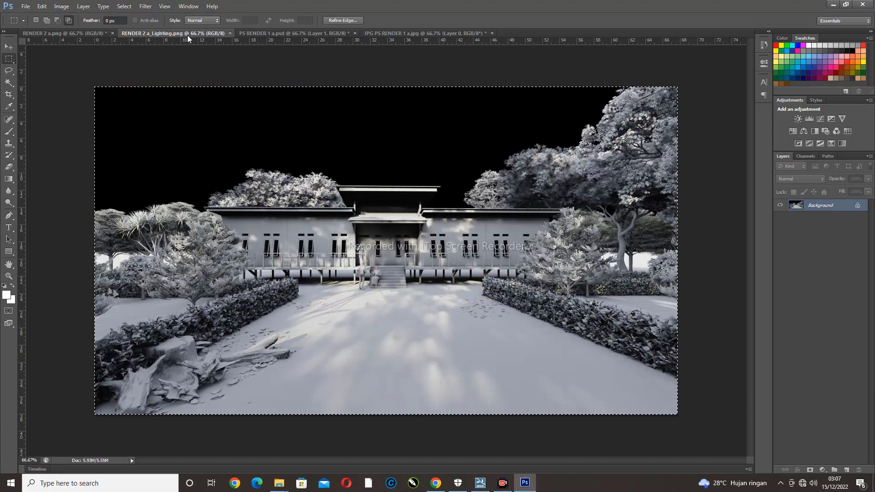
click(231, 33)
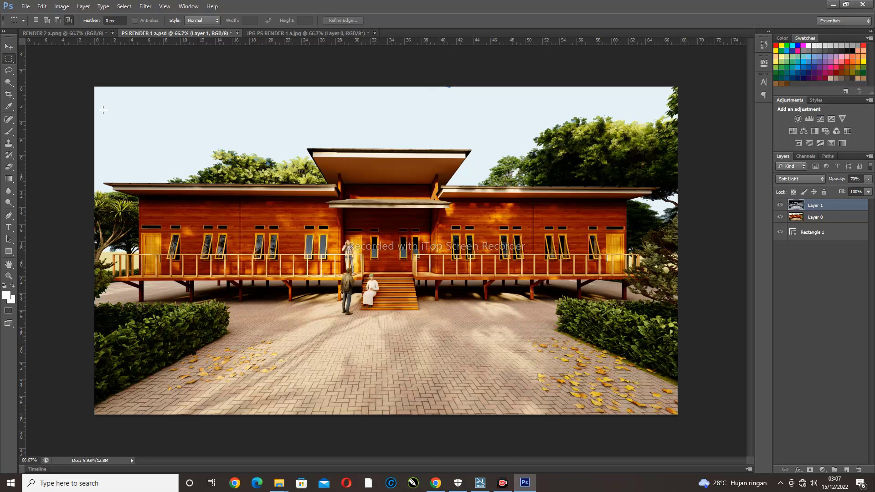
click(264, 32)
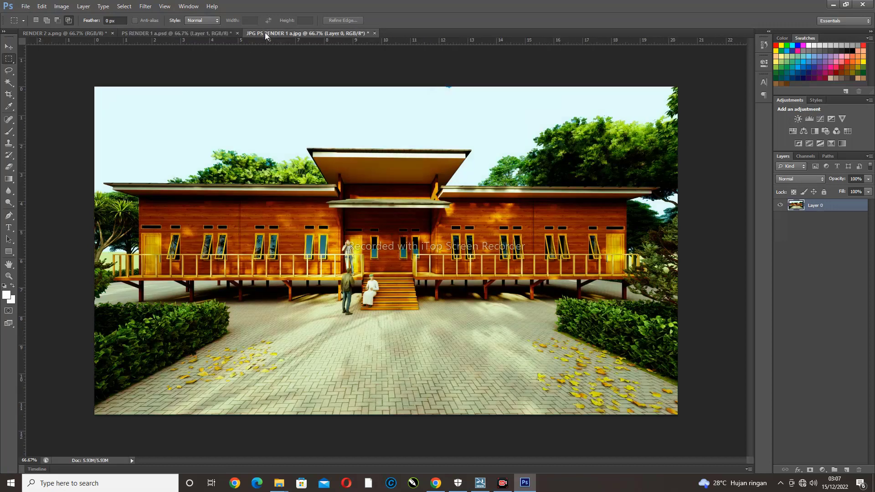
click(187, 34)
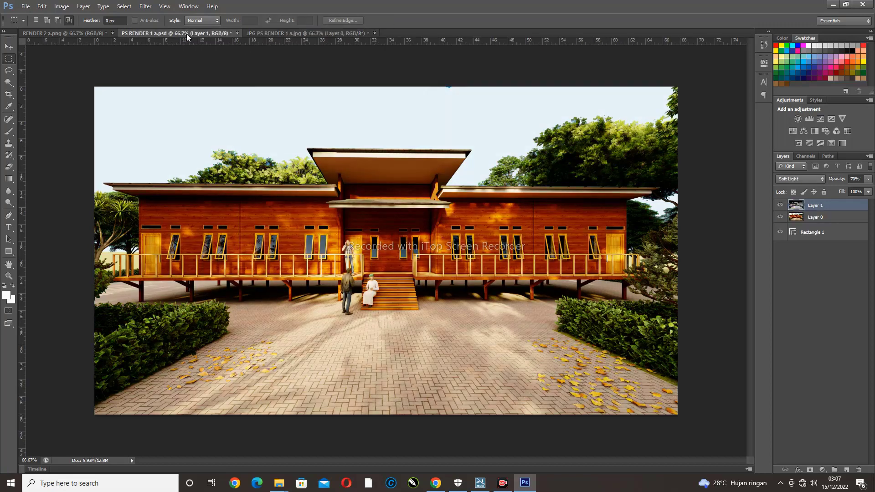
click(297, 33)
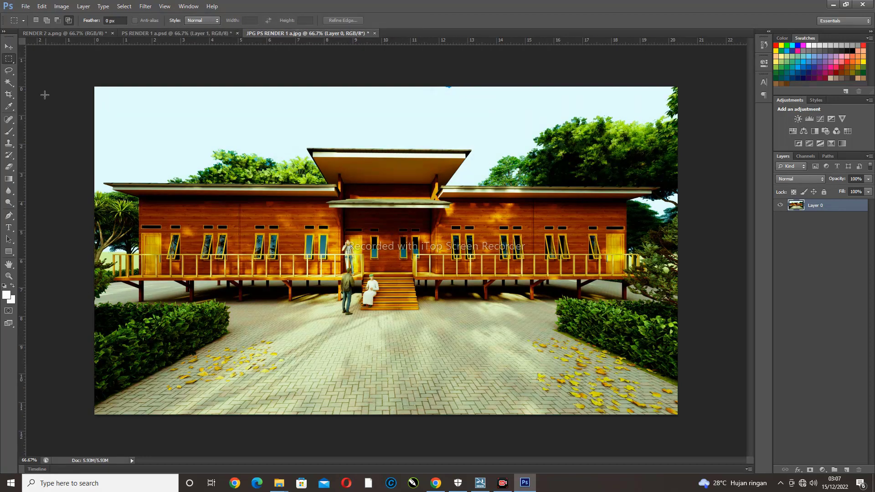
Close RENDER 2 a.png, saving its layers as 2 PS RENDER 1 a.psd with Maximize Compatibility enabled
click(67, 32)
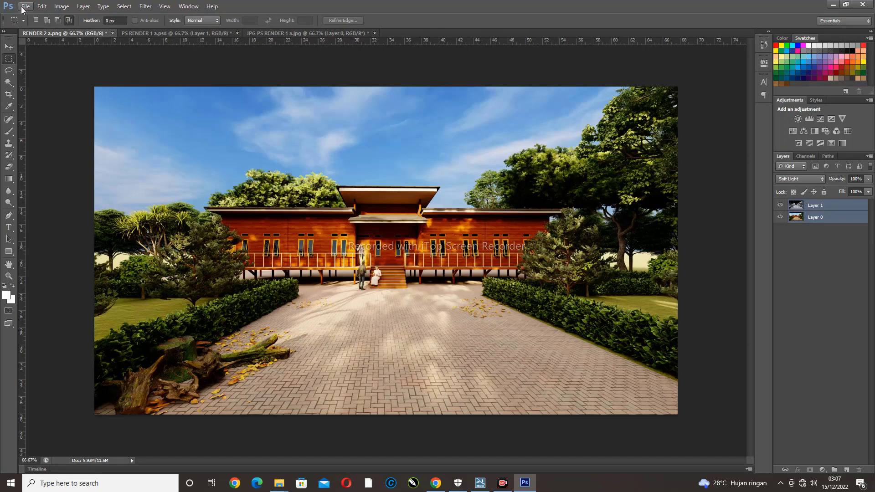
click(112, 32)
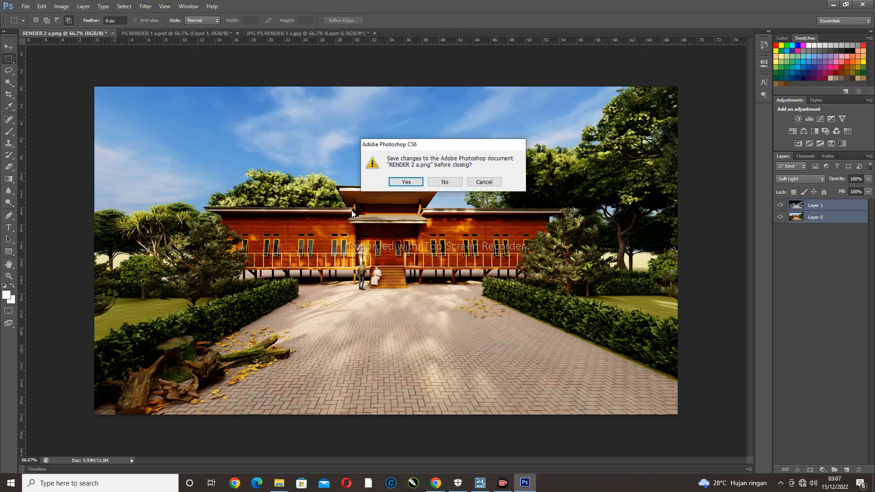
click(404, 185)
click(152, 132)
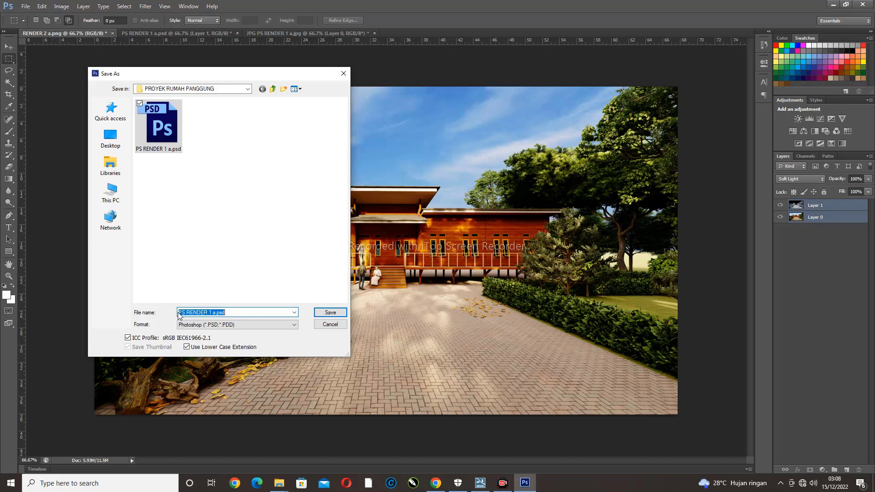
click(180, 316)
text(2)
key(Return)
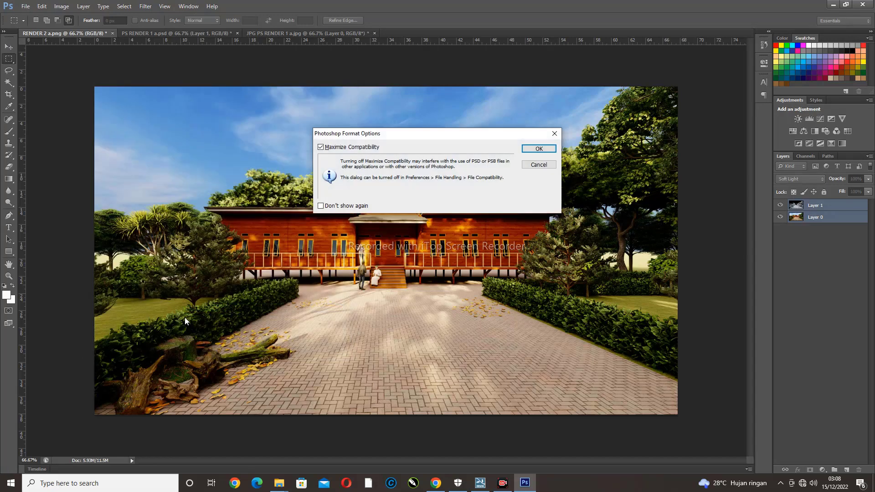
key(Return)
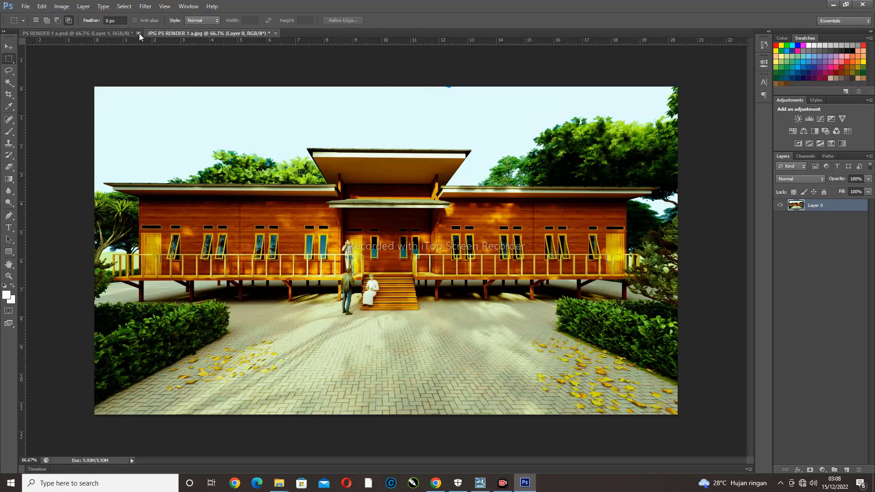
Switch between PS RENDER 1 a.psd and JPG PS RENDER 1 a.jpg to compare their colours again
click(81, 34)
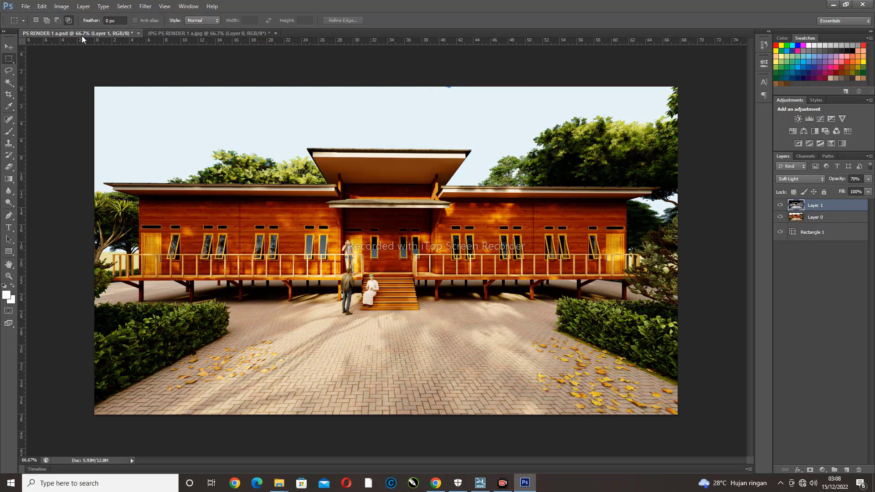
click(215, 35)
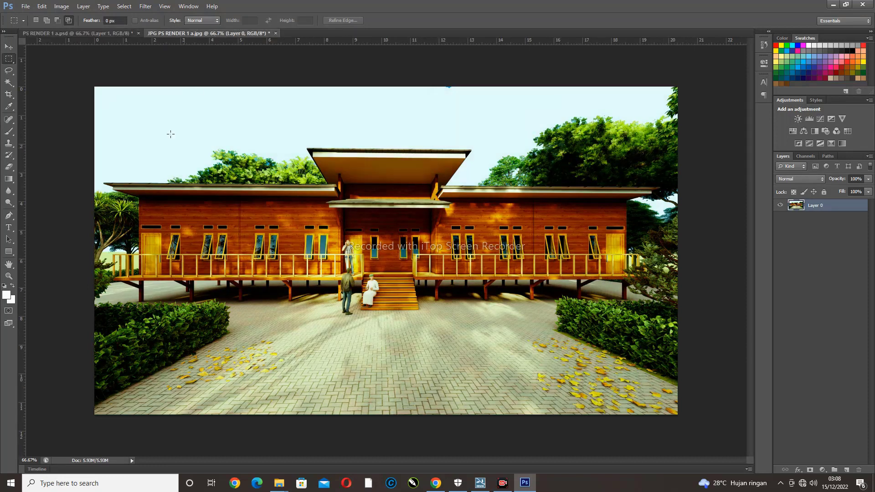
click(86, 35)
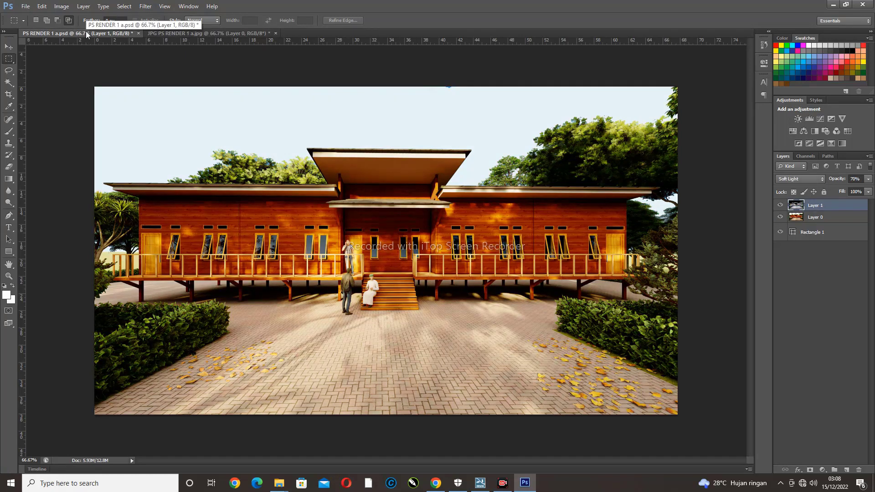
click(179, 33)
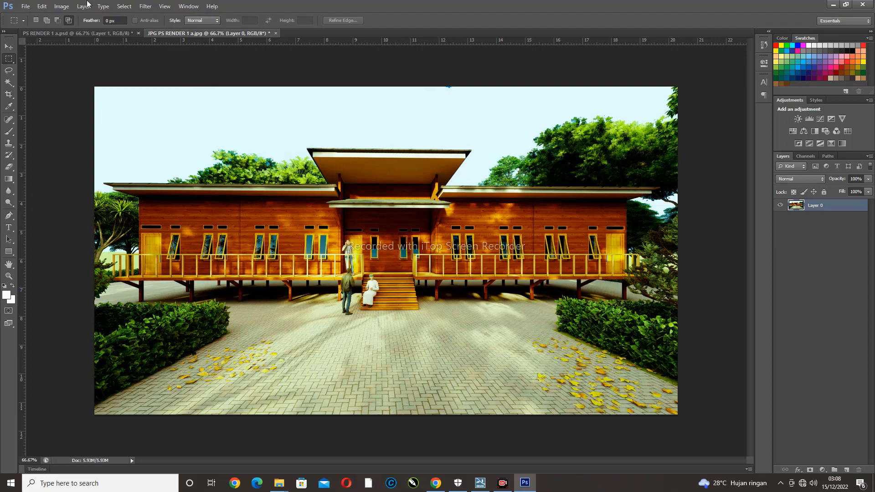
Open RENDER 2 a.png from the PROYEK RUMAH PANGGUNG folder
click(25, 6)
click(37, 24)
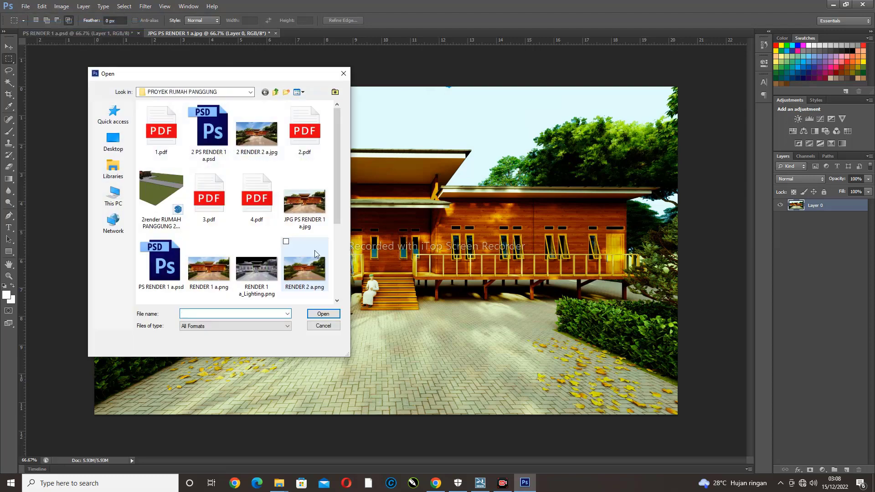
scroll(313, 249, down, 3)
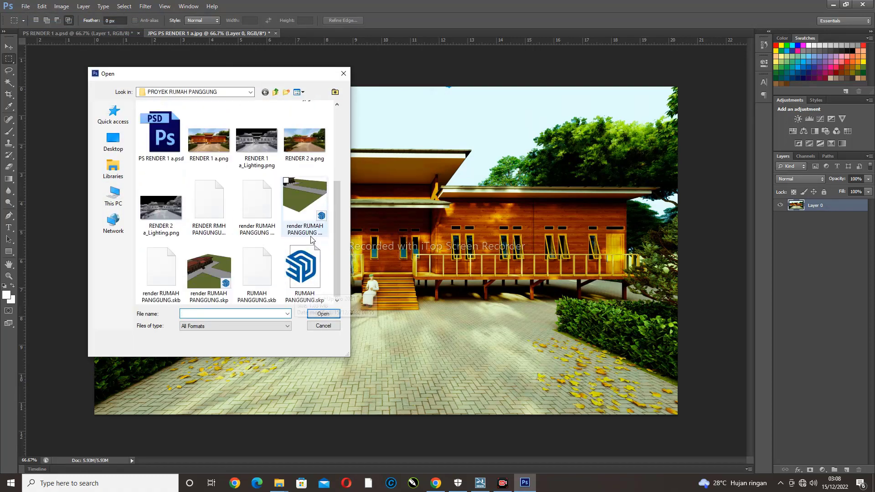
scroll(312, 241, up, 3)
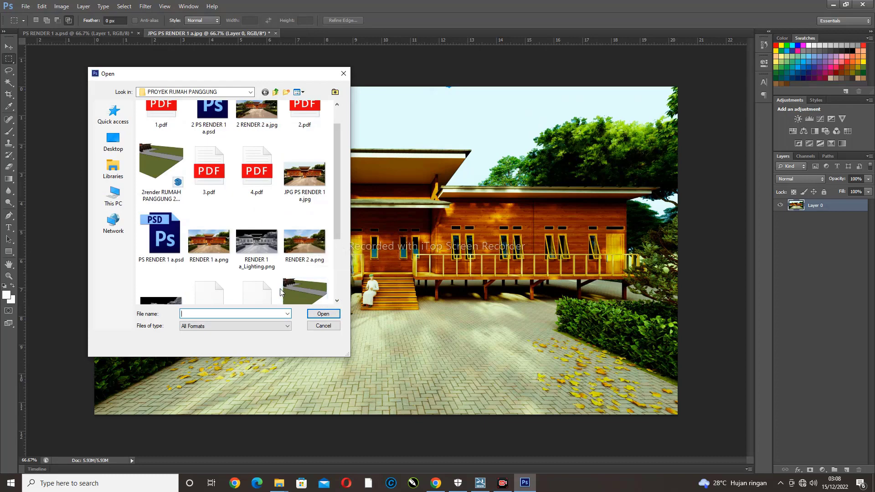
double_click(304, 242)
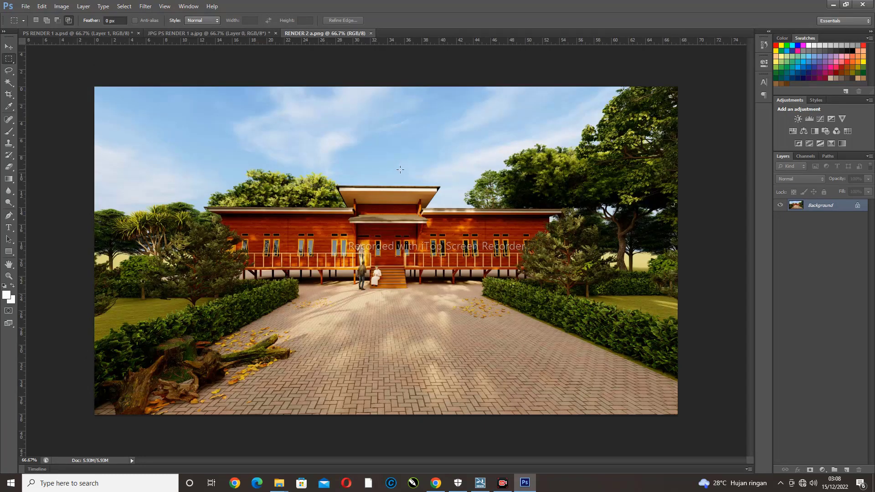
Check the Camera Raw preferences and keep JPEG handling at Automatically open all supported JPEGs
click(41, 6)
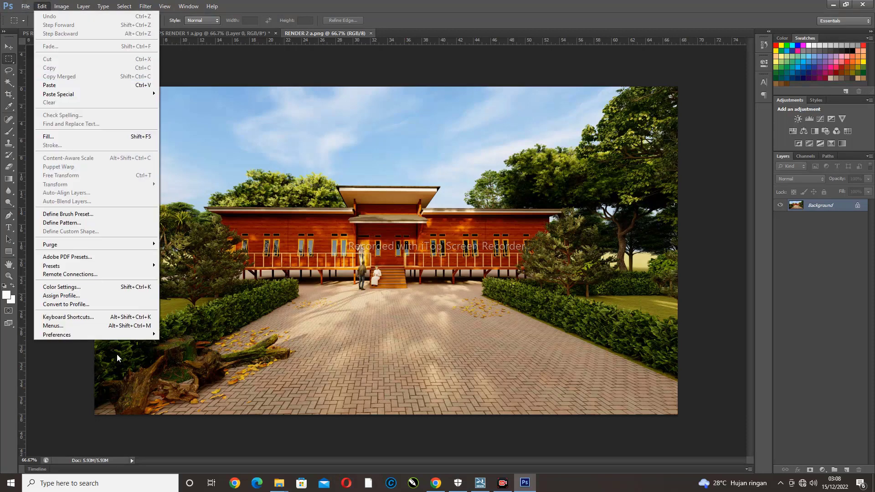
mouse_move(119, 333)
click(186, 430)
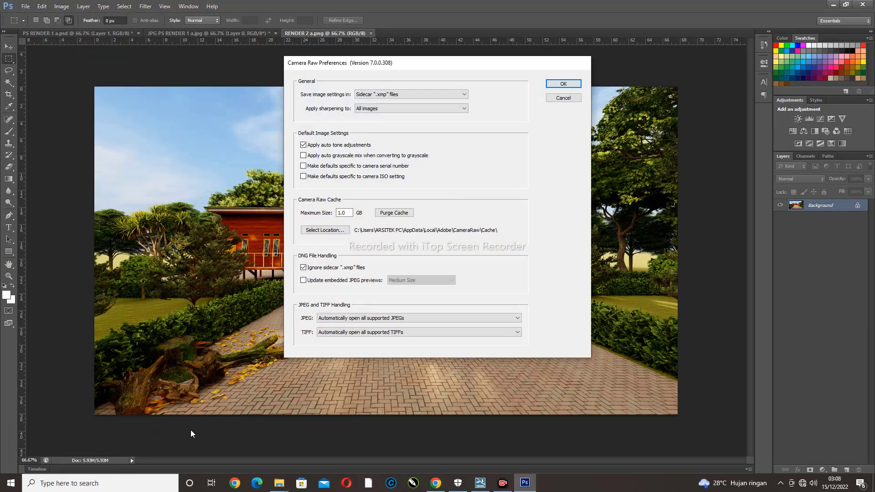
click(367, 318)
click(360, 338)
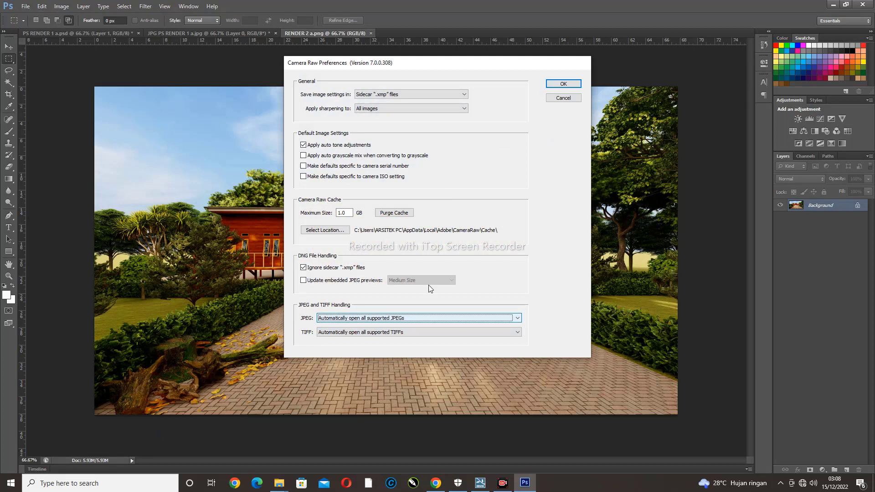
click(563, 83)
Convert the Background of RENDER 2 a.png into an editable layer and try Lens Correction with Black Color edges
double_click(858, 209)
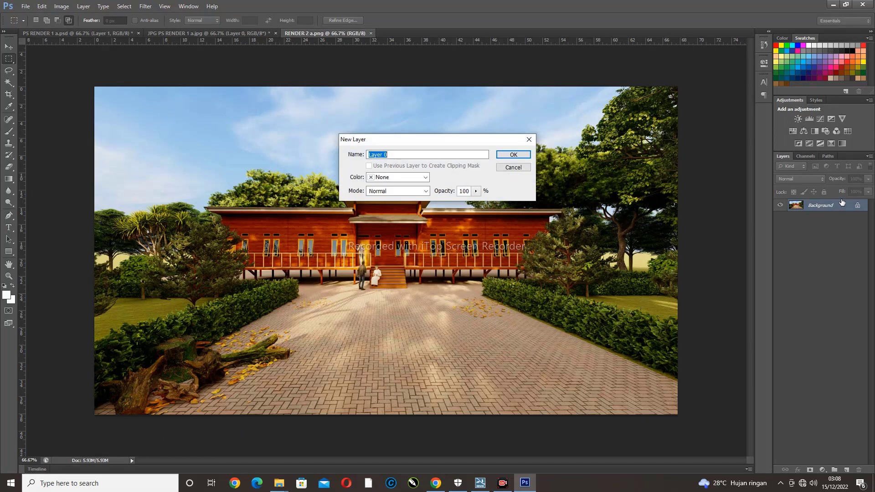
key(Return)
click(151, 7)
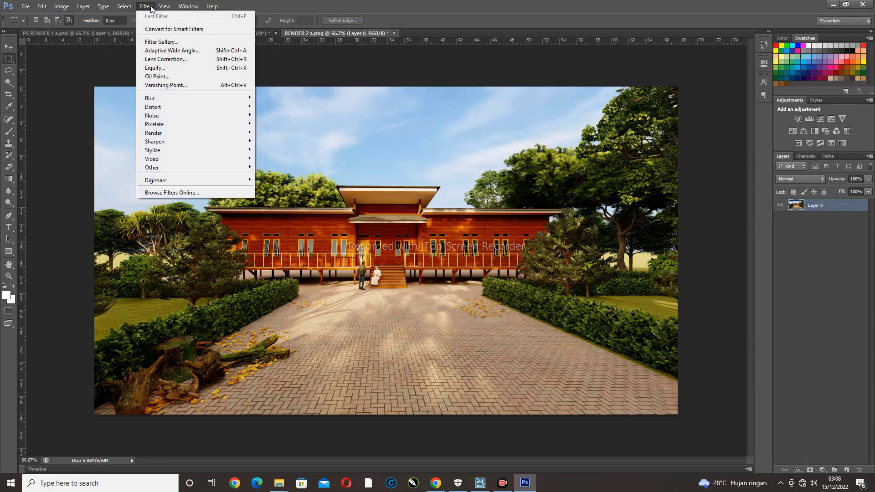
click(155, 59)
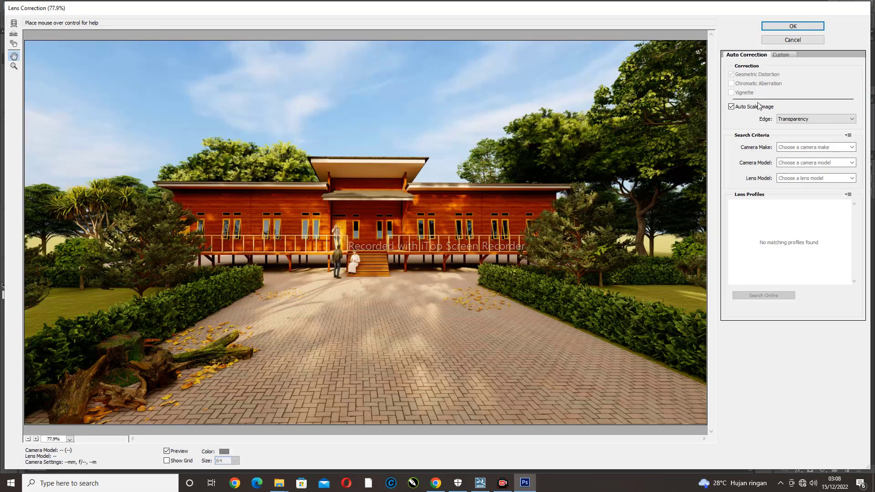
click(796, 119)
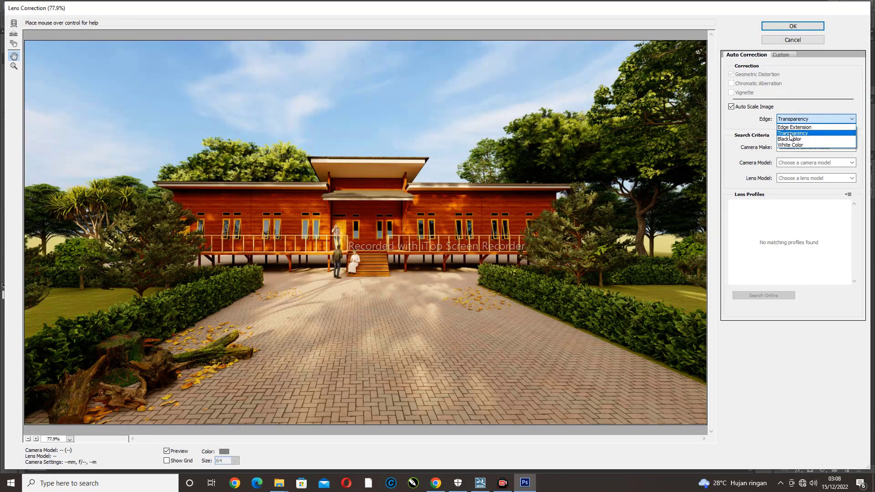
click(791, 139)
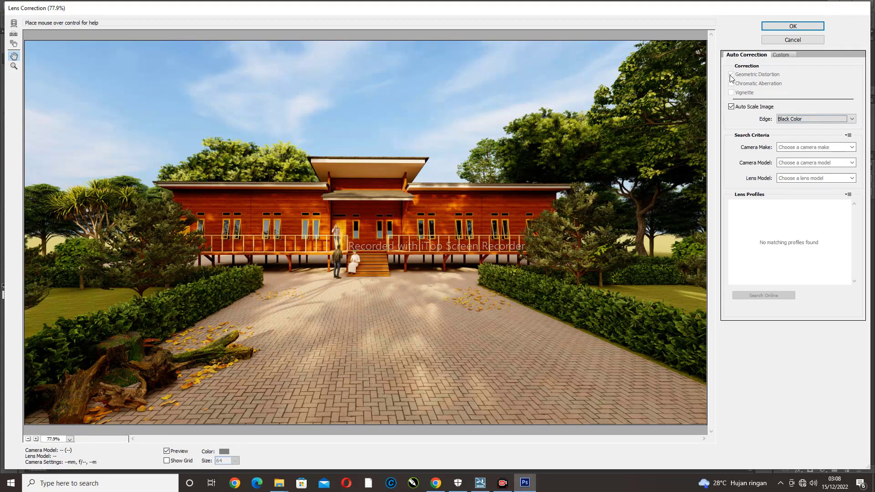
click(781, 55)
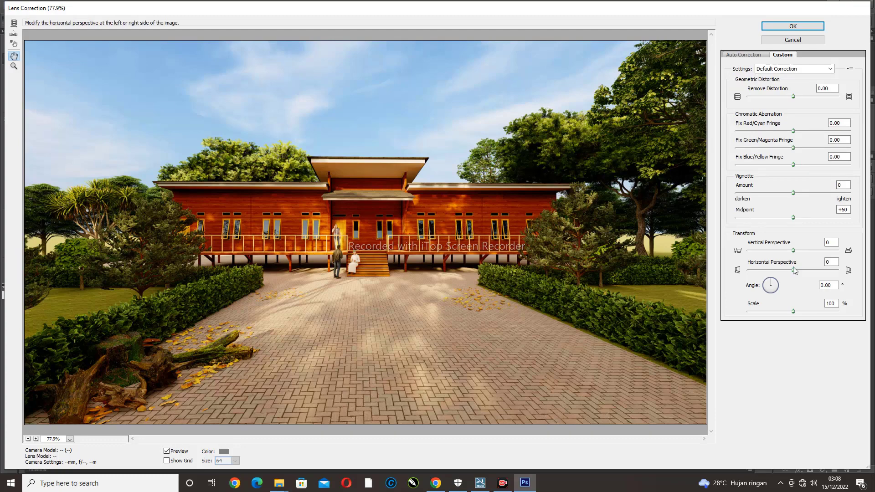
click(806, 40)
click(141, 6)
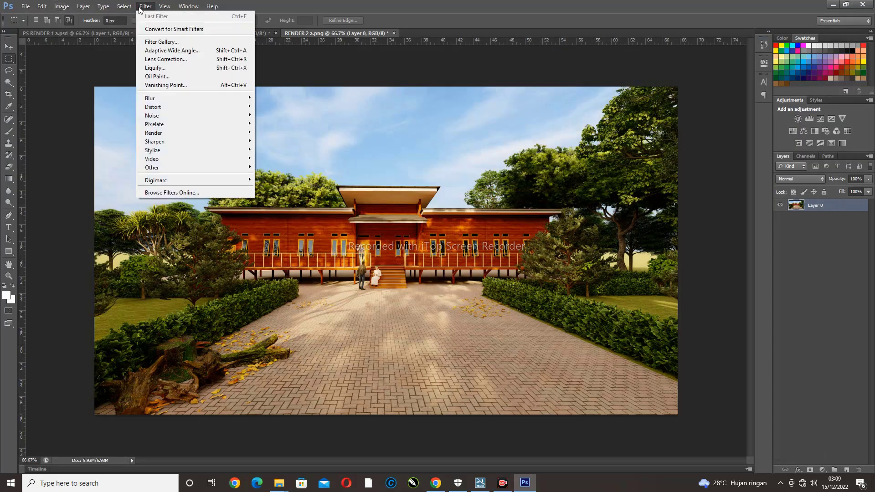
click(151, 42)
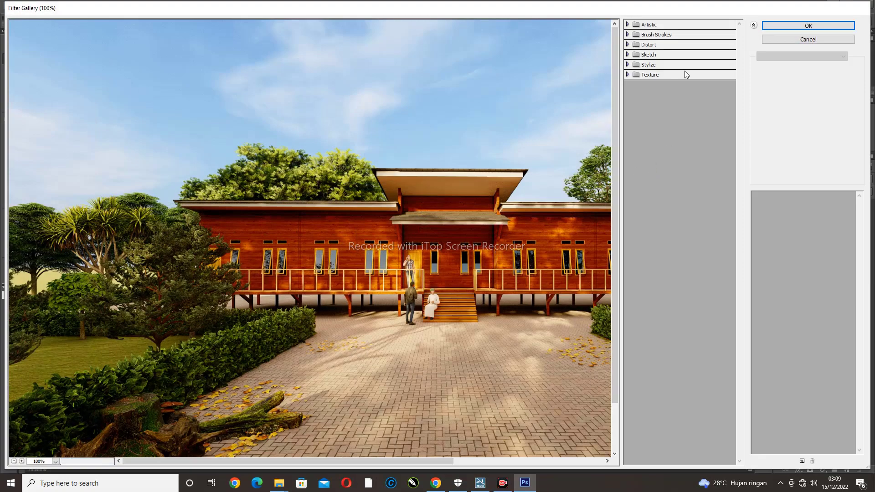
click(834, 41)
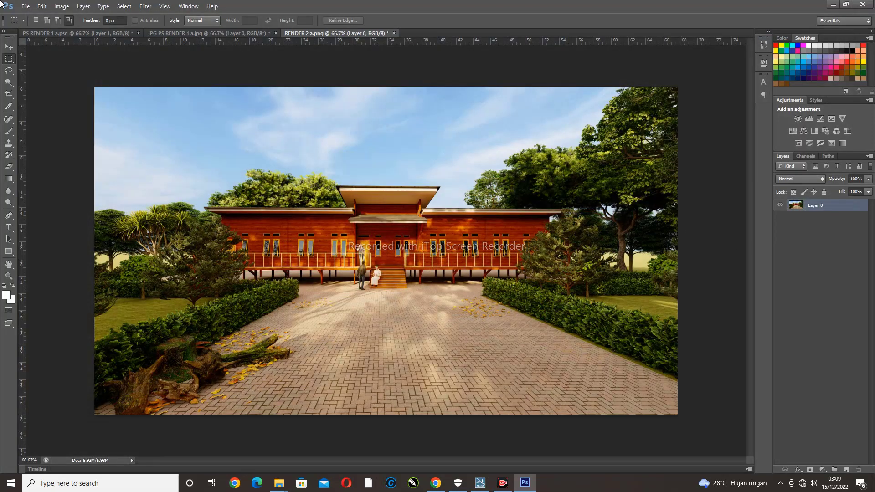
Close RENDER 2 a.png, saving its changes
click(26, 6)
click(373, 39)
click(393, 33)
click(402, 182)
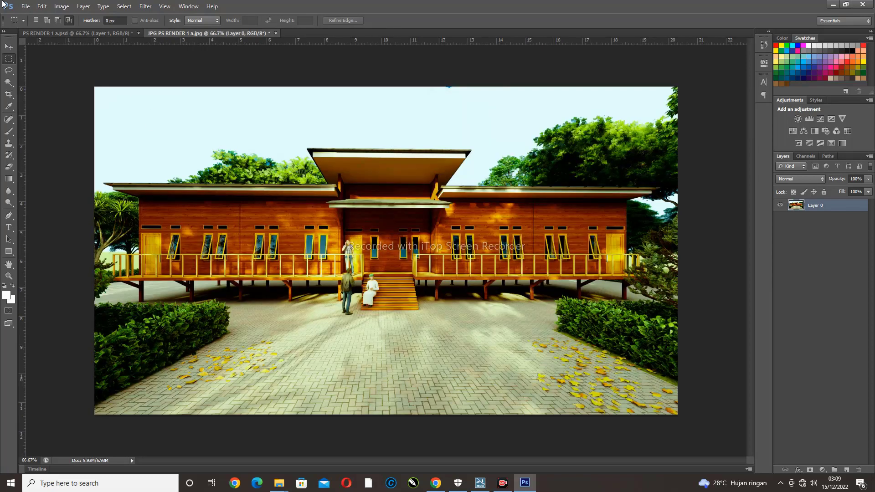
Save the graded JPG PS RENDER 1 a.jpg as a JPEG copy named XXJPG PS RENDER 1 a.jpg at Maximum quality 12
click(26, 6)
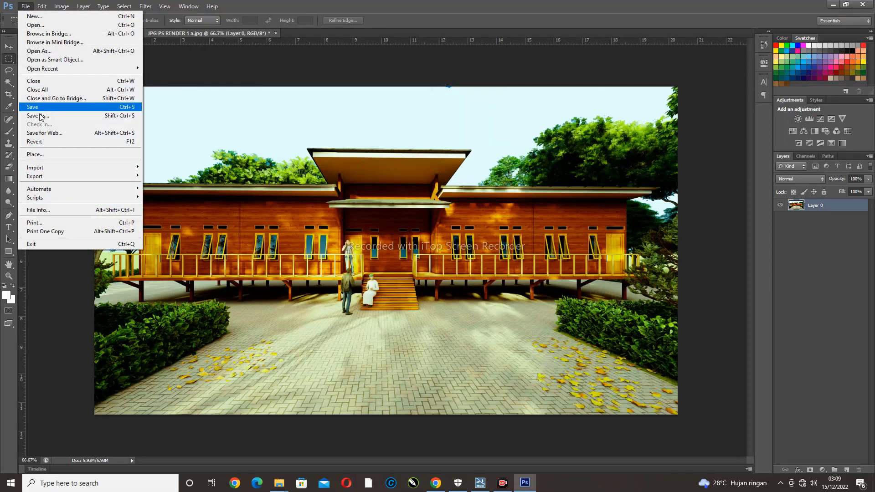
click(344, 83)
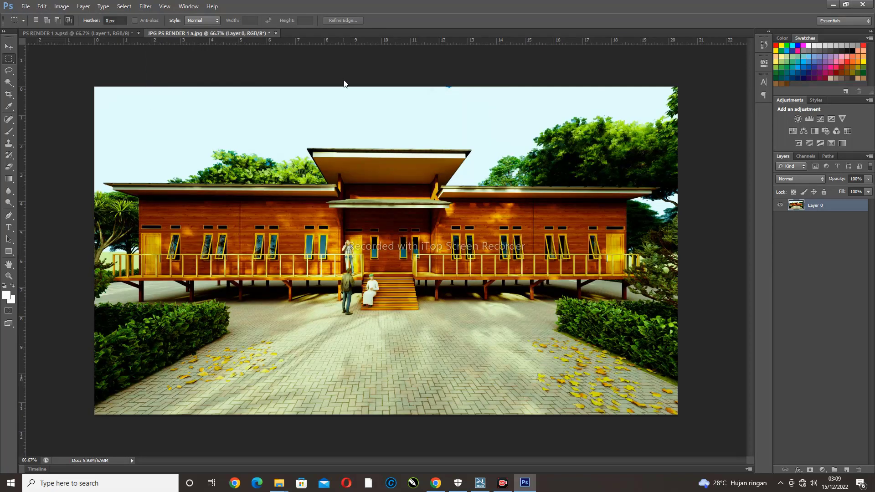
click(25, 7)
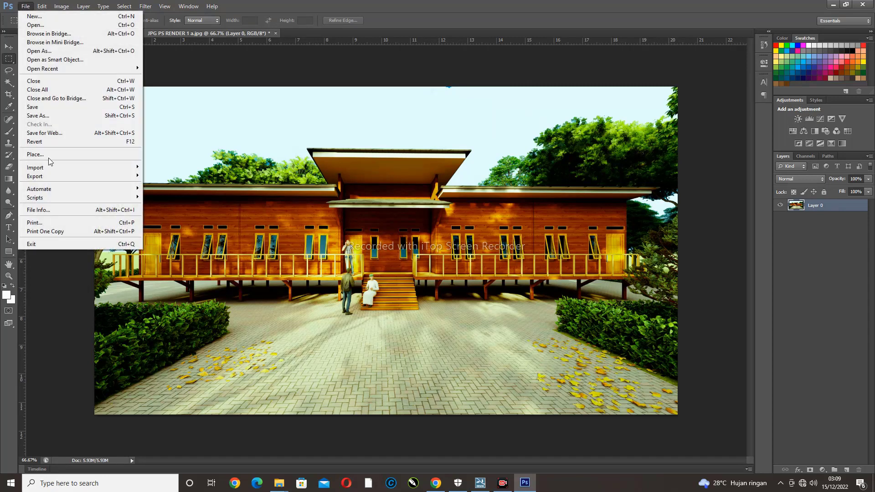
click(44, 110)
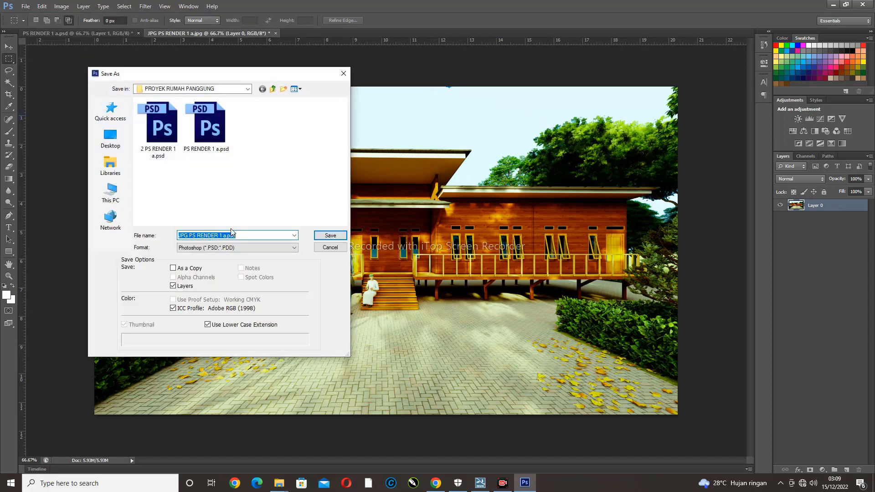
click(234, 249)
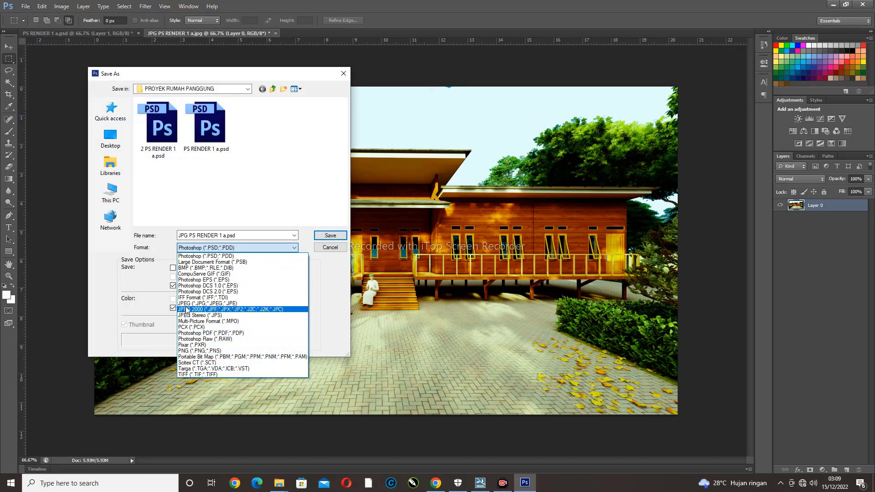
click(208, 303)
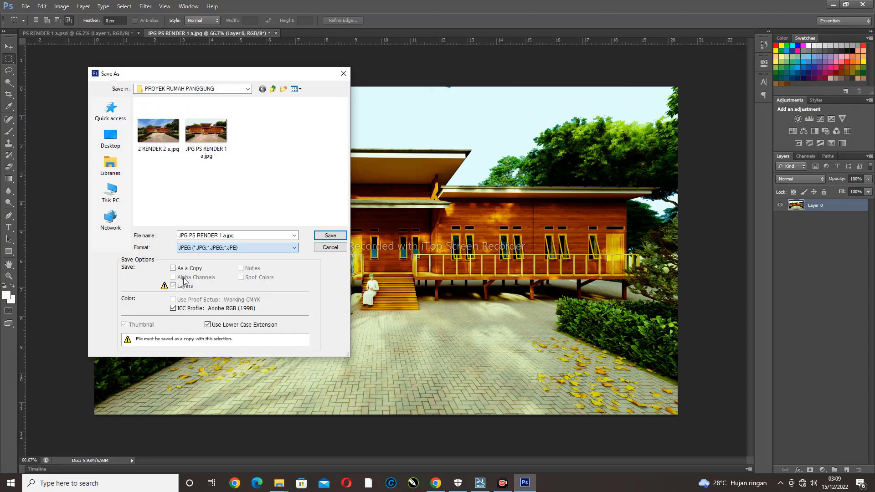
click(306, 379)
text(HD)
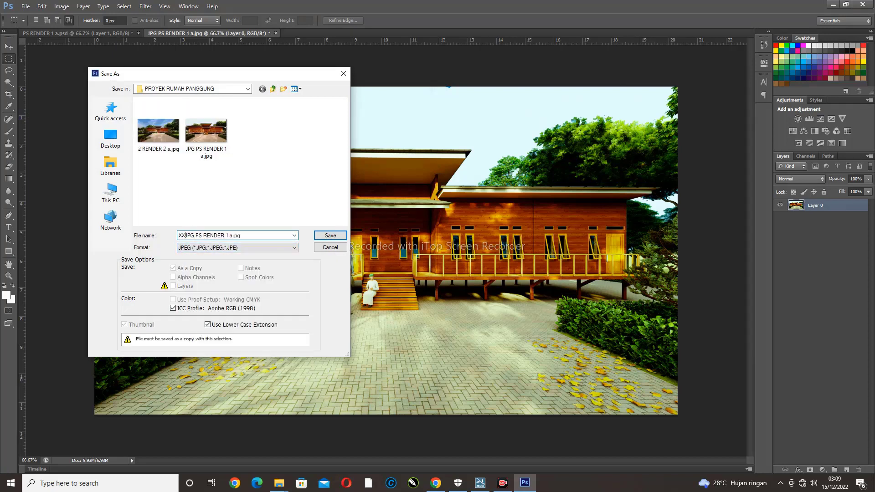
key(Return)
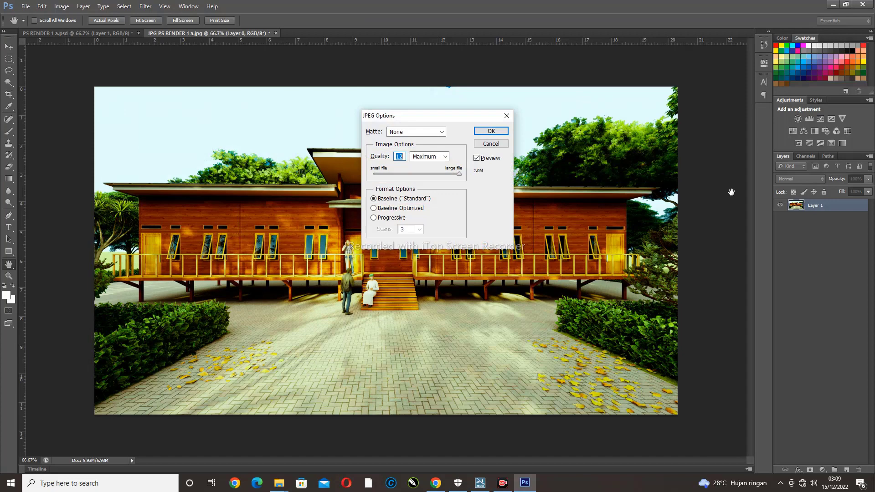
click(505, 133)
Close JPG PS RENDER 1 a.jpg without saving, and close PS RENDER 1 a.psd with its changes saved
click(275, 33)
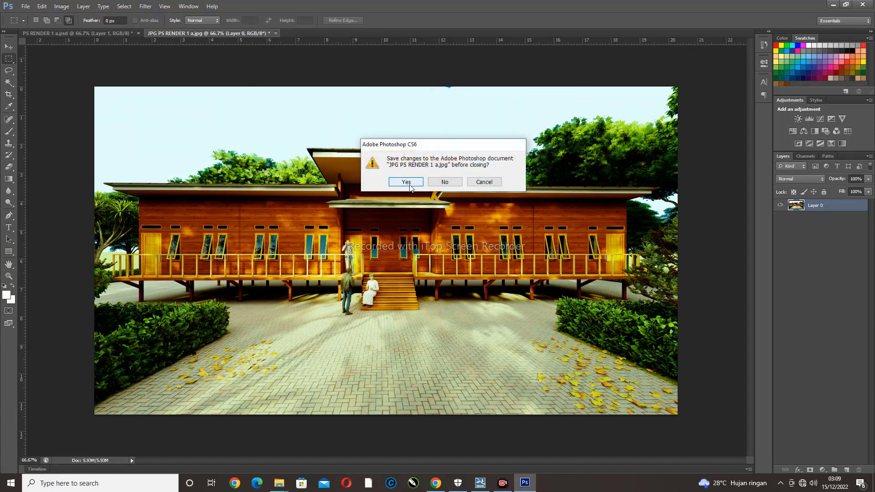
click(440, 182)
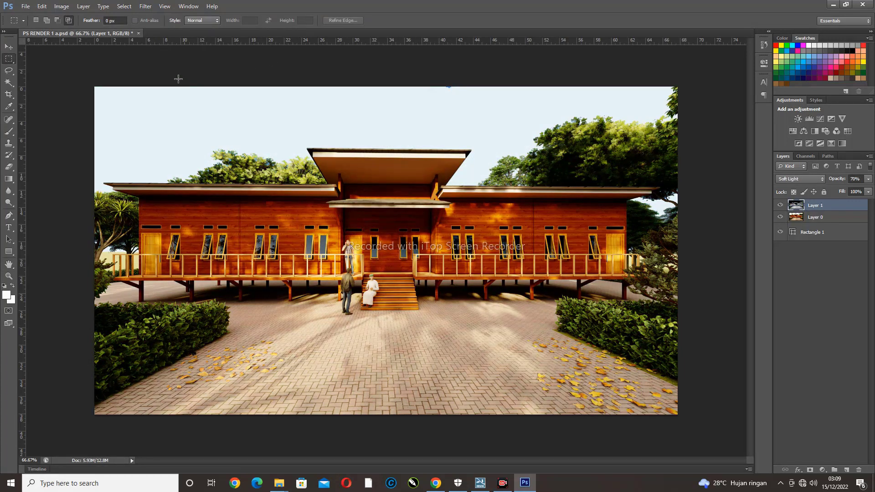
click(138, 34)
click(406, 182)
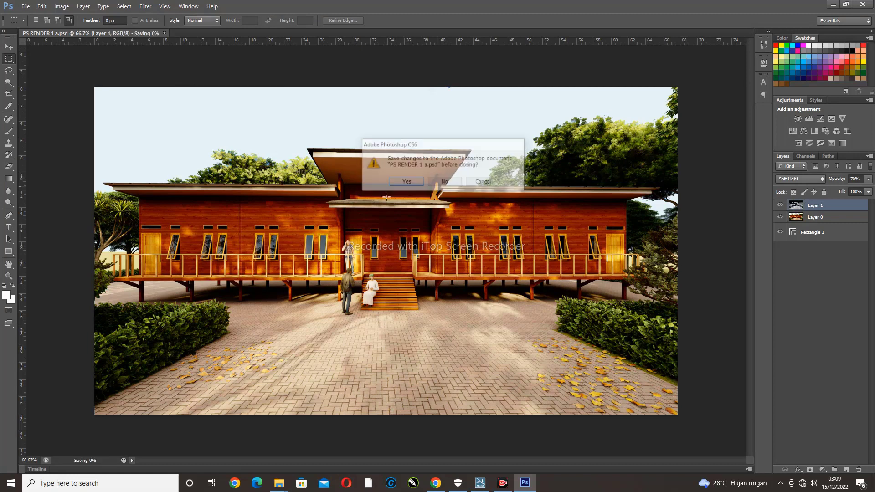
Review the Camera Raw preferences again, keeping image settings saved in Sidecar ".xmp" files
click(27, 7)
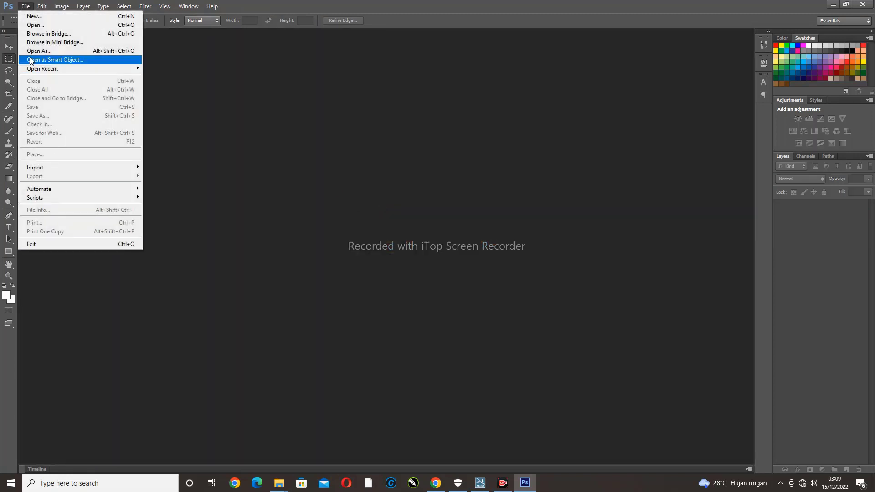
mouse_move(41, 5)
mouse_move(114, 335)
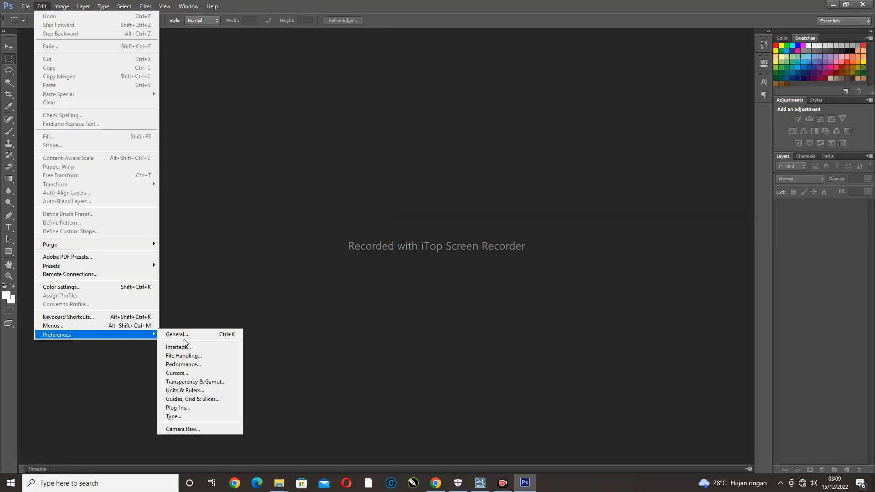
click(190, 429)
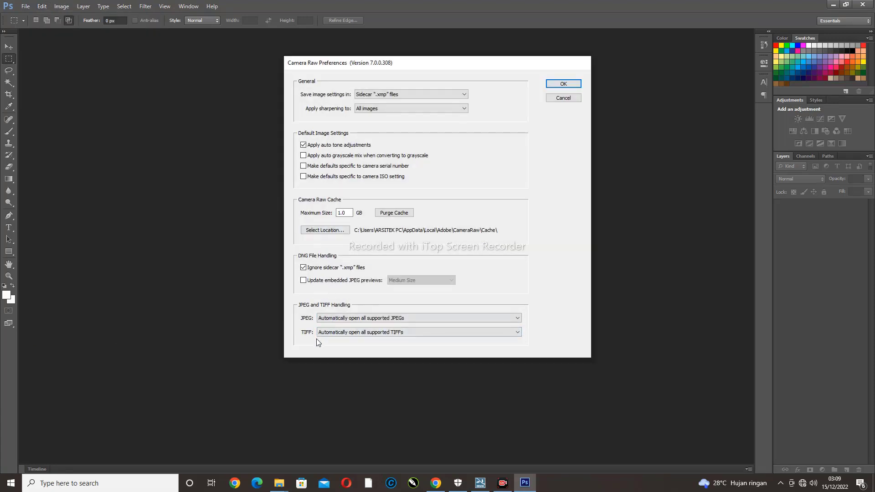
click(422, 95)
click(422, 98)
click(563, 84)
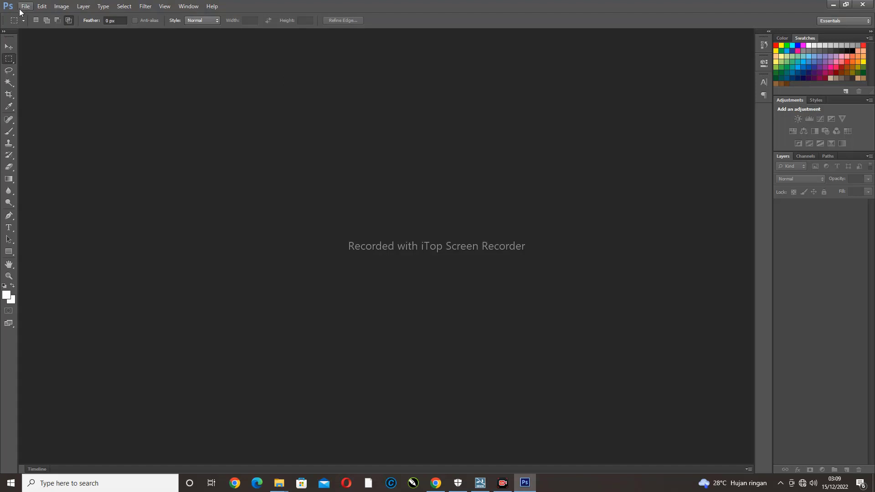
Open RENDER 2 a.png from the PROYEK RUMAH PANGGUNG folder and convert its Background into an editable layer
click(25, 5)
click(28, 21)
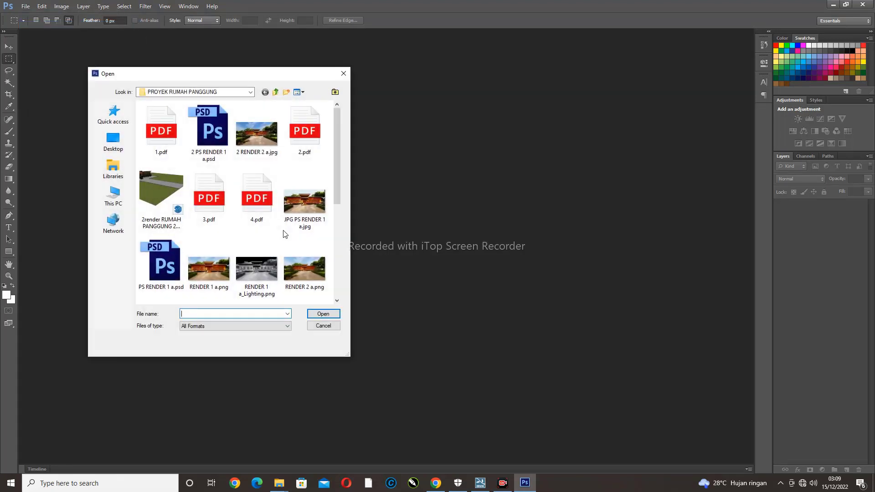
click(308, 279)
double_click(308, 278)
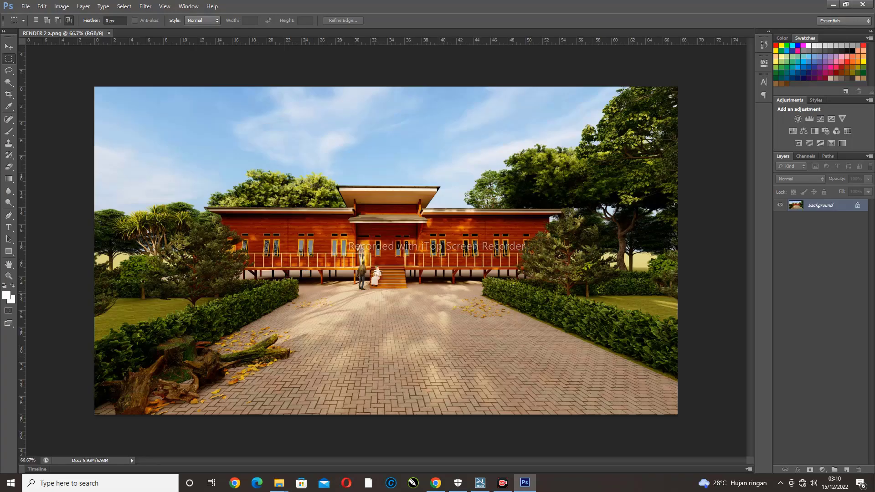
double_click(845, 208)
key(Return)
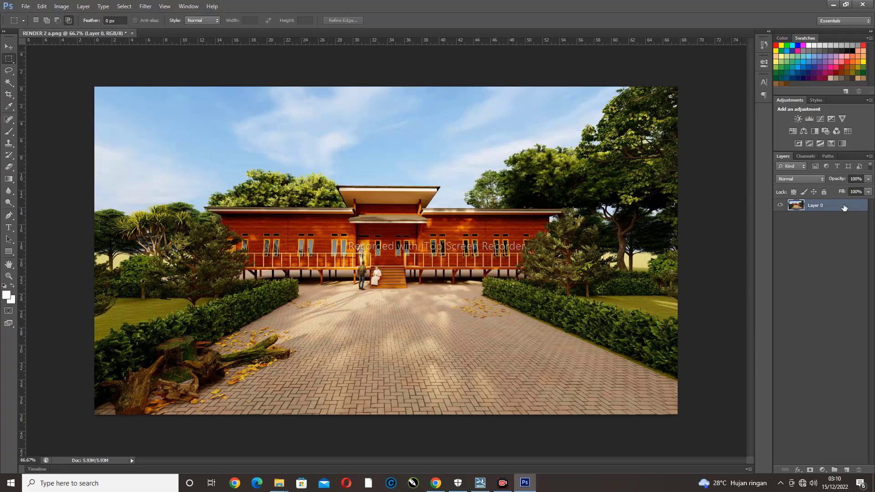
Add a Brightness/Contrast adjustment layer above the render with brightness 25 and contrast 21
click(810, 470)
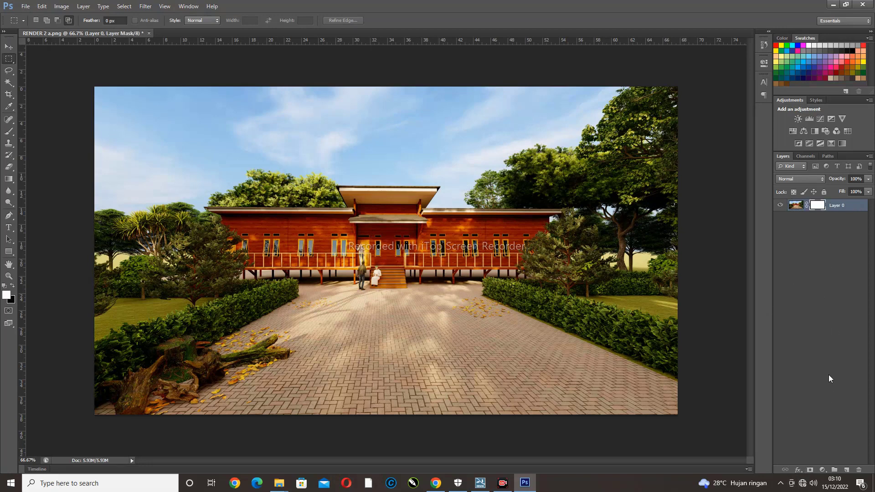
key(ctrl+z)
click(822, 470)
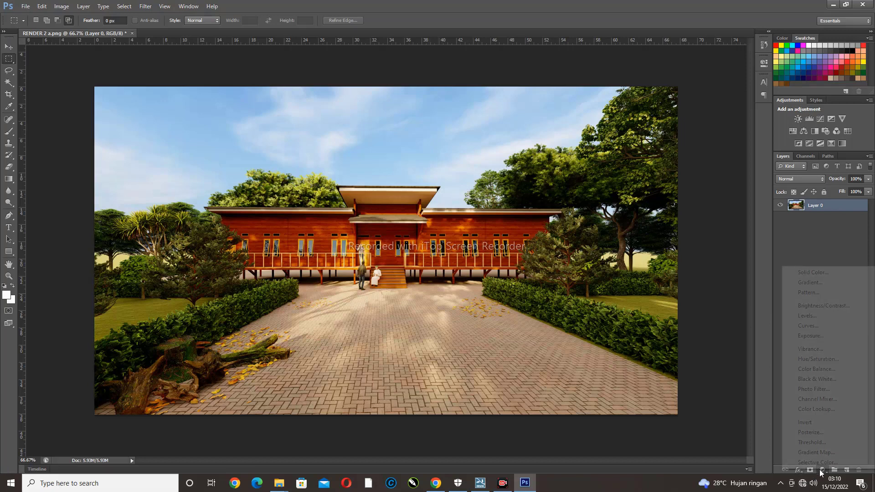
click(824, 305)
drag(686, 107, 697, 135)
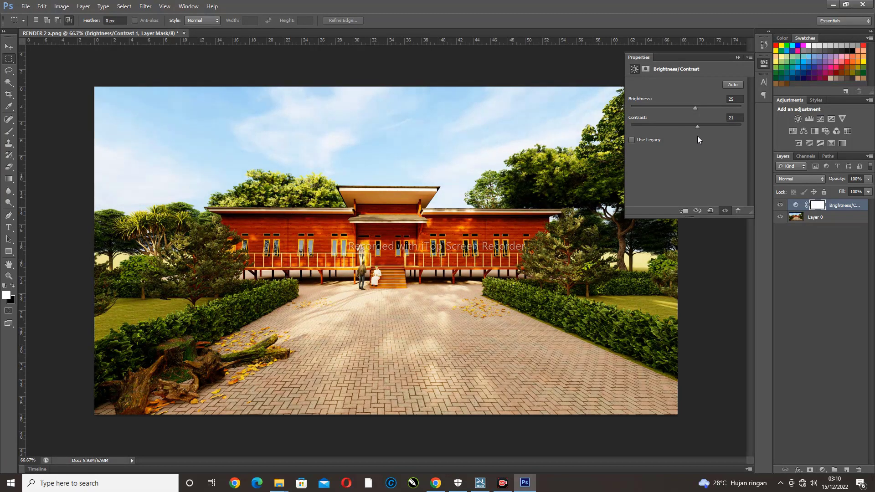
click(823, 470)
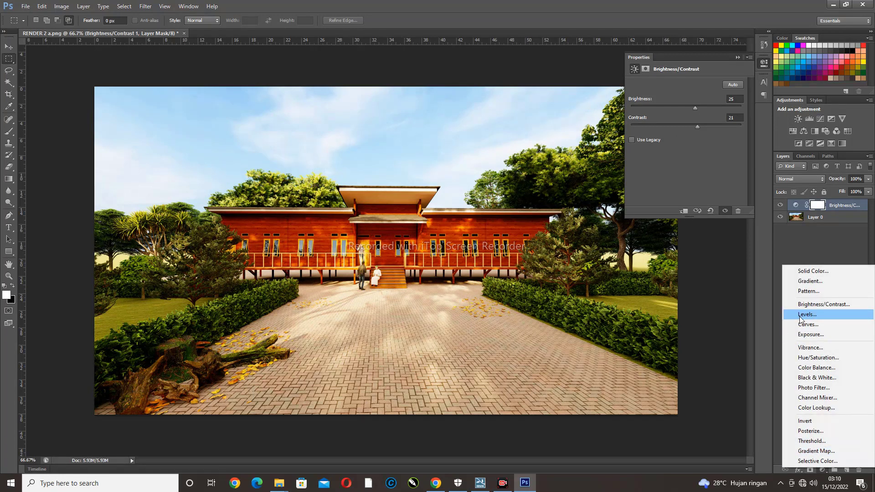
click(811, 336)
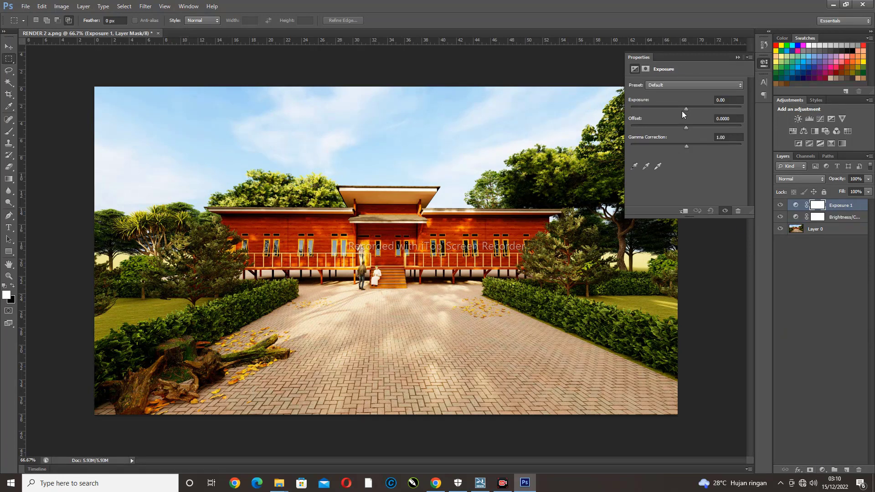
drag(686, 107, 683, 128)
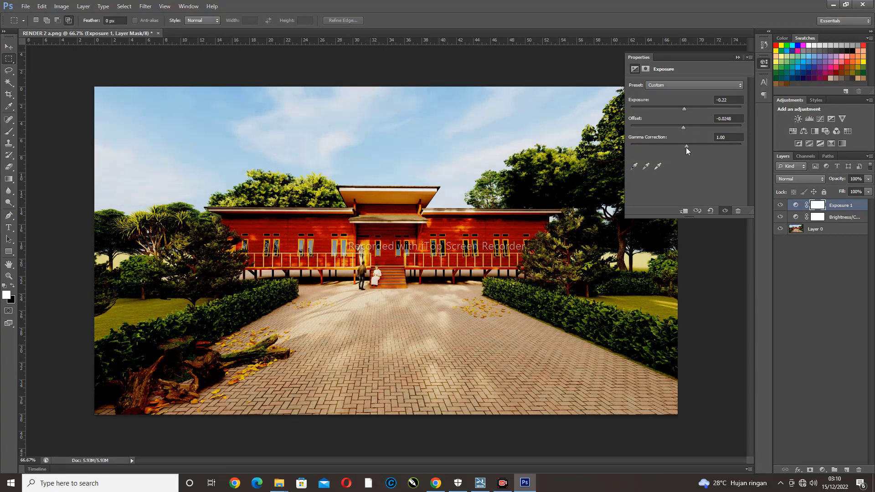
drag(805, 206, 859, 470)
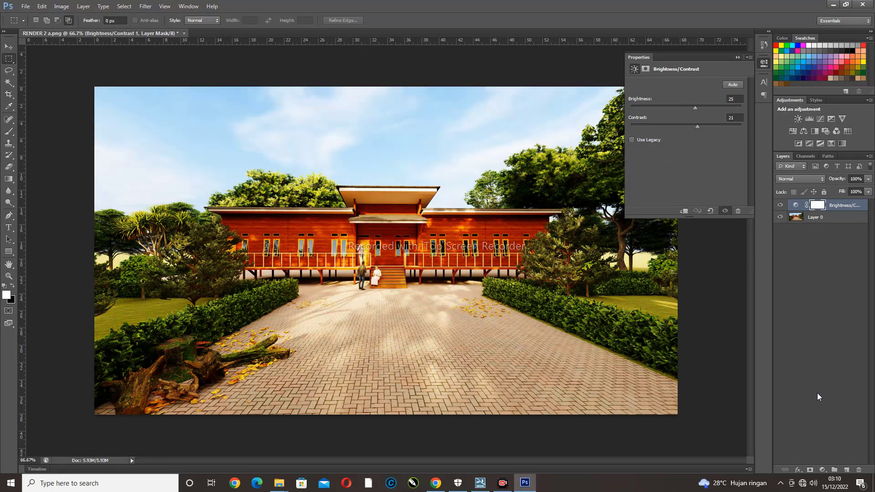
Add a Hue/Saturation adjustment layer above Brightness/Contrast with hue +9 and saturation -31
click(822, 470)
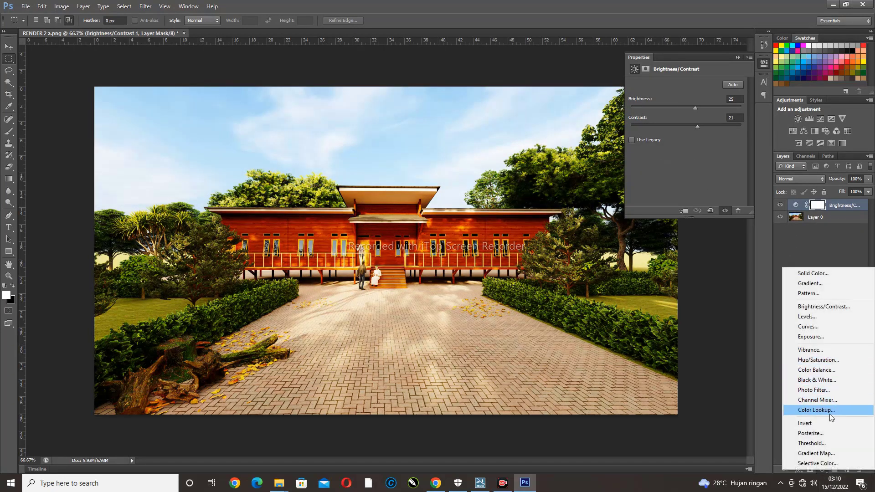
click(818, 360)
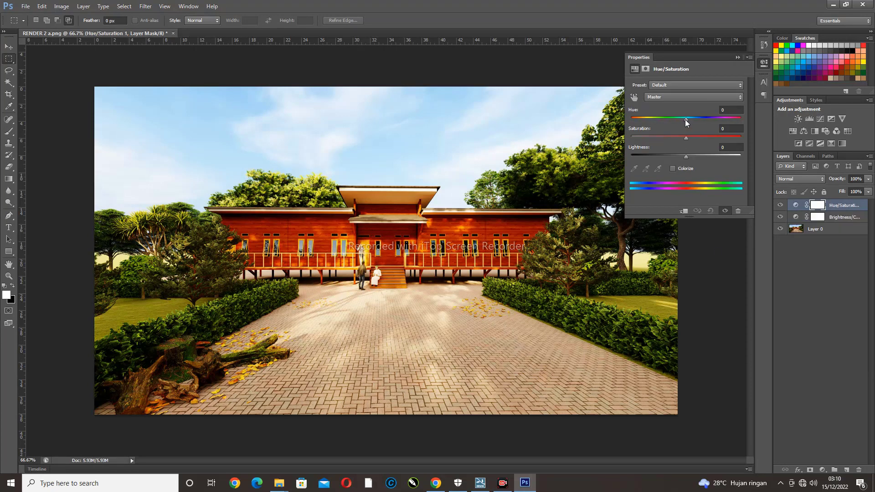
drag(685, 119, 688, 121)
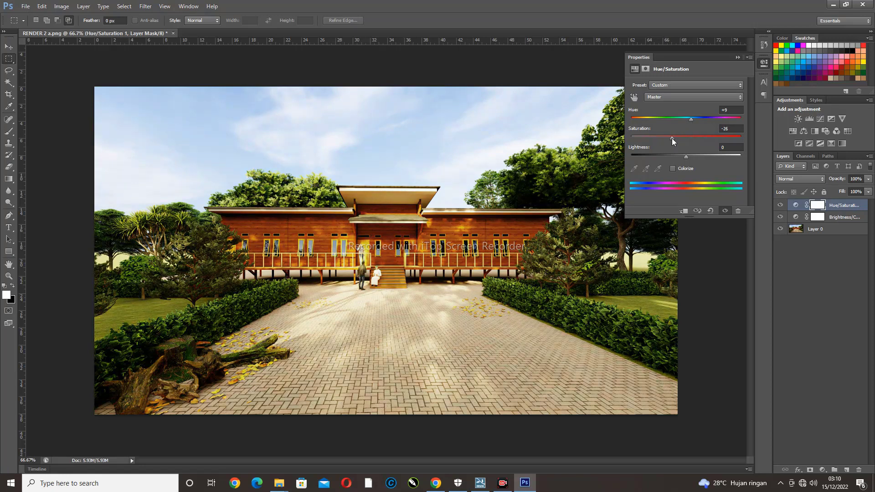
drag(670, 138, 669, 138)
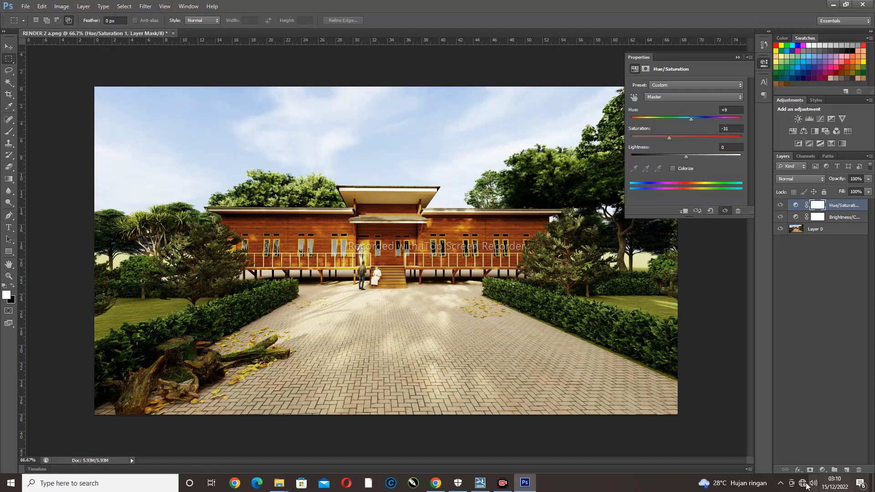
Add a Color Balance adjustment layer with midtones at Cyan/Red -7, Magenta/Green +17 and Yellow/Blue +34
click(823, 470)
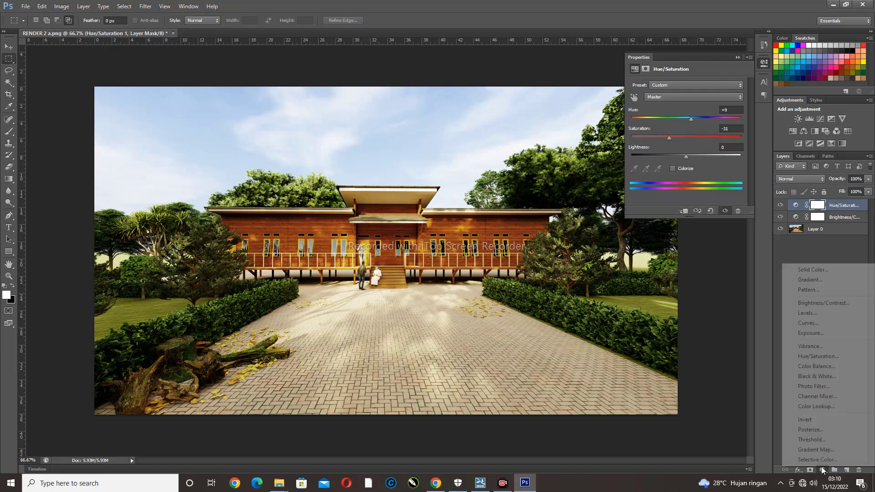
click(806, 366)
drag(672, 106, 679, 137)
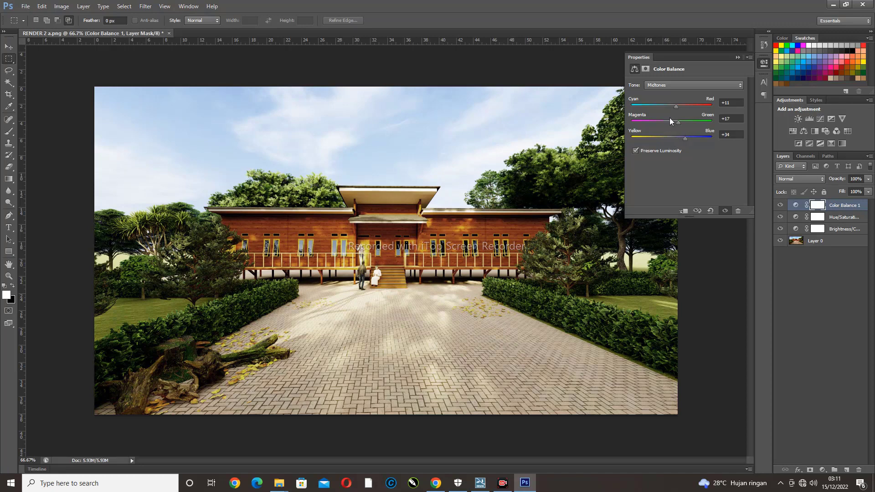
drag(675, 106, 679, 105)
drag(685, 109, 669, 113)
click(738, 57)
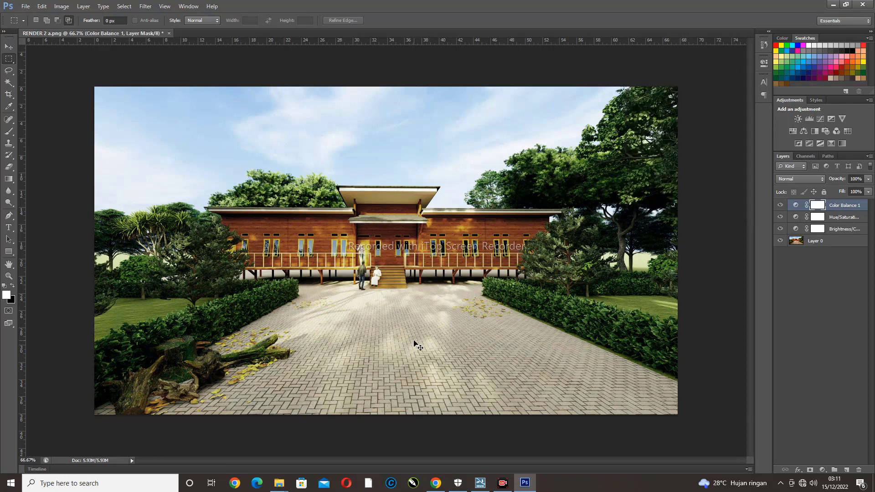
Save the graded render as 2 EDITRENDER 2 a.psd in the PROYEK RUMAH PANGGUNG folder, keeping Maximize Compatibility on
key(ctrl+shift+s)
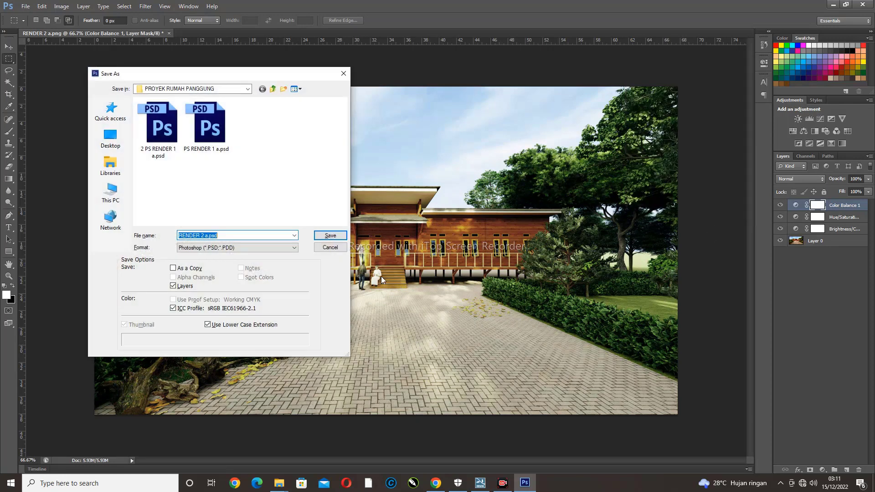
click(180, 236)
text(2 PS)
key(Return)
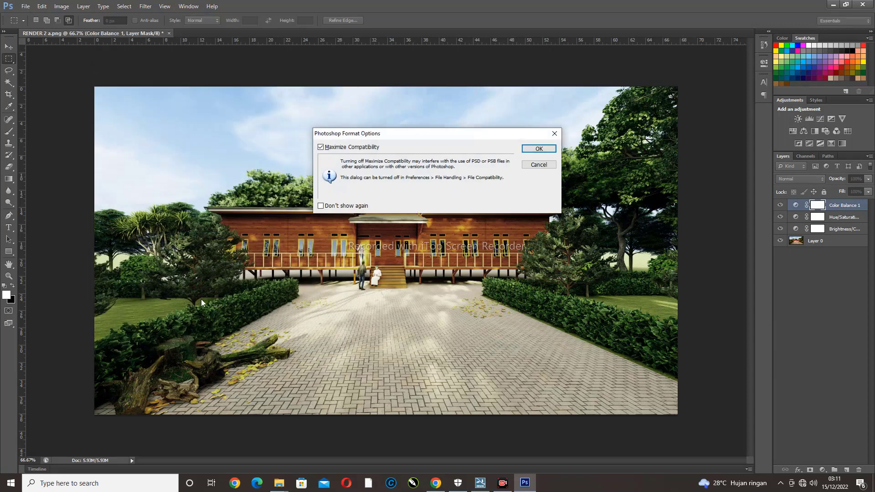
key(Return)
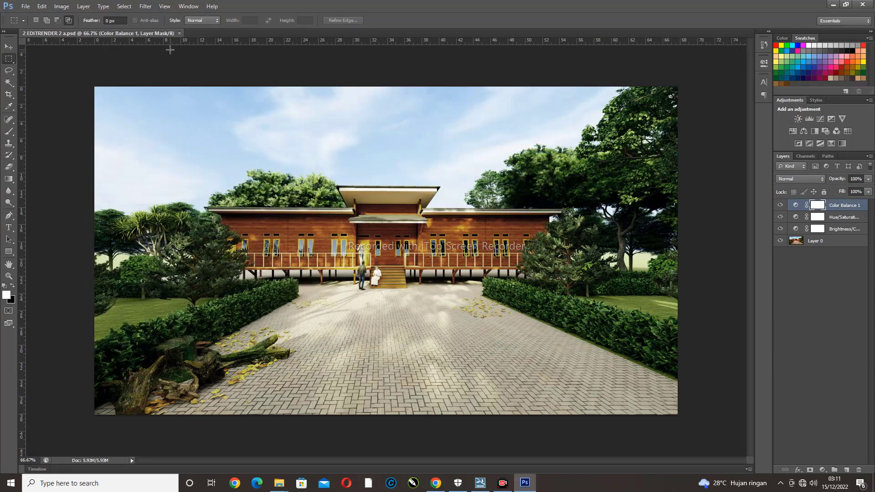
Raise the brightness of the Brightness/Contrast adjustment layer to 45
click(846, 222)
double_click(836, 228)
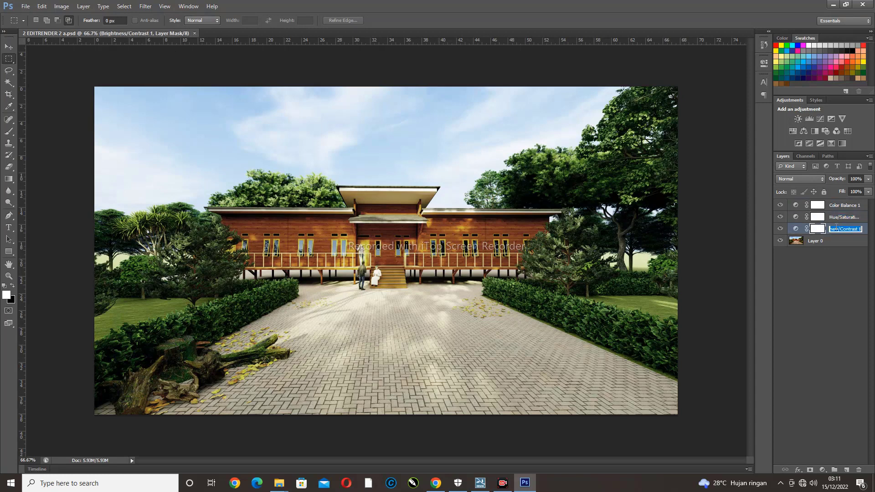
double_click(796, 229)
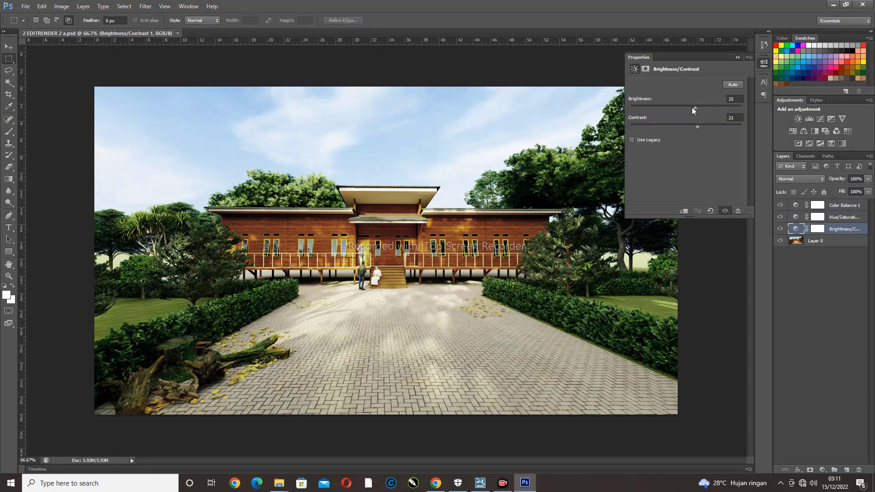
mouse_move(701, 106)
mouse_down()
mouse_move(690, 106)
mouse_move(702, 111)
mouse_up()
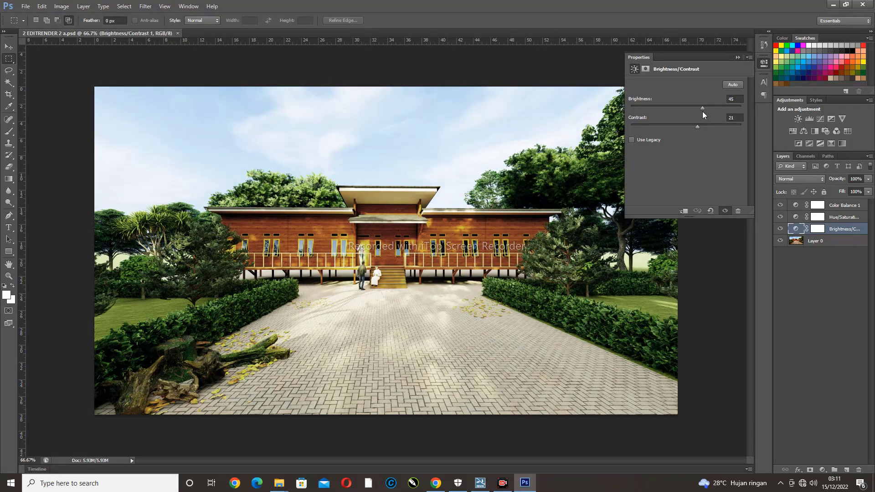
click(737, 57)
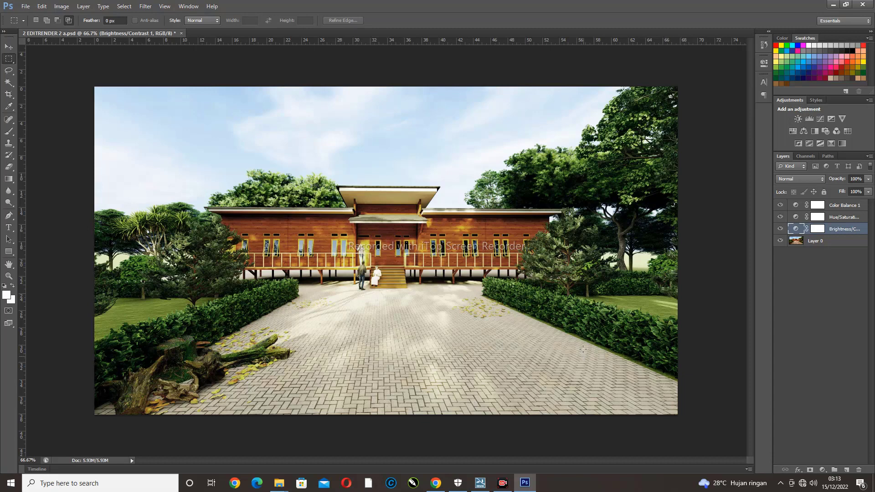
Warm the Color Balance adjustment layer by shifting its midtones toward red and slightly away from green
click(834, 207)
double_click(800, 204)
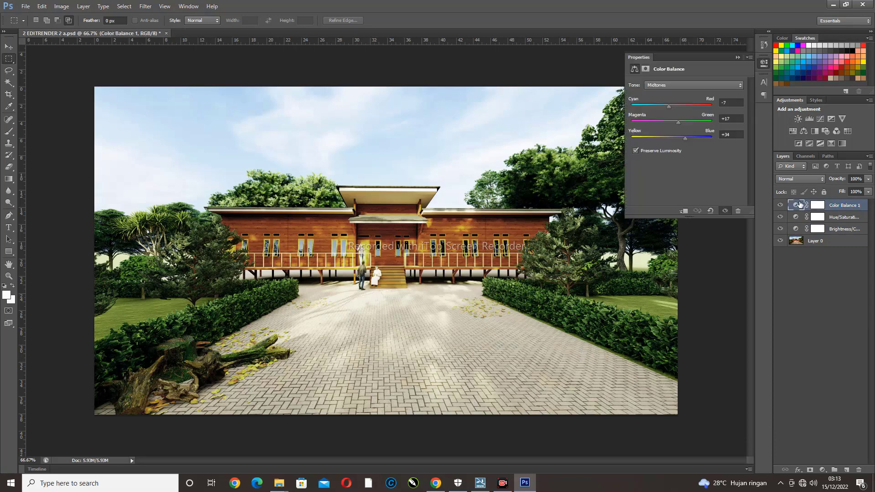
drag(672, 108, 686, 110)
mouse_move(678, 122)
mouse_down()
mouse_move(660, 120)
mouse_move(676, 122)
mouse_up()
mouse_move(681, 124)
mouse_down()
mouse_move(671, 127)
mouse_move(681, 130)
mouse_up()
click(739, 56)
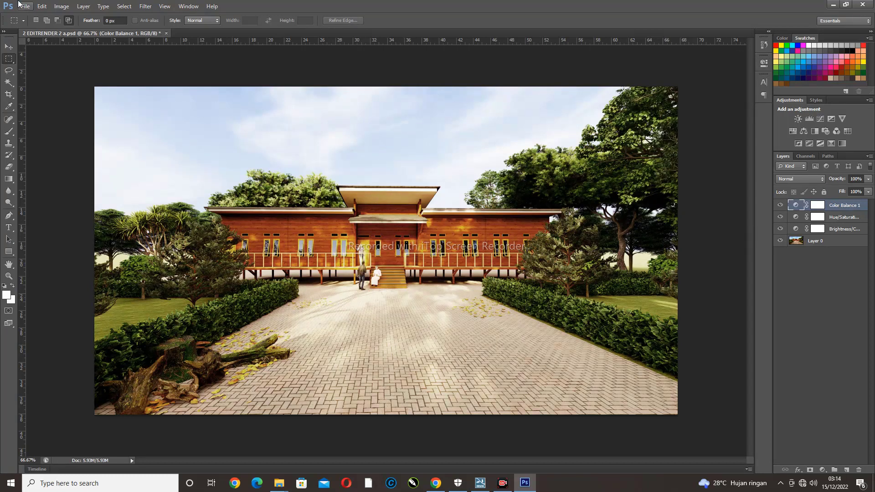
Save the PSD changes and save a JPEG copy at maximum quality 12, with XXX11 prefixed to the file name
key(ctrl+s)
click(25, 6)
click(82, 116)
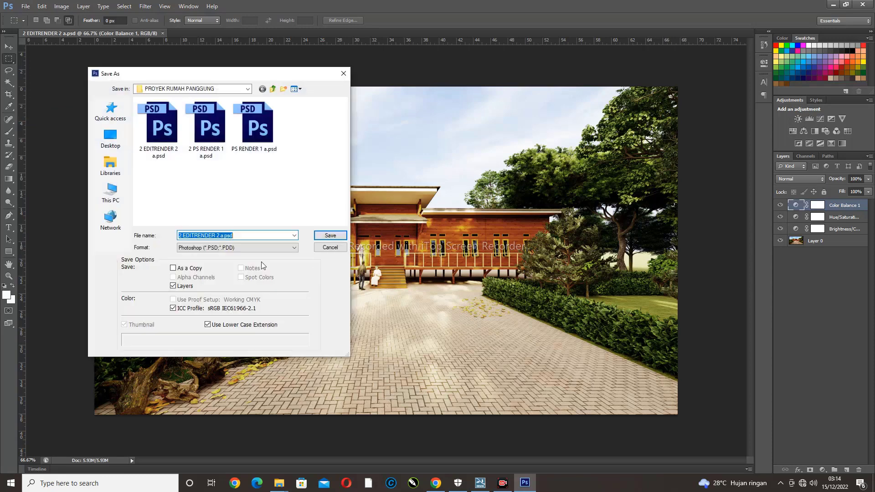
click(217, 247)
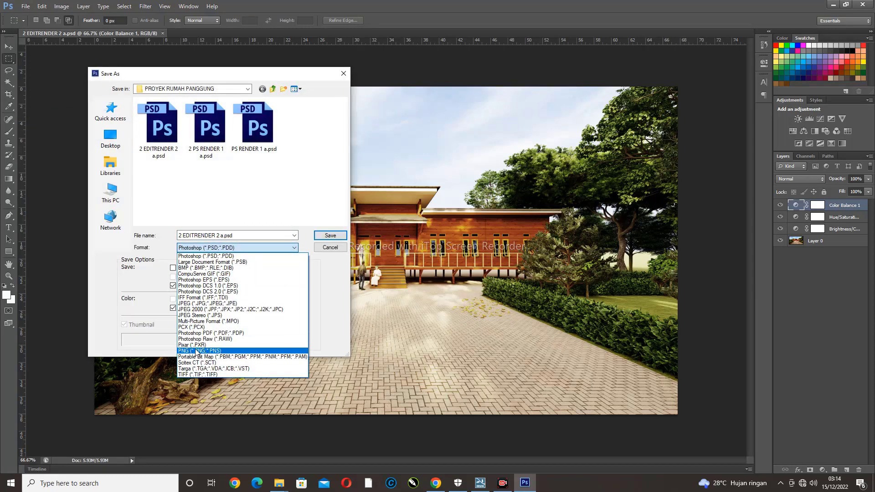
click(201, 303)
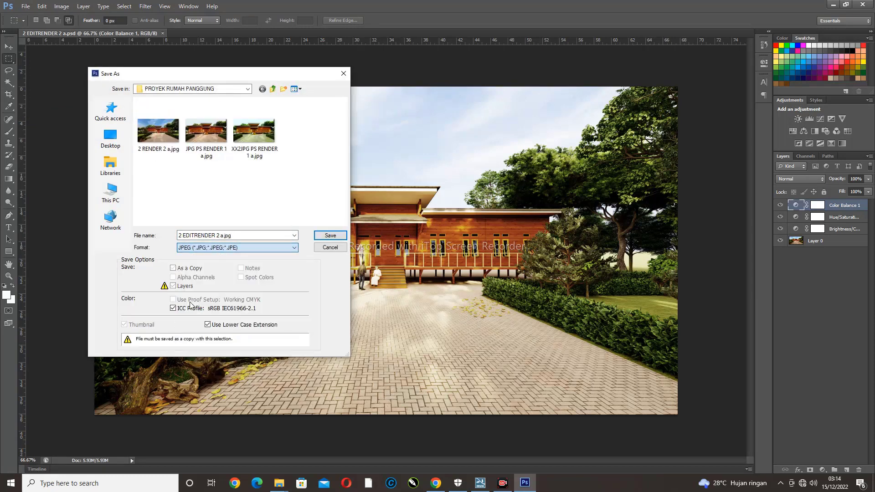
click(180, 236)
click(180, 237)
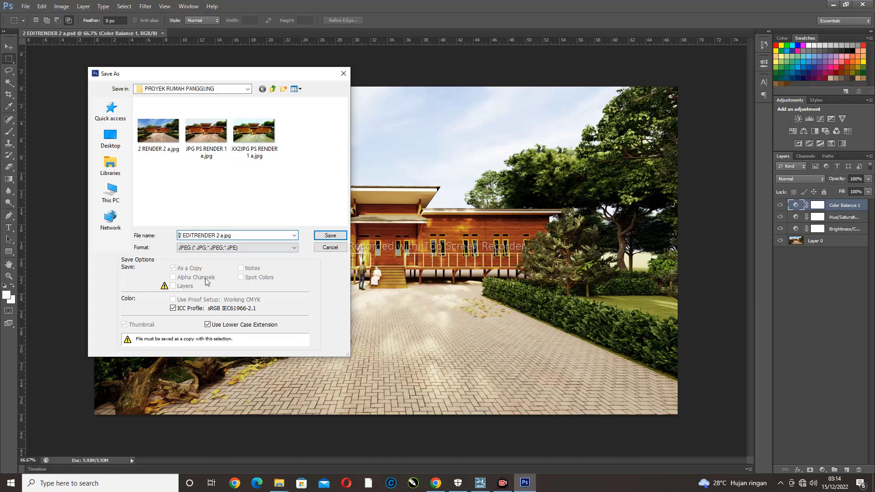
text(XXX11)
key(Return)
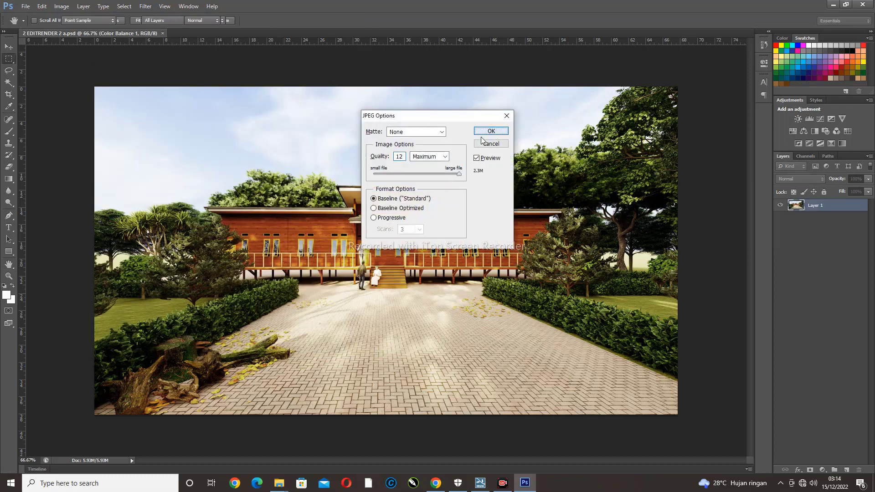
click(485, 132)
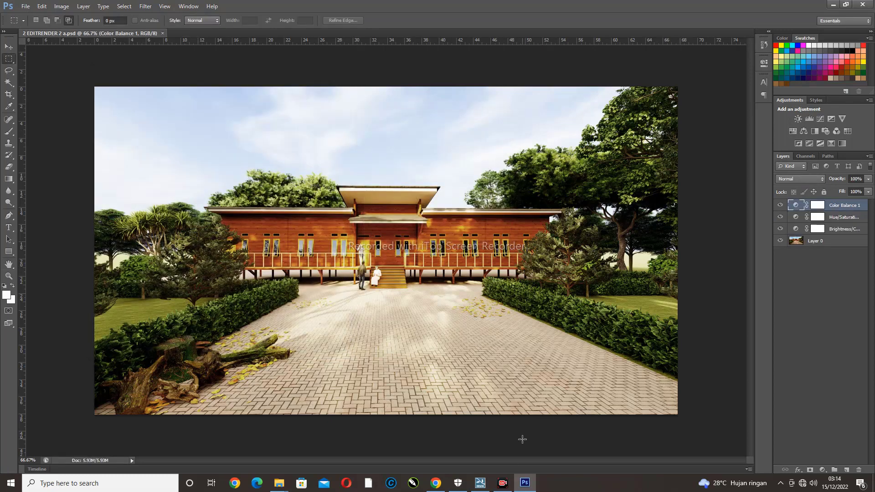